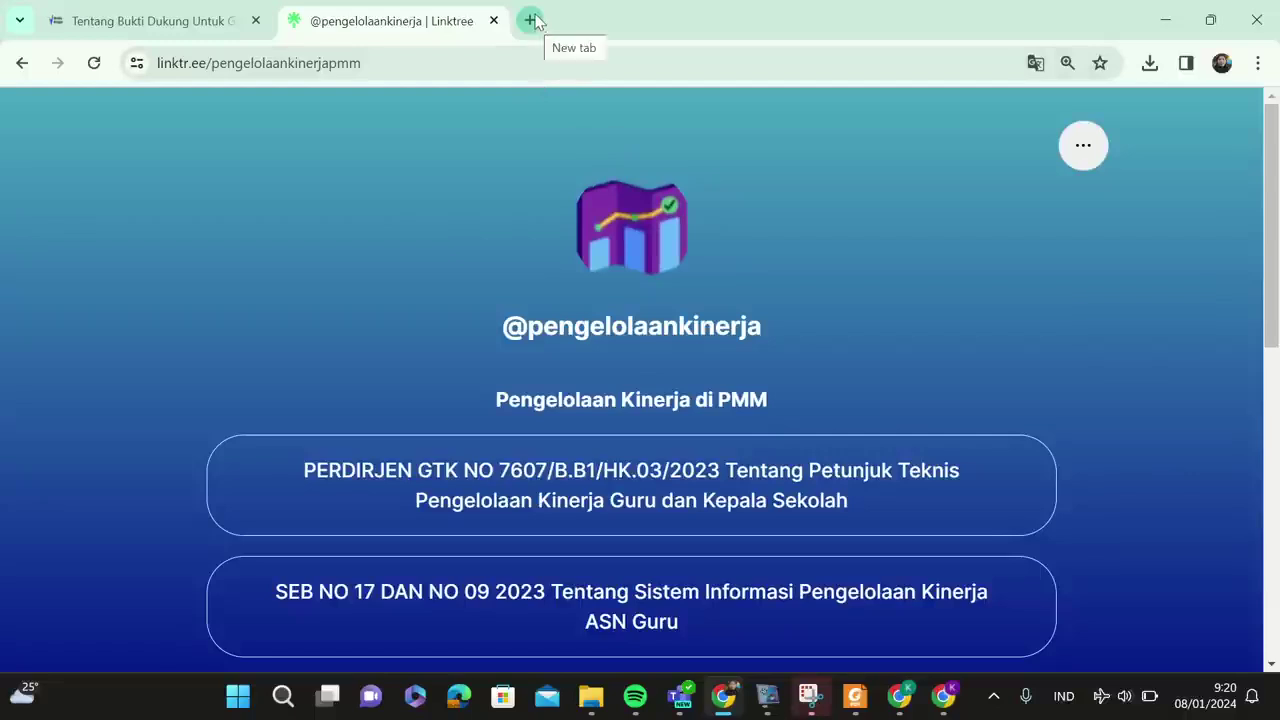
Open guru.kemdikbud.go.id in a new browser tab.
left_click(532, 19)
left_click(506, 64)
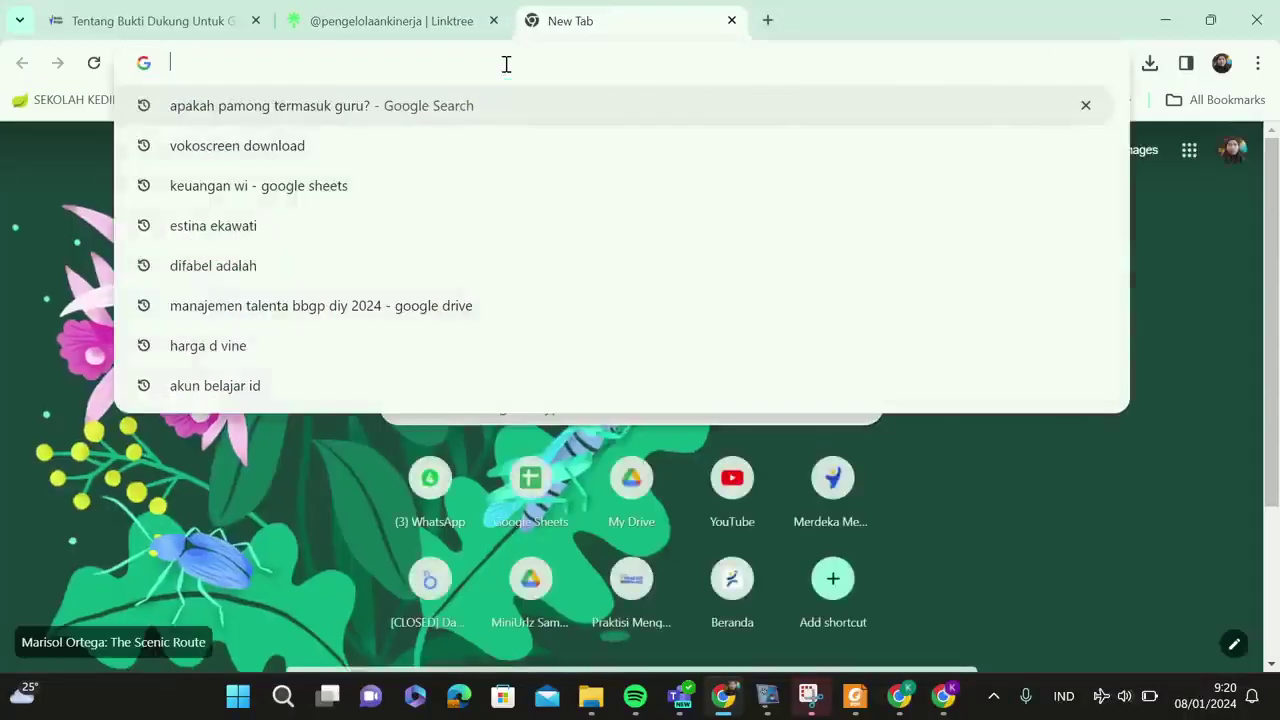
type("guru.kemdikbud.go.id")
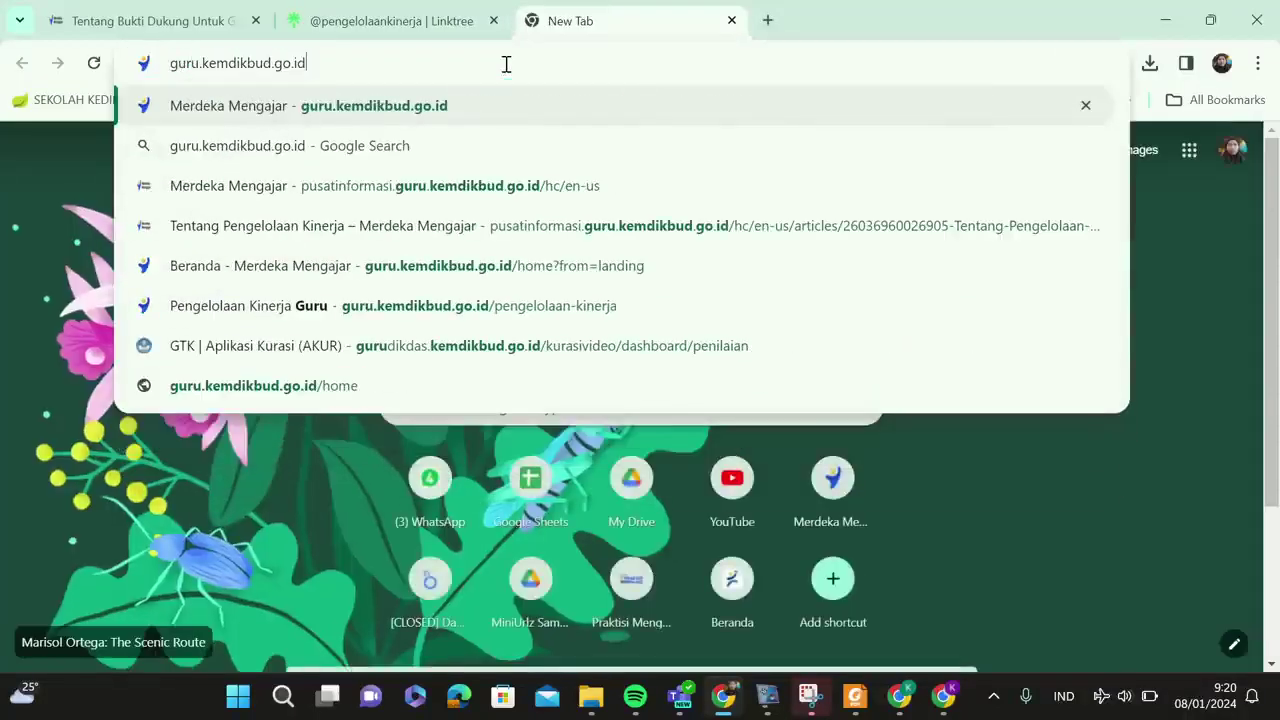
key("Return")
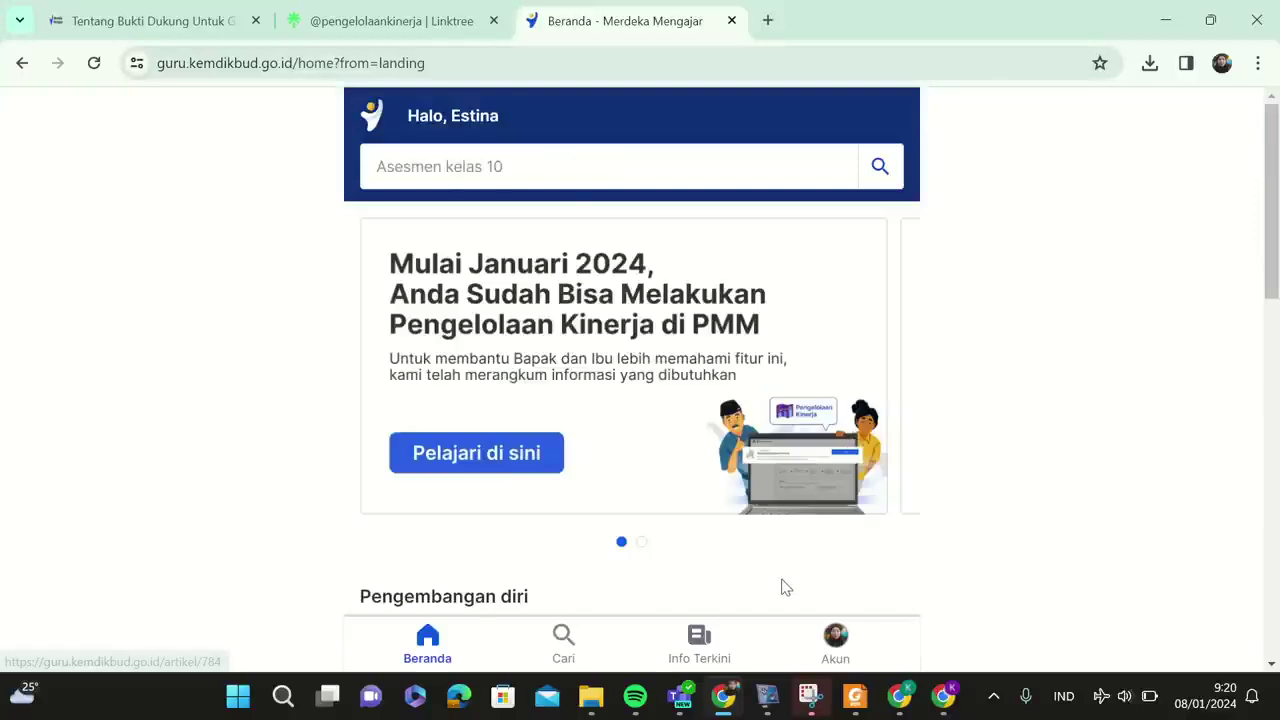
Close the Microsoft Teams window and the blank Microsoft Edge window.
mouse_move(690, 699)
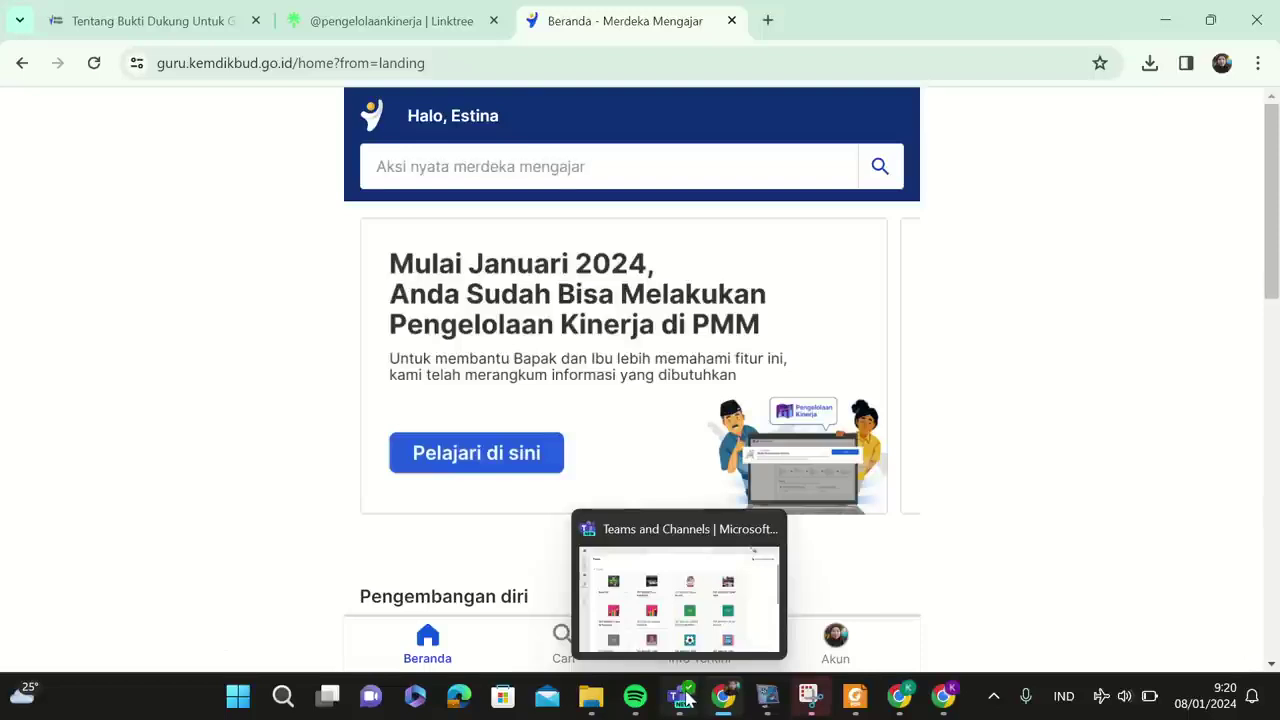
left_click(686, 700)
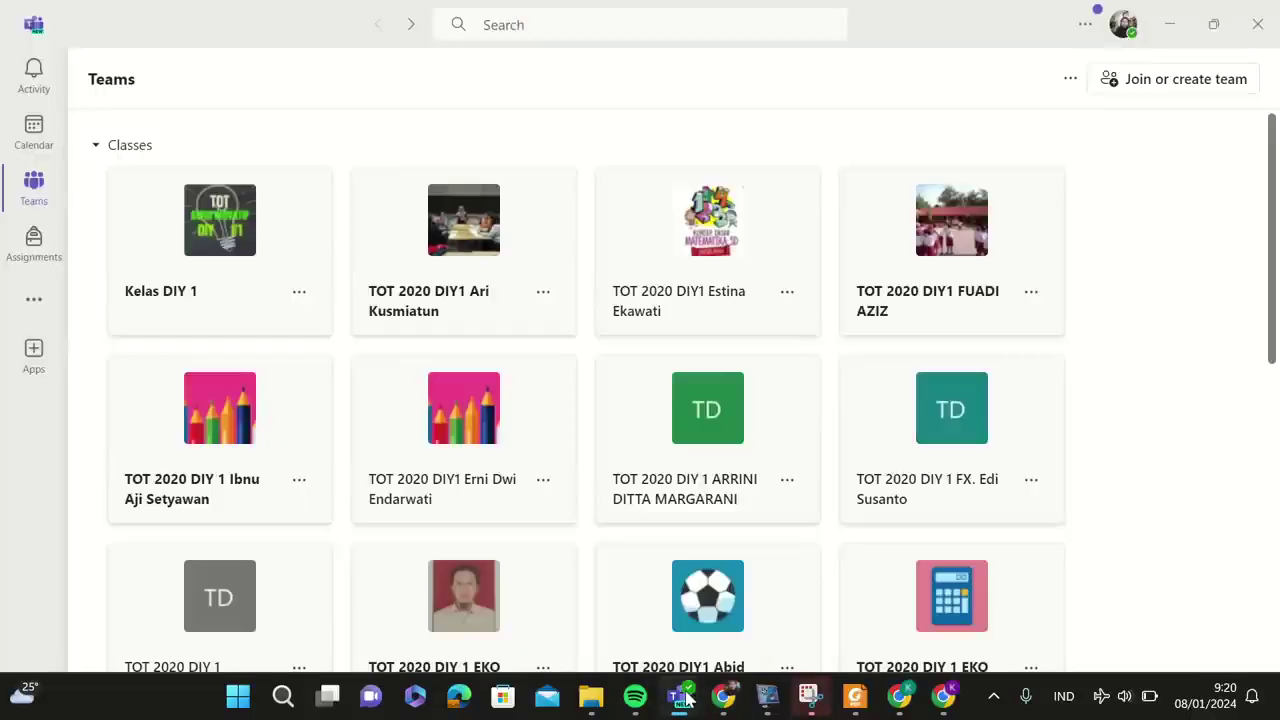
left_click(1258, 14)
left_click(503, 697)
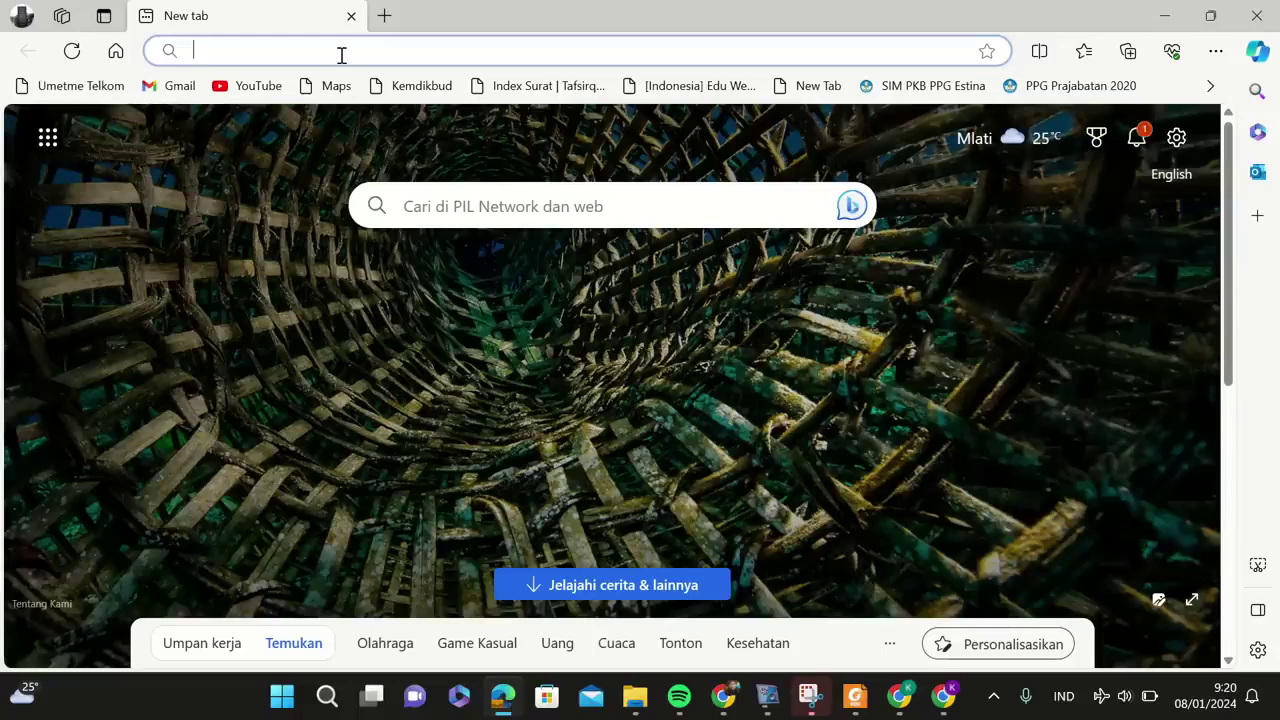
left_click(1256, 15)
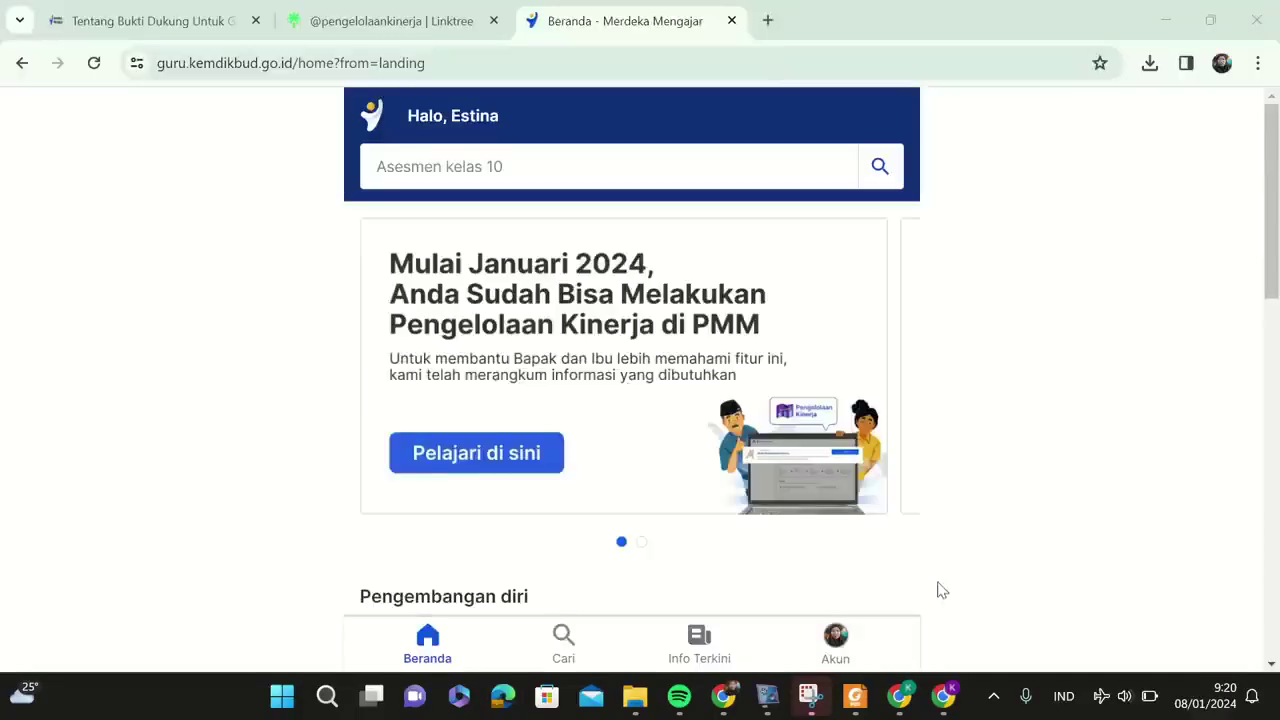
Check which account is signed in to each of the two Chrome profile windows showing guru.staging.belajar.id.
left_click(943, 697)
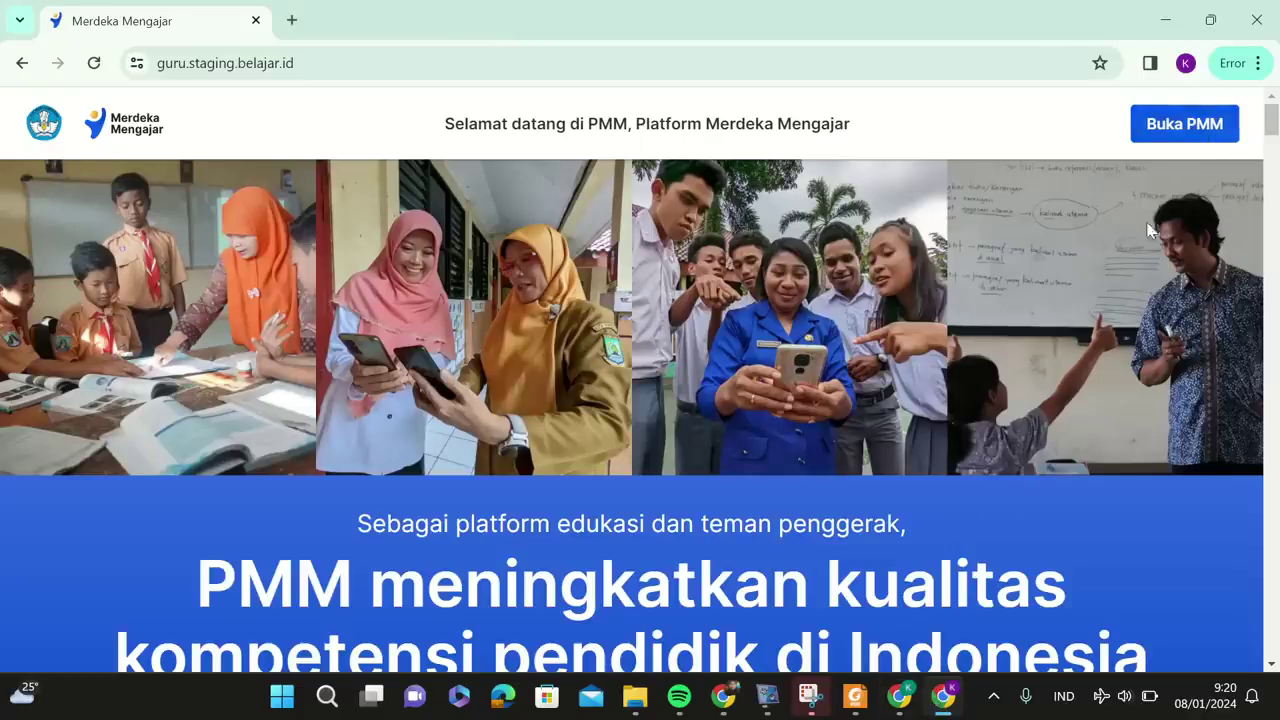
left_click(899, 697)
left_click(1221, 66)
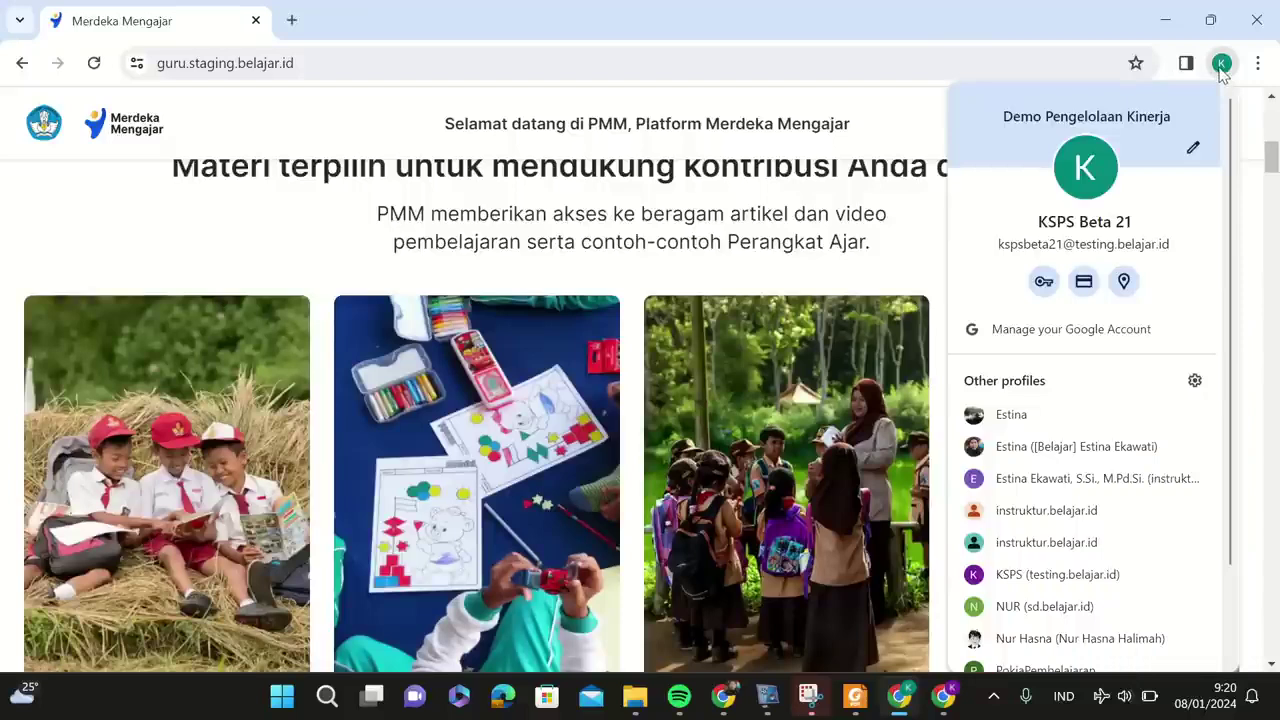
left_click(911, 114)
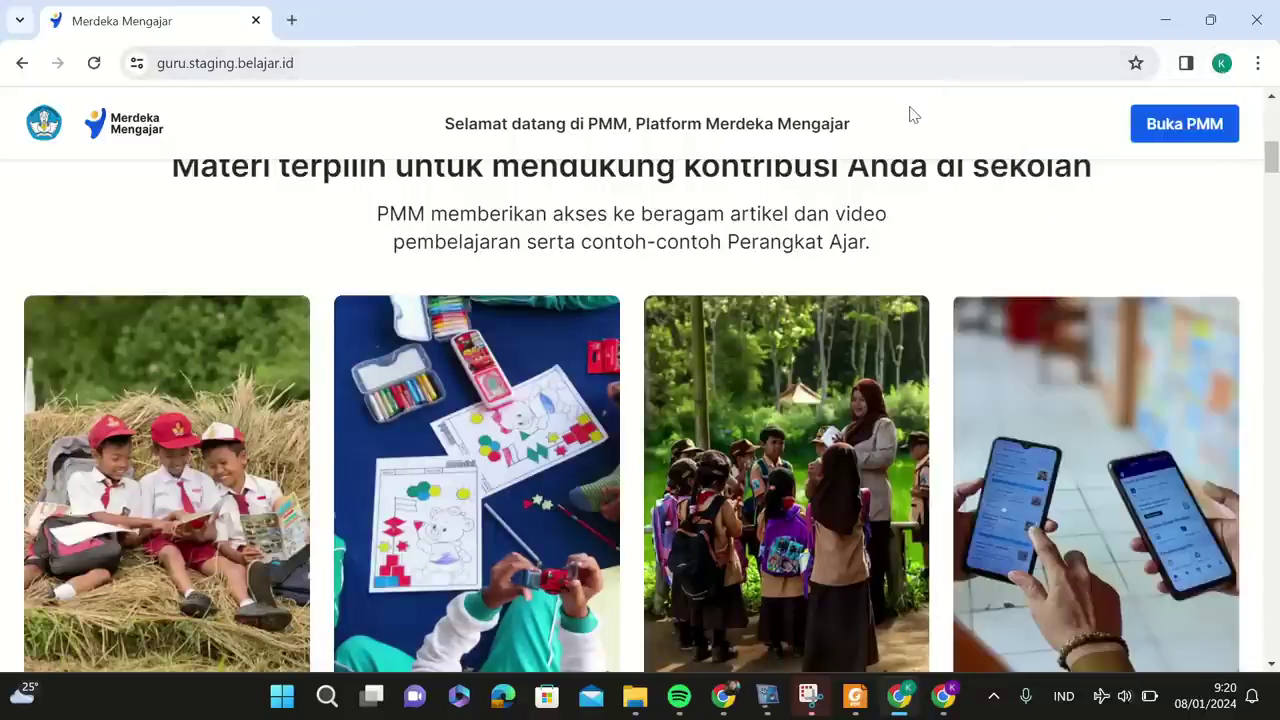
left_click(944, 695)
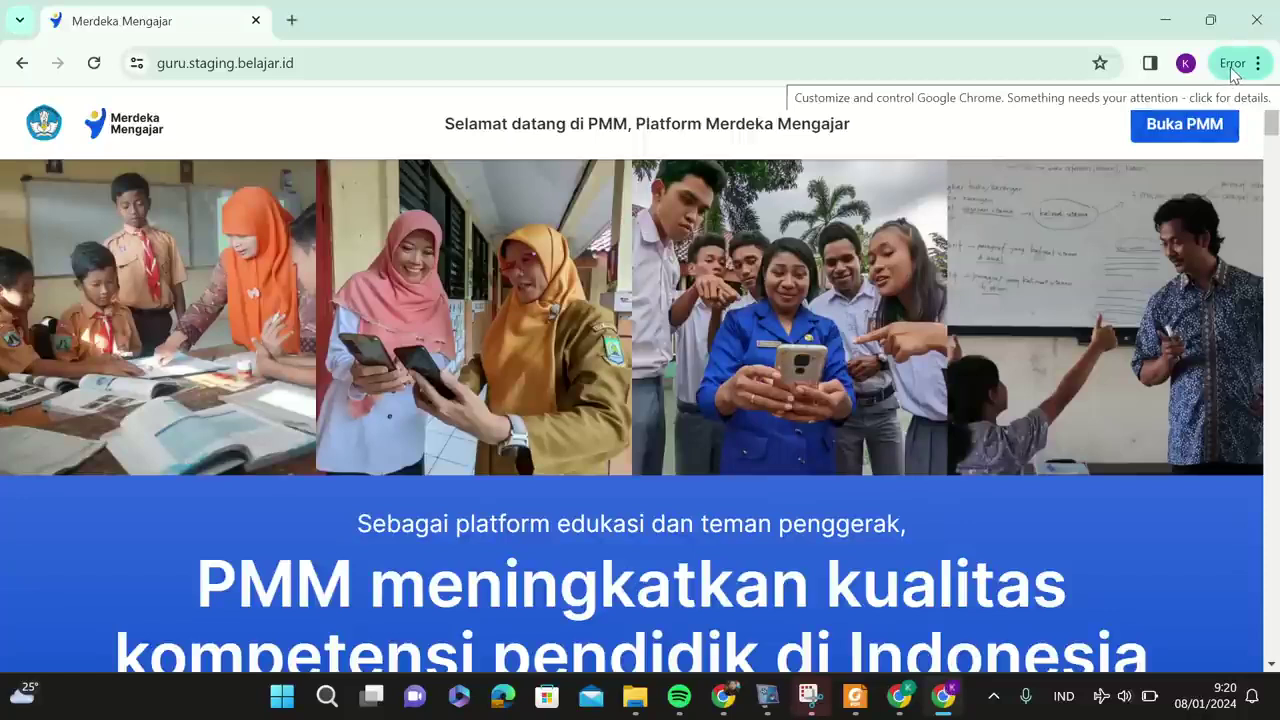
left_click(1186, 63)
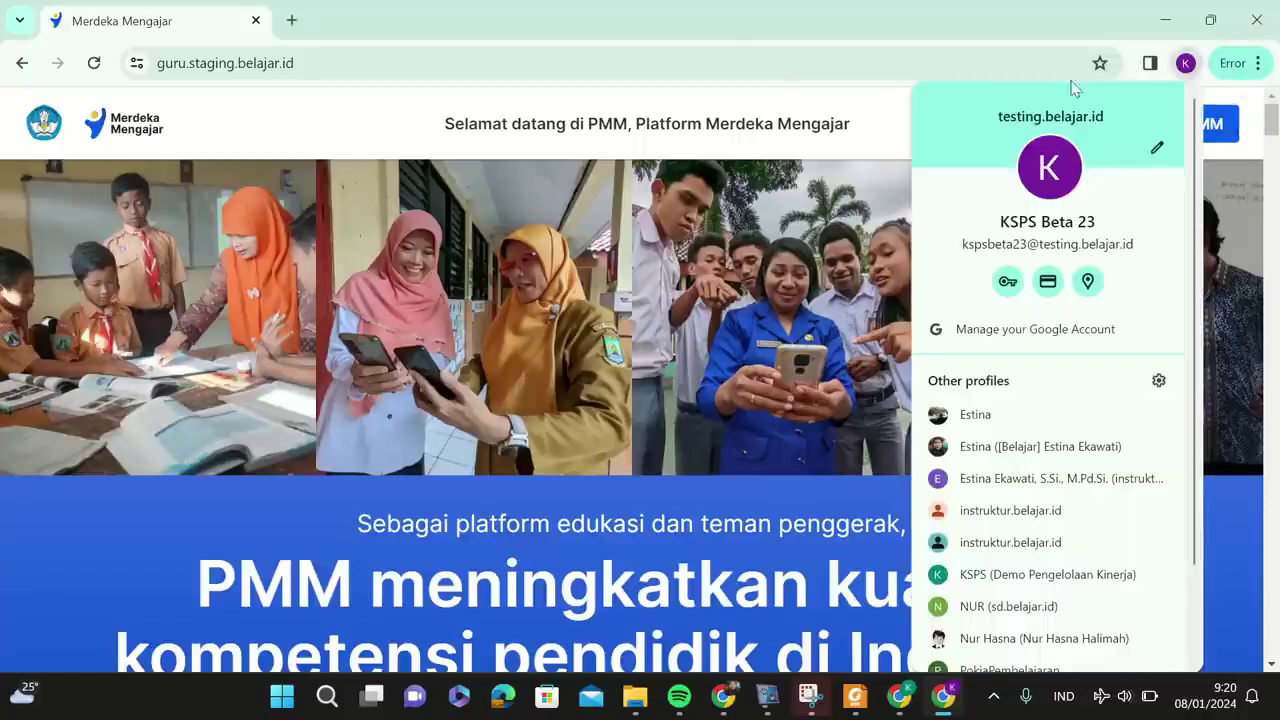
left_click(893, 126)
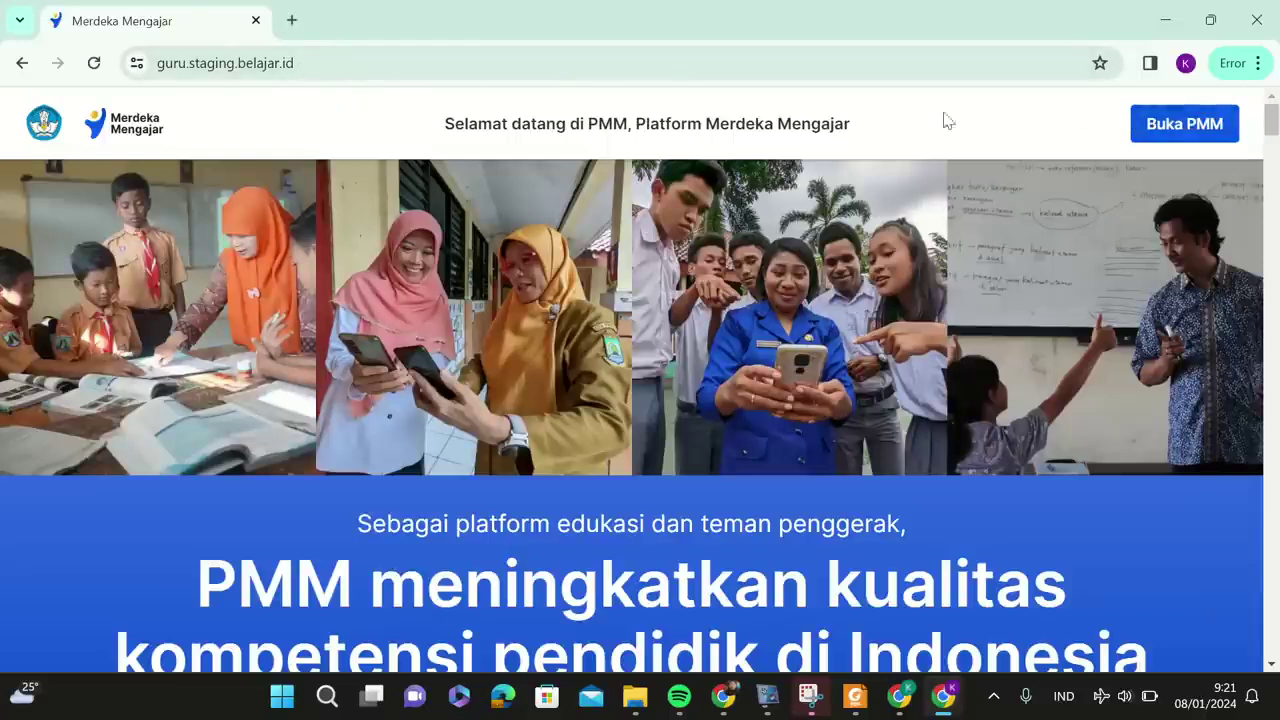
Open PMM on the staging site and sign in with the testing profile's Google account.
left_click(1160, 130)
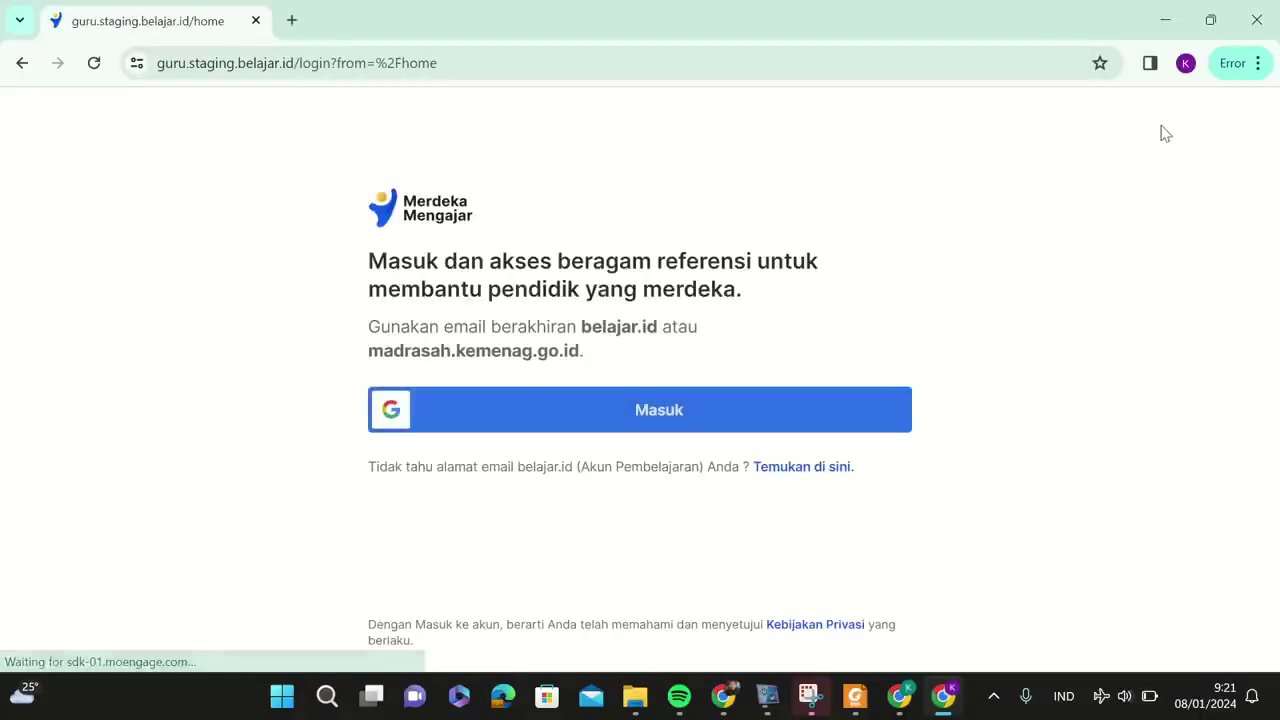
left_click(674, 415)
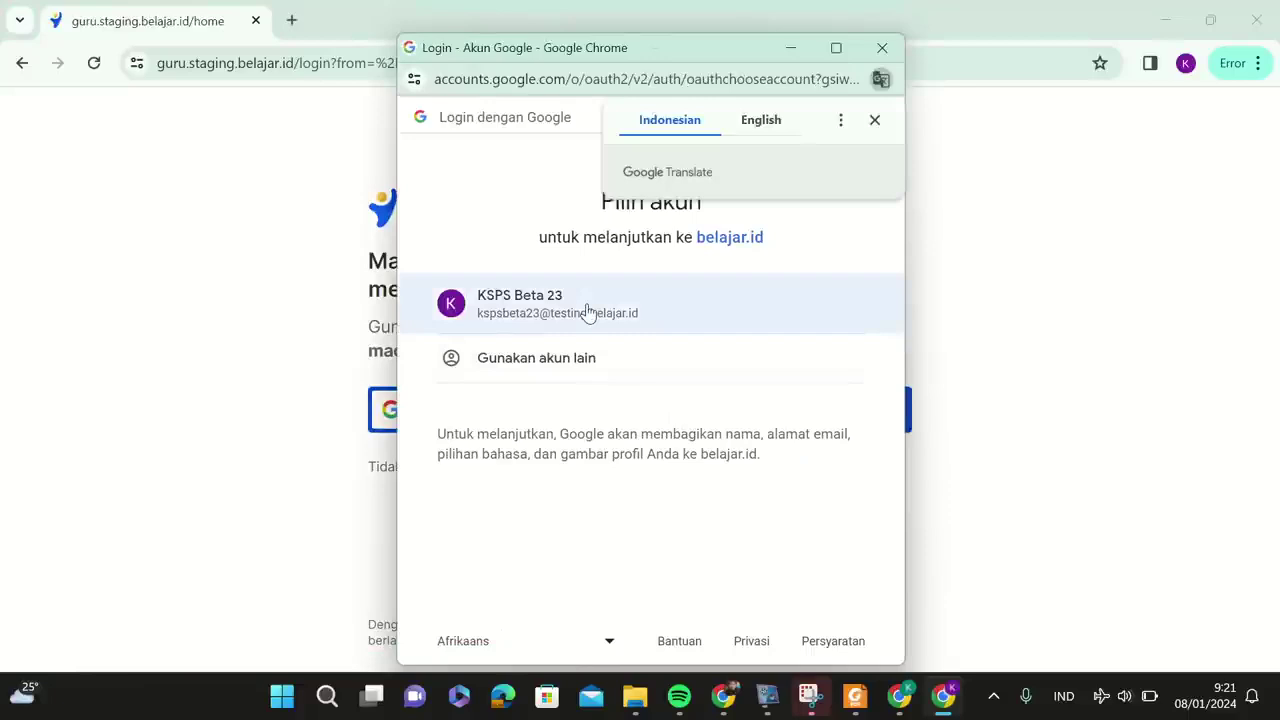
left_click(570, 325)
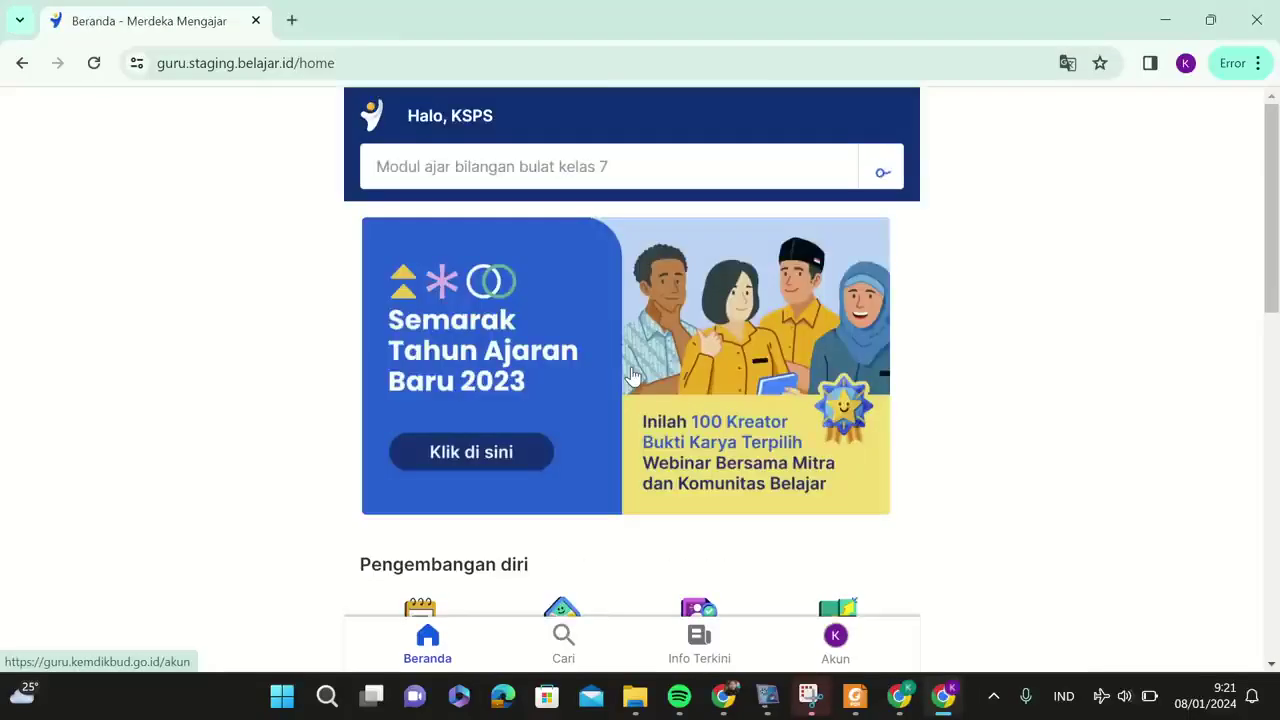
Look through the staging home page's Pengembangan diri, Mengajar, Inspirasi and recommendation sections.
scroll(679, 347, "down", 2)
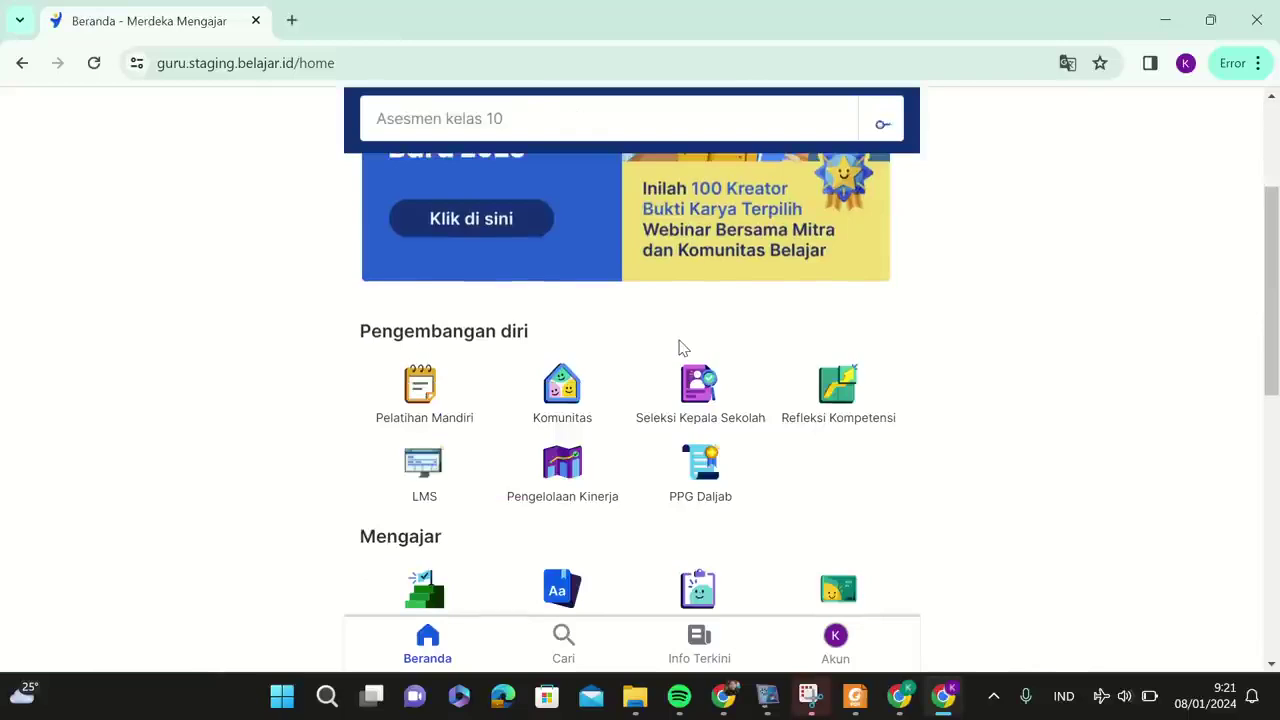
scroll(679, 347, "down", 2)
scroll(679, 347, "down", 2)
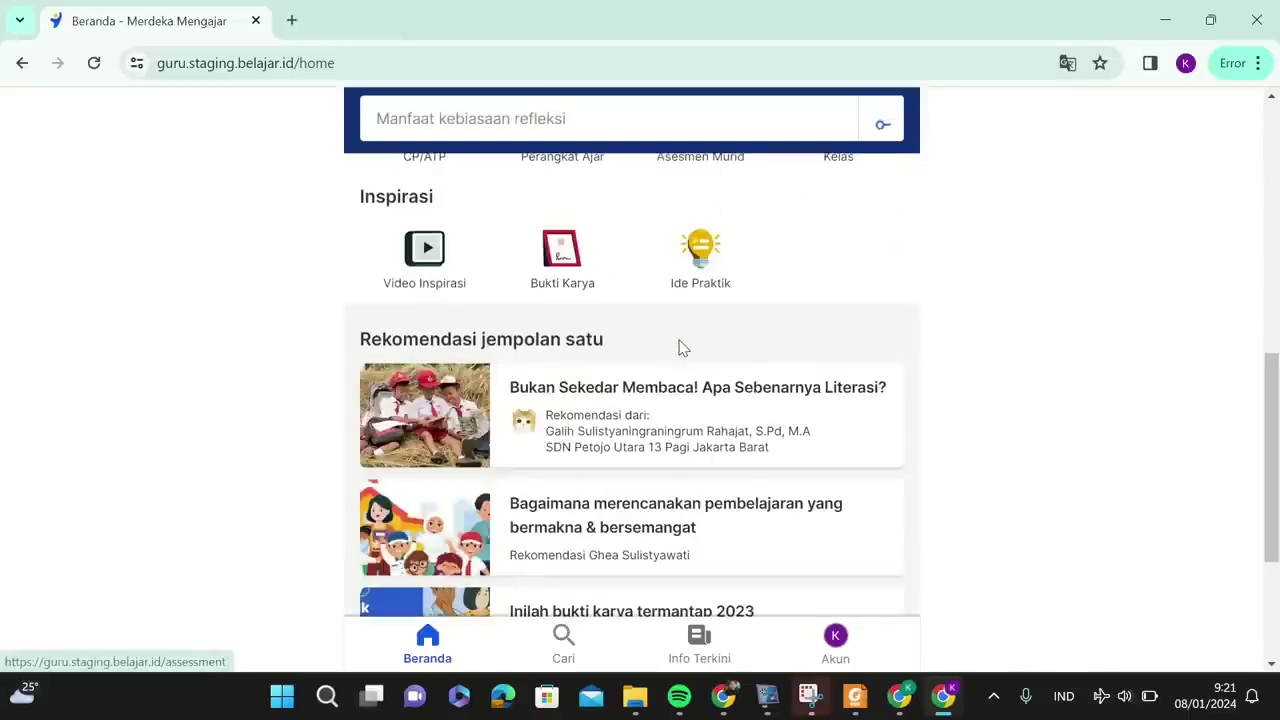
scroll(679, 347, "down", 2)
scroll(679, 347, "up", 8)
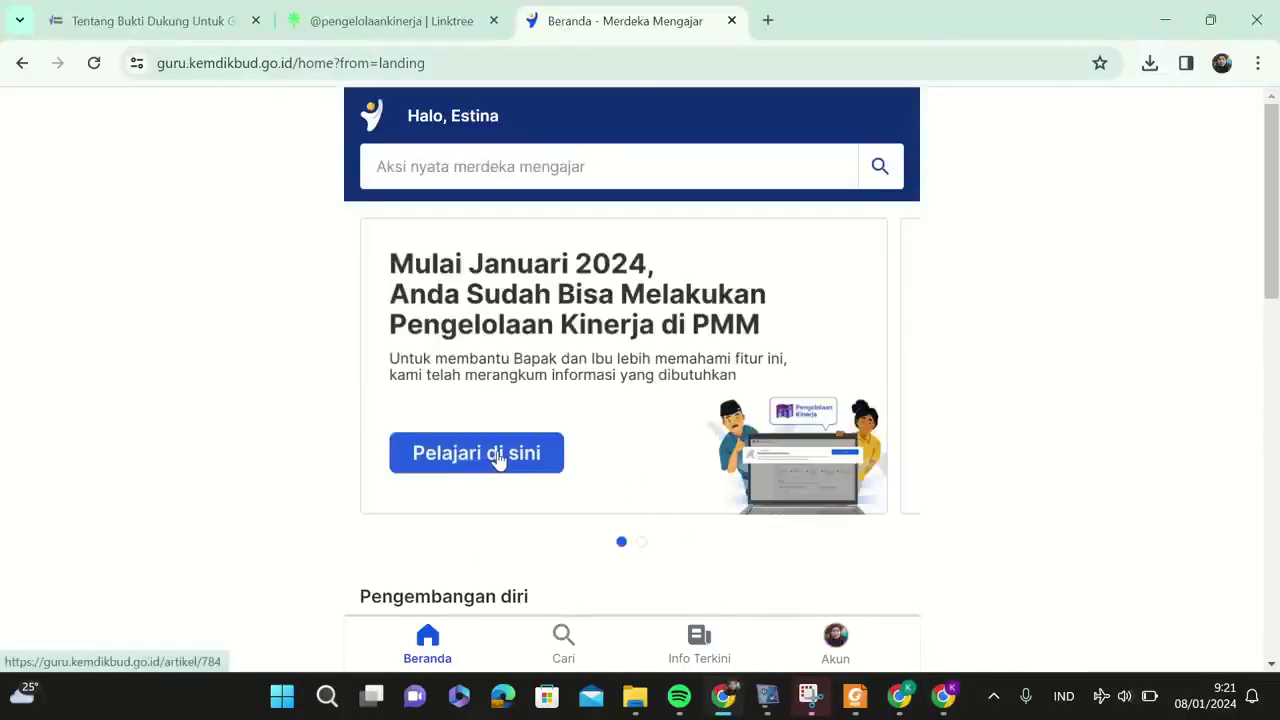
Open Pengelolaan Kinerja from the guru.kemdikbud.go.id home page and go on to its help centre.
scroll(505, 462, "down", 2)
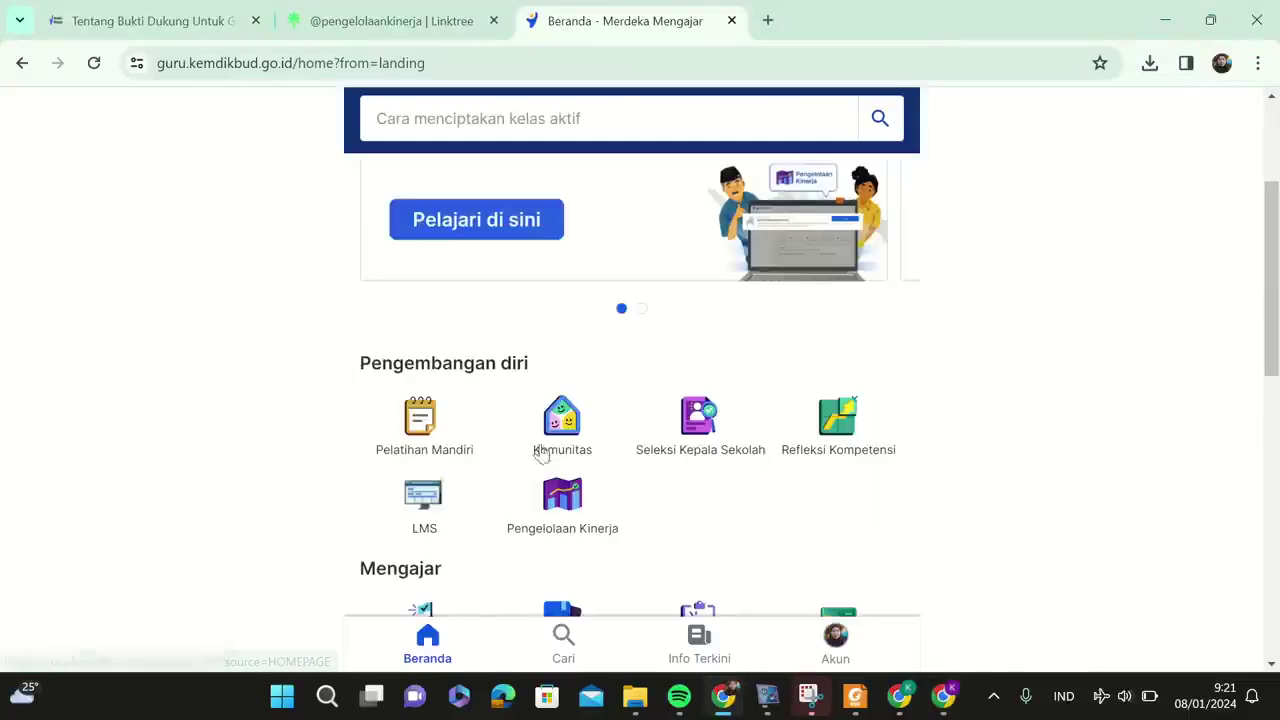
left_click(562, 505)
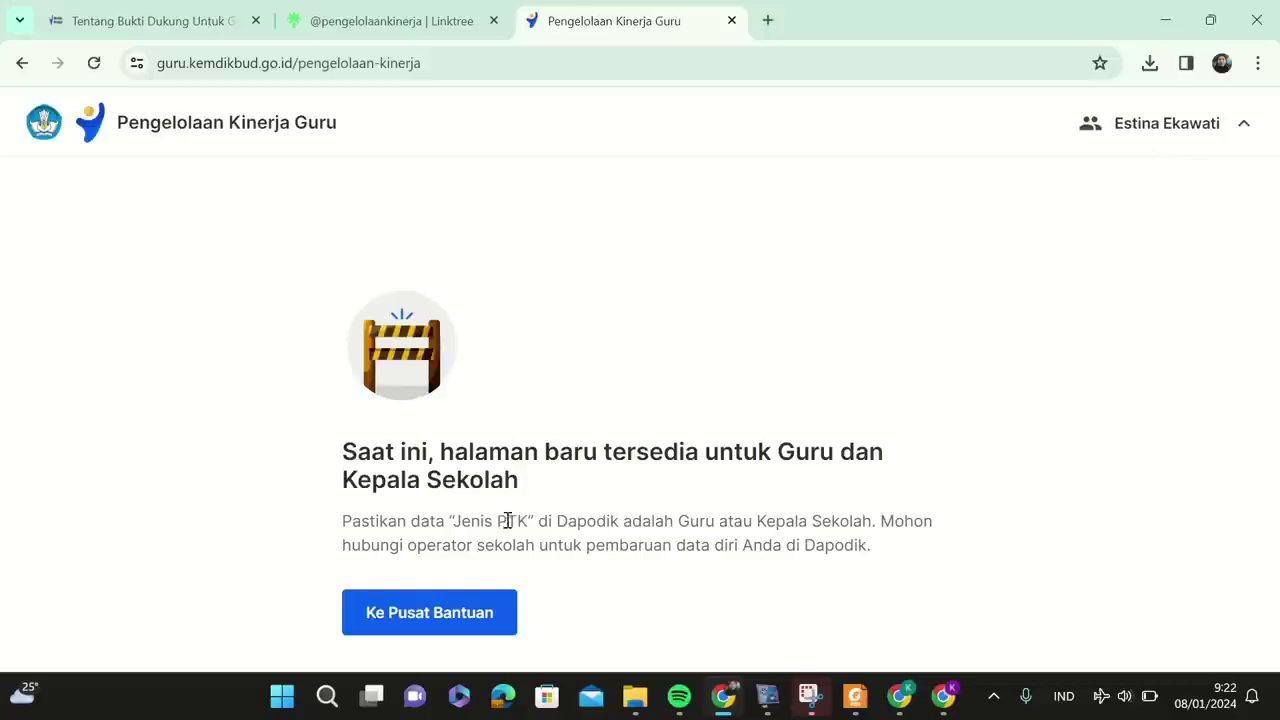
left_click(477, 625)
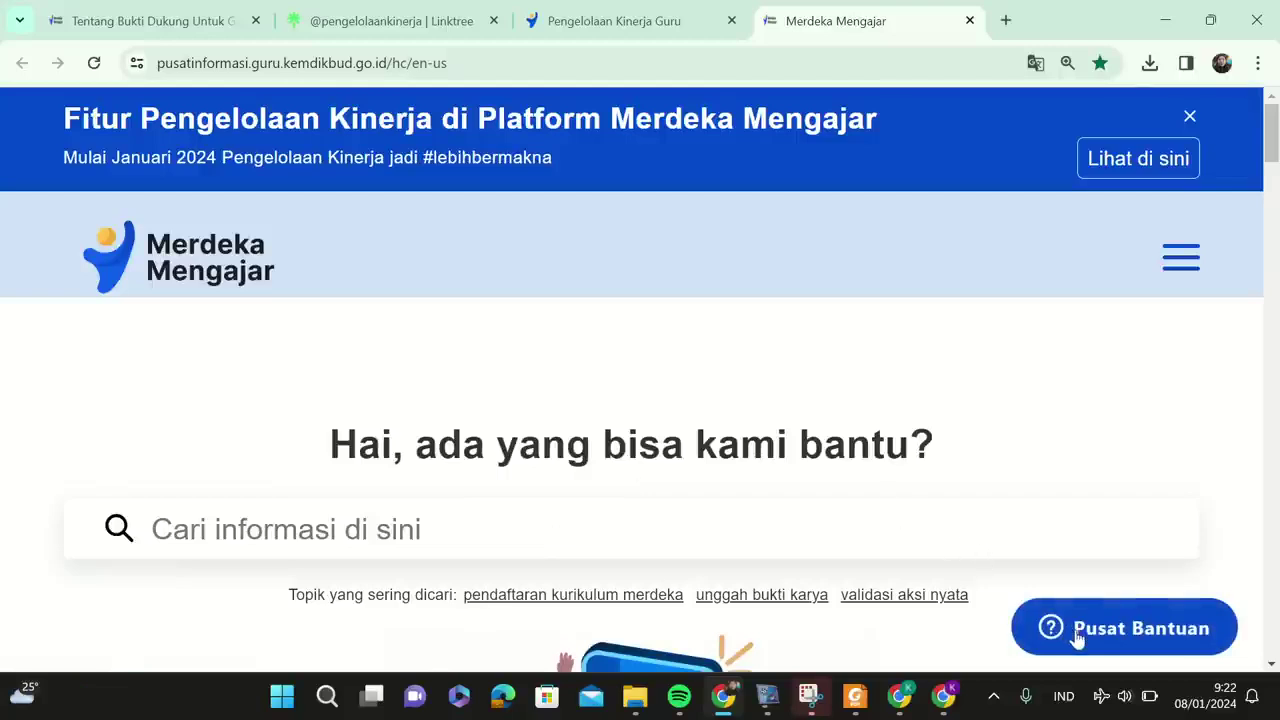
Open the Pusat Bantuan contact form and review its fields from Nama Lengkap Anda down to Dokumen Pendukung.
left_click(1077, 638)
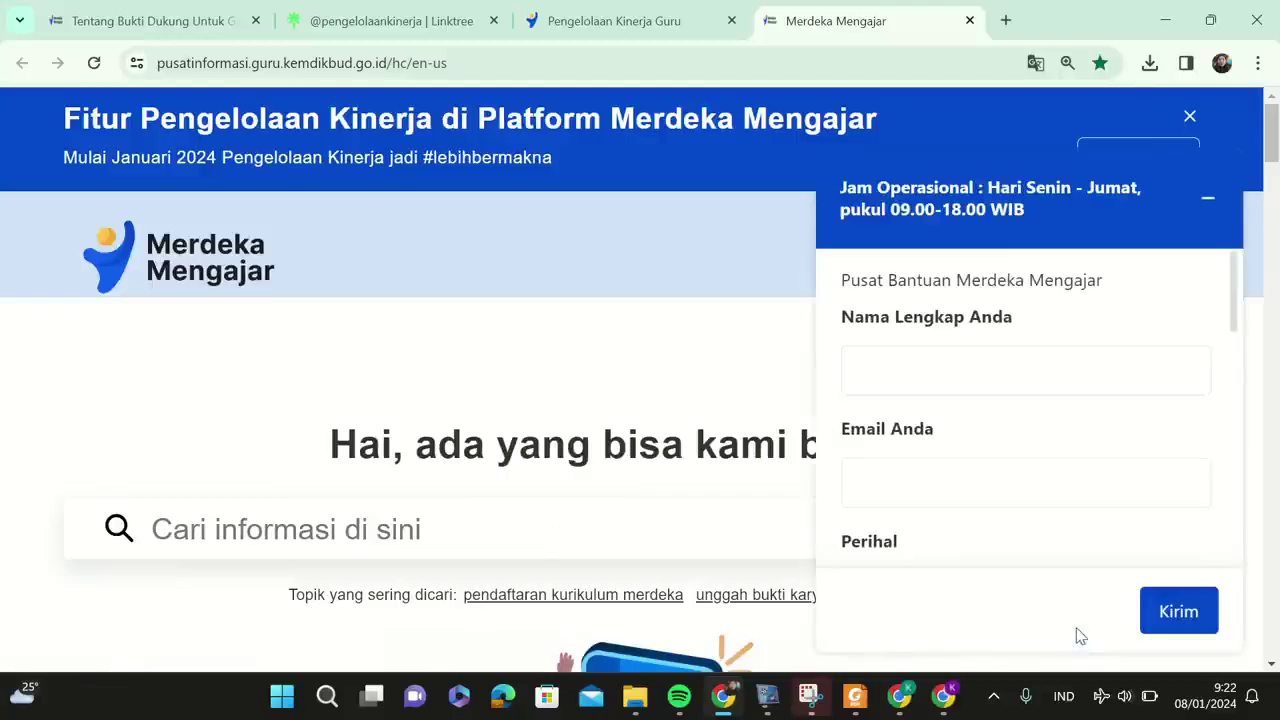
left_click(991, 374)
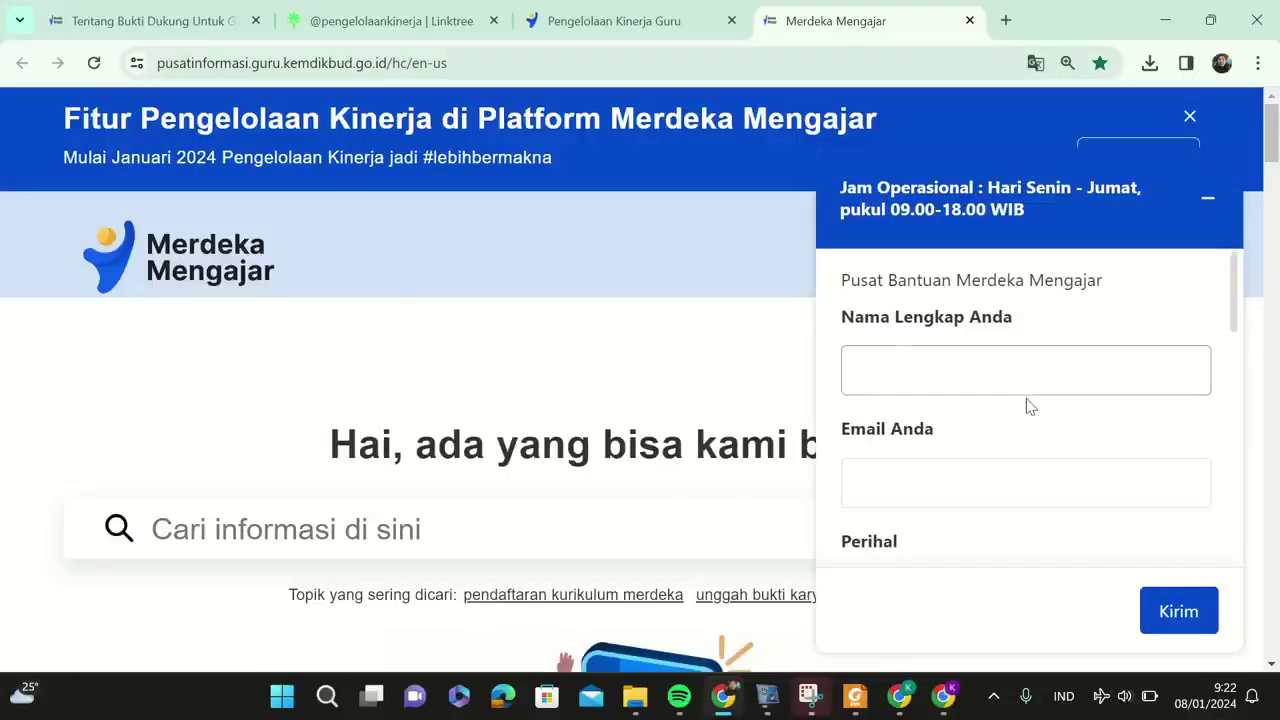
scroll(1002, 405, "down", 5)
scroll(1005, 410, "down", 5)
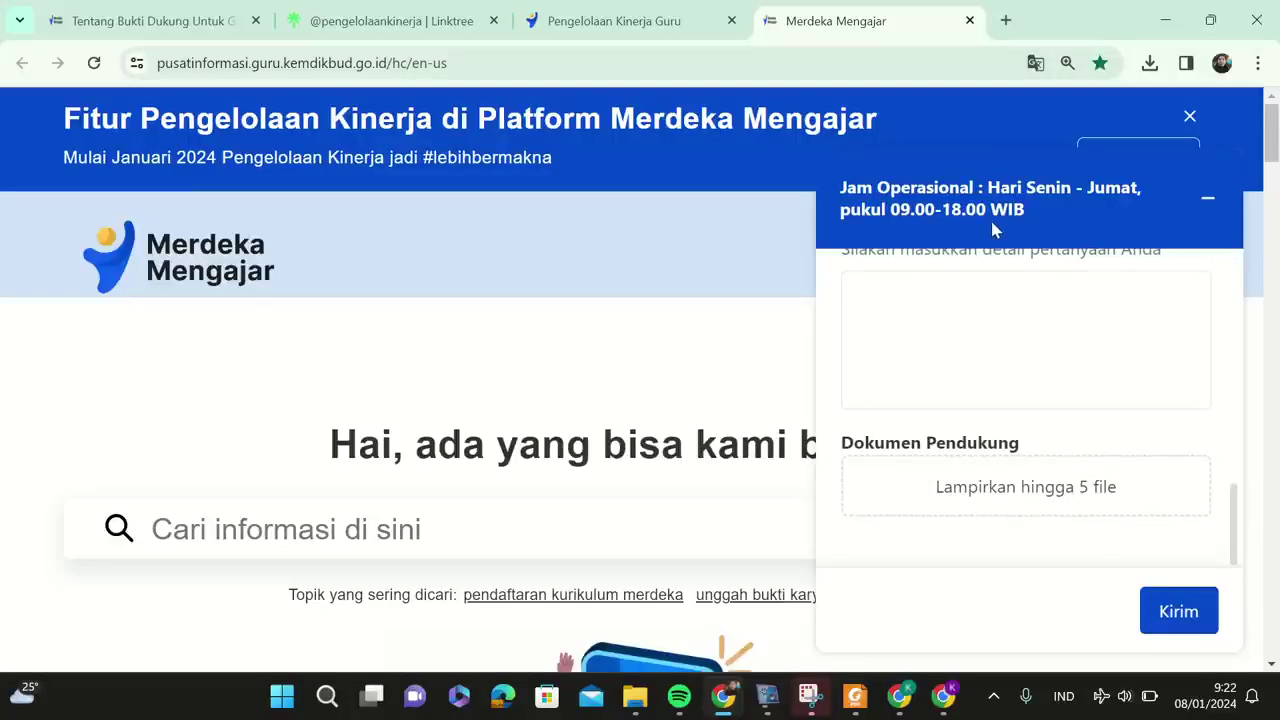
Switch back to the Chrome window with the staging home page and open Pengelolaan Kinerja.
left_click(945, 706)
scroll(776, 462, "down", 2)
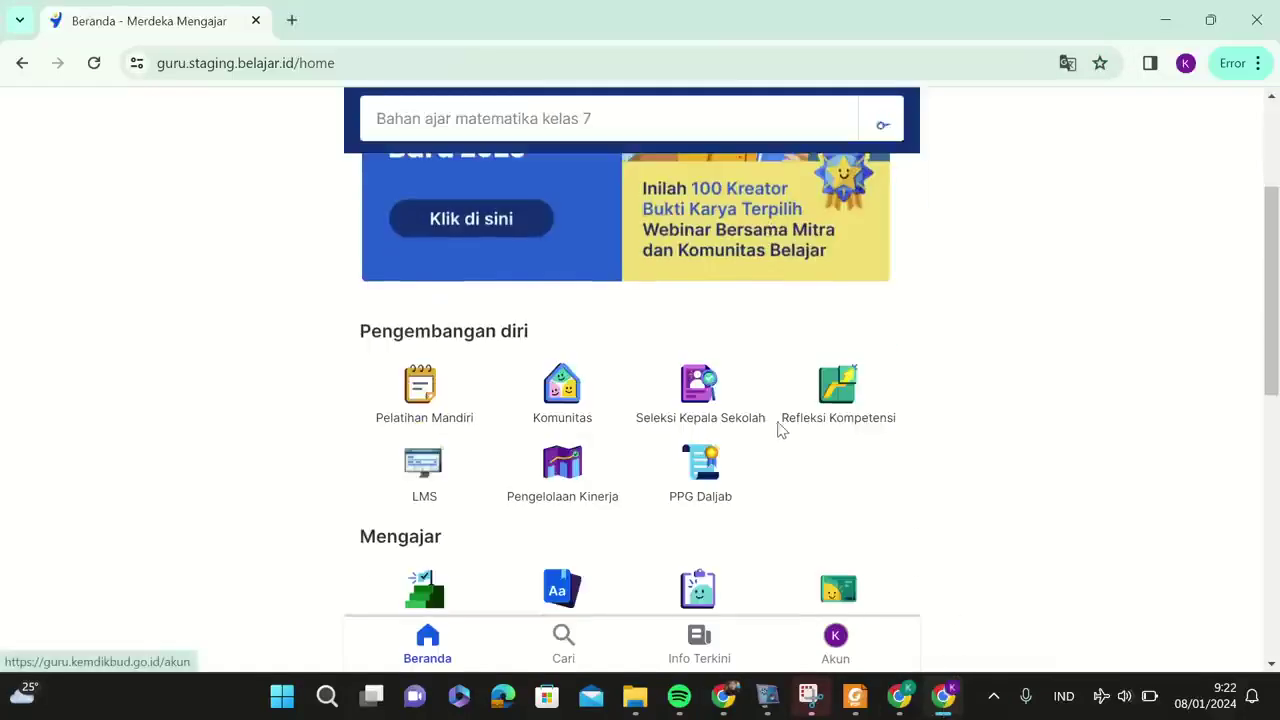
scroll(754, 323, "down", 6)
scroll(611, 300, "up", 2)
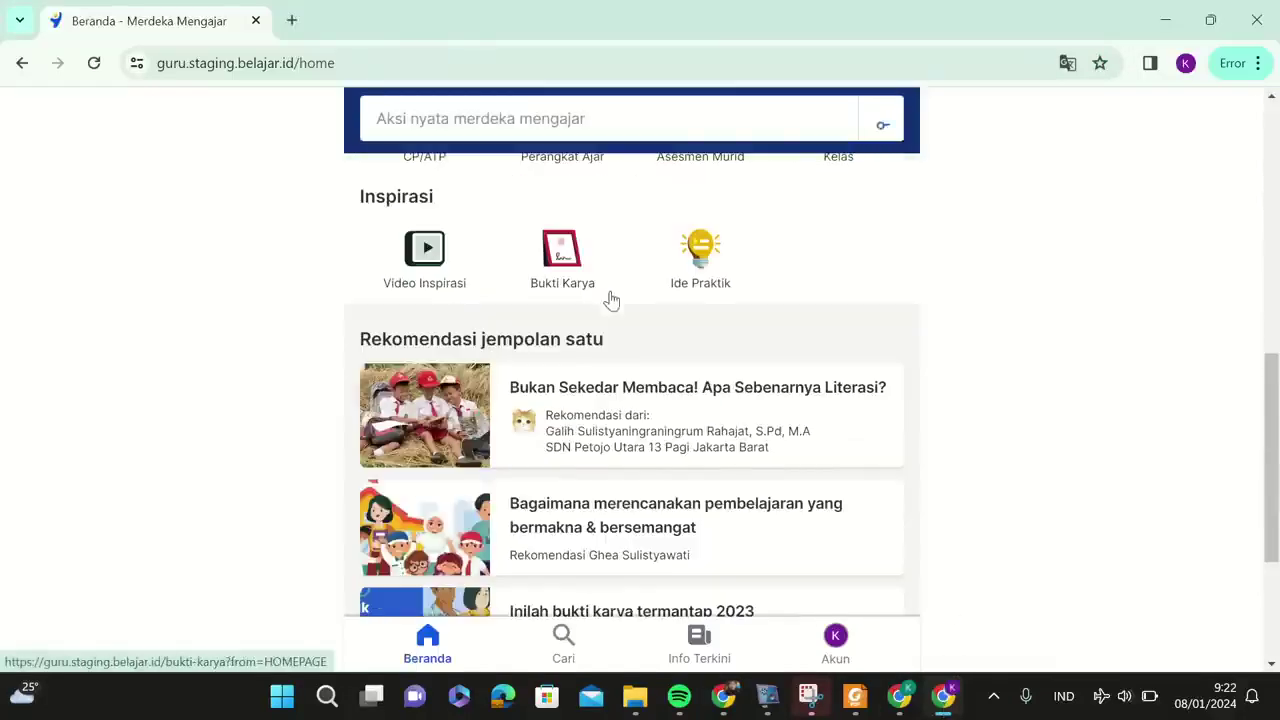
scroll(611, 300, "up", 3)
left_click(574, 272)
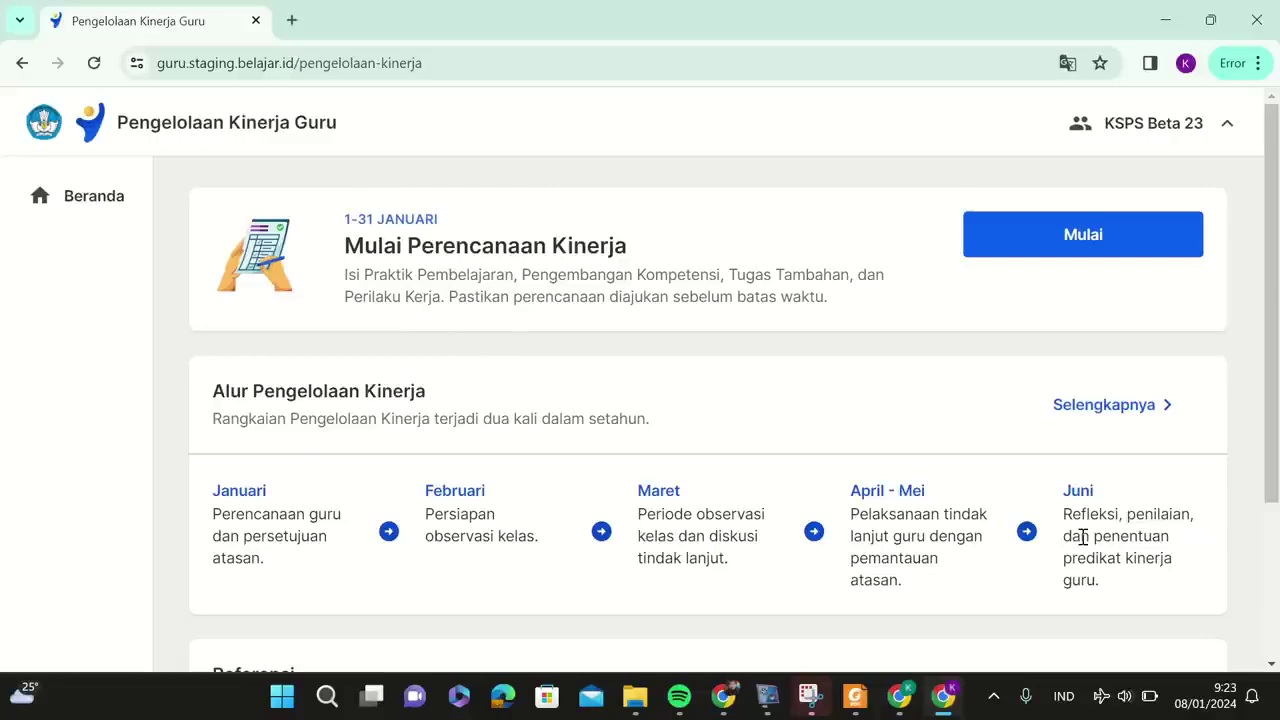
Review the Pengelolaan Kinerja page down to Referensi, and view the details page linked from Alur Pengelolaan Kinerja, closing its tab again.
scroll(1085, 536, "down", 3)
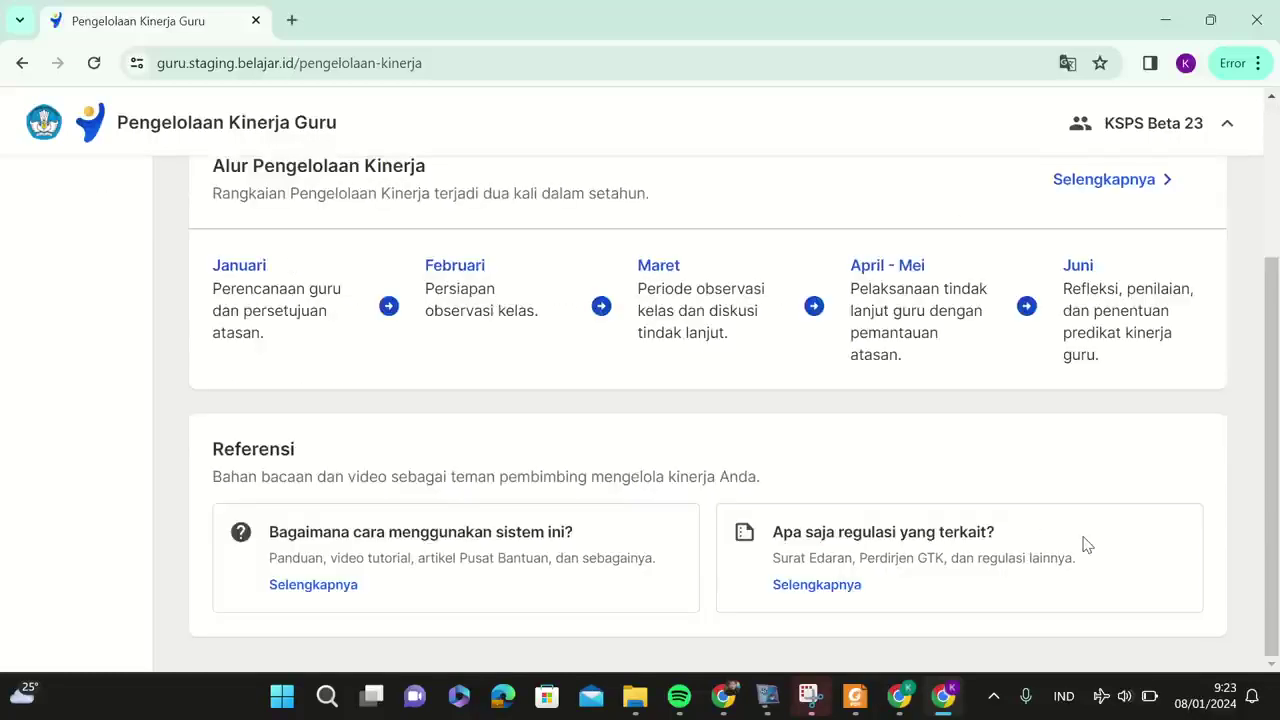
scroll(1087, 545, "up", 3)
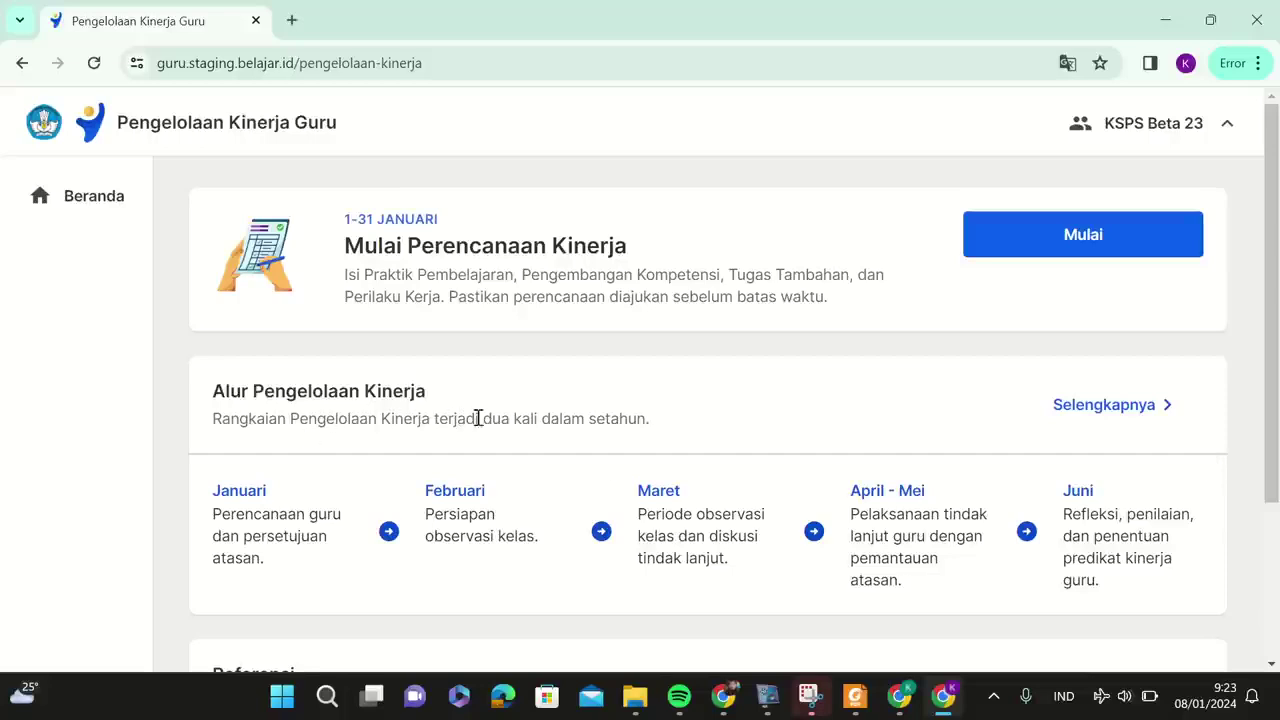
left_click(1098, 414)
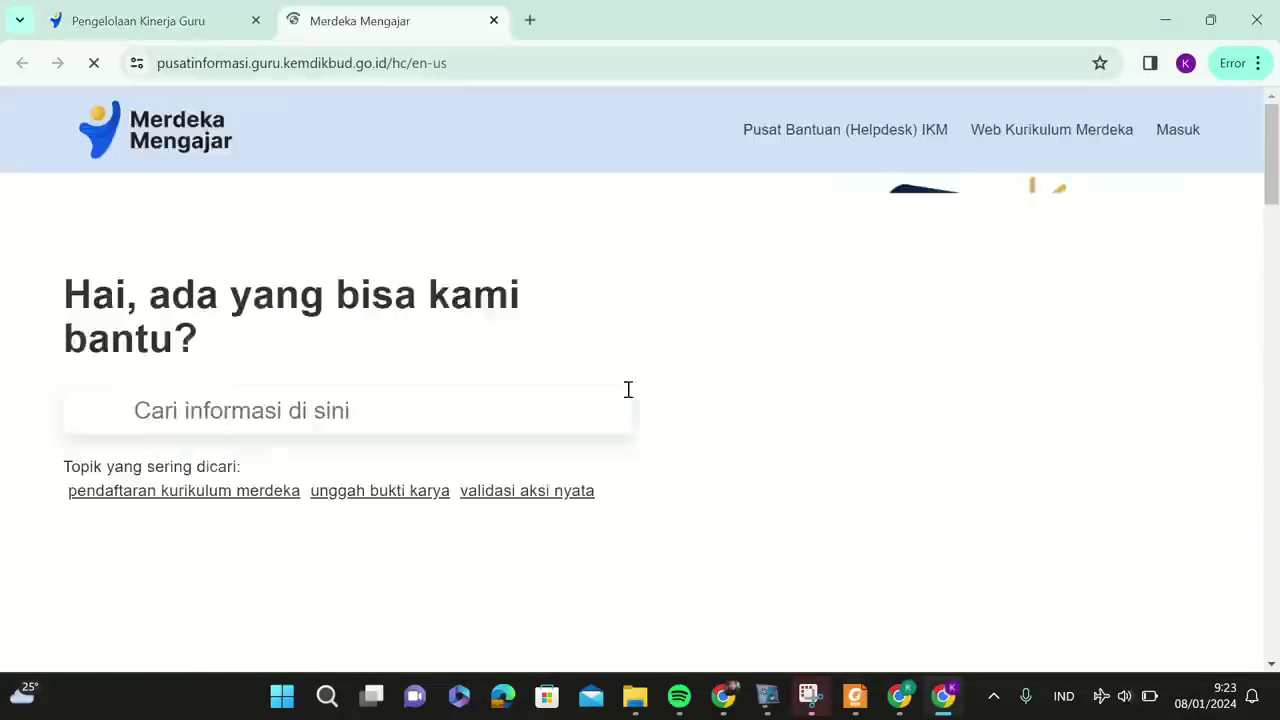
scroll(449, 378, "down", 20)
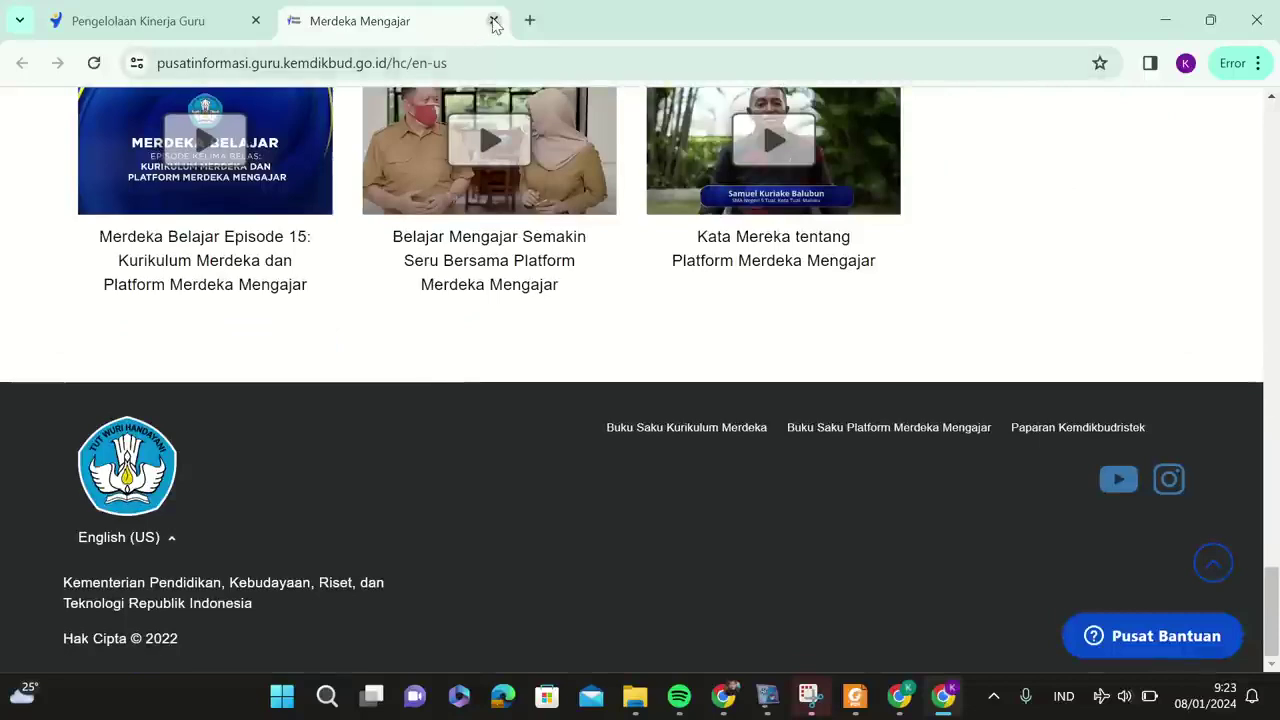
left_click(493, 21)
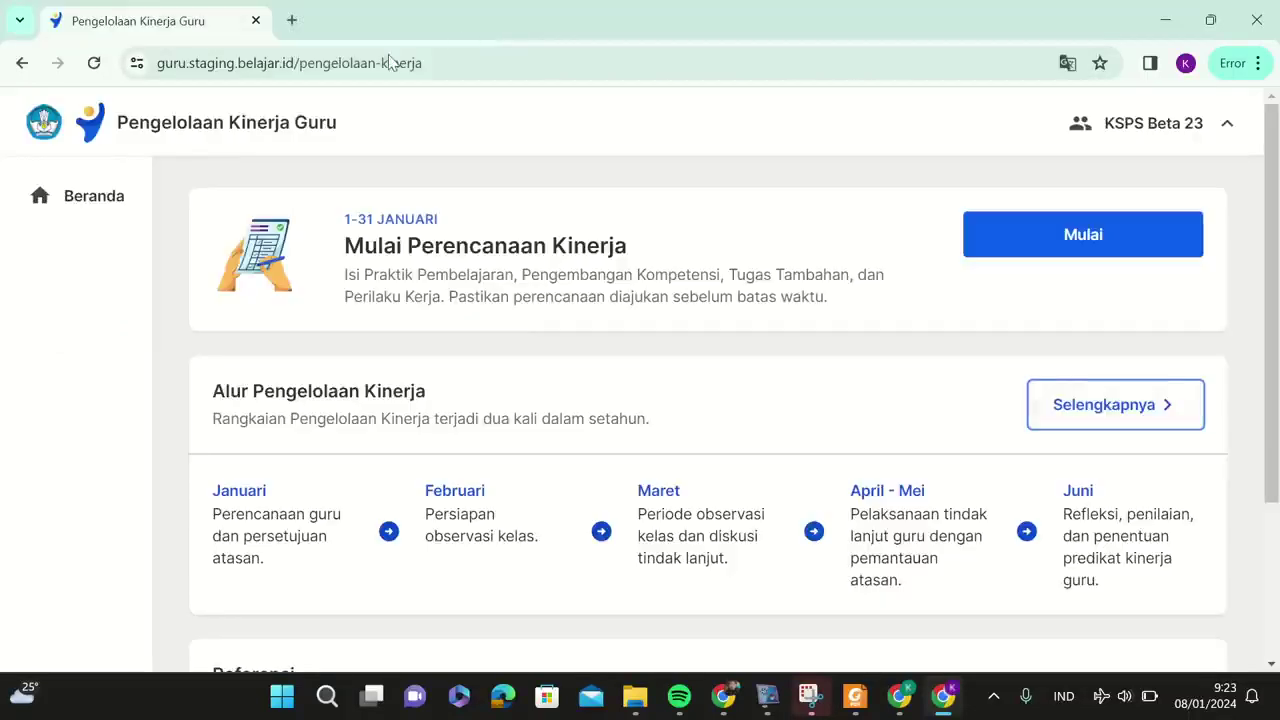
Start Perencanaan Kinerja and review the personal data under Cek data diri Anda.
left_click(1058, 239)
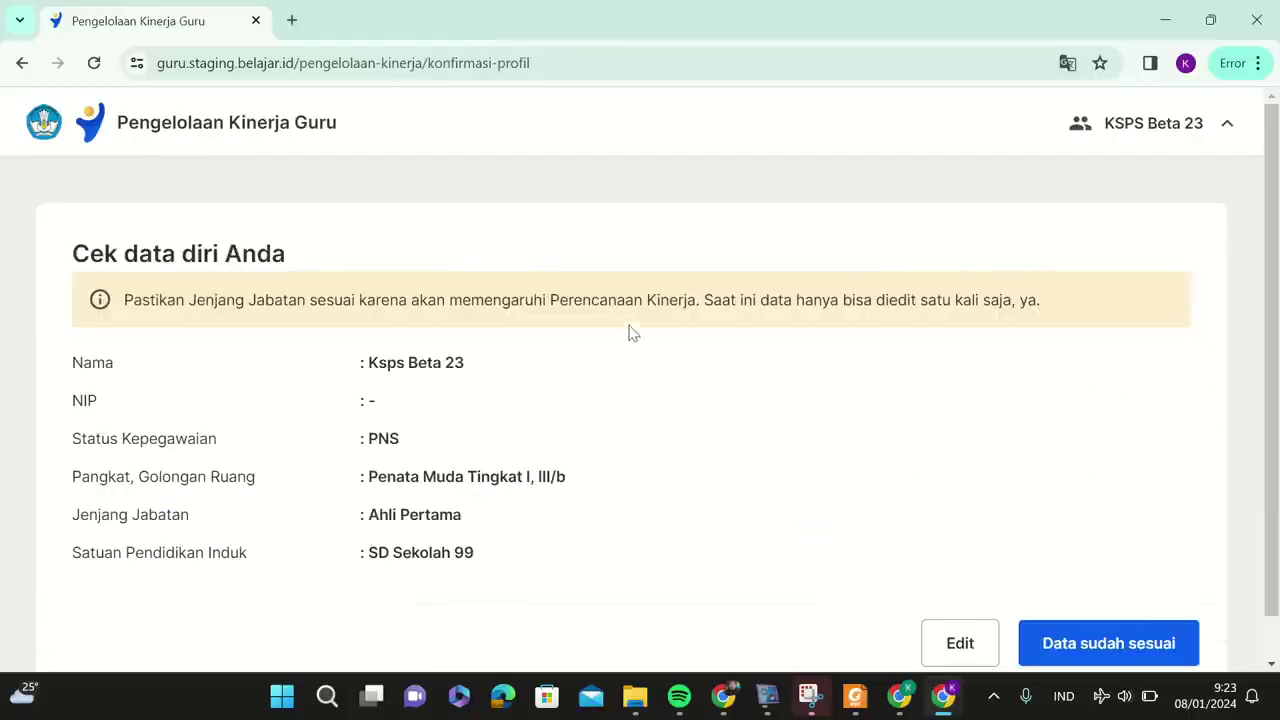
scroll(566, 372, "down", 1)
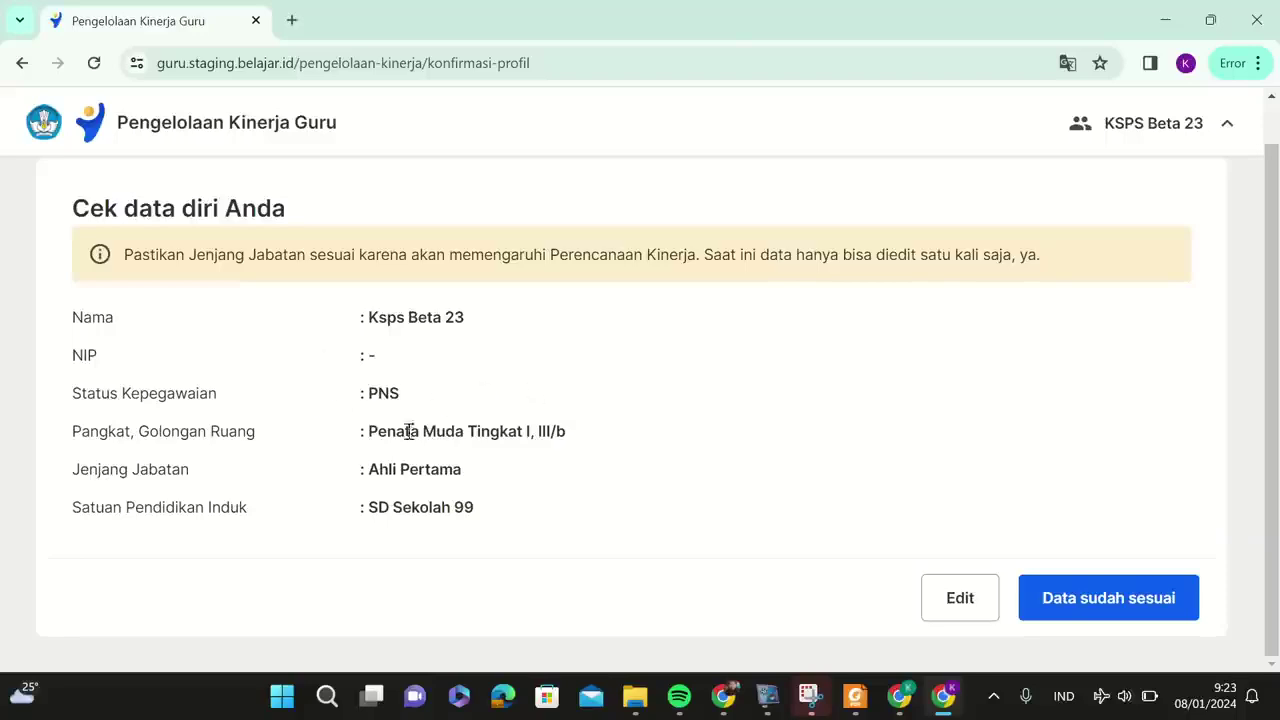
Open the profile for editing, review its fields including Pangkat, Golongan Ruang and Jenjang Jabatan, and save it.
left_click(971, 612)
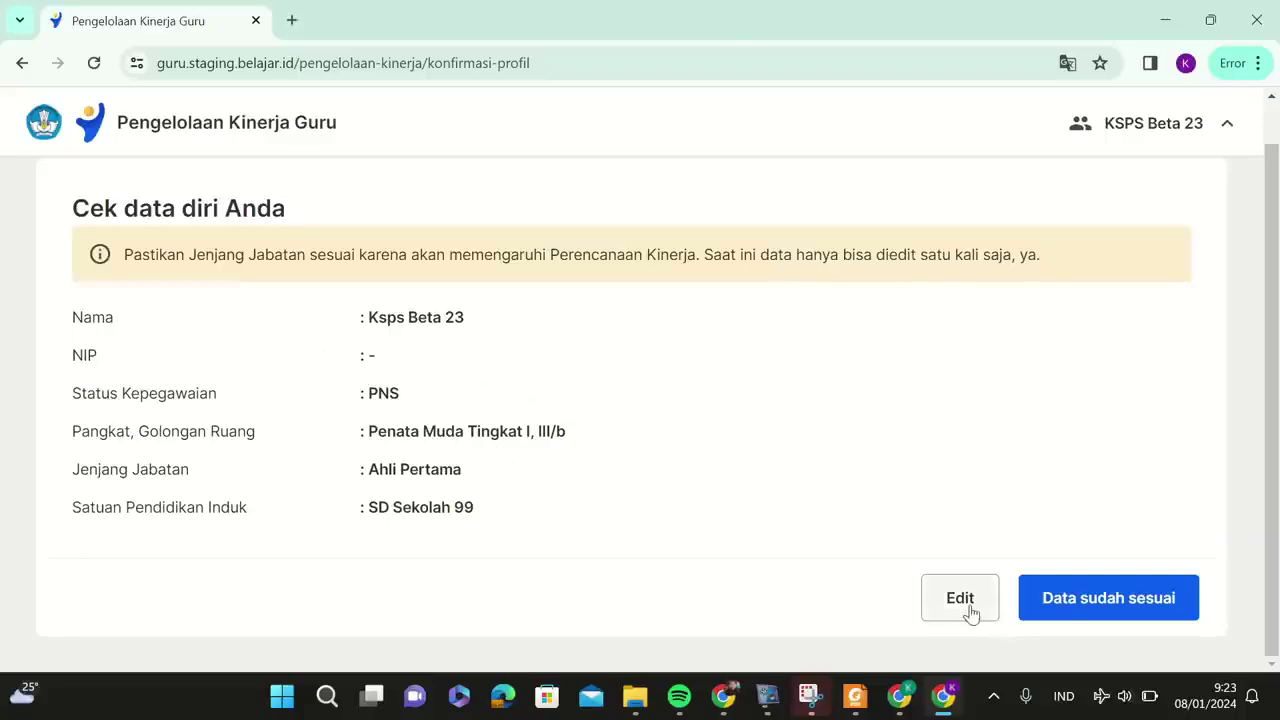
left_click(971, 612)
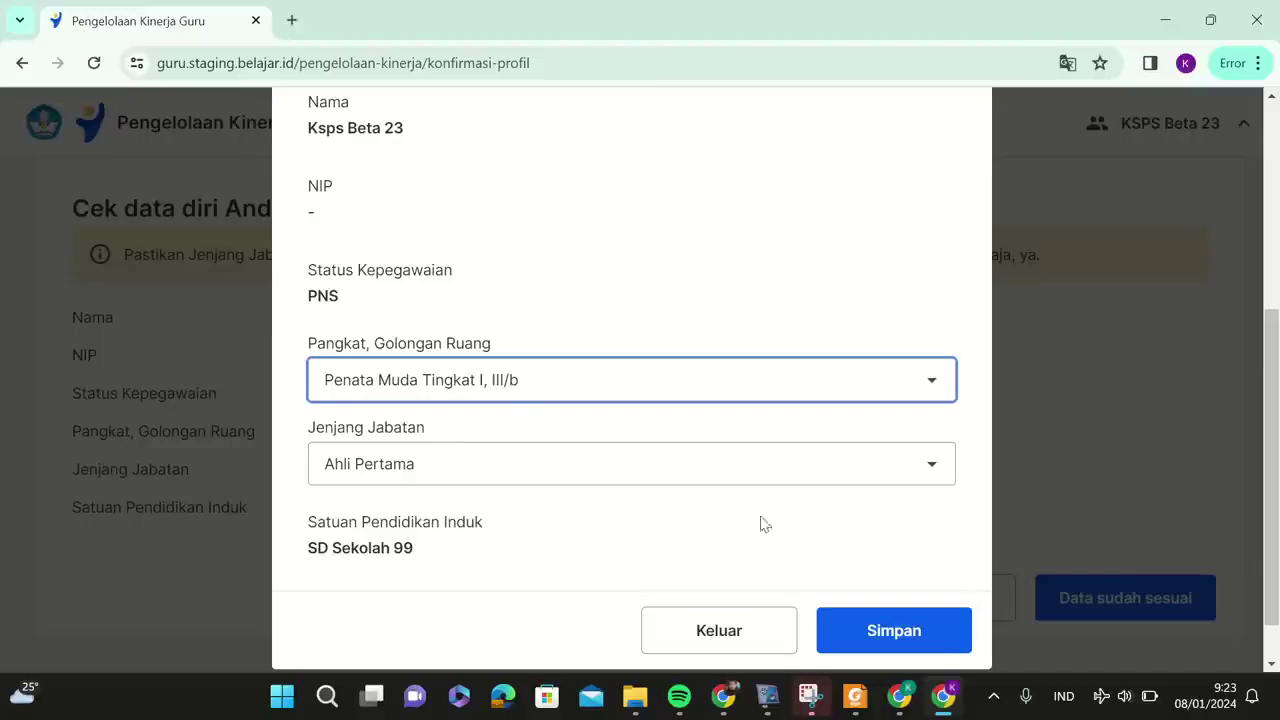
scroll(383, 226, "up", 3)
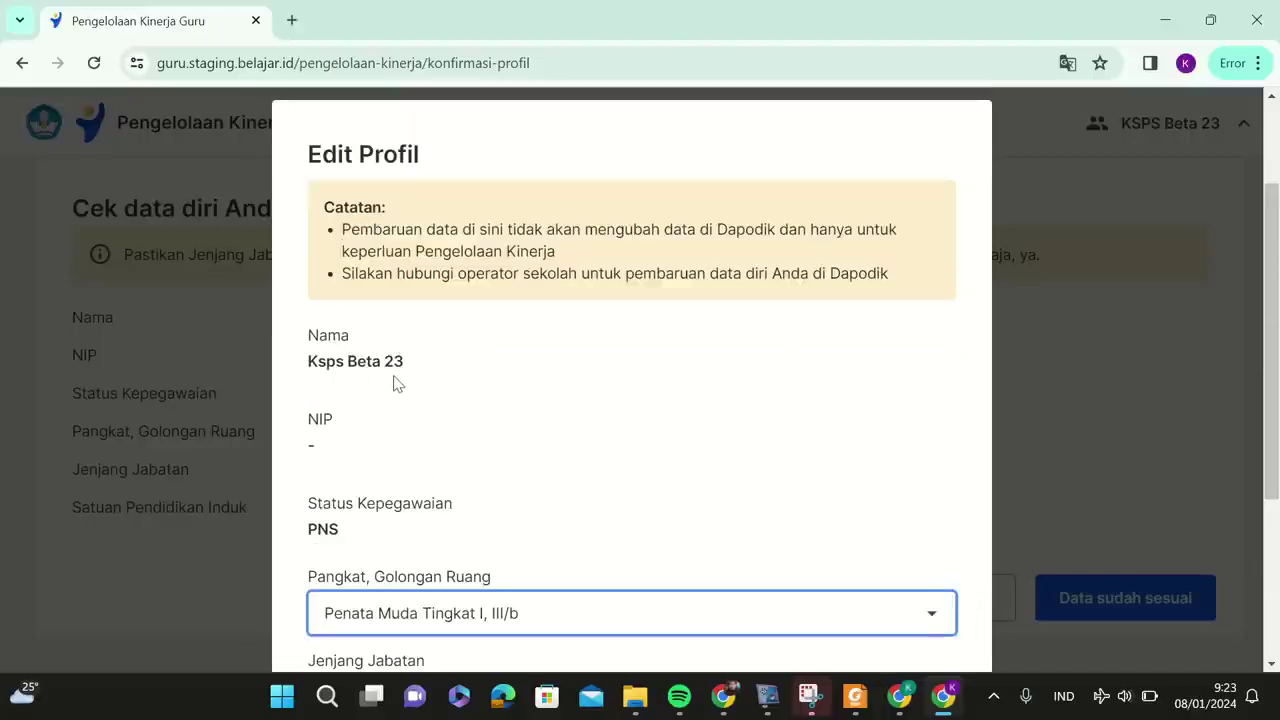
scroll(398, 383, "down", 3)
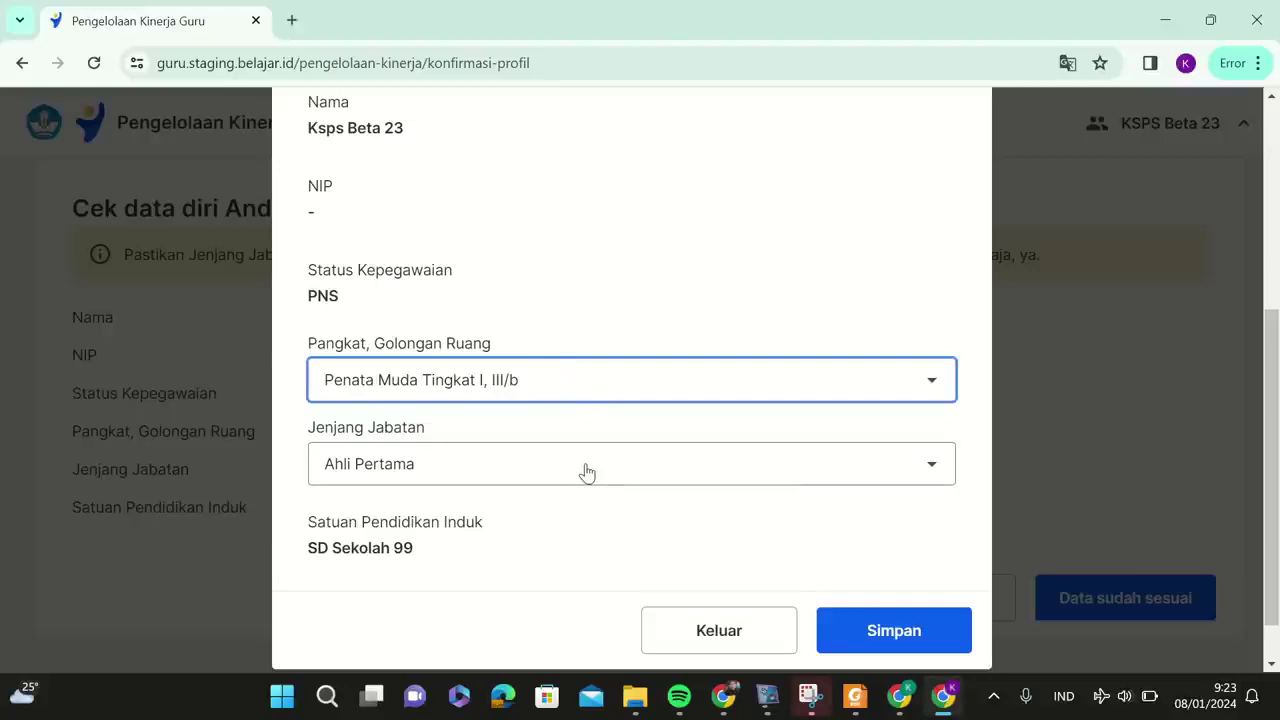
scroll(586, 472, "down", 1)
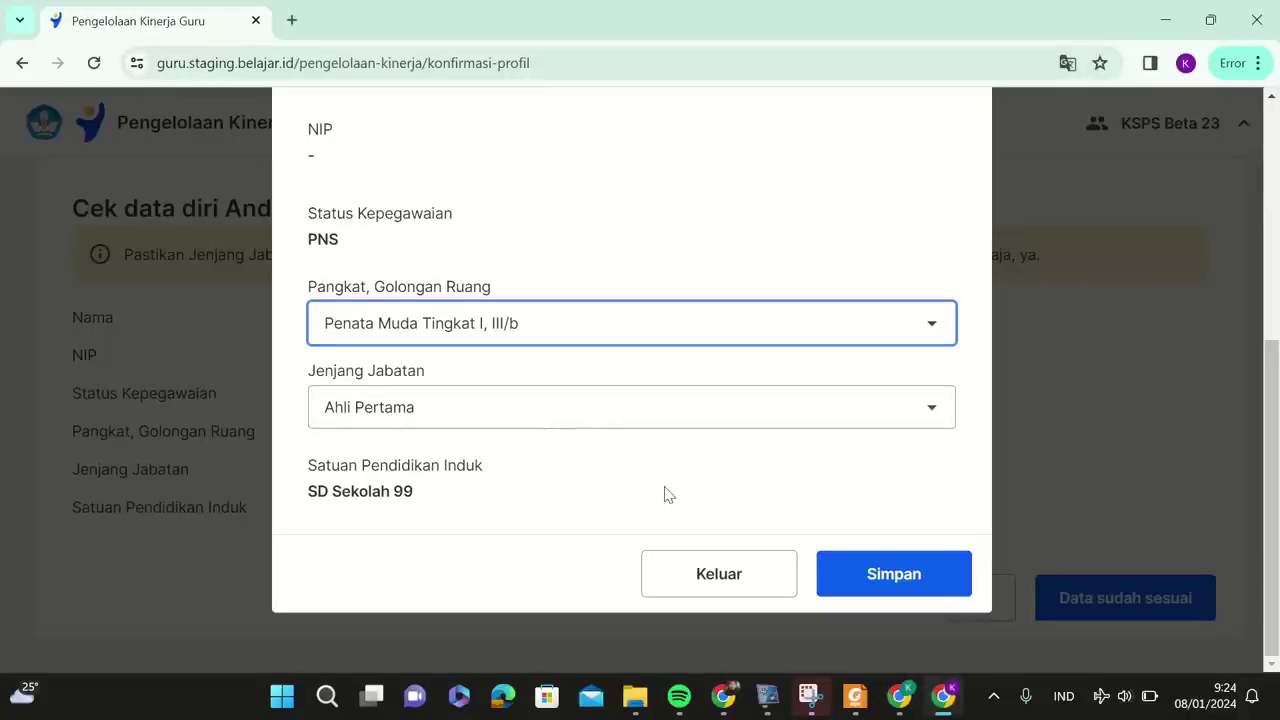
scroll(666, 494, "up", 5)
scroll(645, 410, "down", 5)
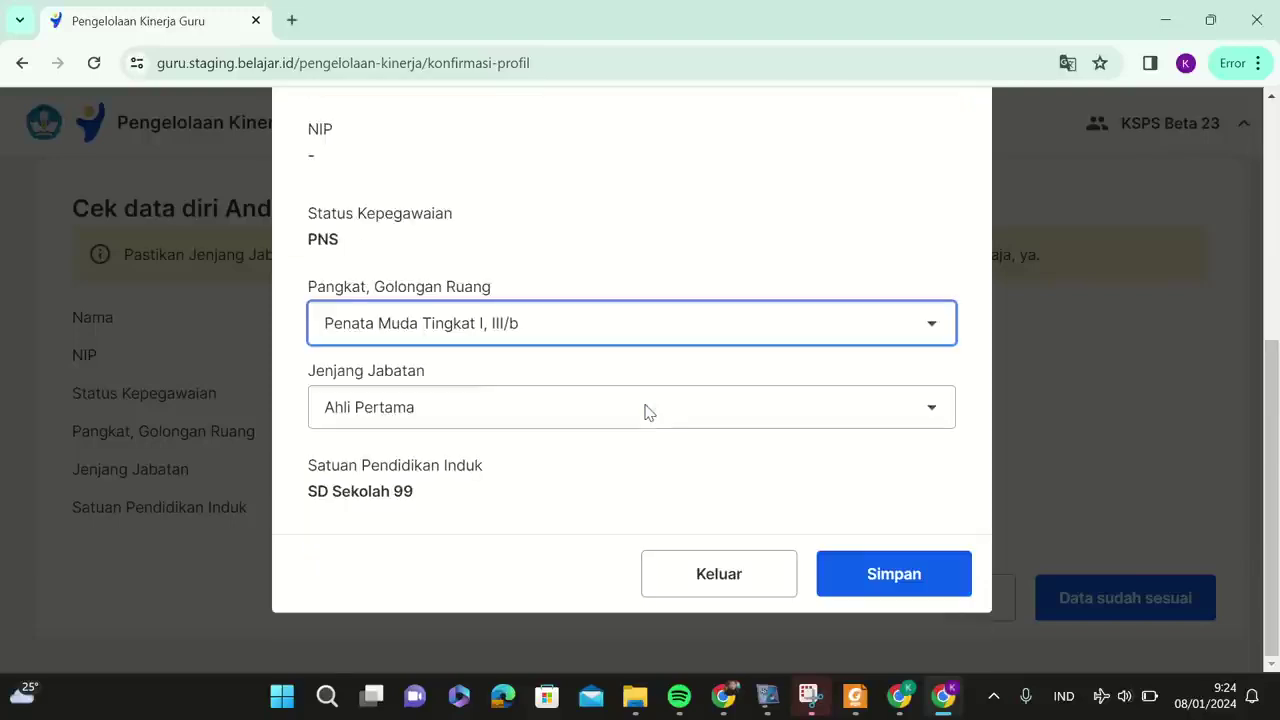
left_click(860, 564)
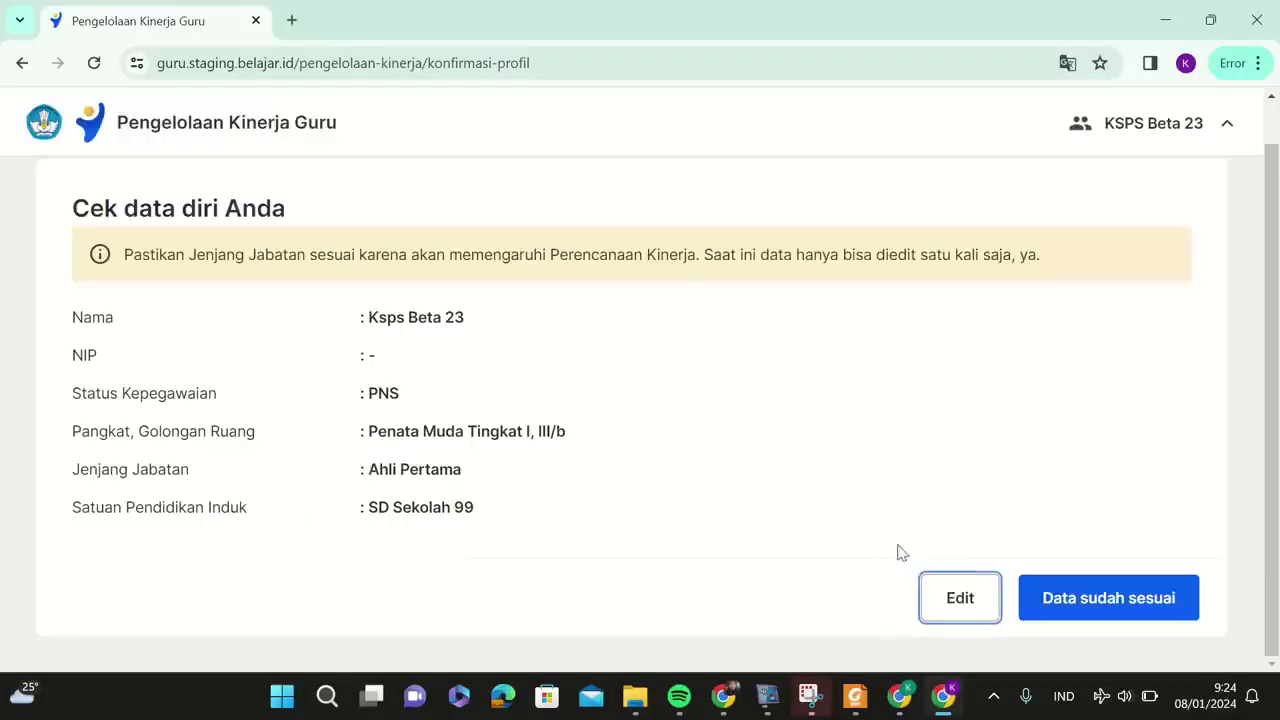
Declare the personal data as matching, recheck the summary once, and confirm it as correct to enter Perencanaan Kinerja.
left_click(1058, 610)
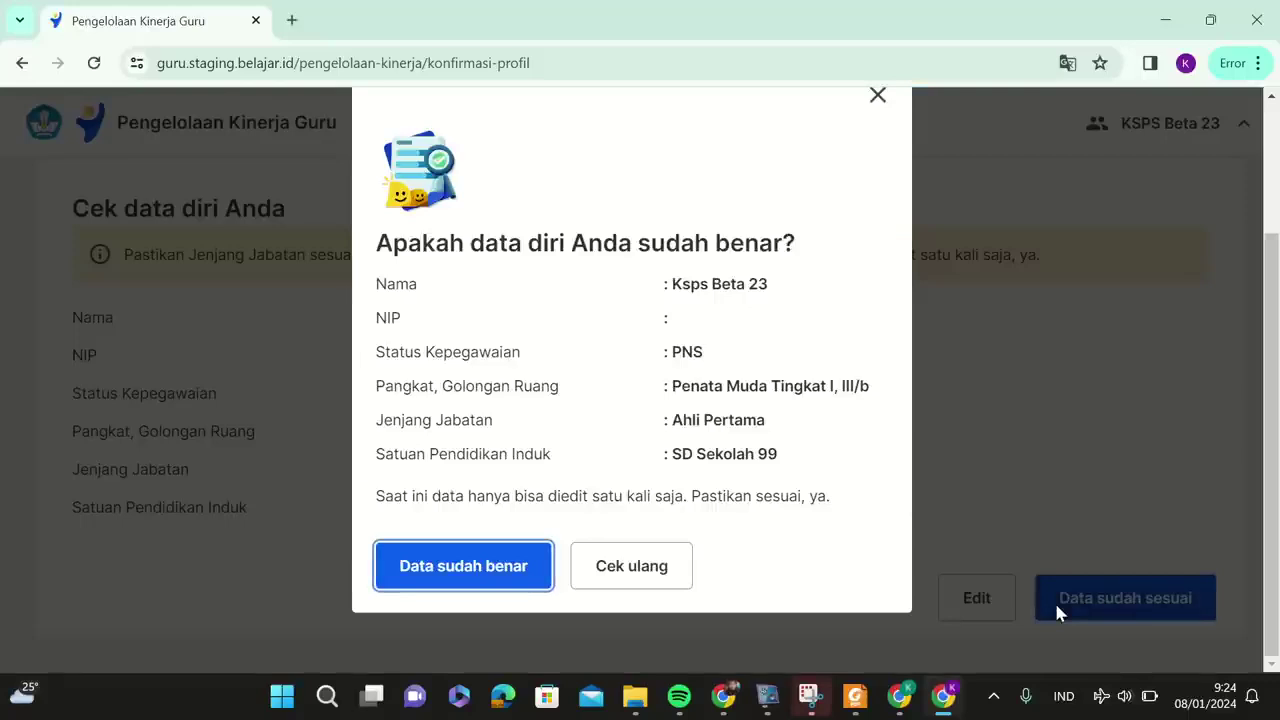
left_click(886, 100)
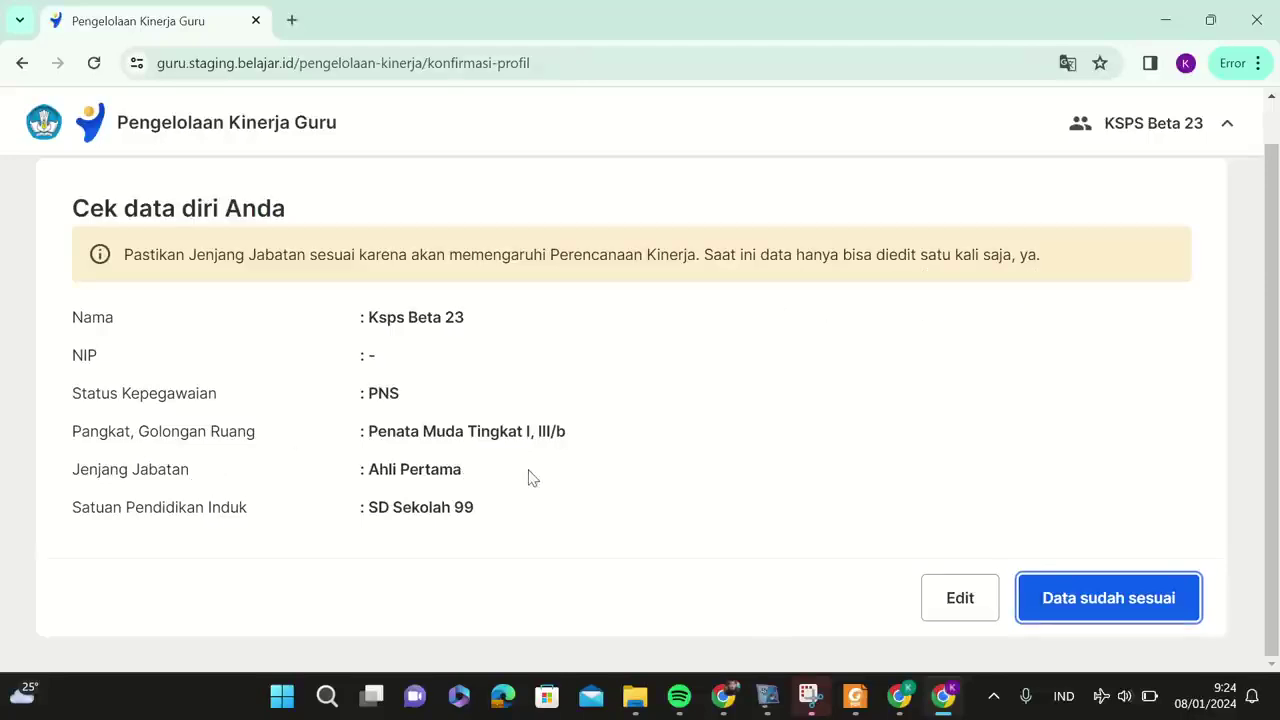
left_click(1053, 585)
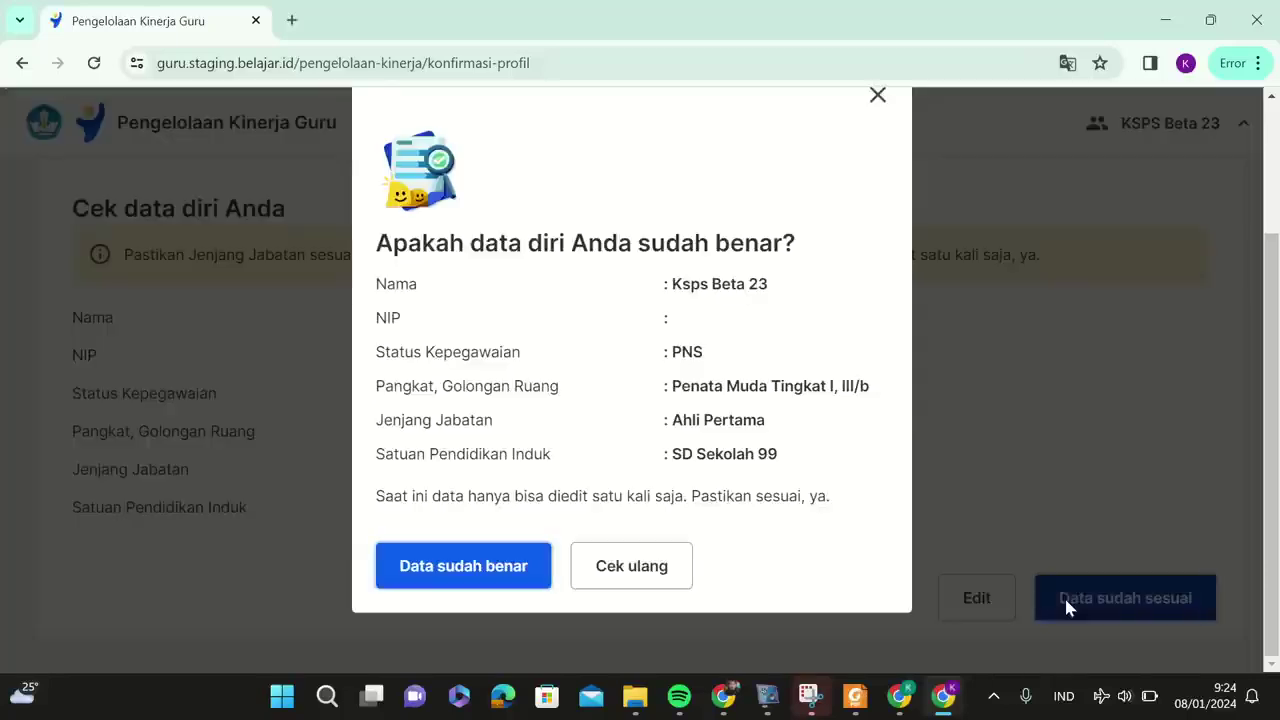
left_click(510, 572)
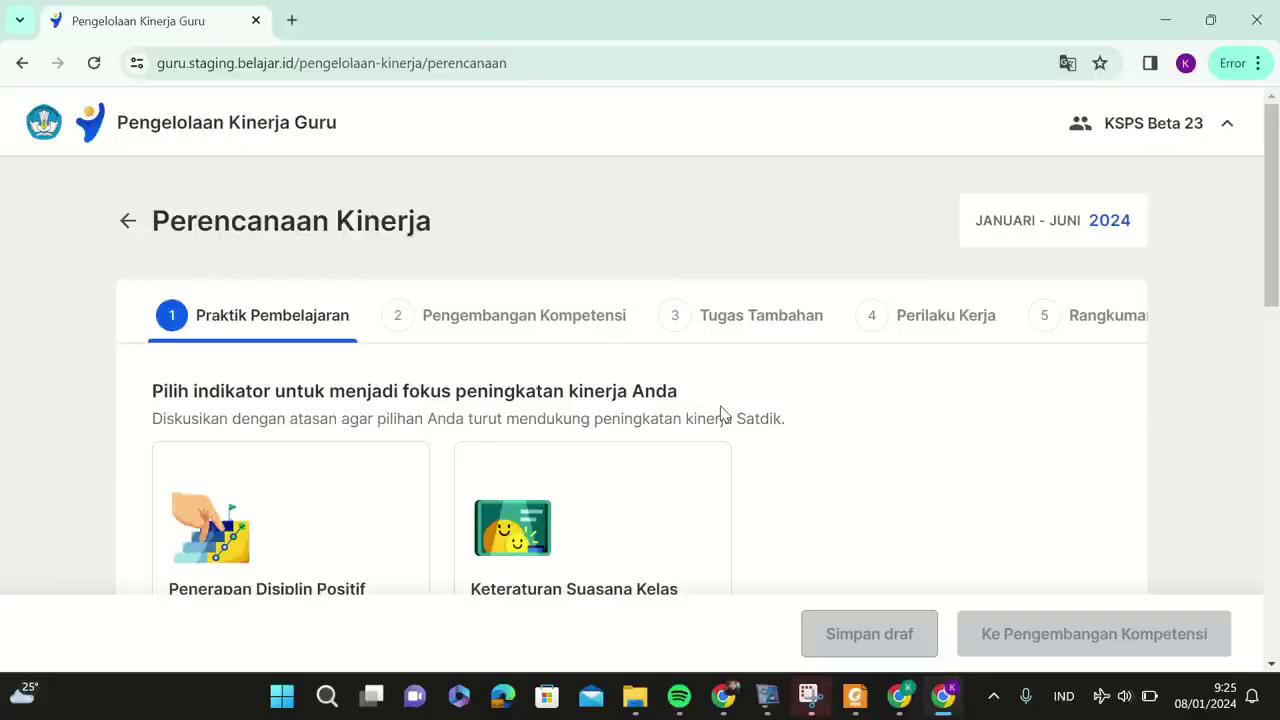
Review the Praktik Pembelajaran indicators across the Manajemen Kelas, Dukungan Psikologis and Metode Pembelajaran dimensions.
scroll(926, 266, "down", 2)
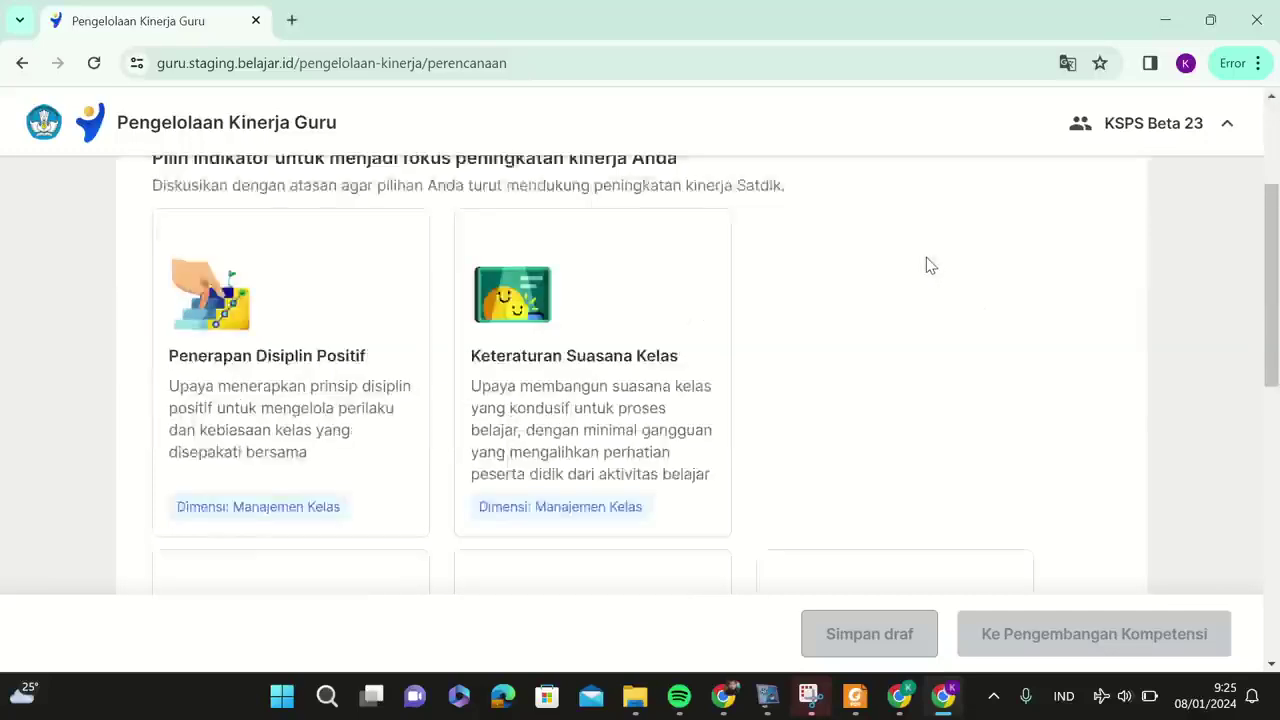
scroll(926, 266, "down", 9)
scroll(926, 266, "up", 7)
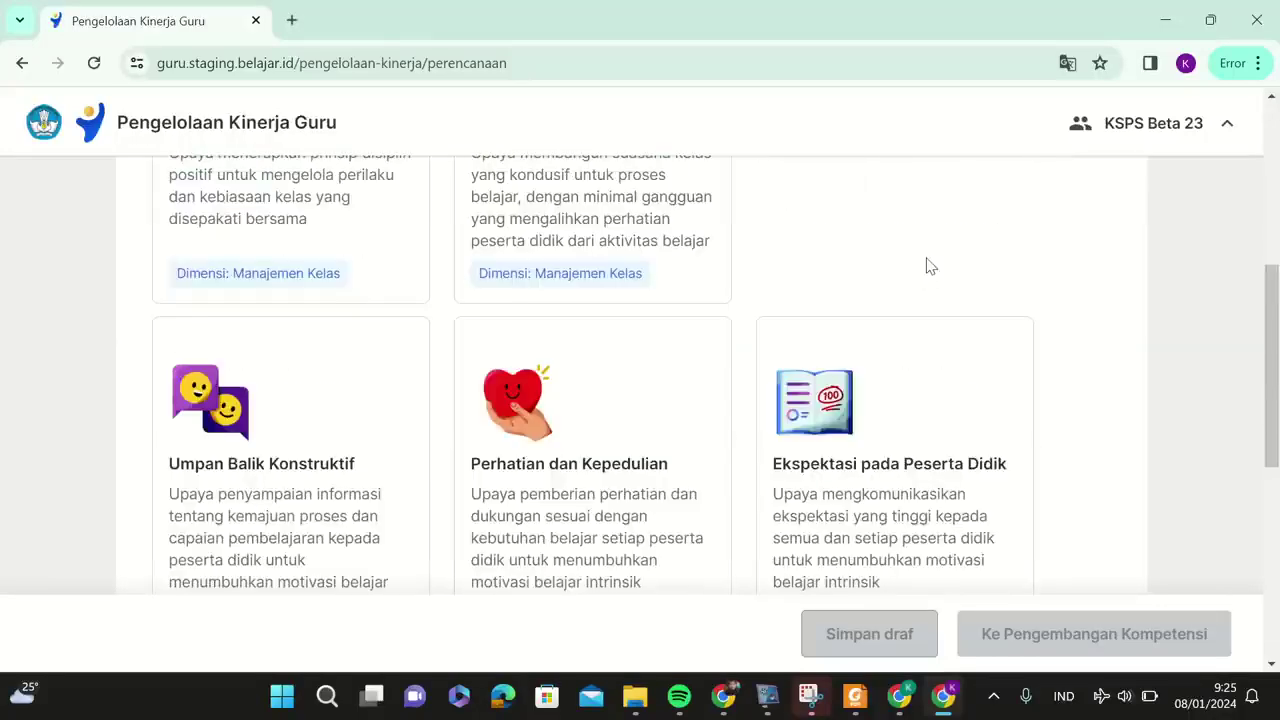
scroll(926, 266, "down", 5)
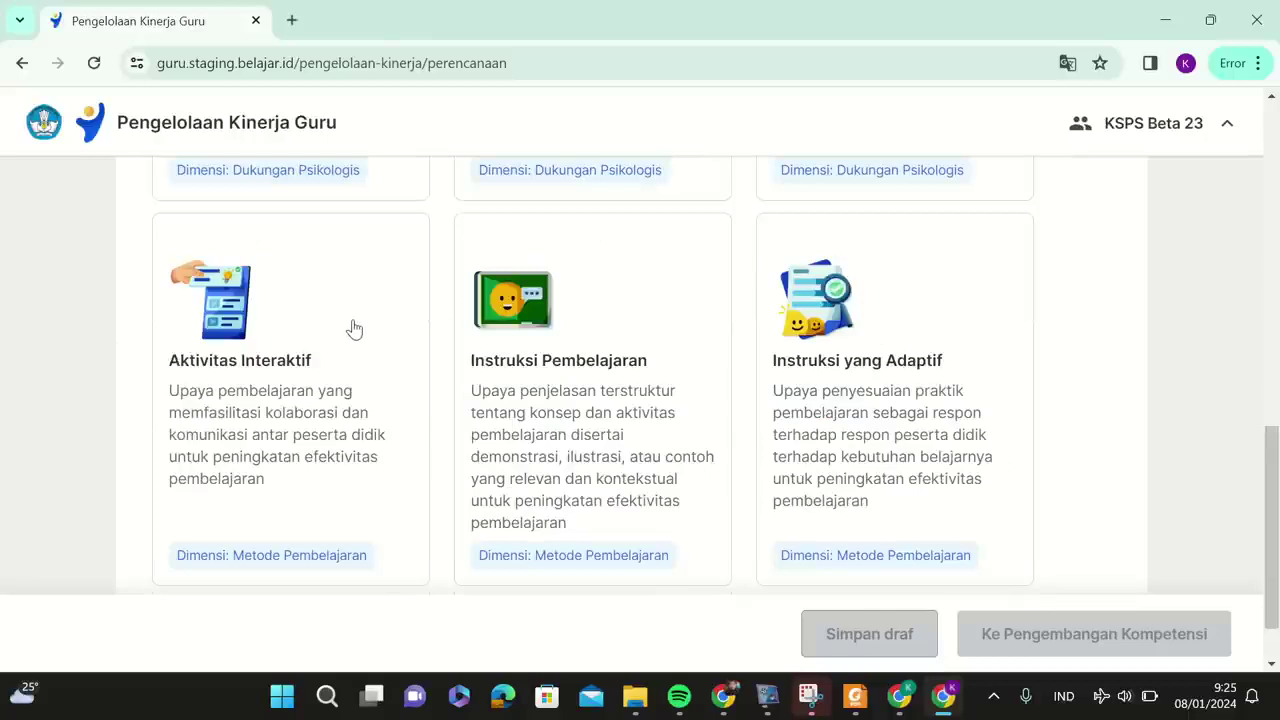
scroll(354, 329, "down", 1)
scroll(354, 329, "up", 10)
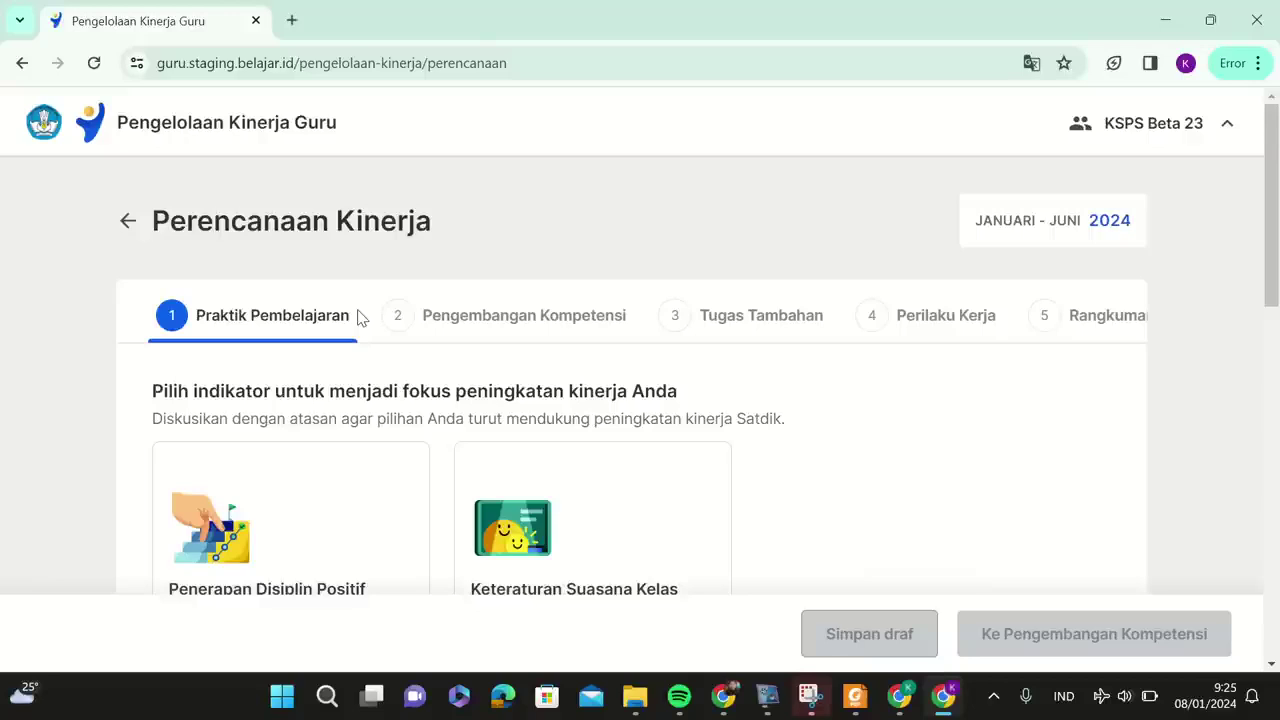
scroll(357, 317, "down", 3)
scroll(310, 328, "up", 3)
scroll(435, 451, "down", 3)
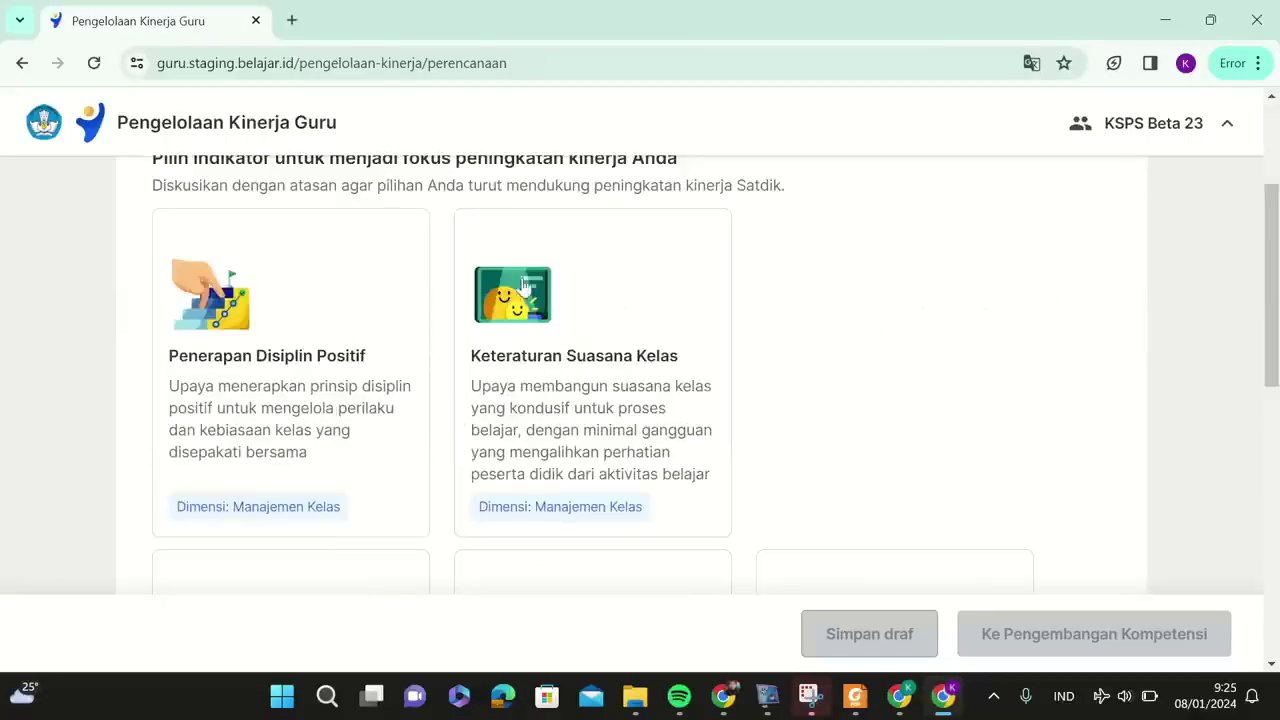
scroll(548, 386, "down", 3)
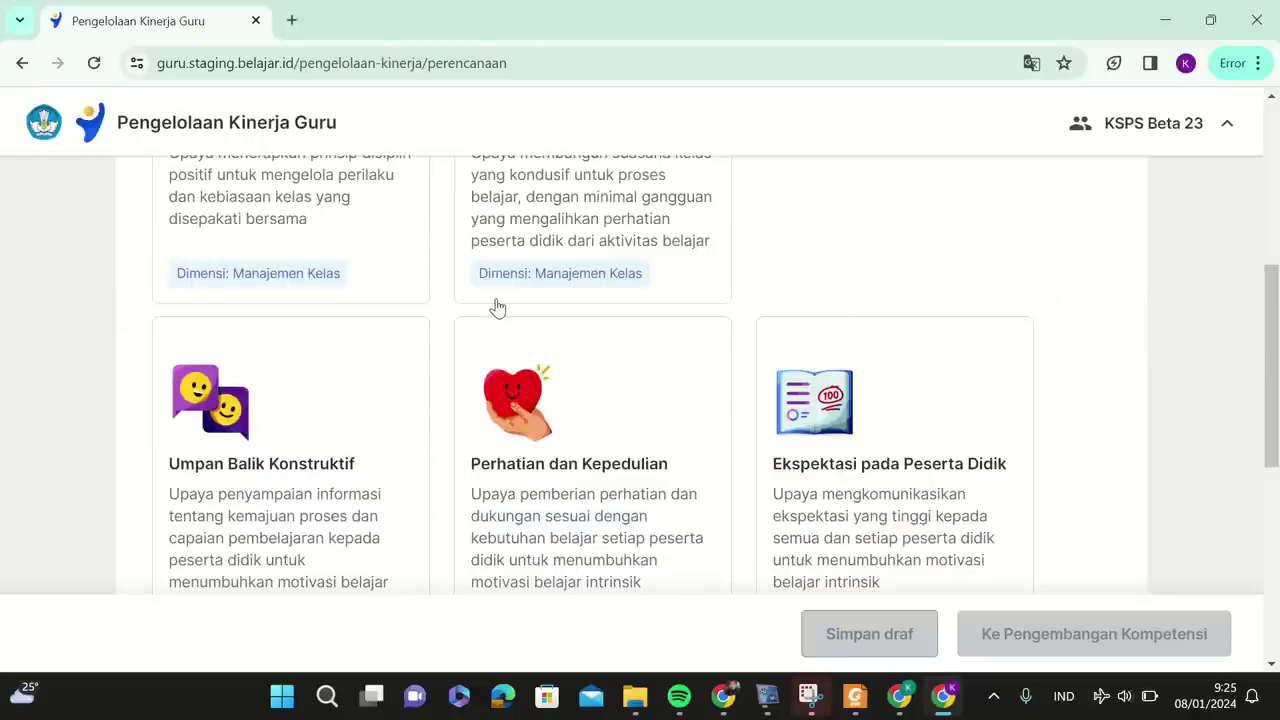
scroll(499, 304, "up", 6)
scroll(500, 303, "down", 3)
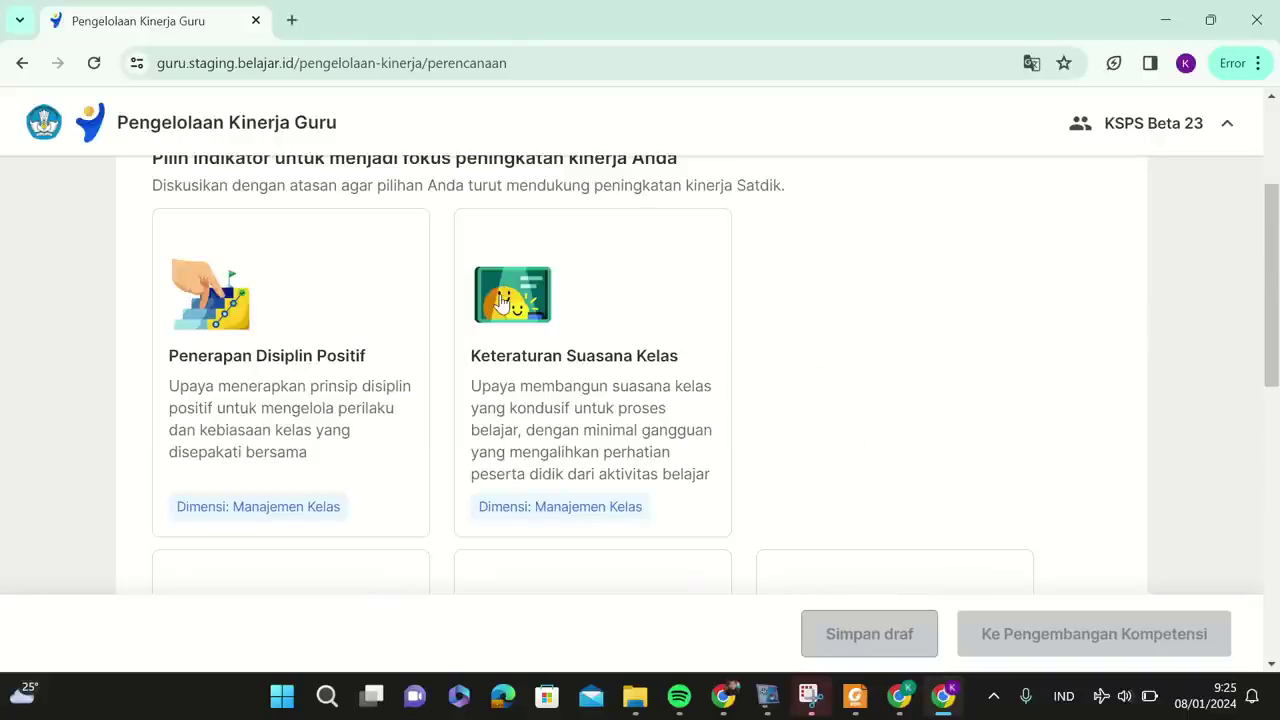
scroll(502, 302, "down", 2)
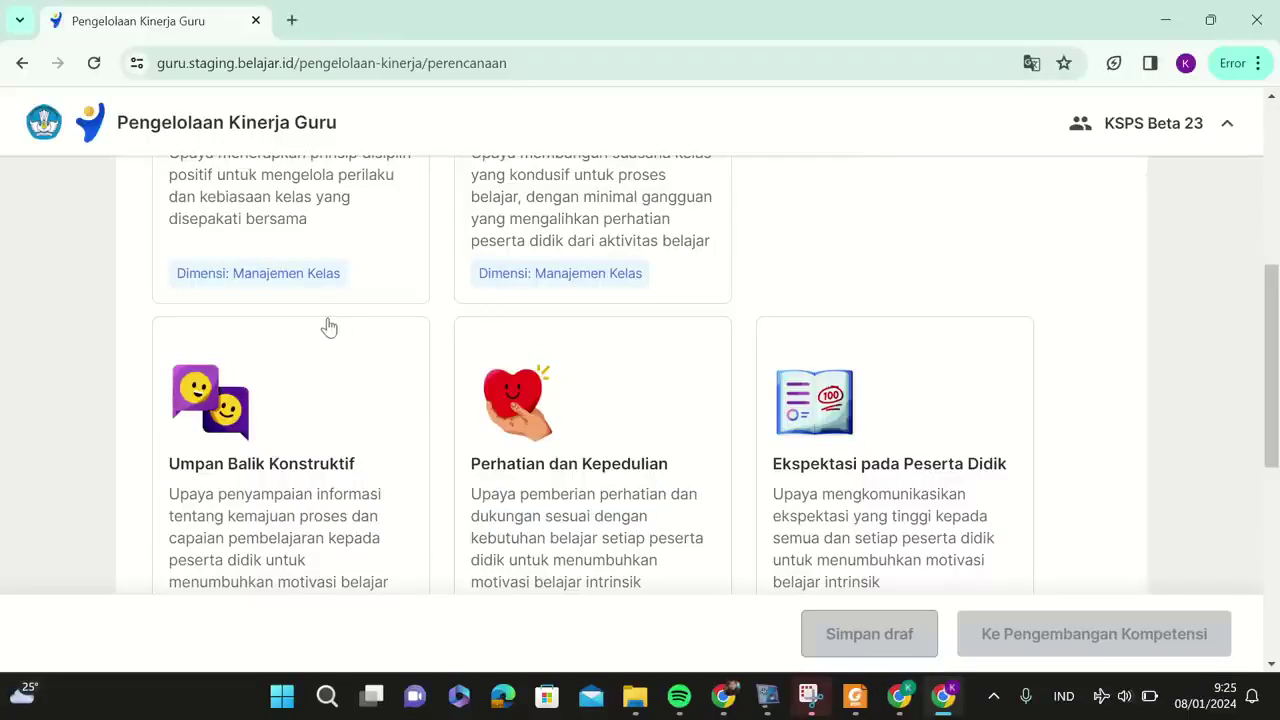
scroll(481, 318, "up", 2)
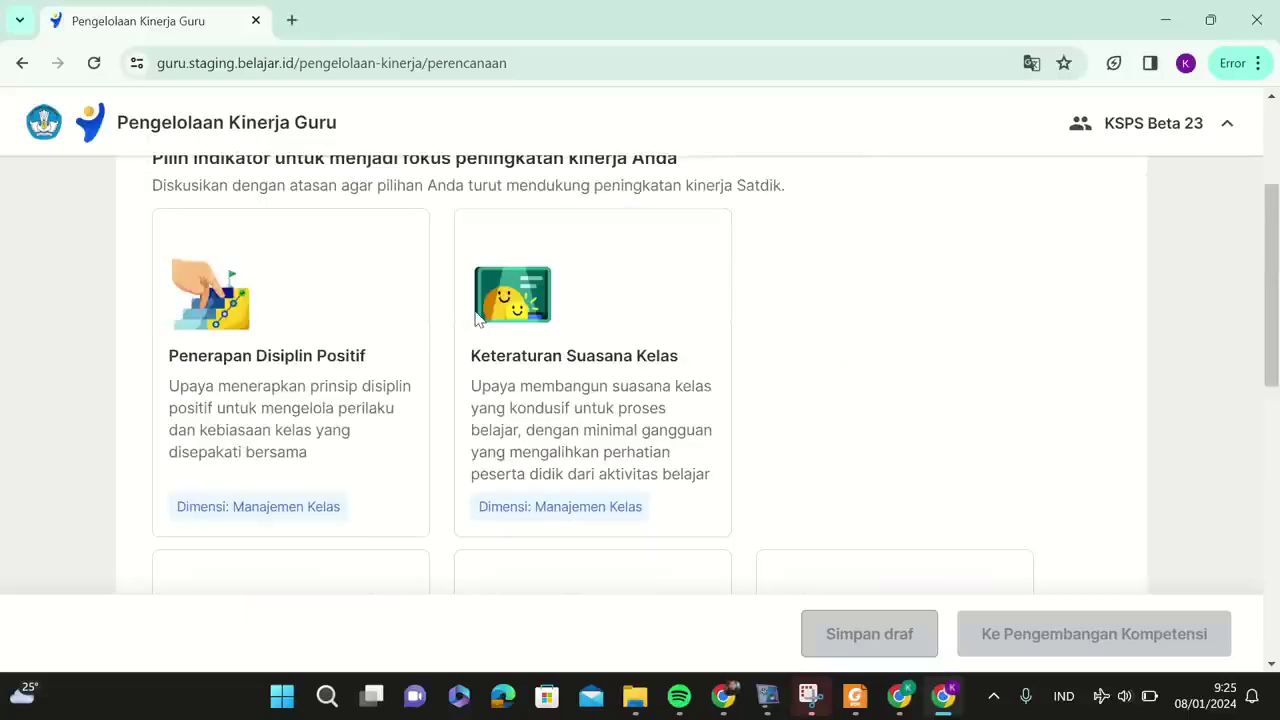
scroll(477, 320, "up", 1)
scroll(475, 311, "down", 4)
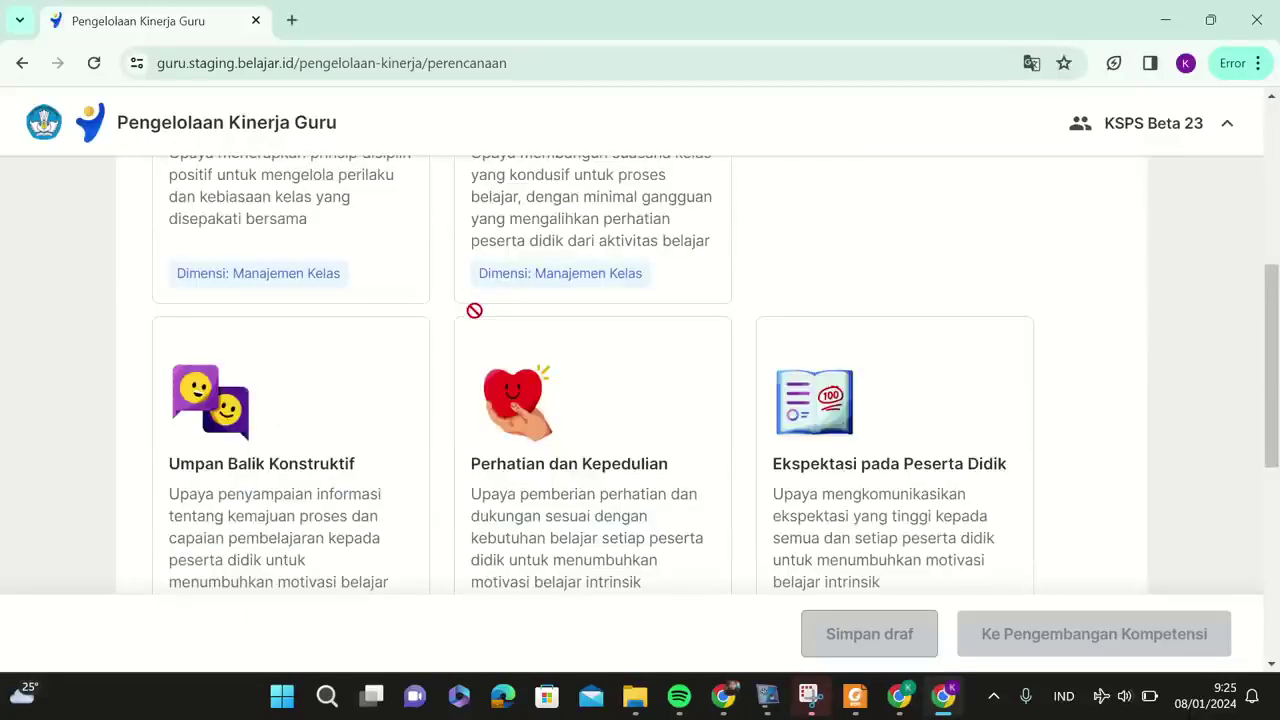
scroll(474, 308, "up", 2)
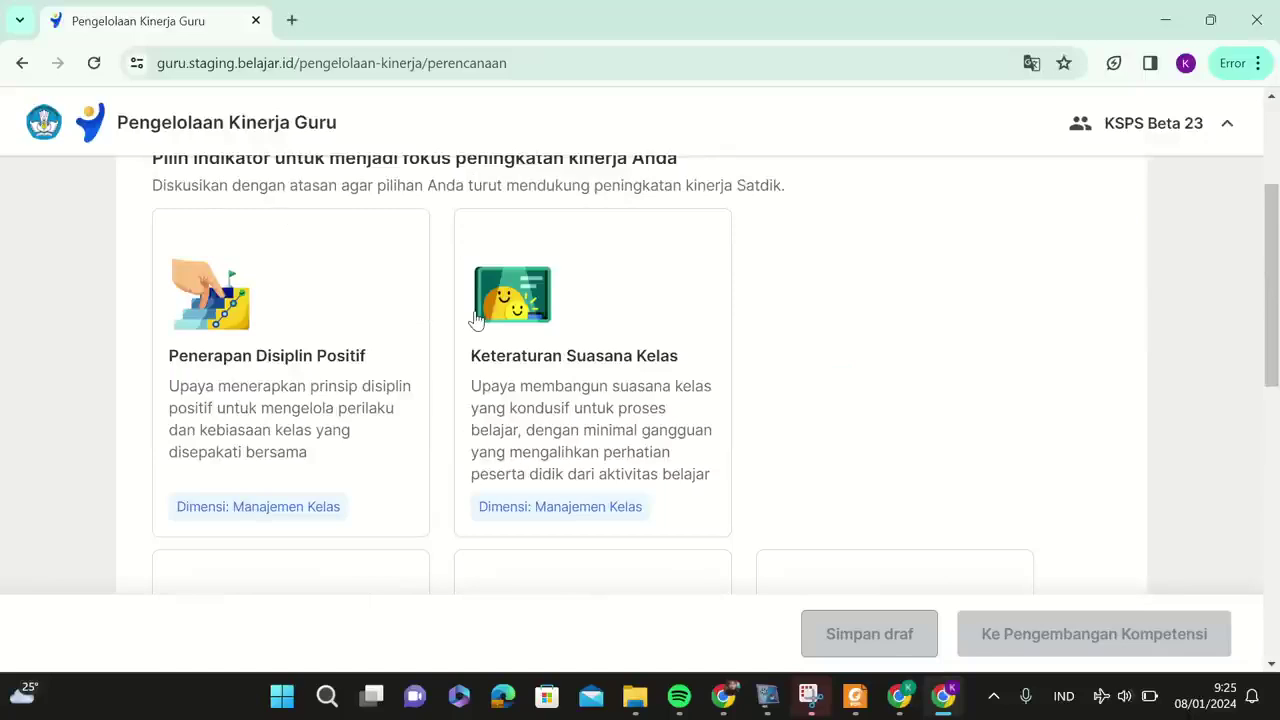
scroll(476, 318, "up", 2)
scroll(476, 318, "down", 2)
scroll(597, 365, "down", 5)
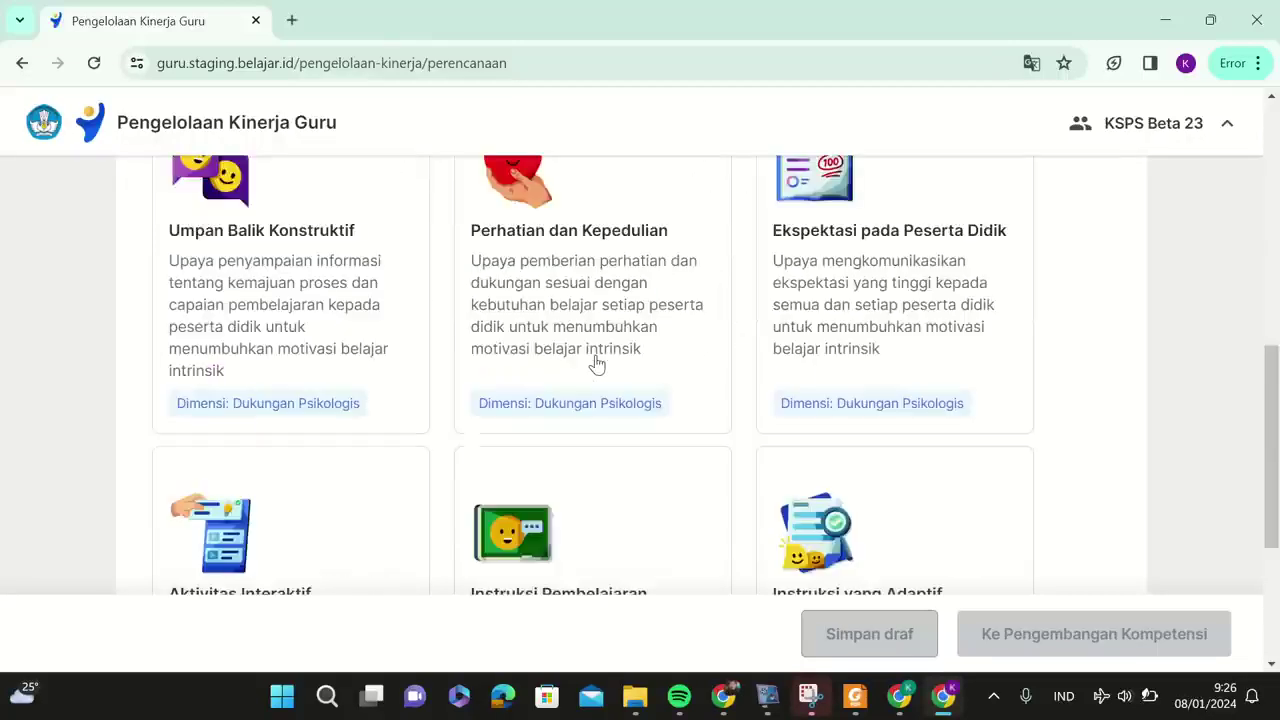
scroll(597, 365, "down", 2)
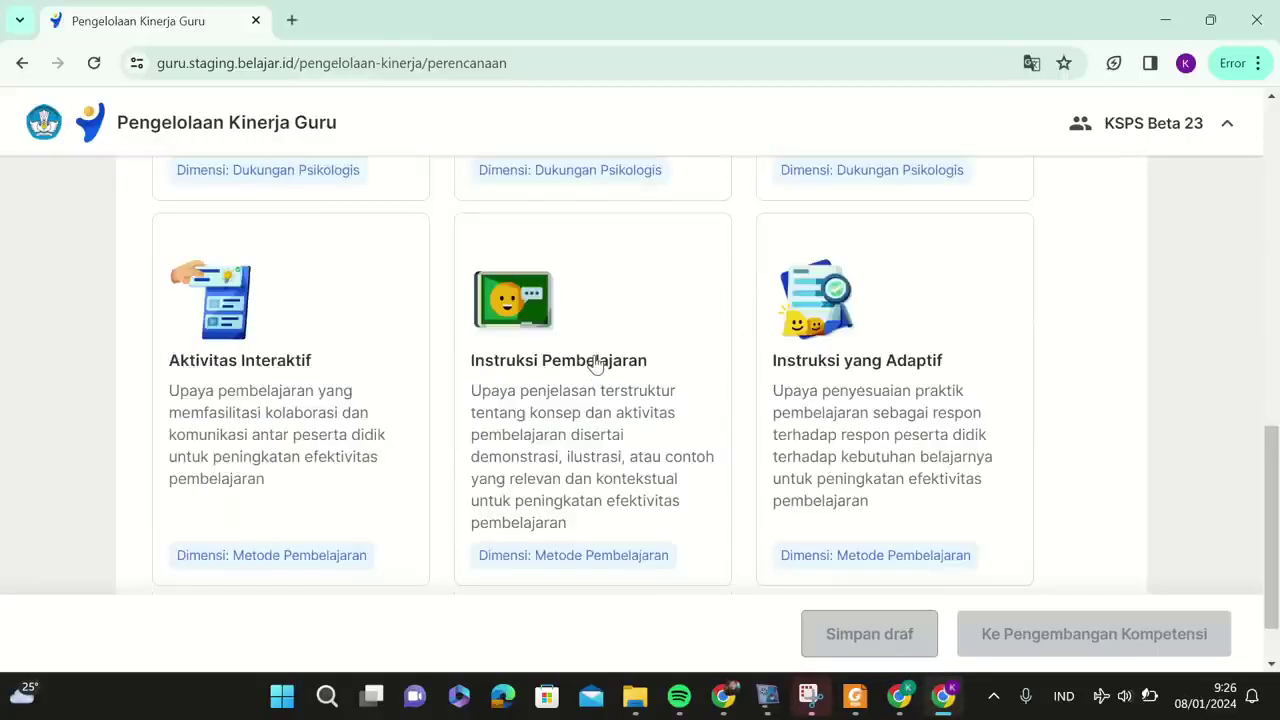
scroll(595, 365, "up", 10)
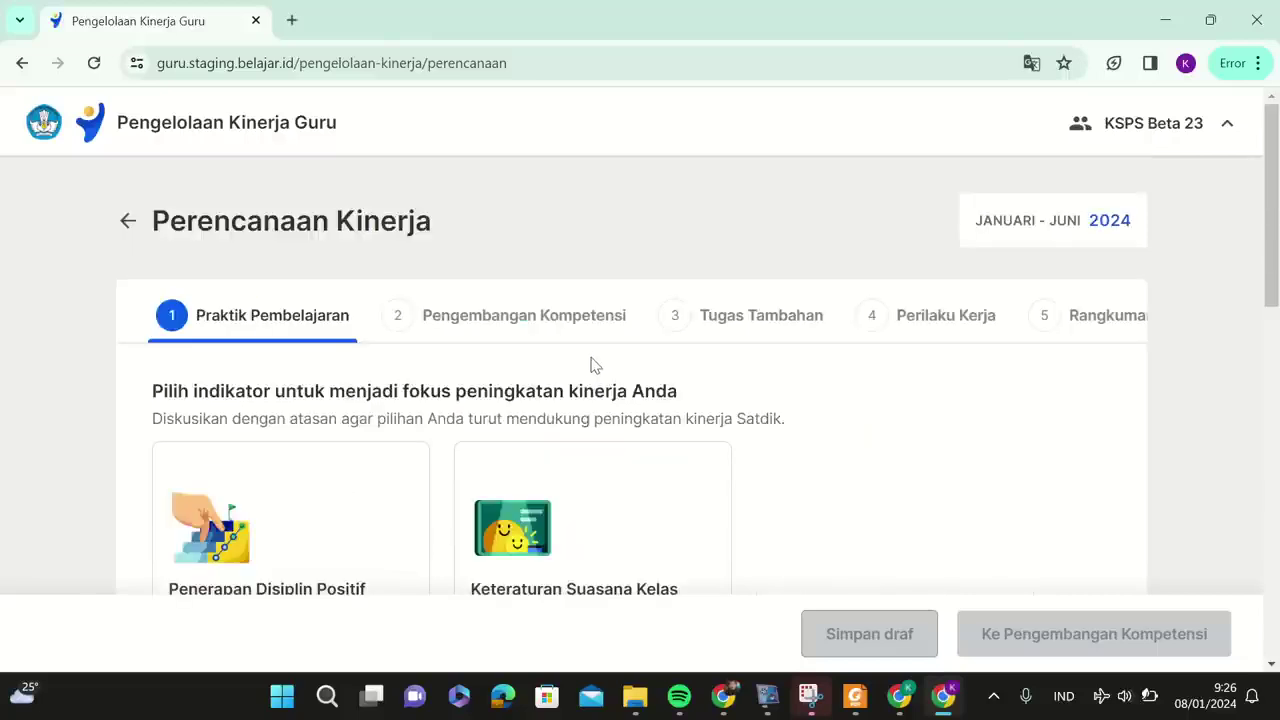
Choose Penerapan Disiplin Positif as the performance improvement indicator and continue to Pengembangan Kompetensi.
scroll(593, 365, "down", 2)
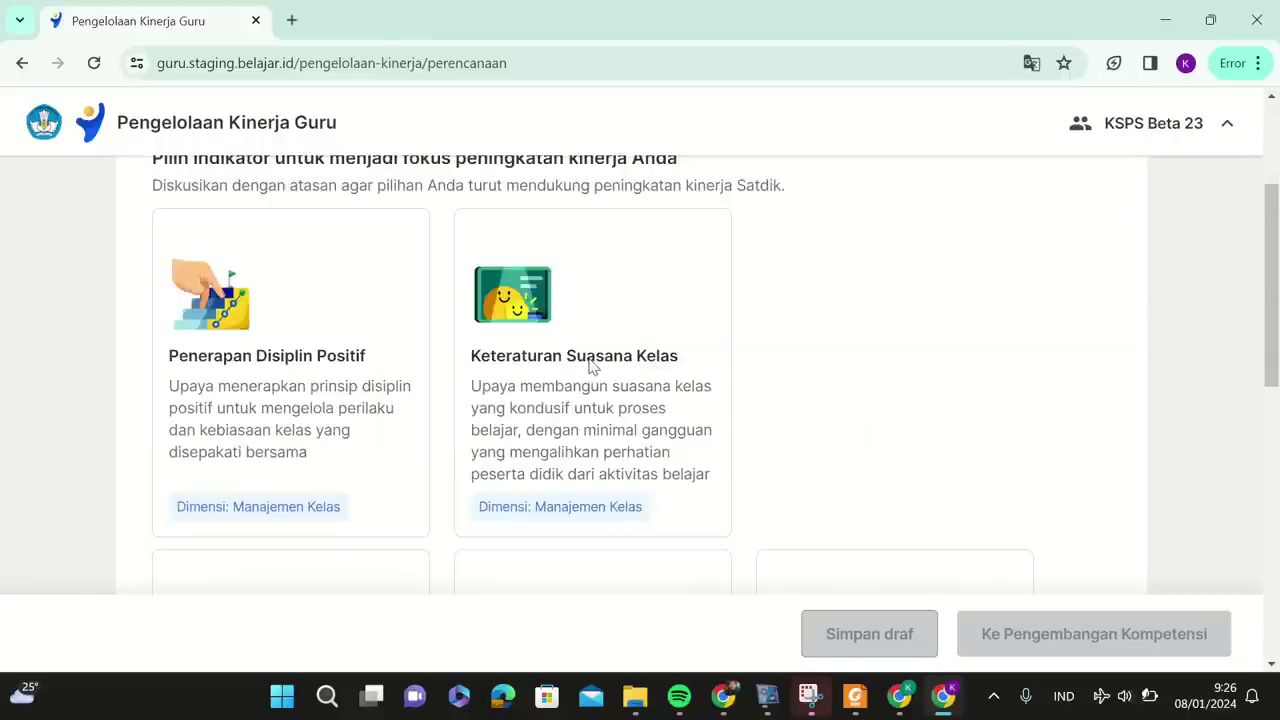
left_click(281, 345)
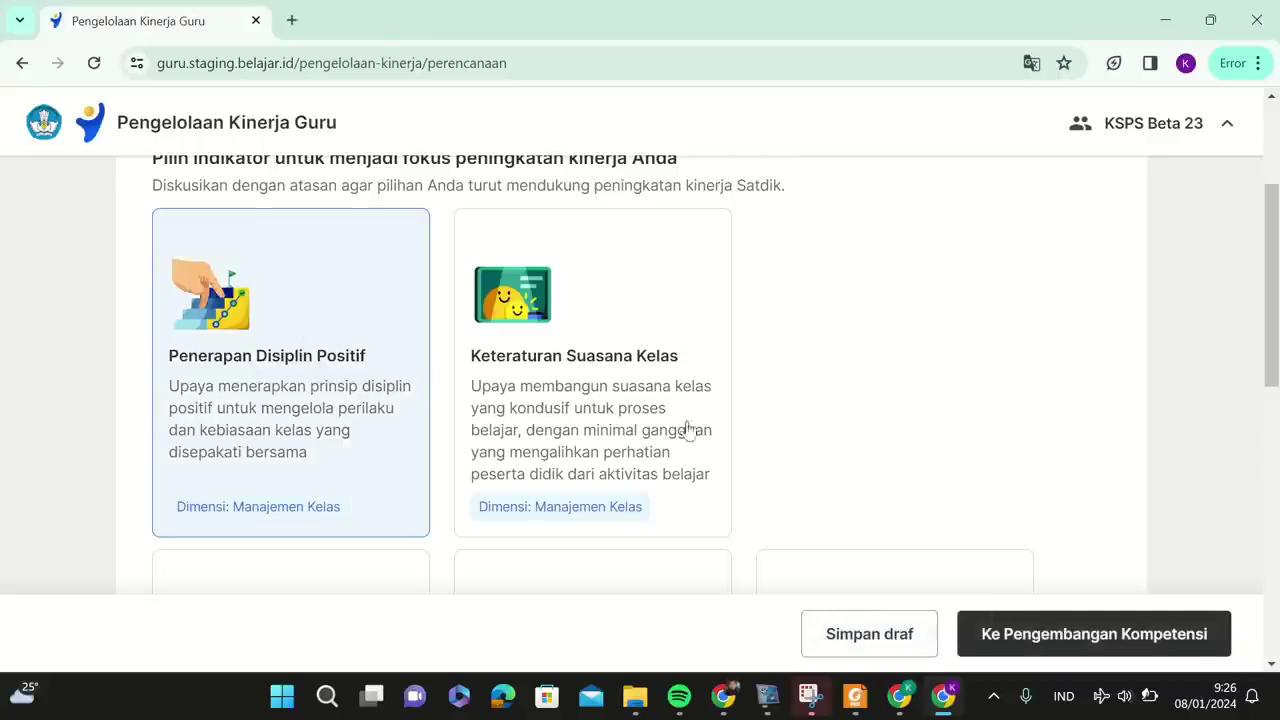
left_click(1074, 634)
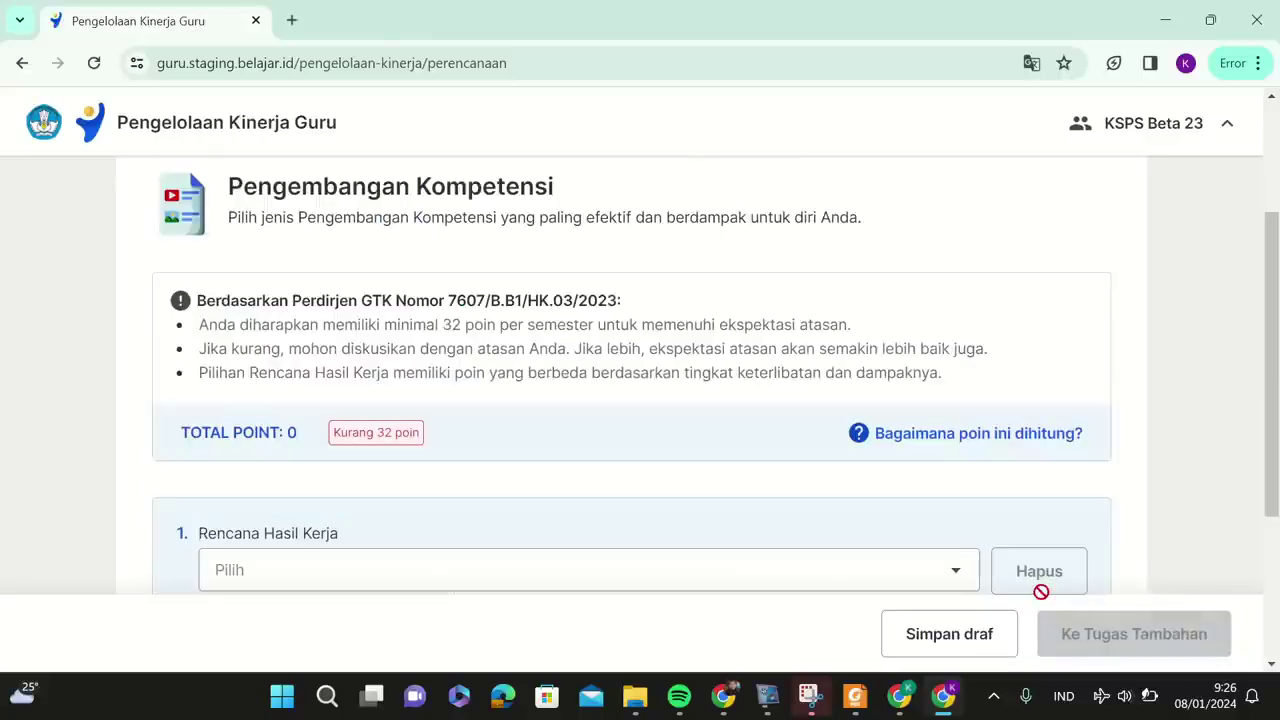
Examine the Pengembangan Kompetensi point rules and the available Rencana Hasil Kerja options with their points.
scroll(703, 485, "down", 2)
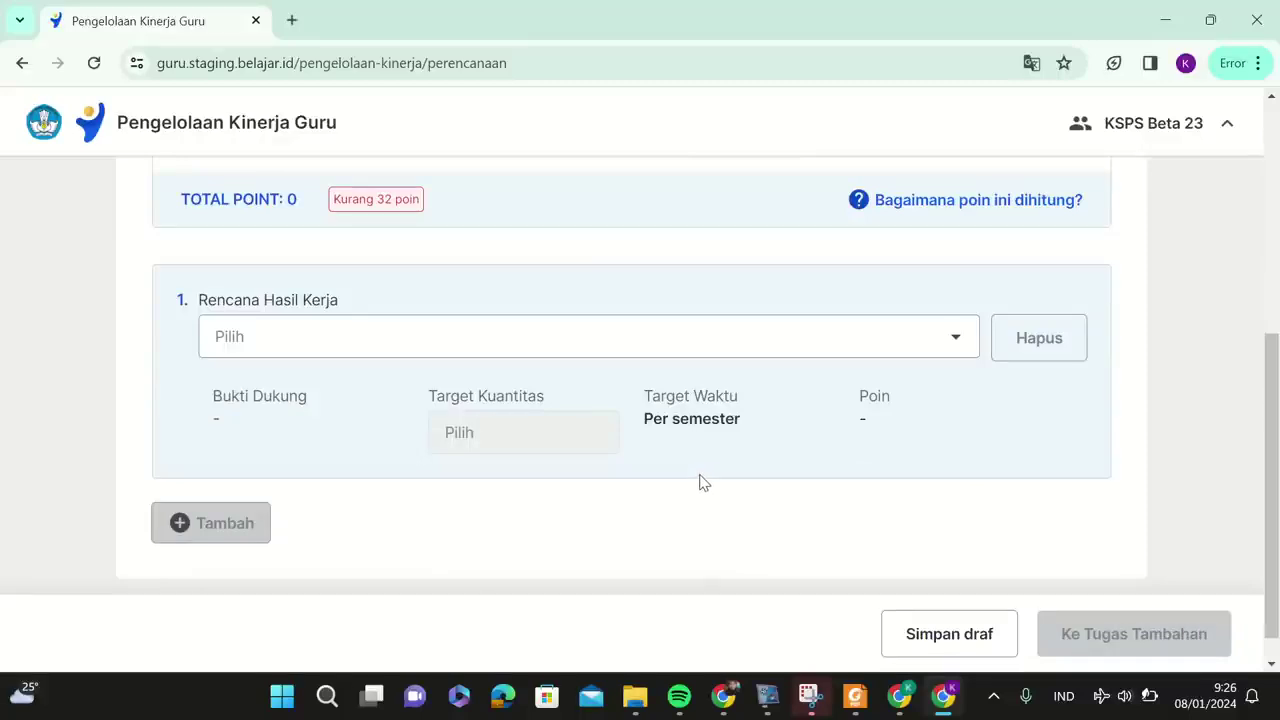
left_click(645, 351)
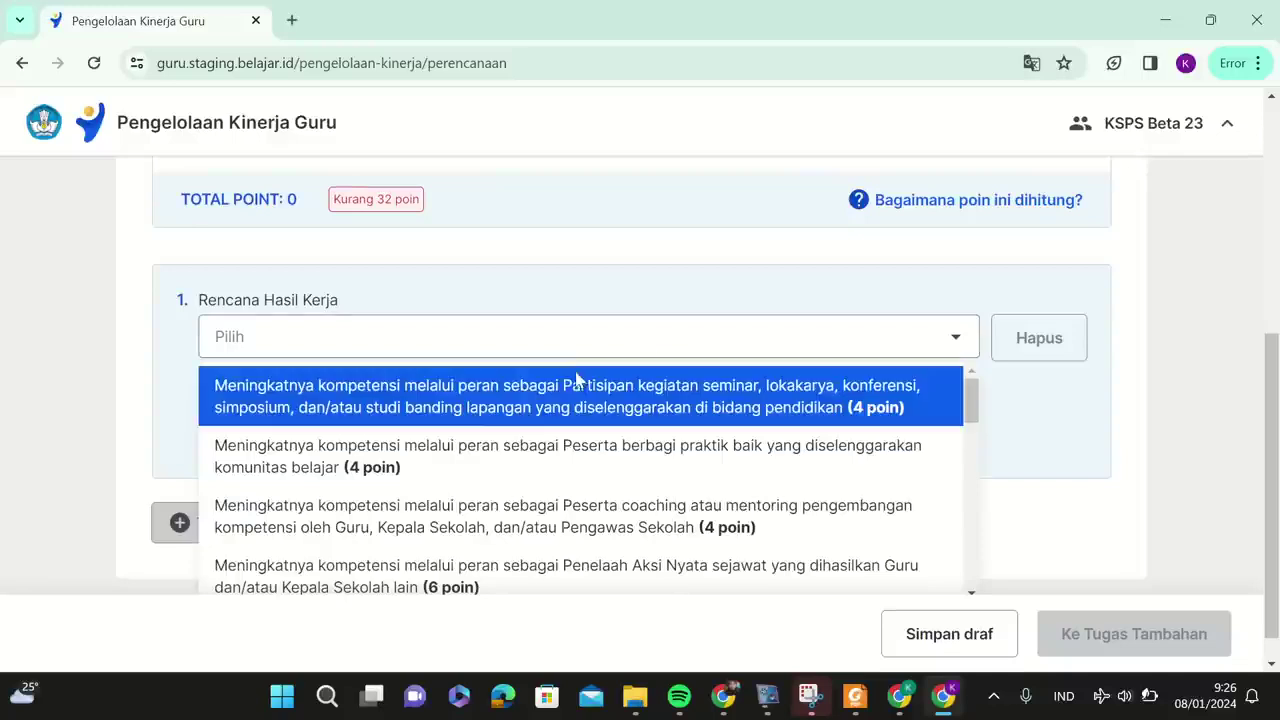
scroll(822, 413, "down", 5)
scroll(822, 413, "down", 3)
scroll(822, 413, "up", 10)
scroll(822, 413, "up", 2)
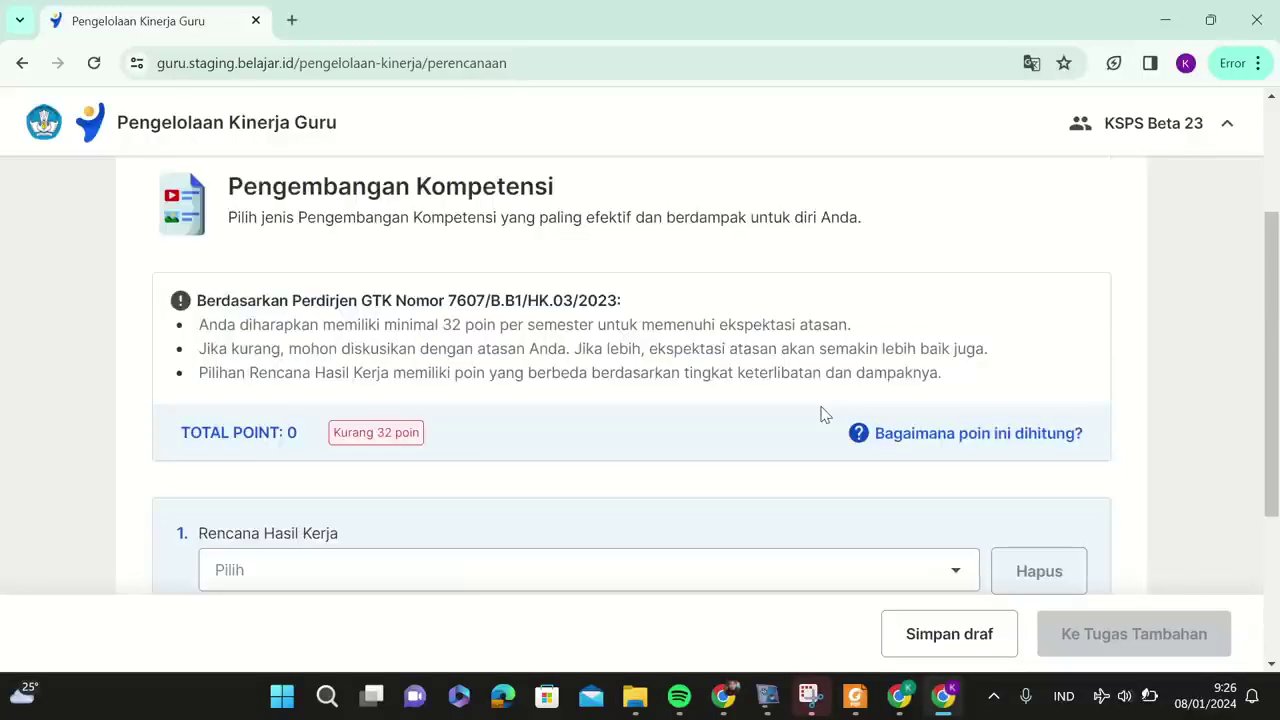
scroll(796, 420, "down", 2)
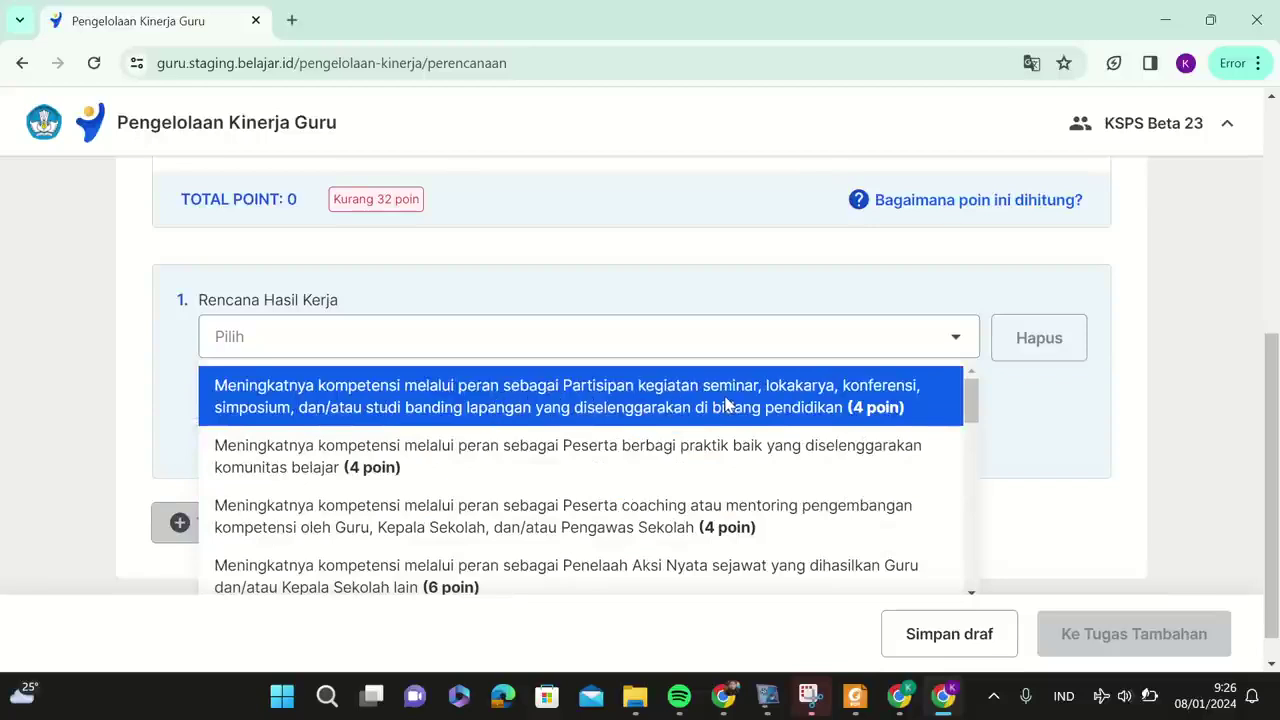
scroll(727, 405, "down", 5)
Return to the Pengelolaan Kinerja home page and resume the performance planning at Praktik Pembelajaran.
left_click(20, 64)
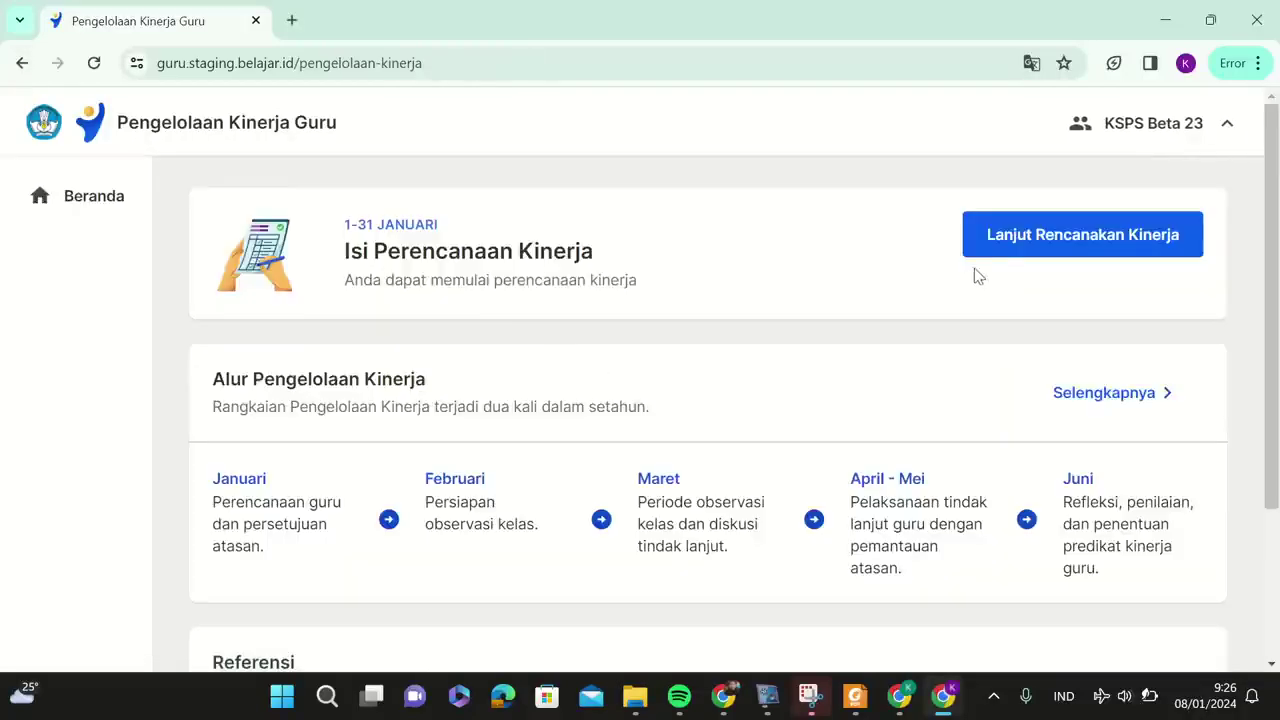
left_click(998, 254)
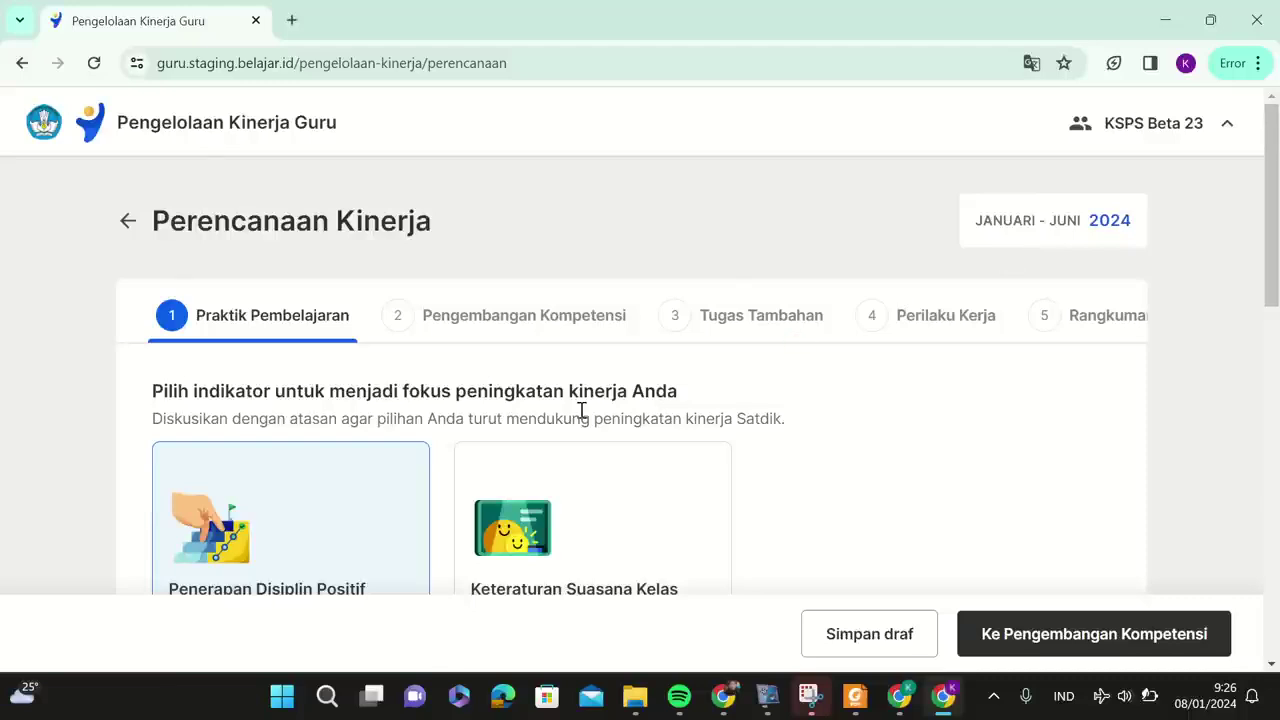
scroll(583, 412, "down", 2)
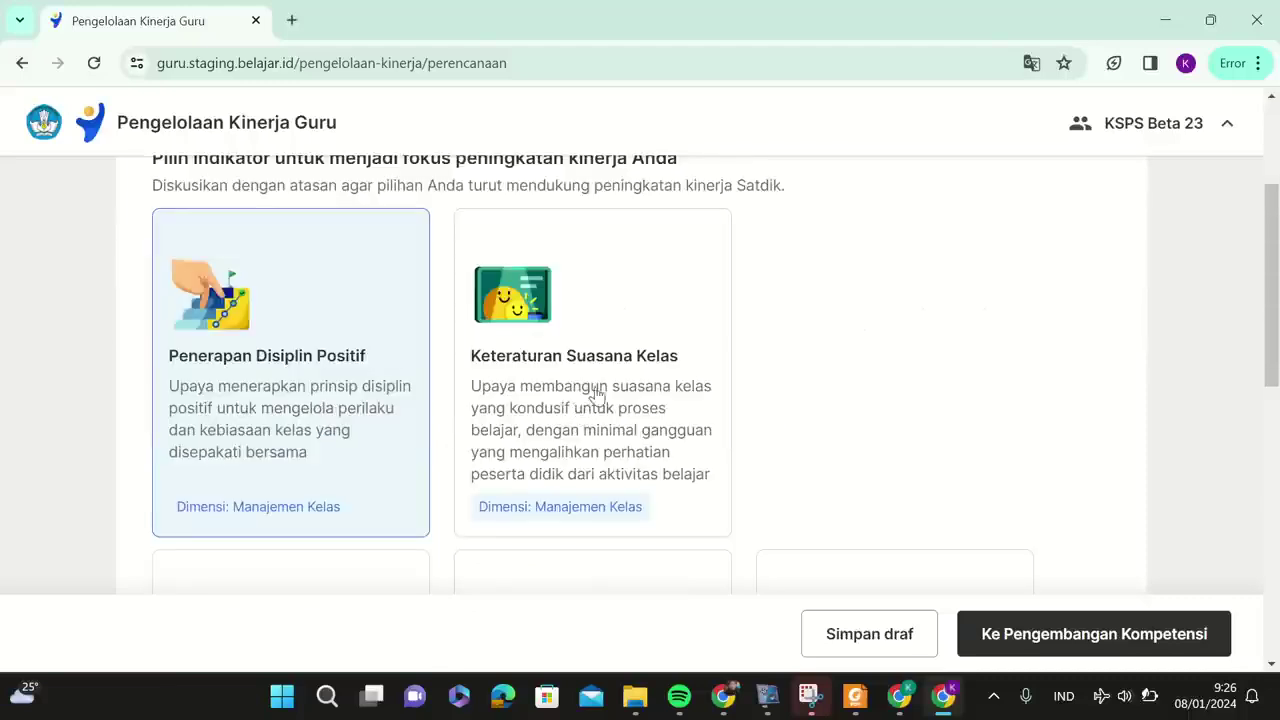
Try Keteraturan Suasana Kelas as the indicator, view the Rencana Hasil Kerja options, and return to Praktik Pembelajaran.
left_click(600, 390)
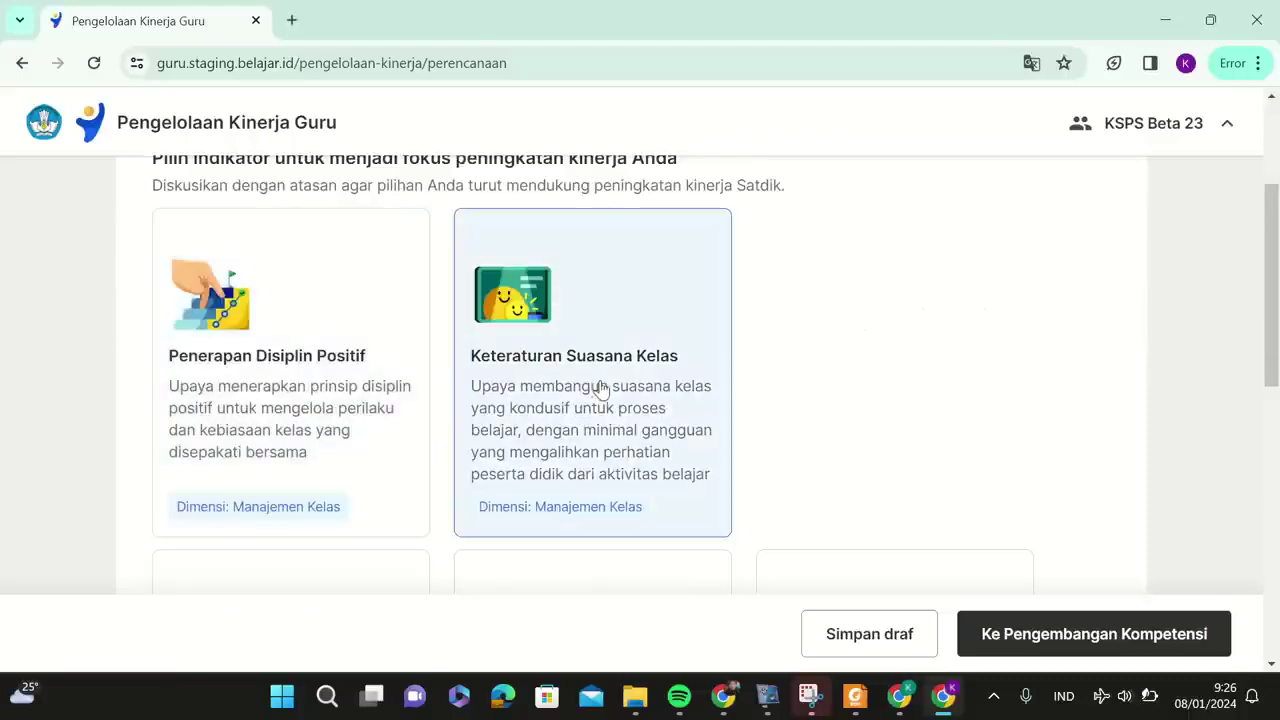
left_click(1090, 640)
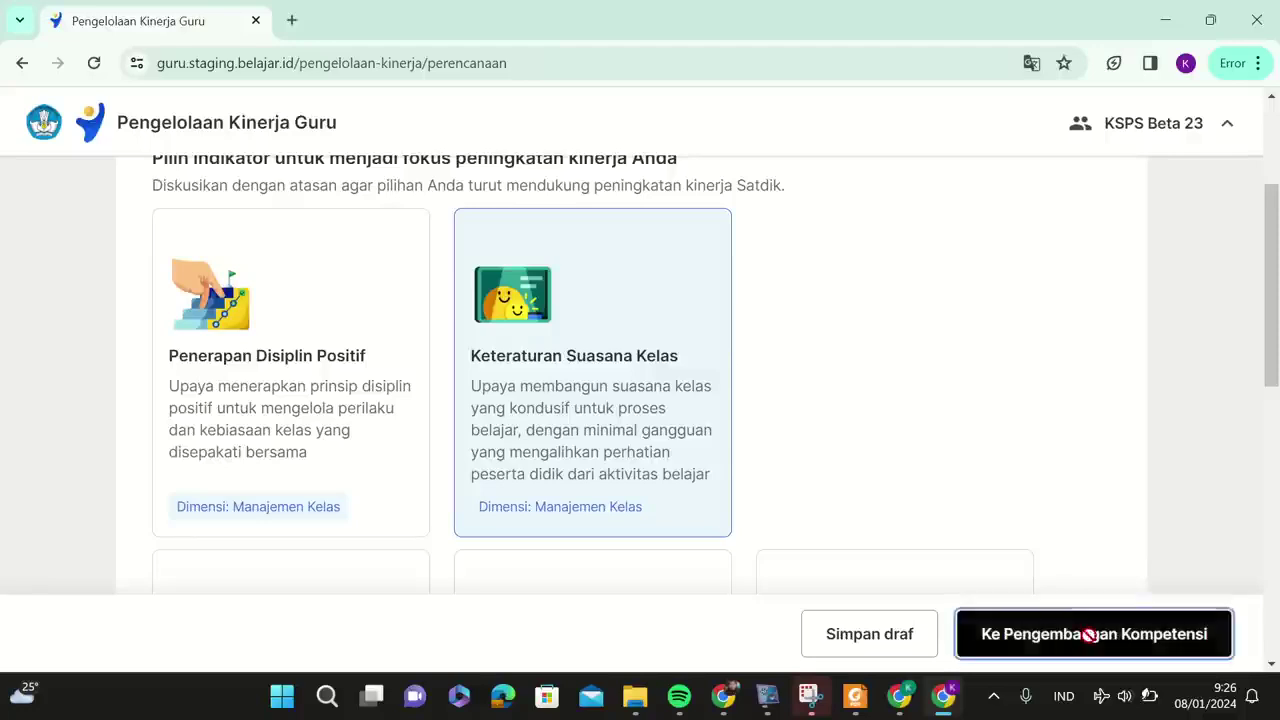
scroll(600, 463, "down", 3)
left_click(538, 352)
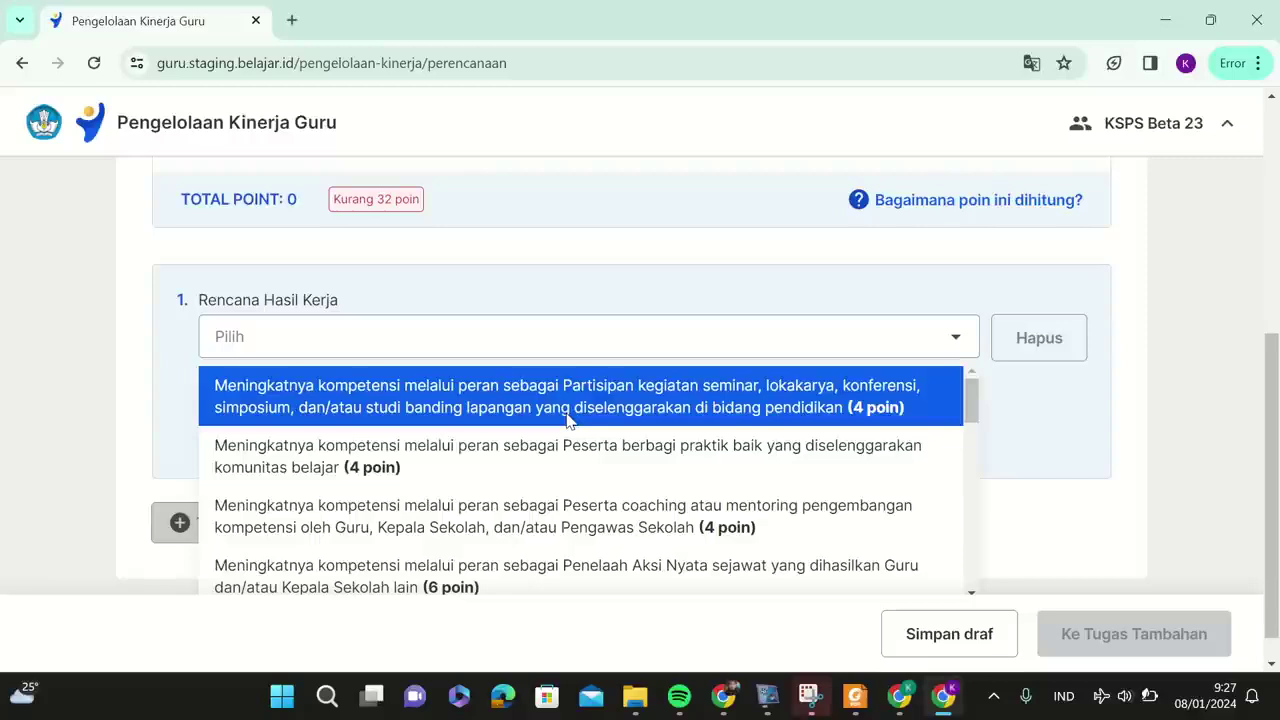
left_click(22, 62)
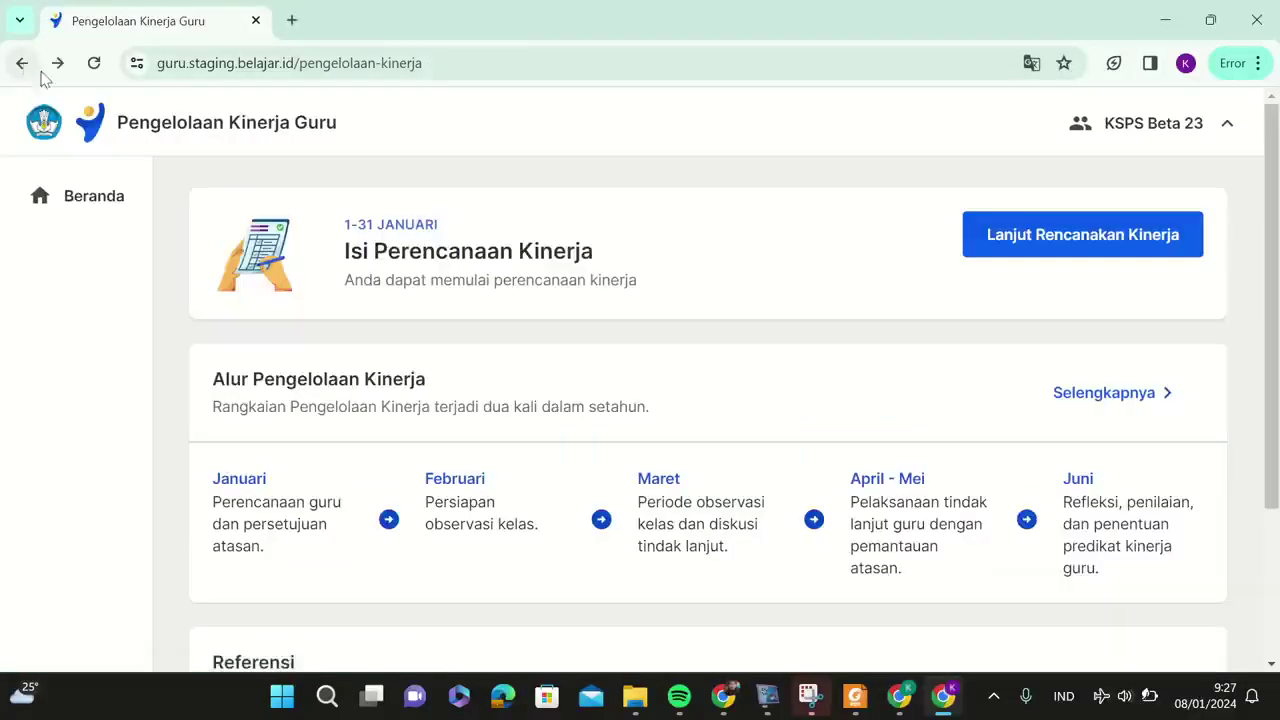
left_click(1003, 240)
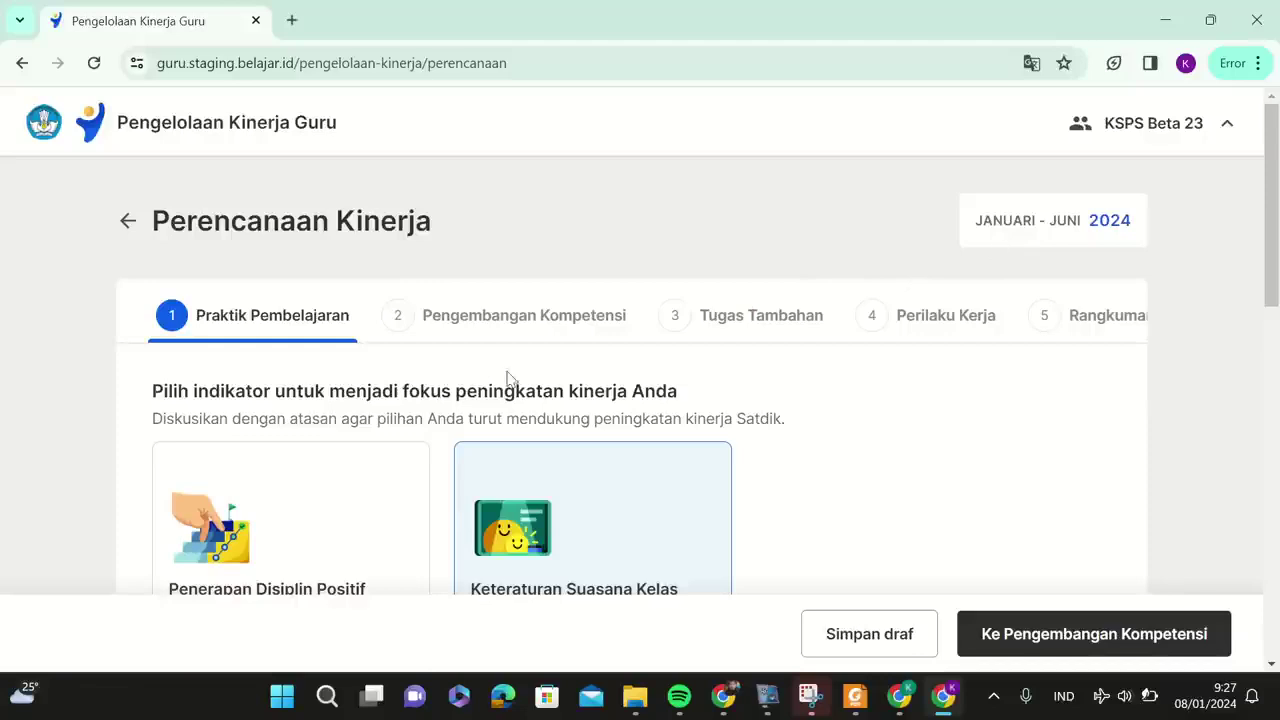
Choose Penerapan Disiplin Positif as the indicator to focus on and proceed to Pengembangan Kompetensi.
scroll(444, 320, "down", 2)
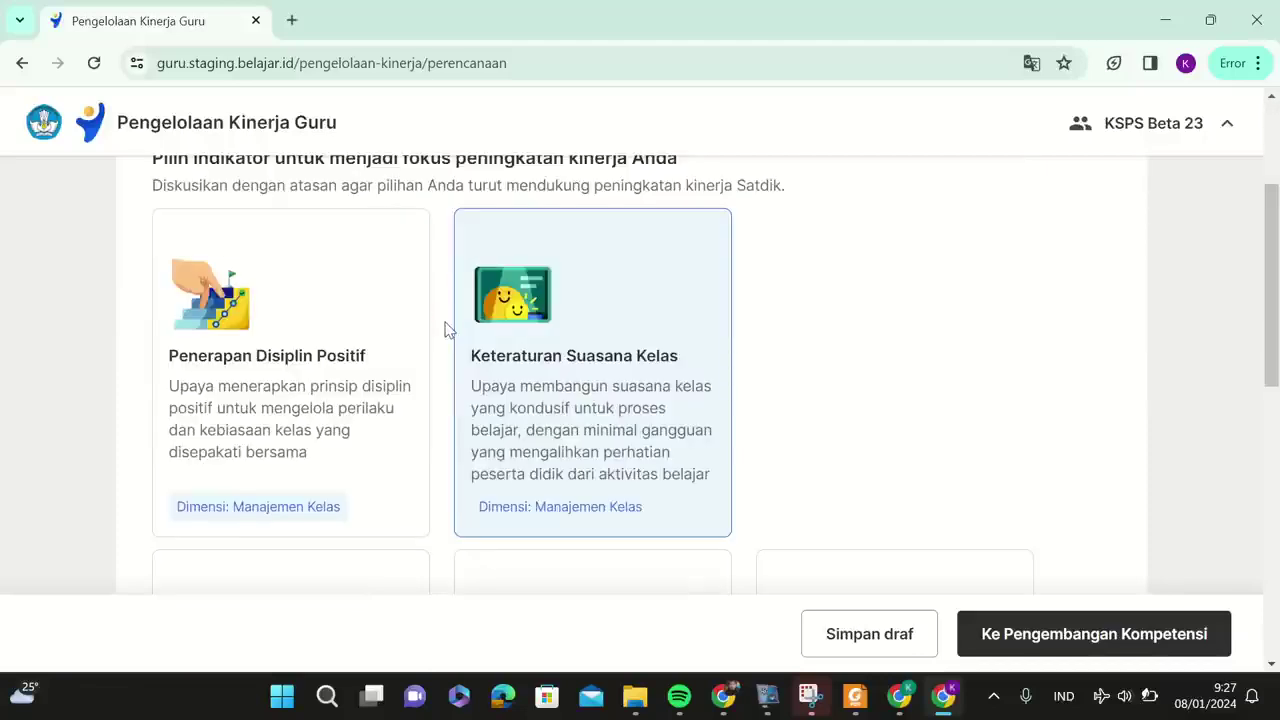
left_click(316, 384)
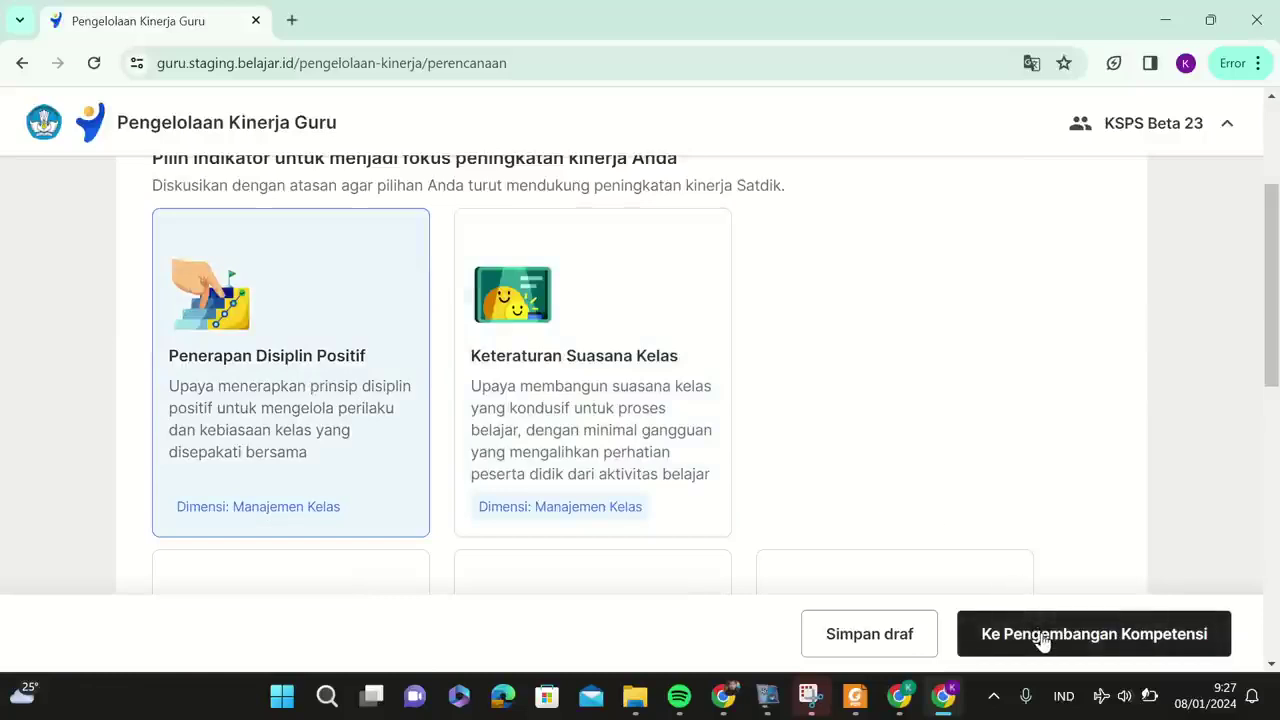
scroll(743, 470, "down", 5)
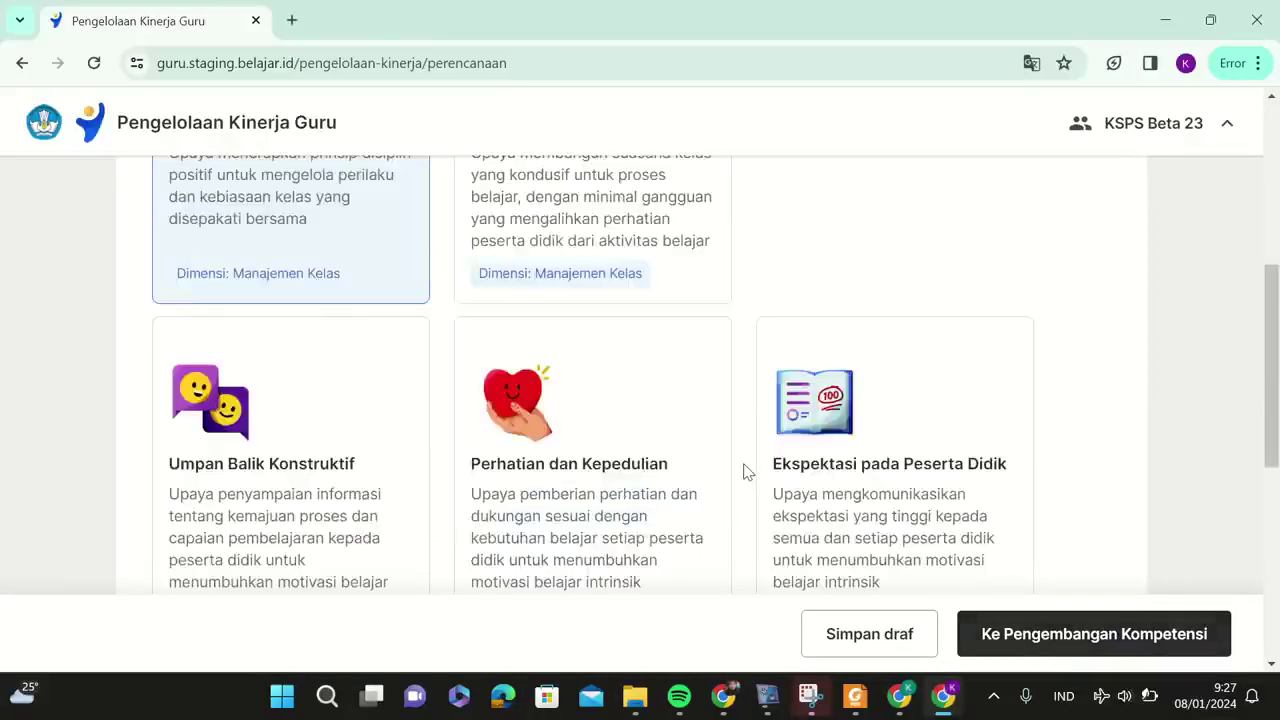
scroll(742, 463, "up", 6)
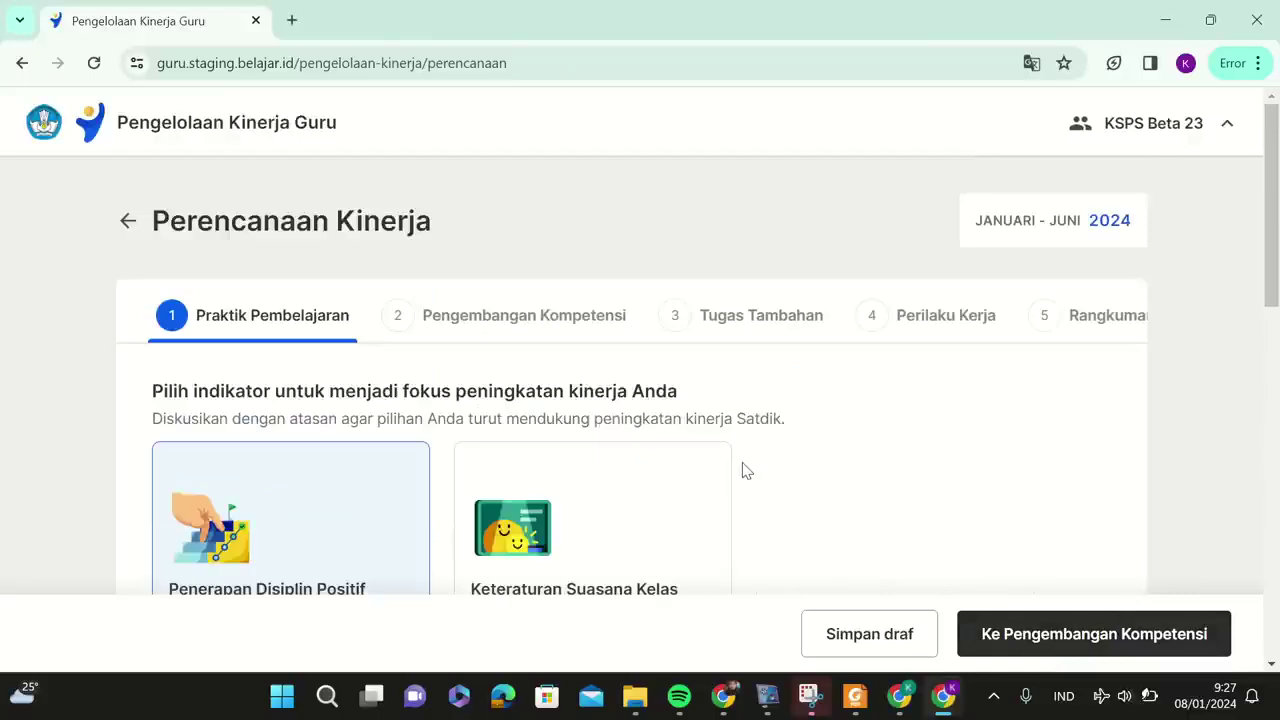
scroll(486, 457, "down", 5)
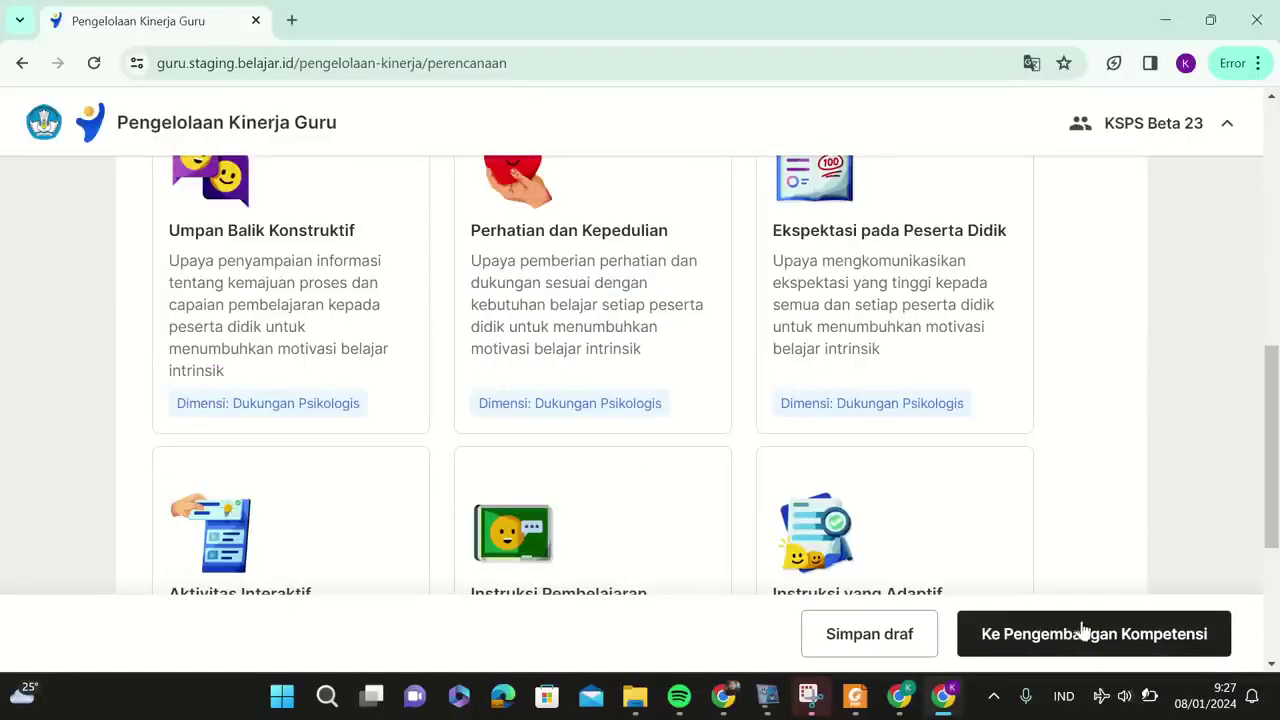
left_click(1025, 641)
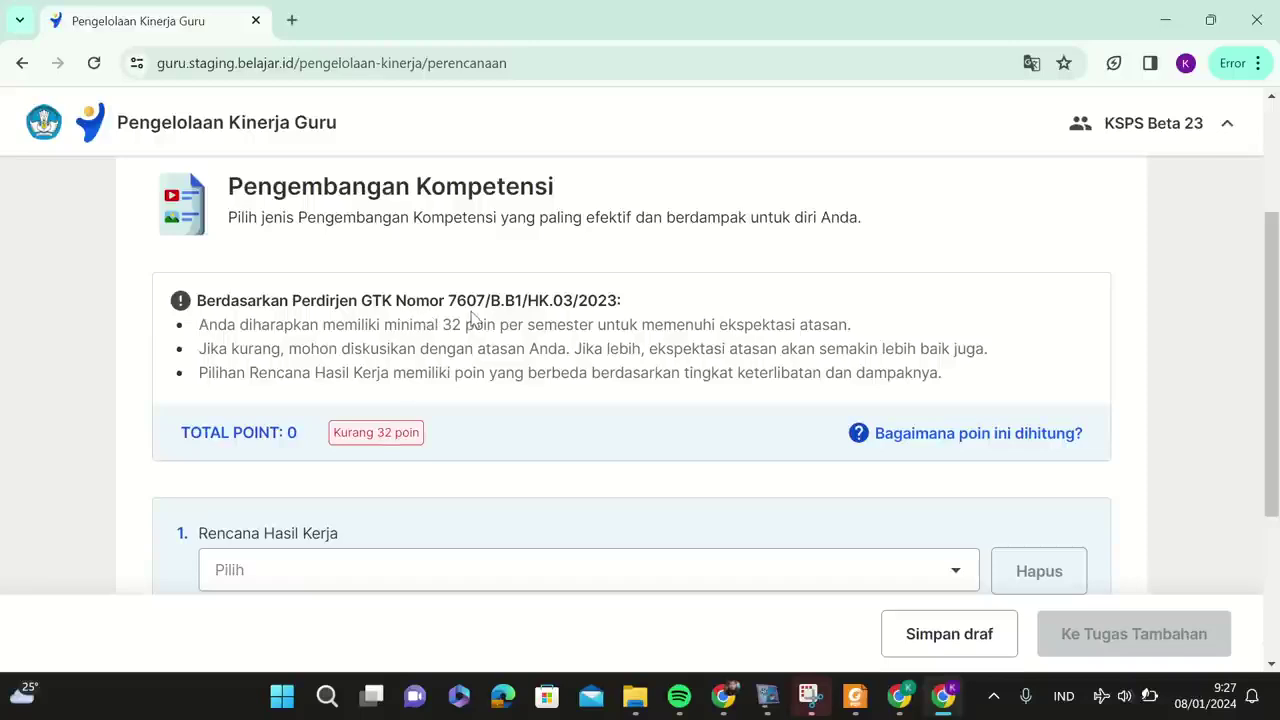
Switch to Foxit Reader, close the Jadwal Shodaqoh document, and find the POIN PENGEMBANGAN KOMPETENSI table in the 7607_Perdirjen Juknis PDF.
left_click(855, 697)
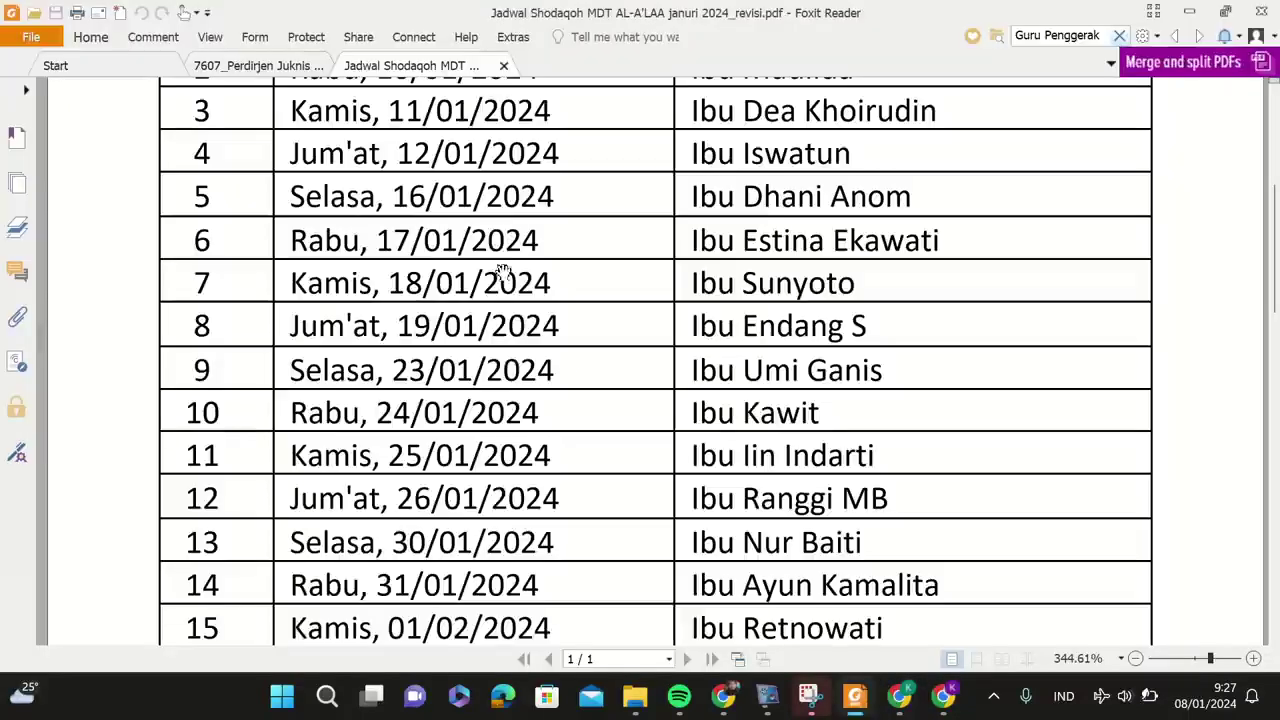
left_click(503, 64)
scroll(672, 380, "up", 15)
scroll(670, 386, "up", 15)
scroll(670, 388, "up", 15)
scroll(670, 388, "down", 20)
scroll(673, 459, "down", 20)
scroll(675, 455, "up", 12)
scroll(675, 455, "up", 4)
scroll(675, 455, "down", 3)
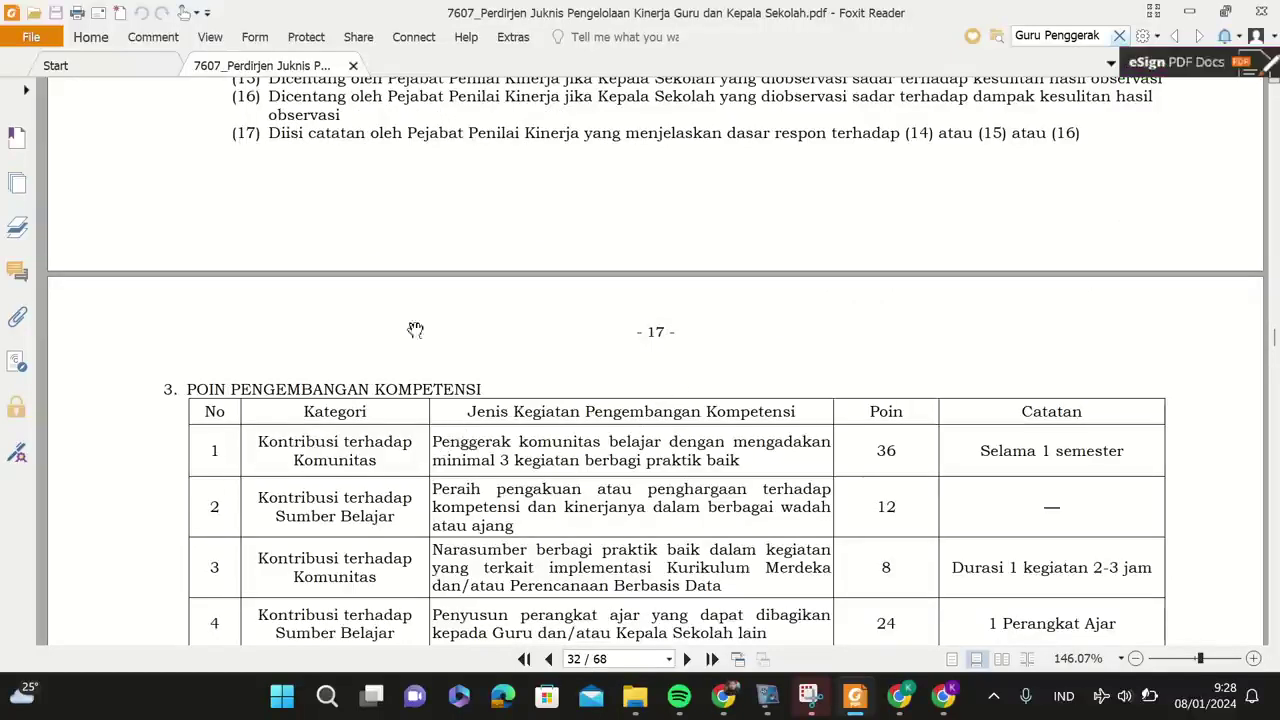
Examine the categories, activity types, points and notes in the POIN PENGEMBANGAN KOMPETENSI table on pages 17 and 18.
scroll(414, 438, "down", 1)
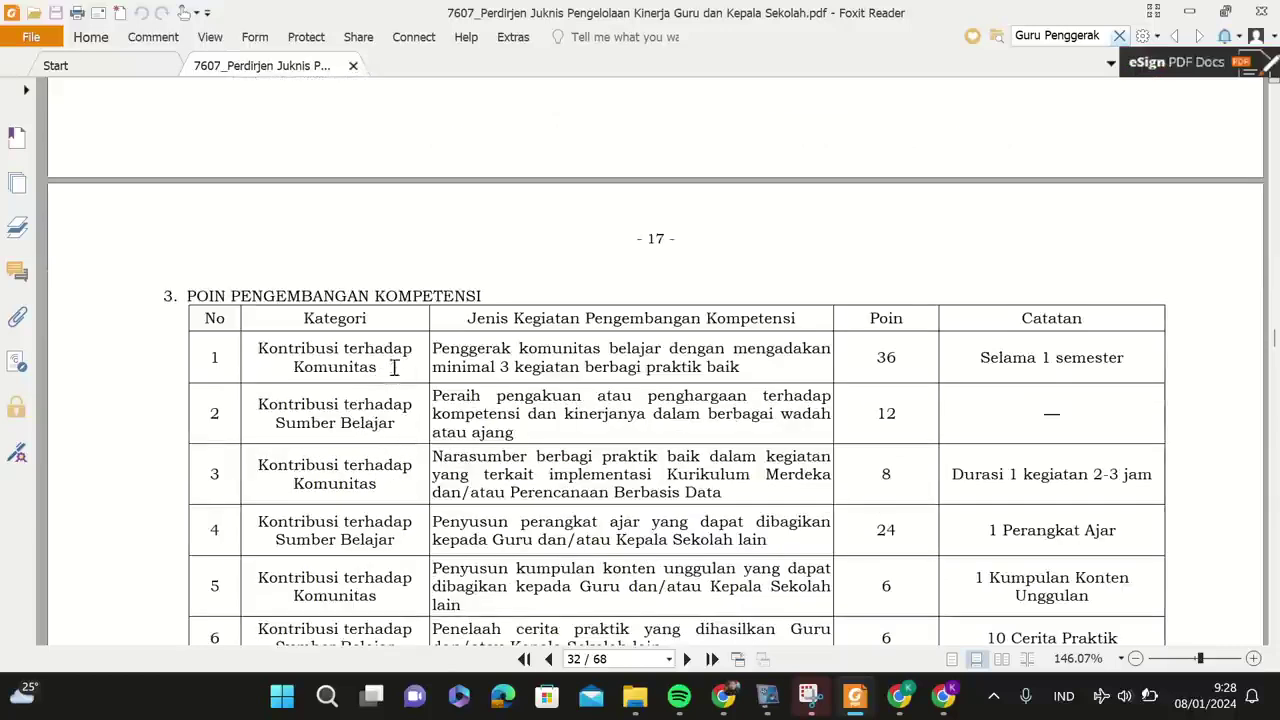
scroll(390, 378, "down", 1)
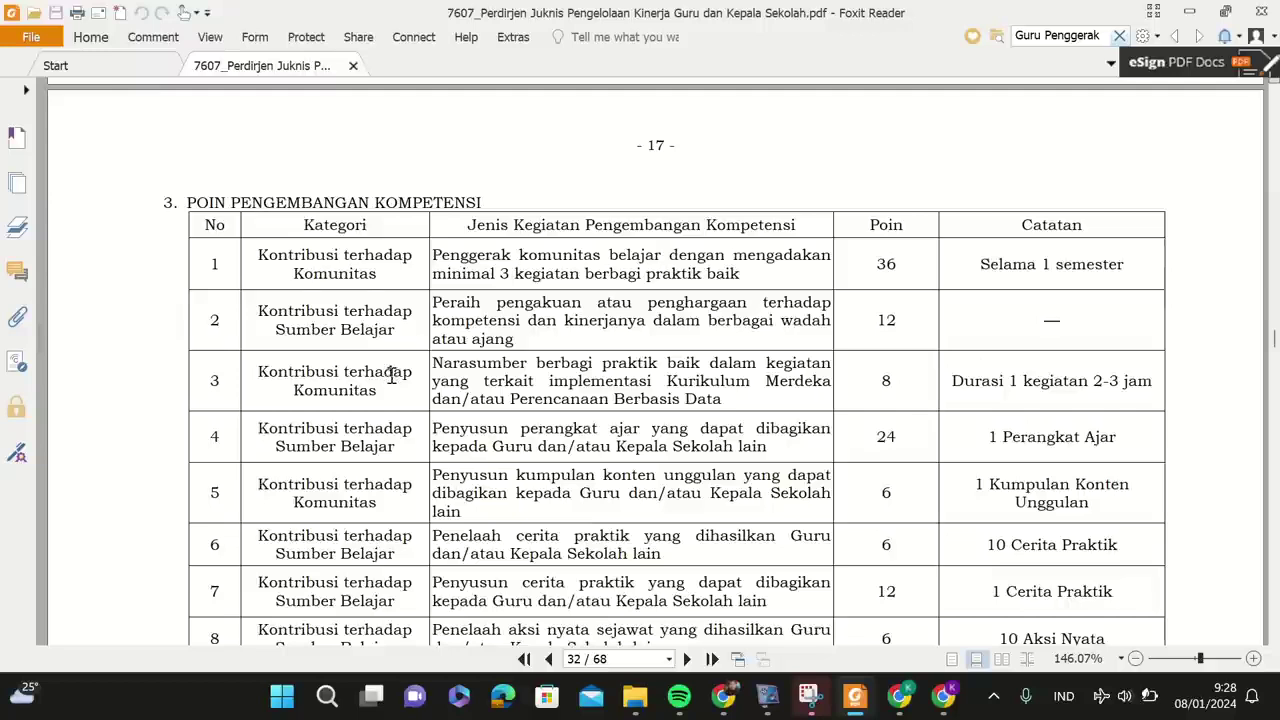
scroll(383, 452, "down", 1)
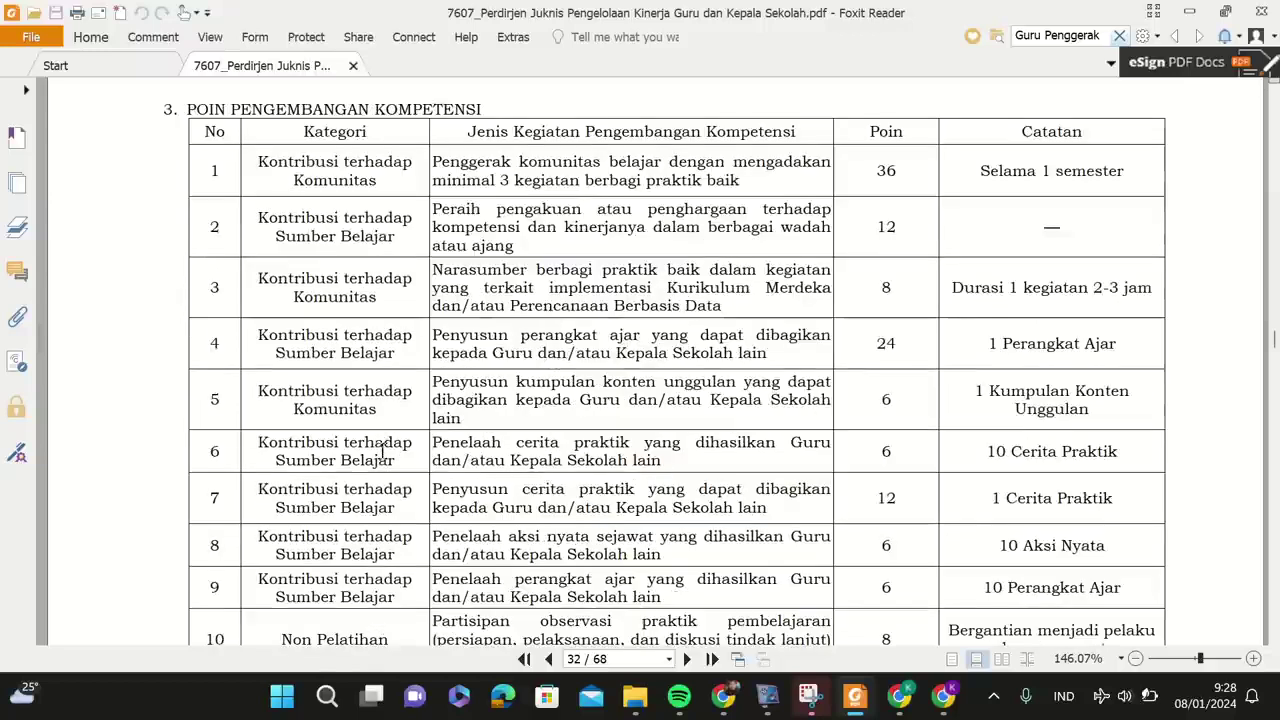
scroll(395, 418, "down", 1)
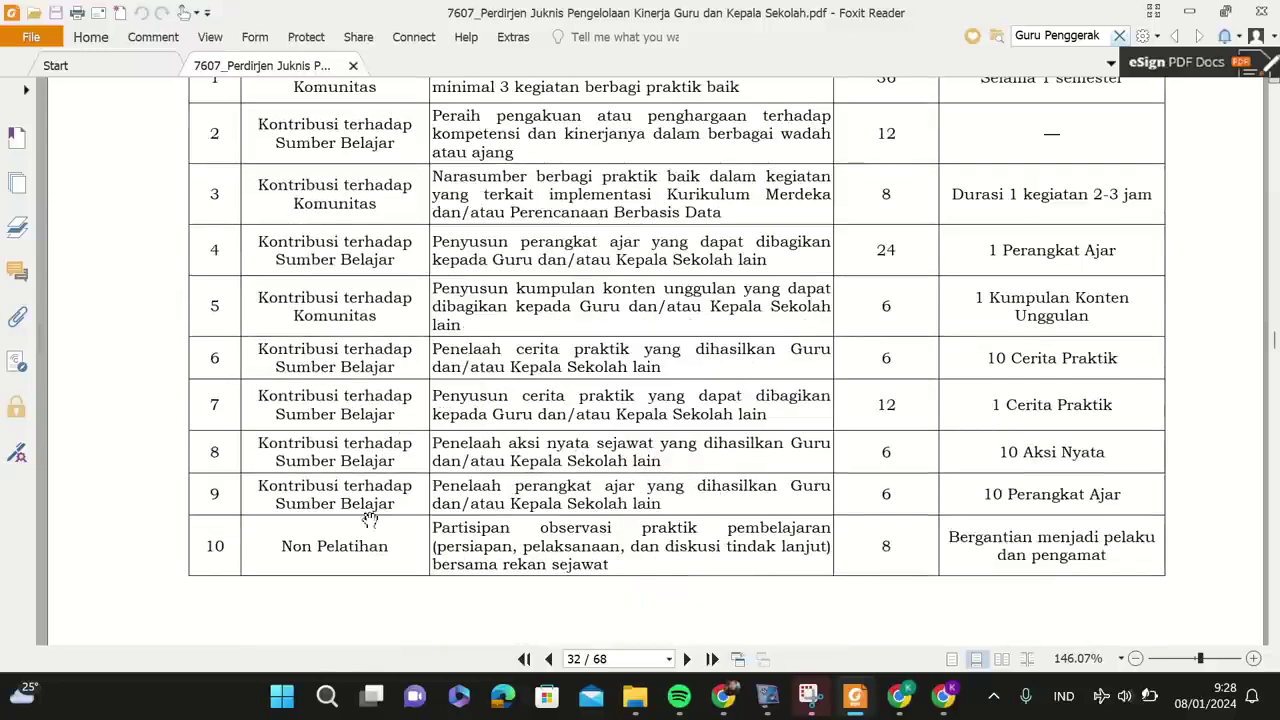
scroll(360, 580, "down", 5)
scroll(391, 545, "down", 4)
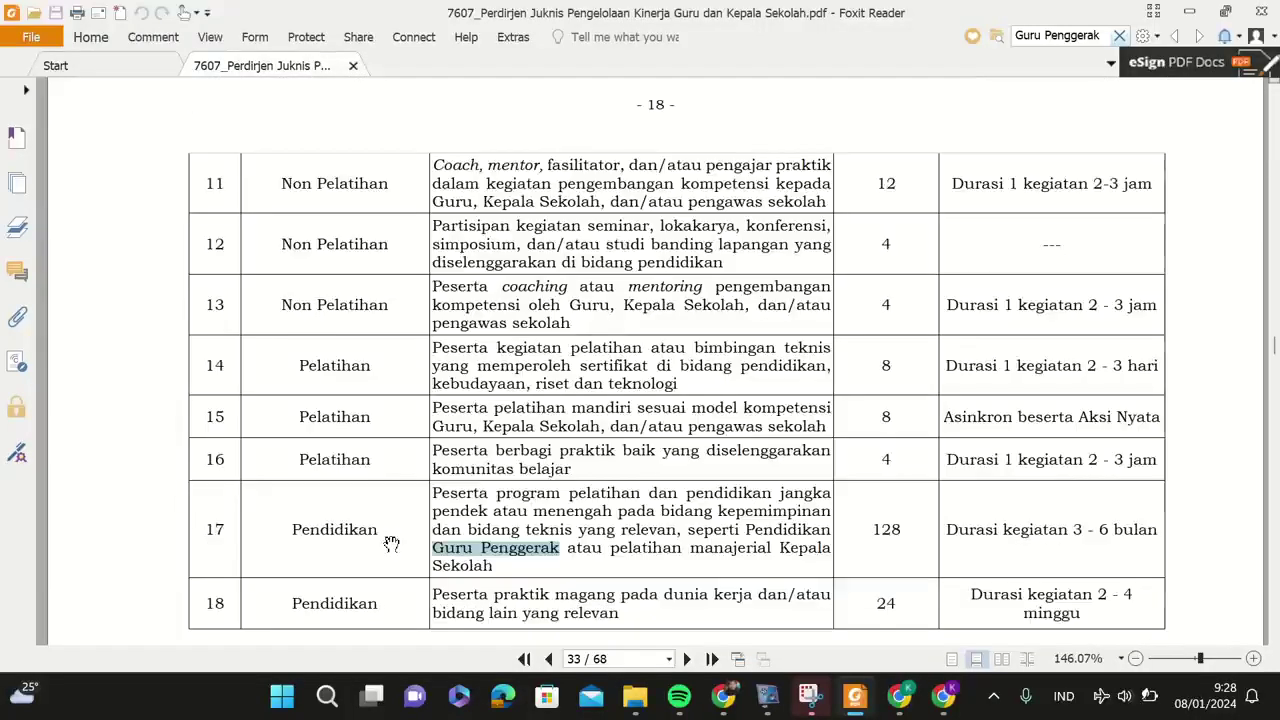
scroll(397, 440, "down", 4)
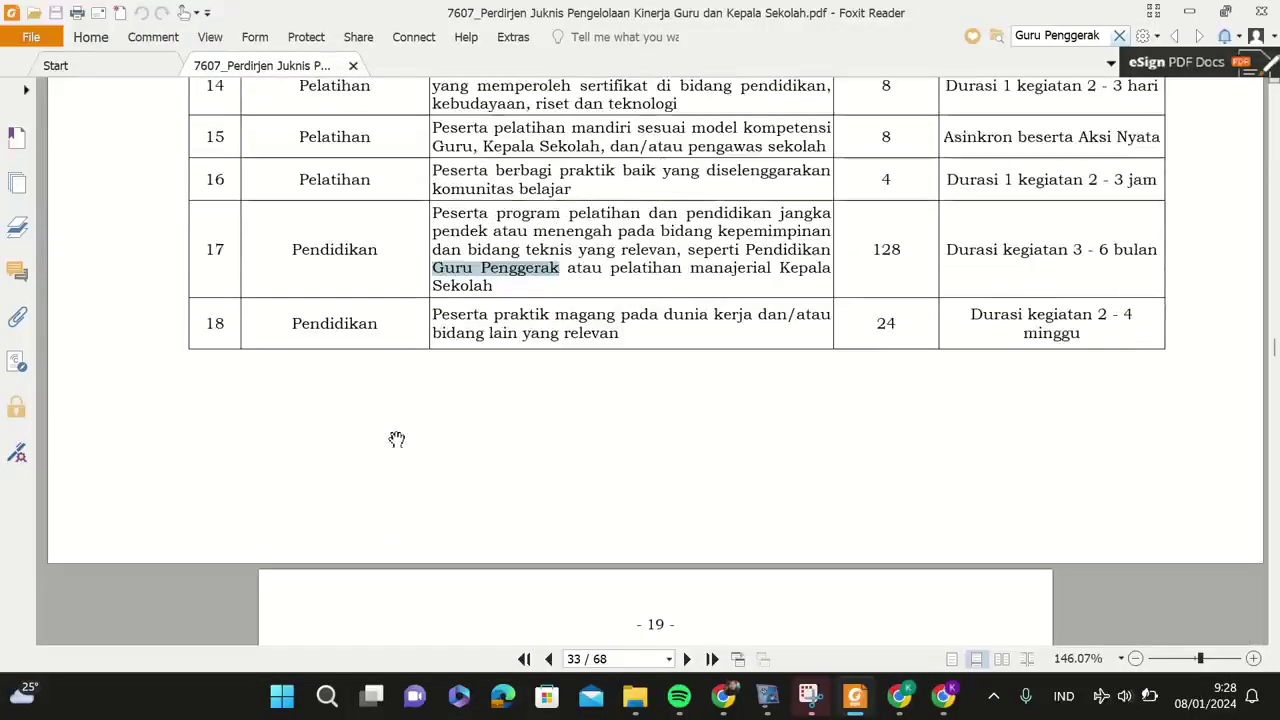
scroll(405, 440, "up", 8)
scroll(413, 443, "down", 4)
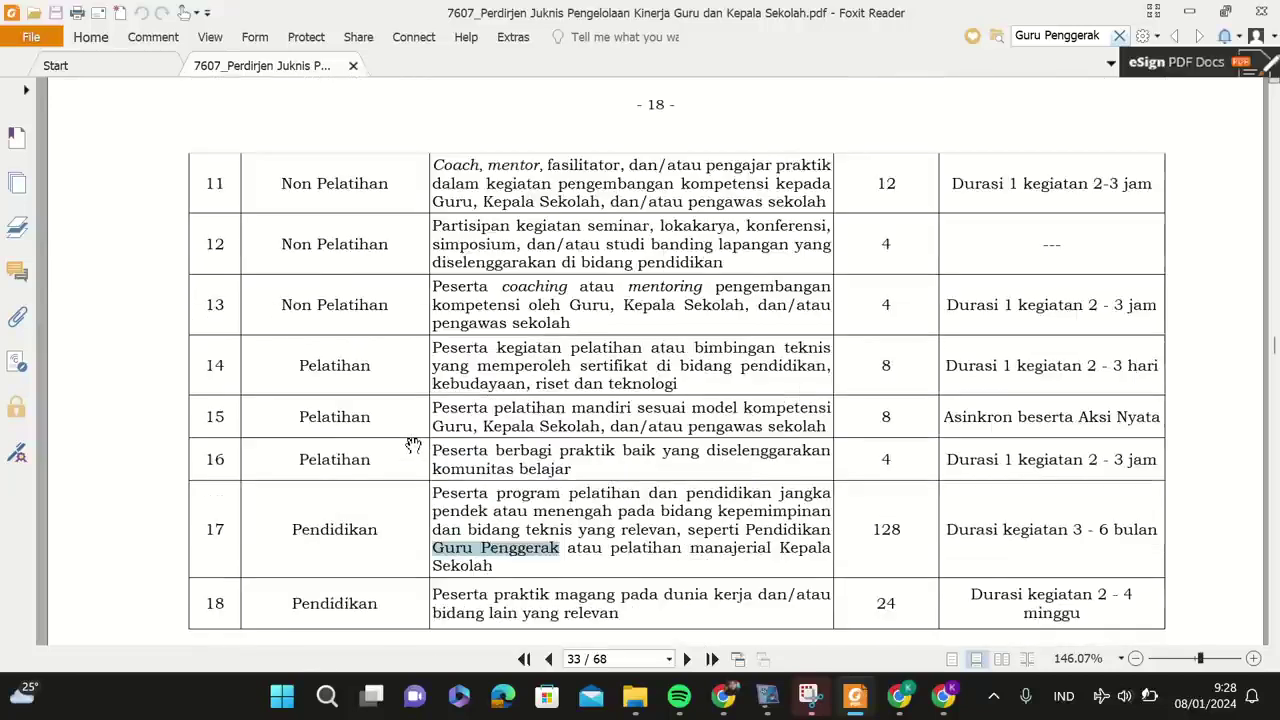
scroll(243, 460, "up", 5)
scroll(243, 460, "up", 10)
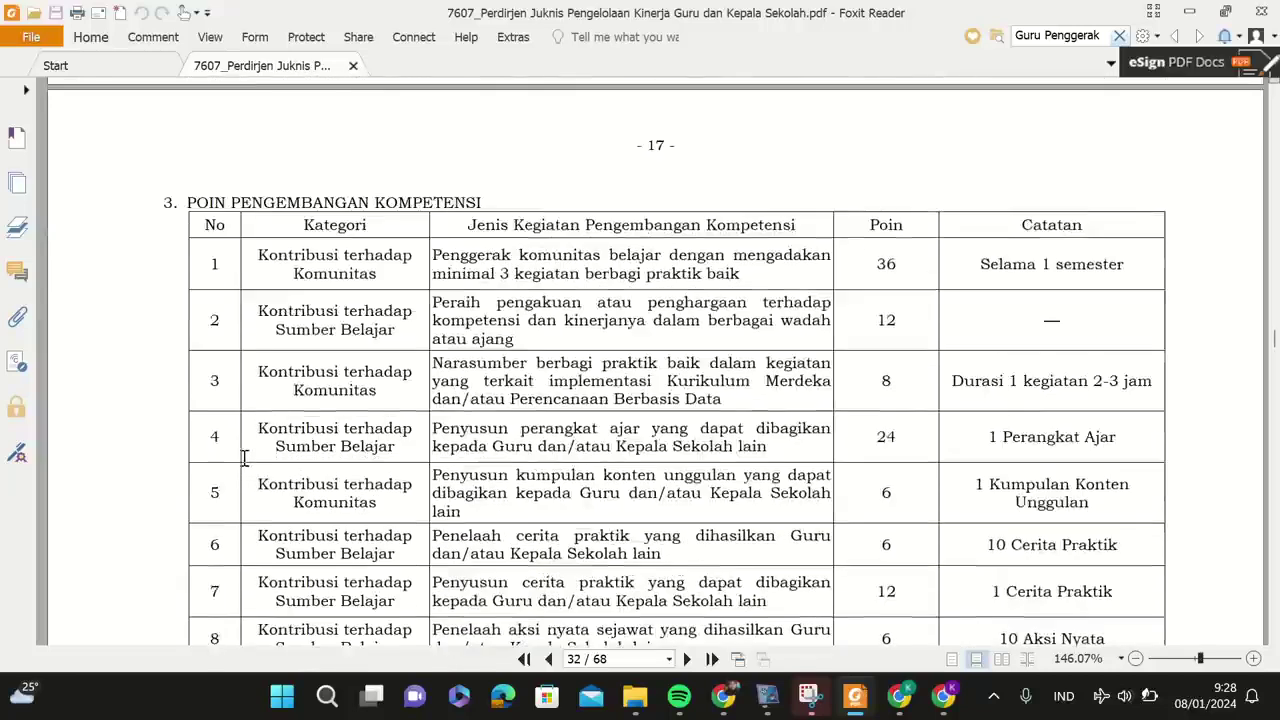
scroll(245, 460, "down", 4)
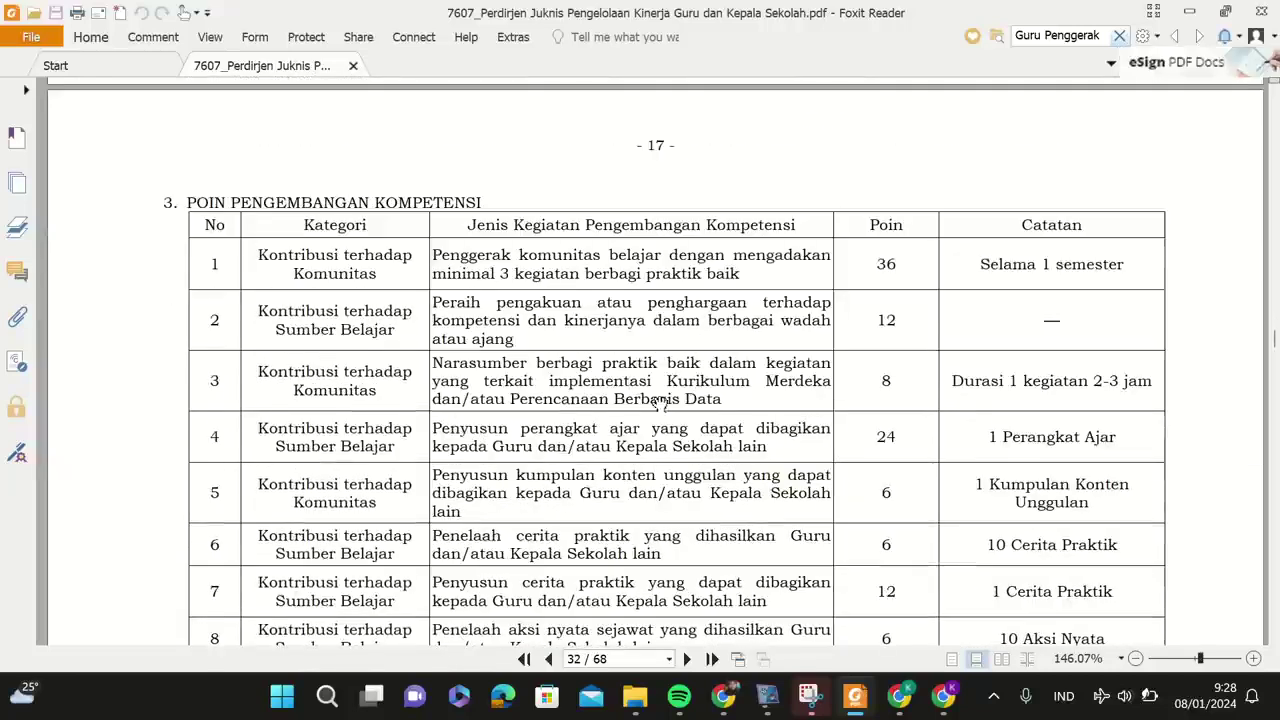
scroll(669, 338, "down", 1)
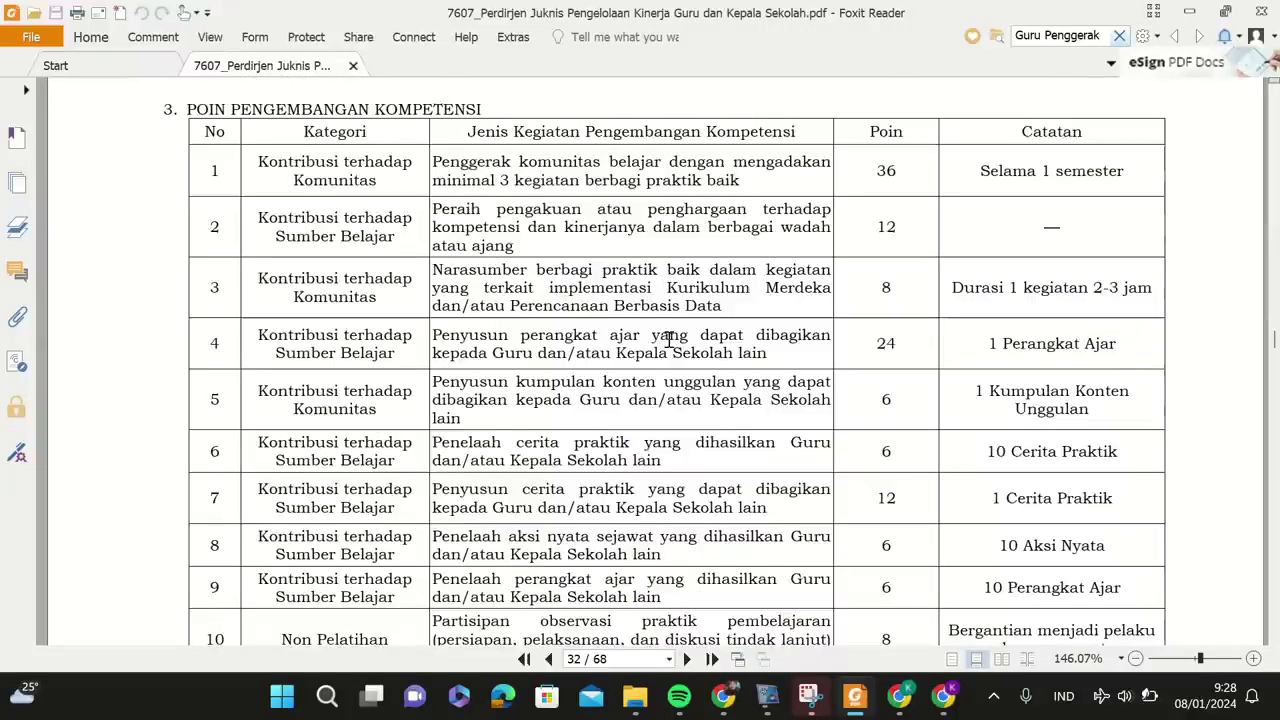
scroll(669, 339, "down", 1)
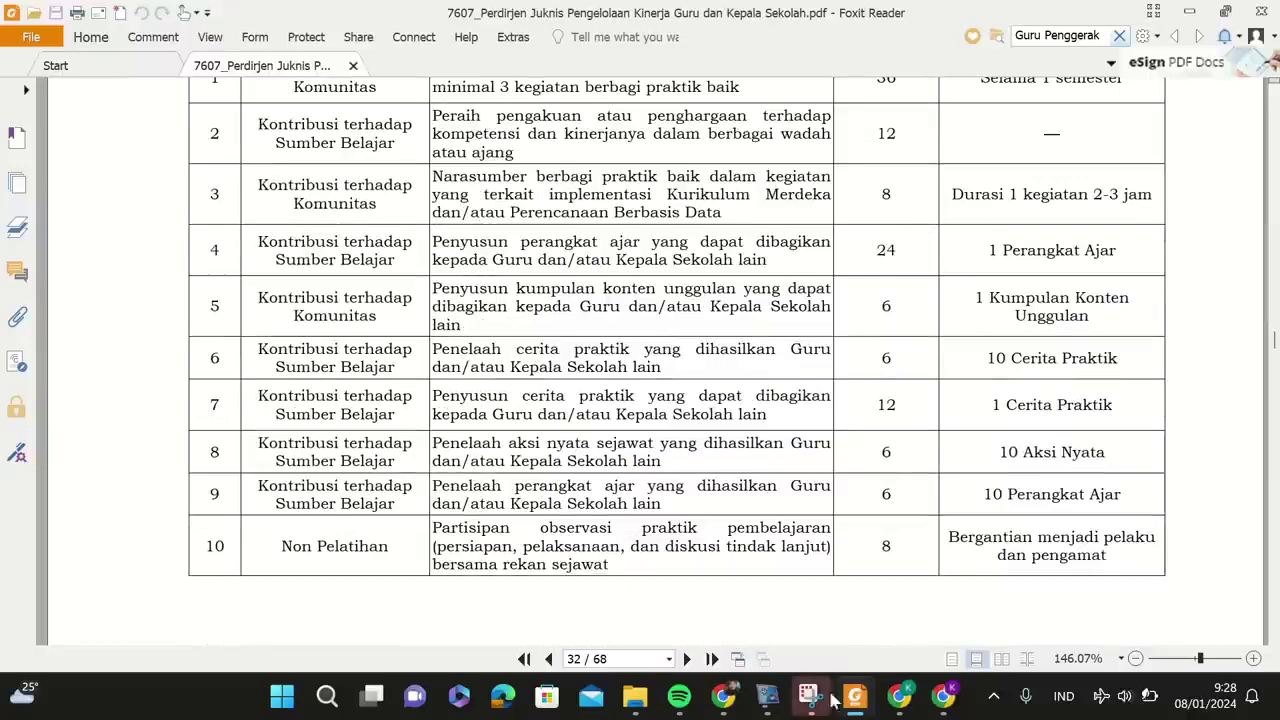
Compare the minimum point requirement on the Pengembangan Kompetensi page in Chrome with the activity points and durations in the Perdirjen PDF in Foxit Reader.
left_click(943, 697)
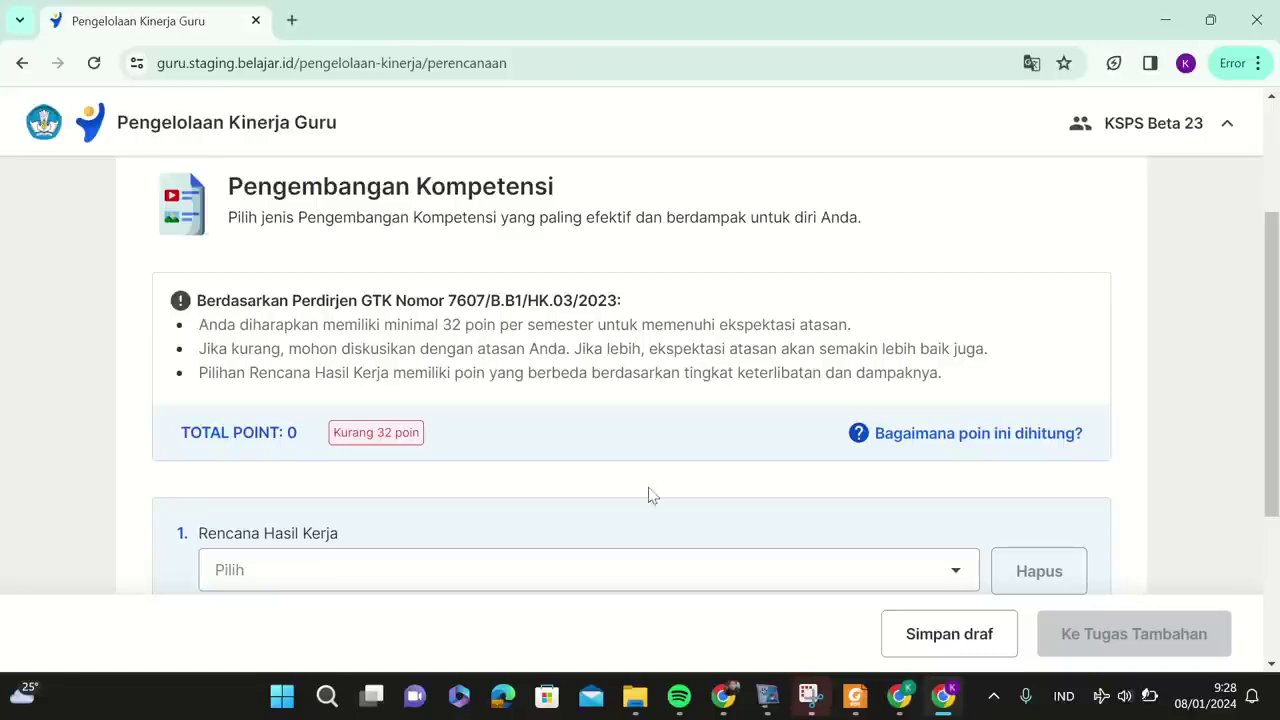
mouse_move(862, 700)
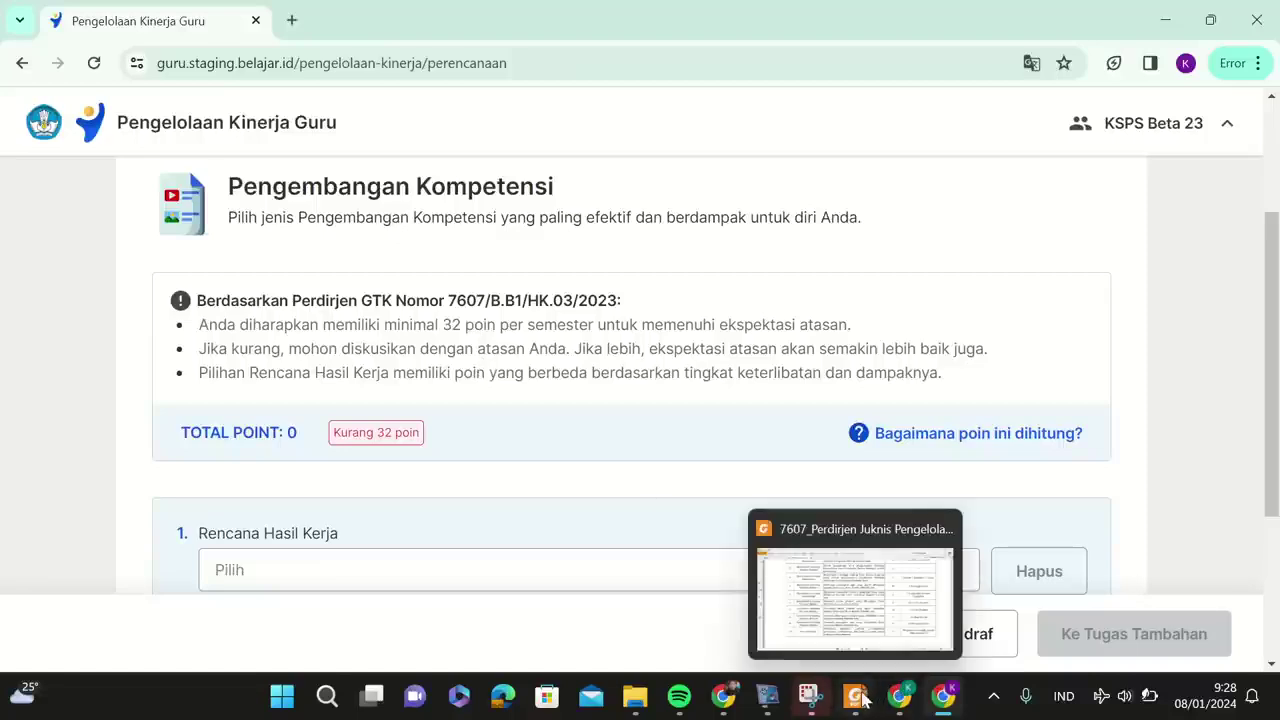
left_click(863, 640)
scroll(733, 483, "down", 10)
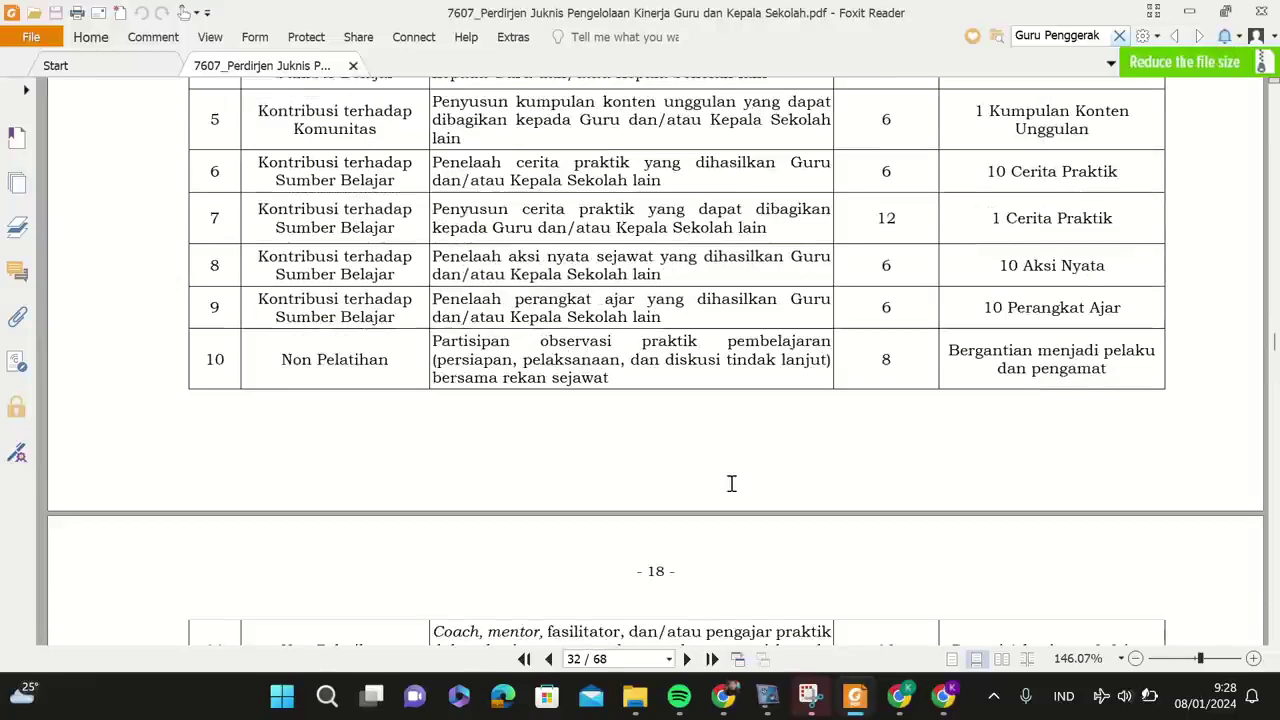
scroll(730, 487, "down", 2)
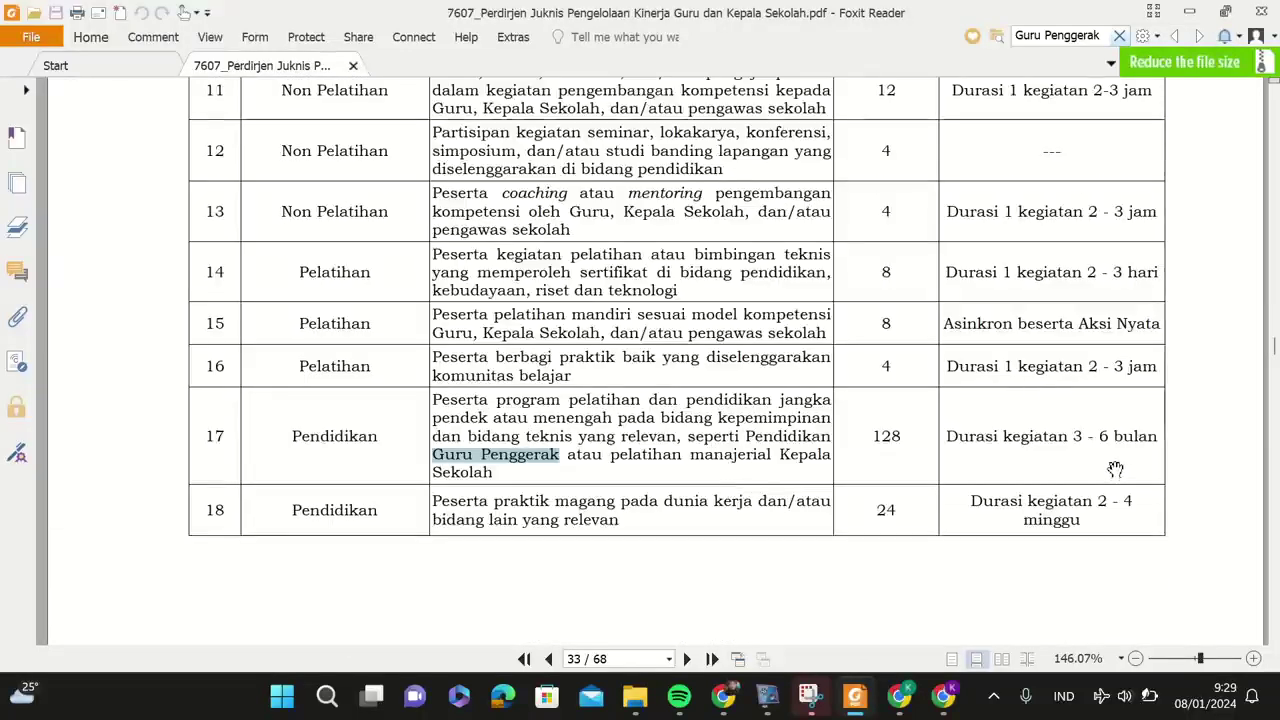
scroll(890, 436, "up", 10)
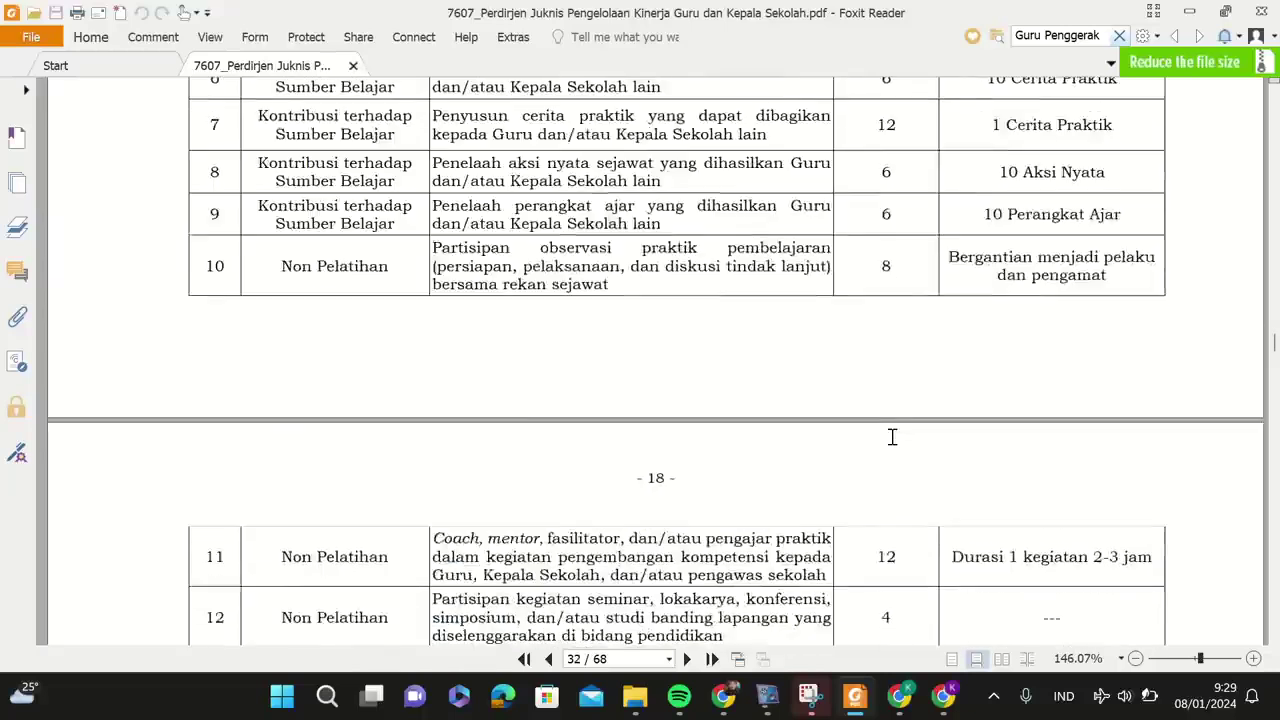
scroll(892, 436, "up", 5)
scroll(894, 449, "down", 10)
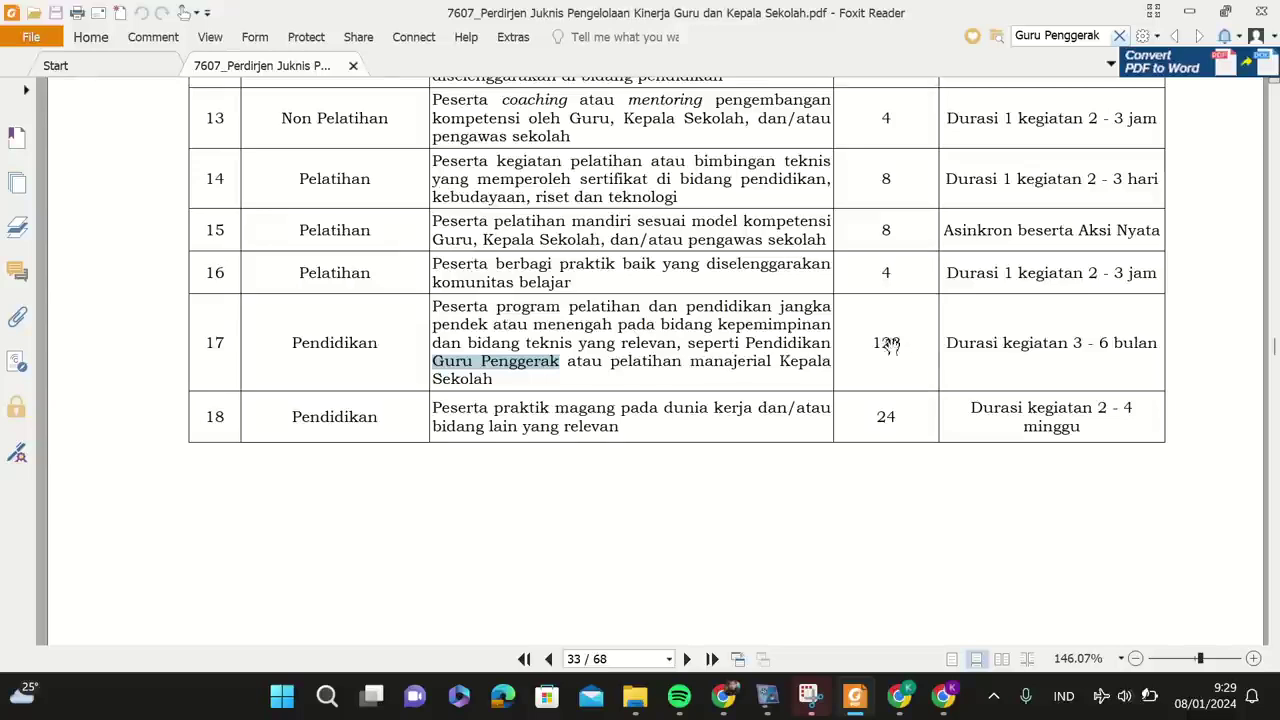
scroll(582, 343, "up", 5)
scroll(585, 342, "up", 5)
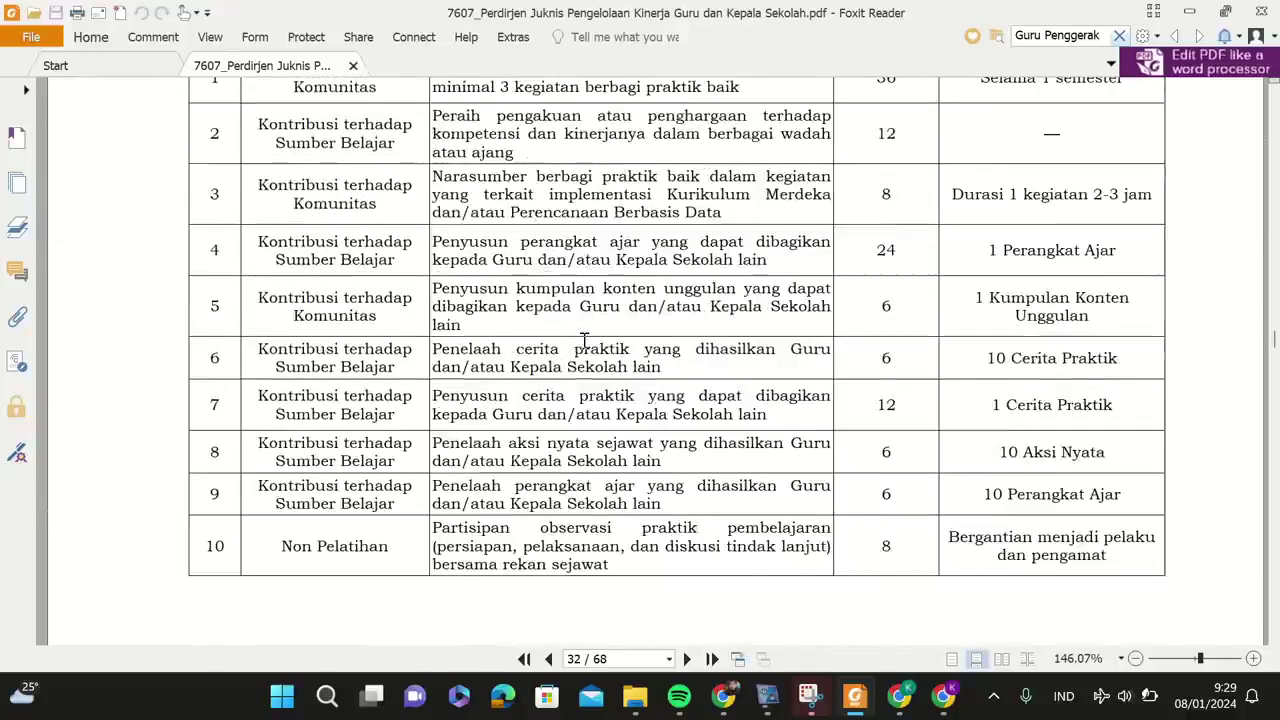
scroll(585, 342, "down", 4)
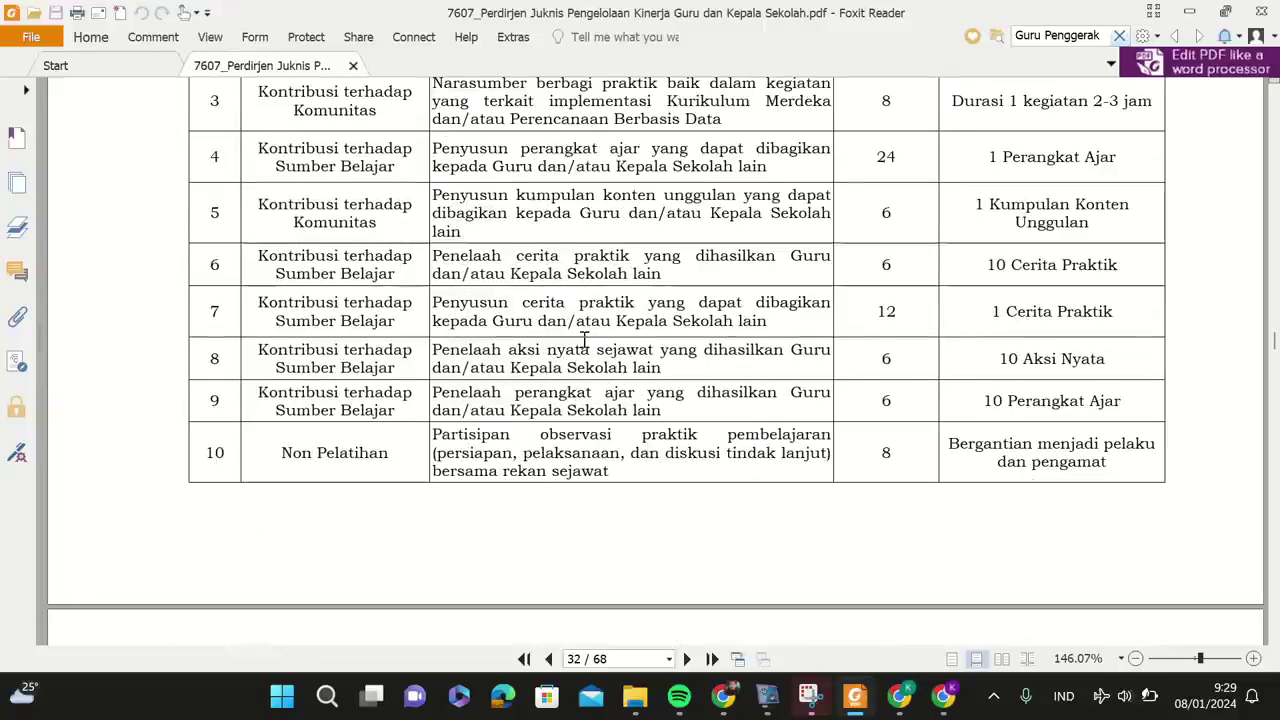
scroll(886, 292, "up", 2)
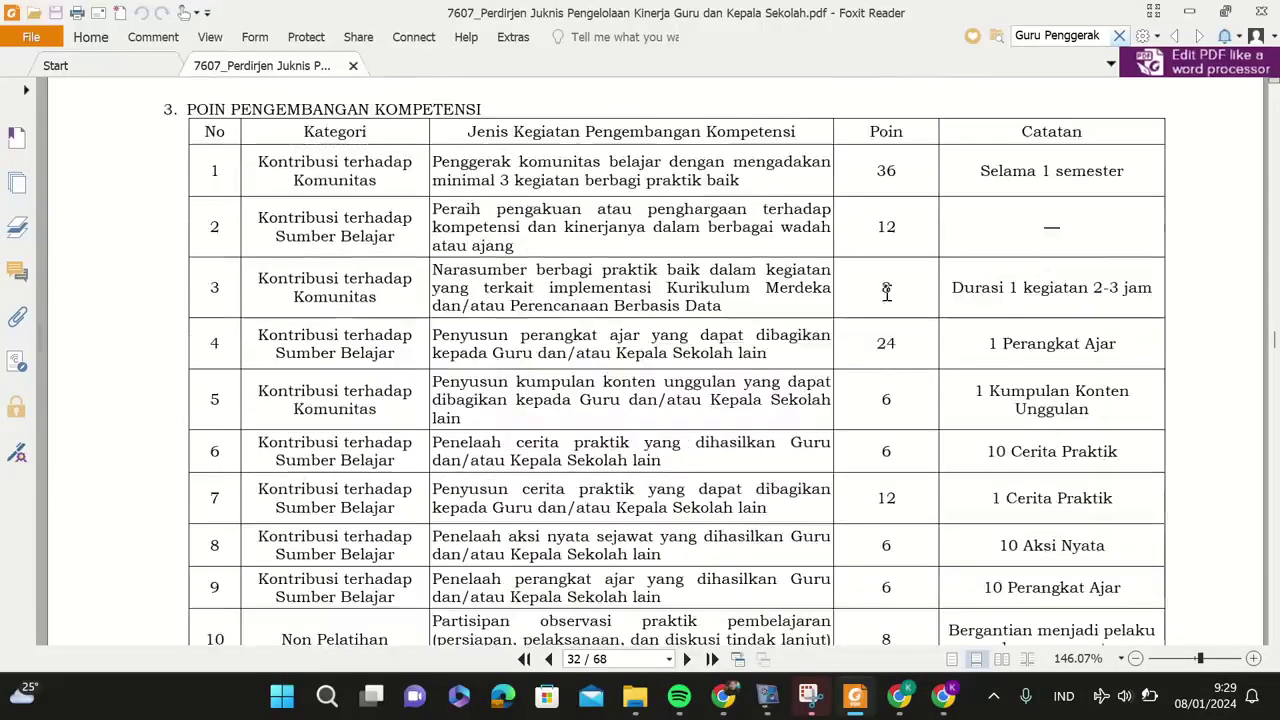
scroll(886, 292, "down", 3)
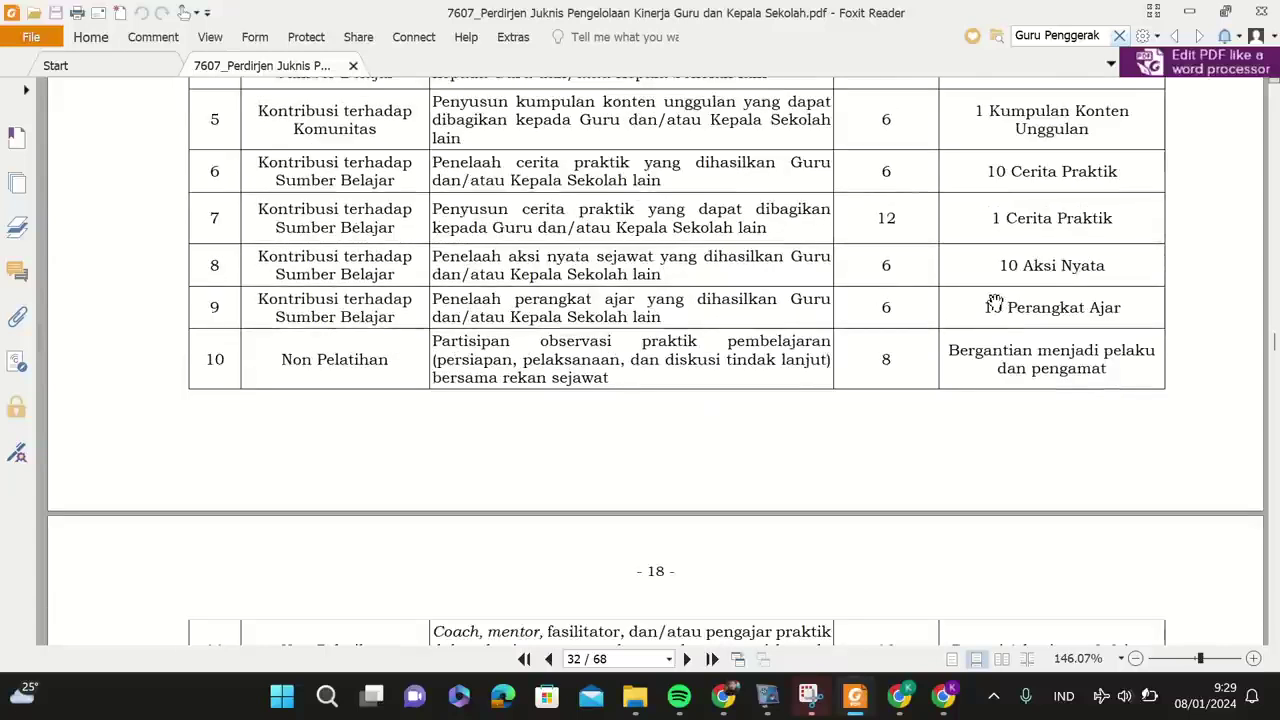
scroll(995, 302, "down", 1)
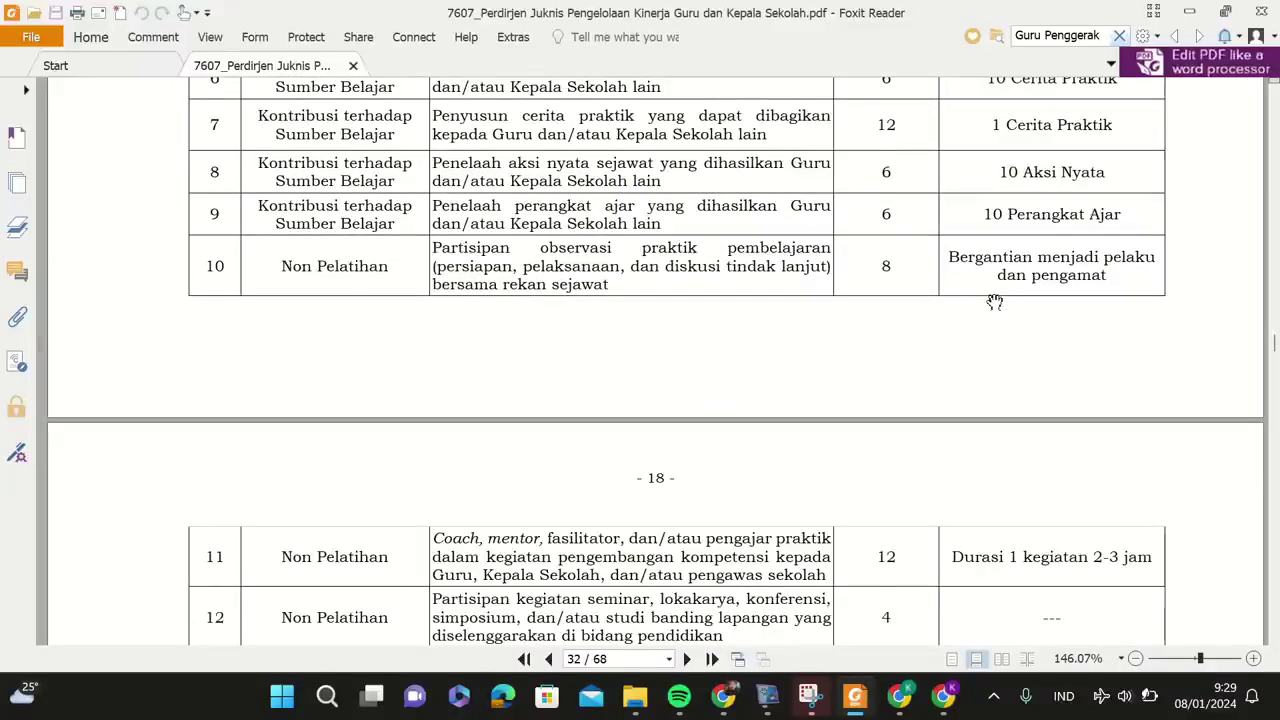
Examine the points and activity durations for rows 10 to 18 of the POIN PENGEMBANGAN KOMPETENSI table.
scroll(995, 302, "down", 1)
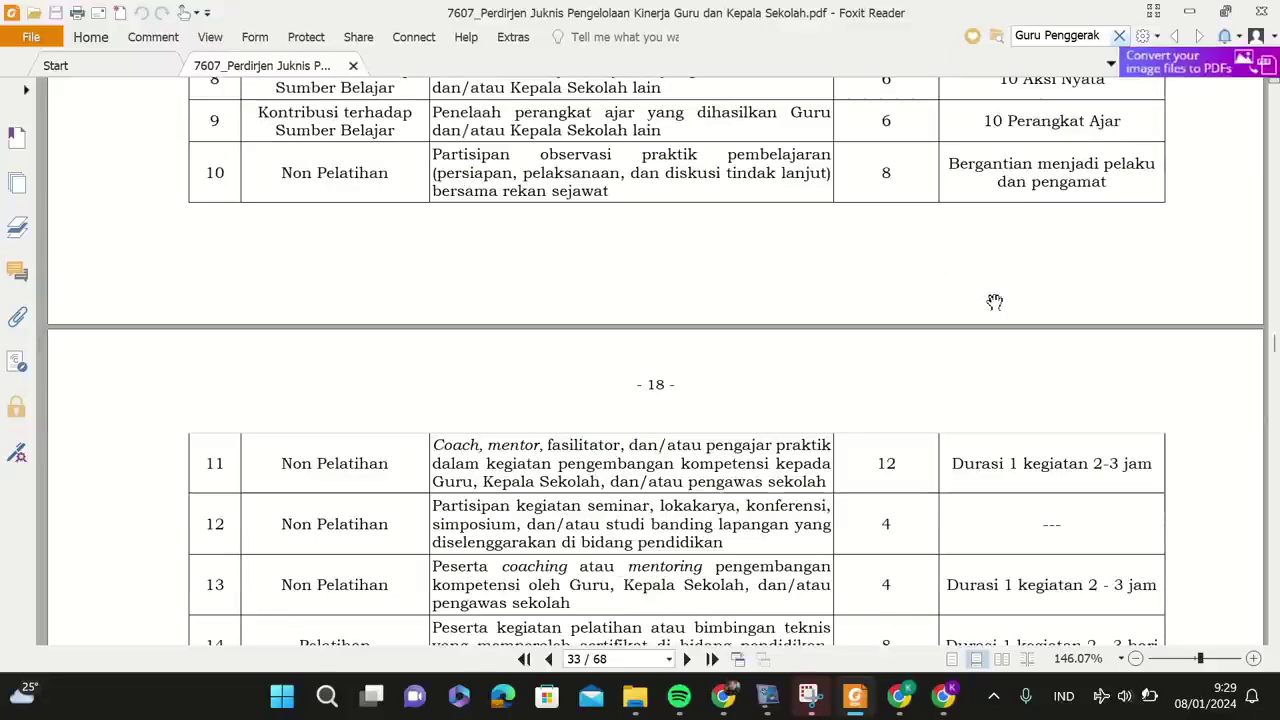
scroll(886, 326, "down", 3)
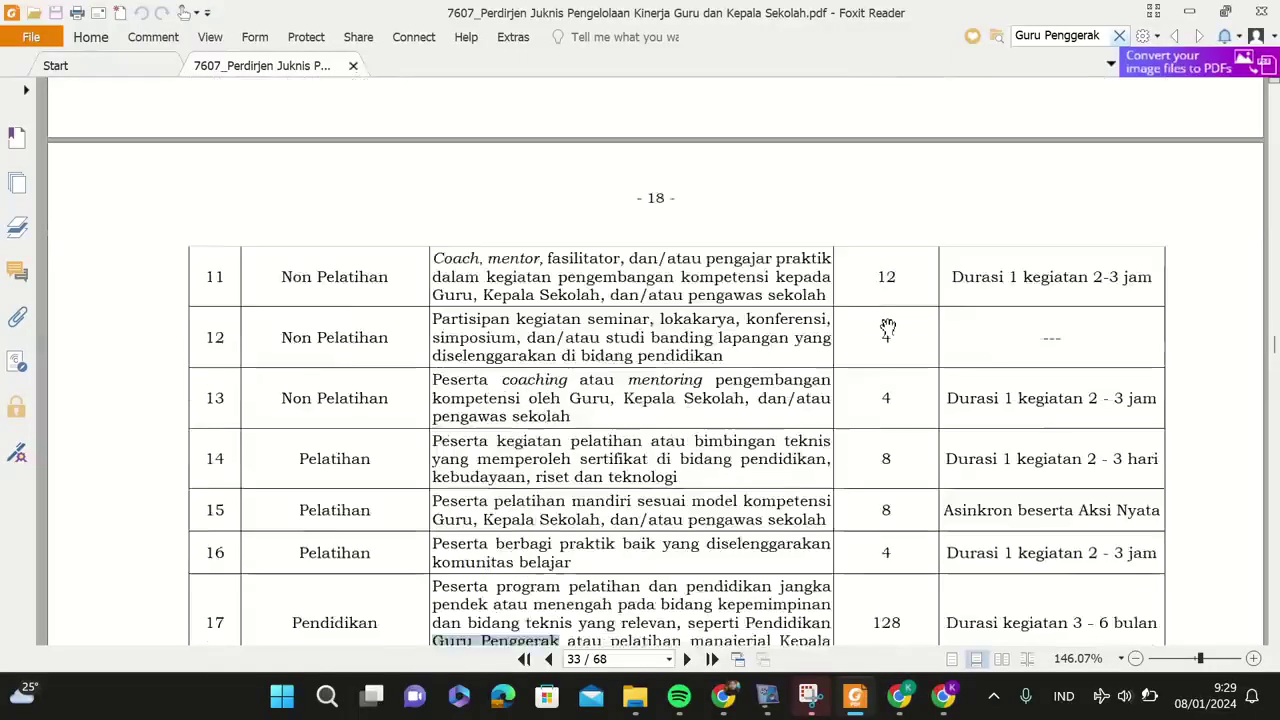
scroll(886, 326, "down", 2)
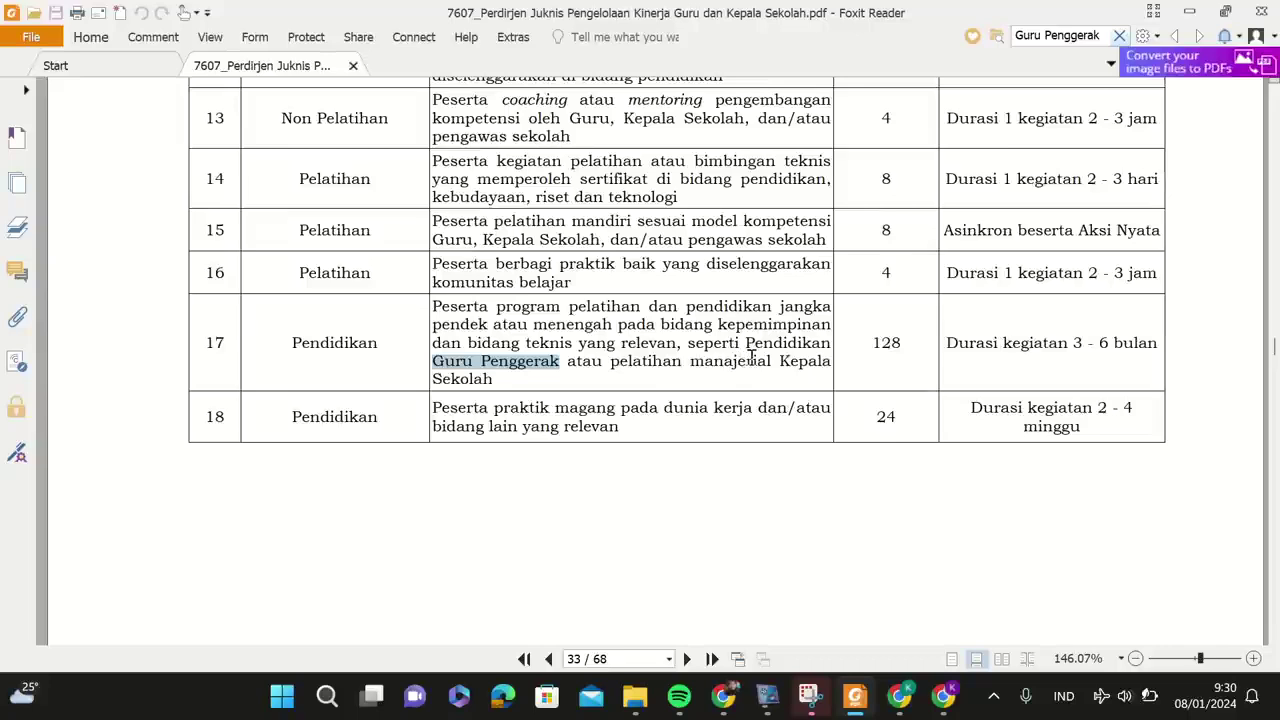
scroll(752, 355, "up", 5)
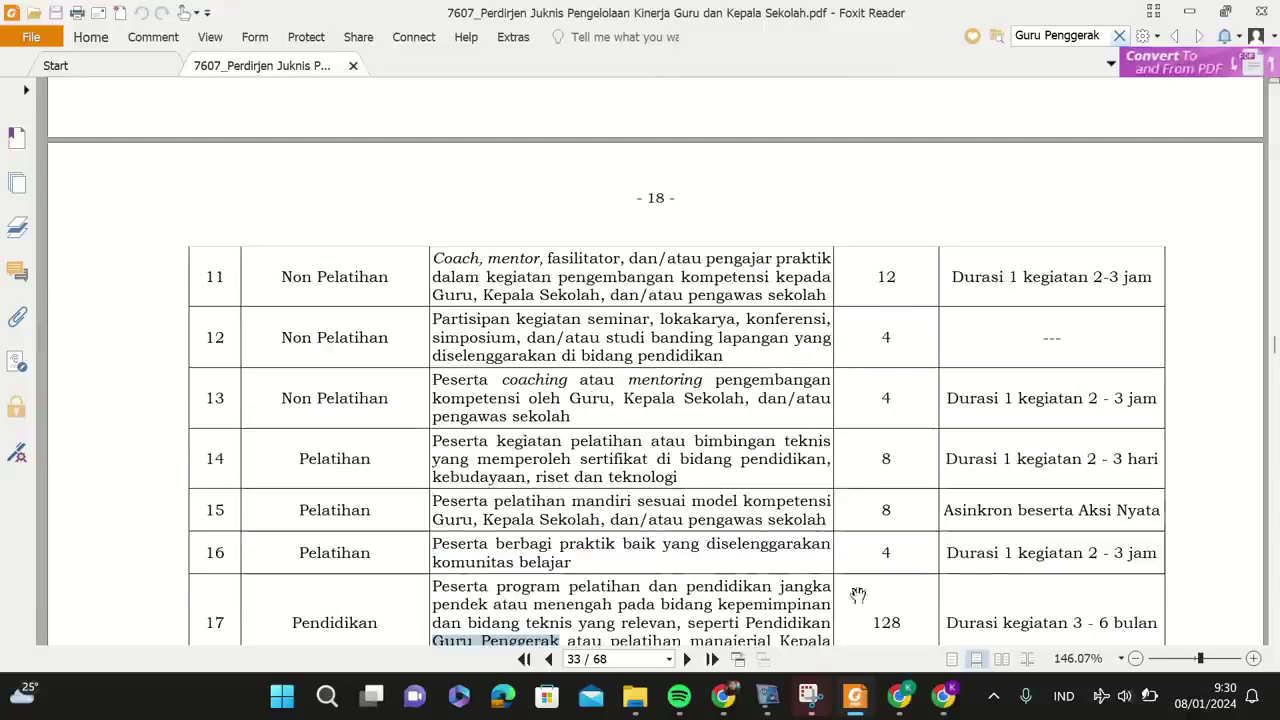
Switch to Chrome and set the first Rencana Hasil Kerja to Partisipan kegiatan seminar, lokakarya, konferensi, simposium, dan/atau studi banding (4 poin).
left_click(945, 693)
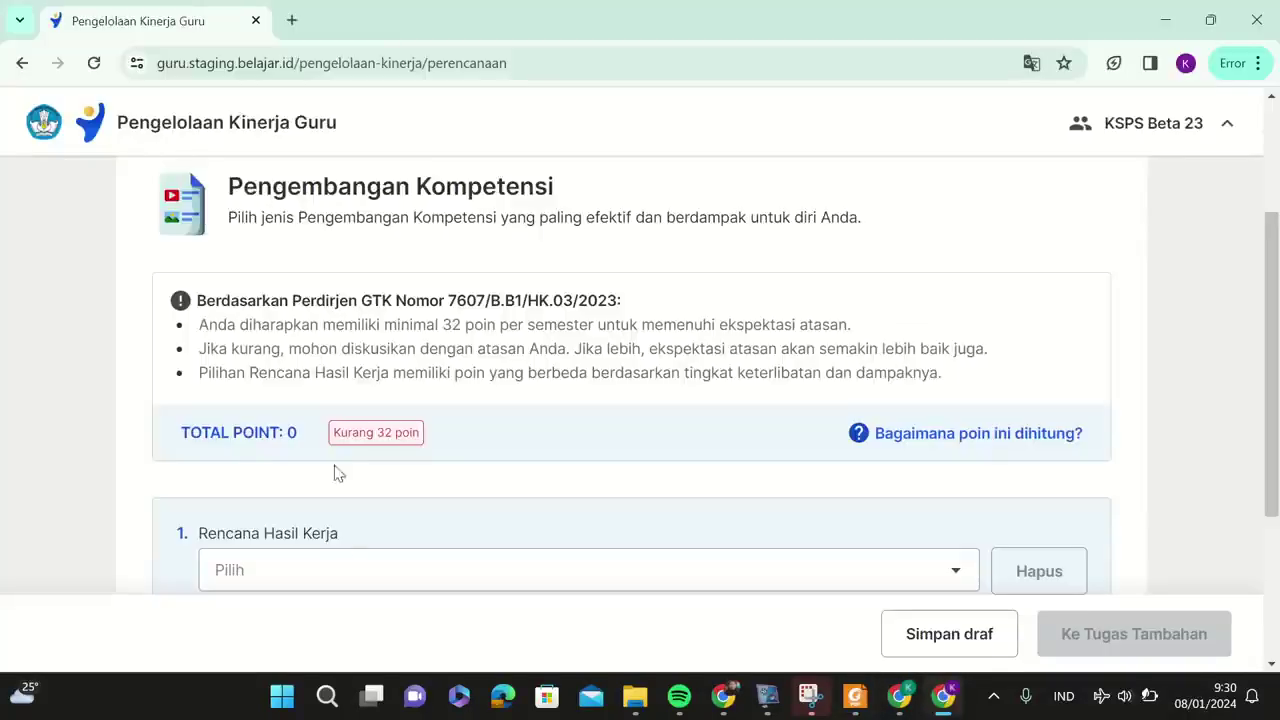
scroll(366, 430, "down", 2)
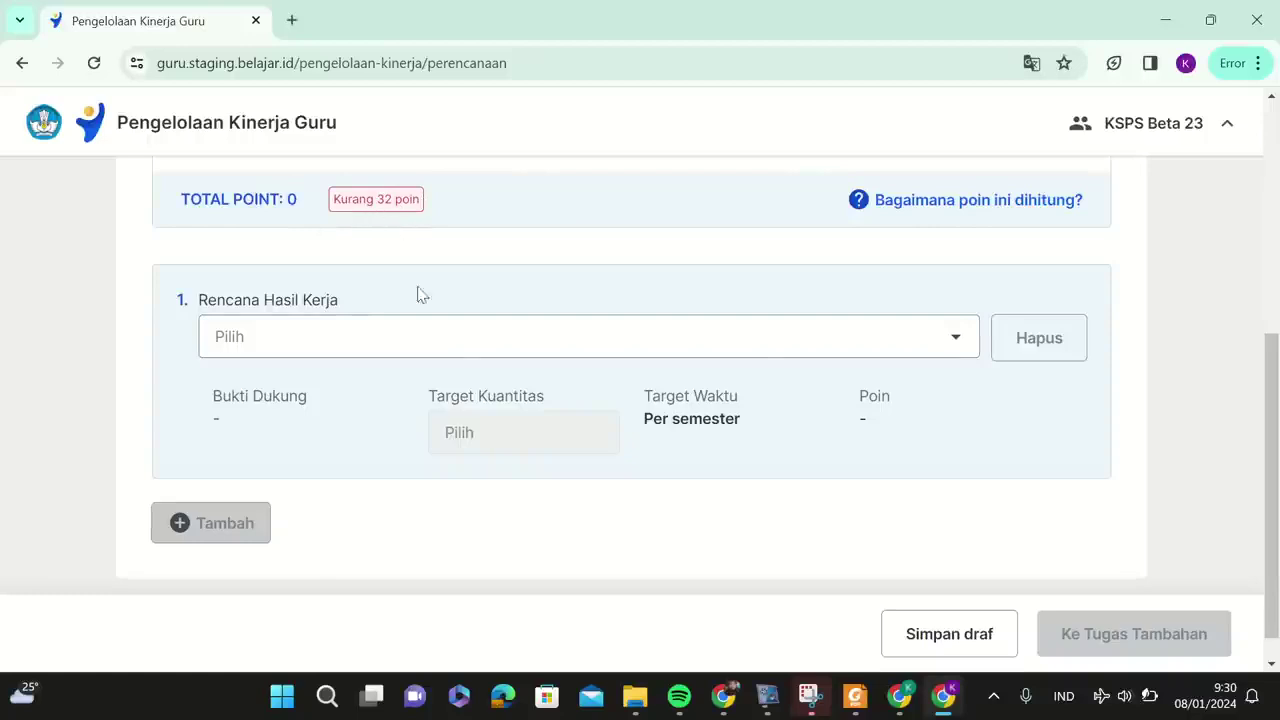
left_click(460, 349)
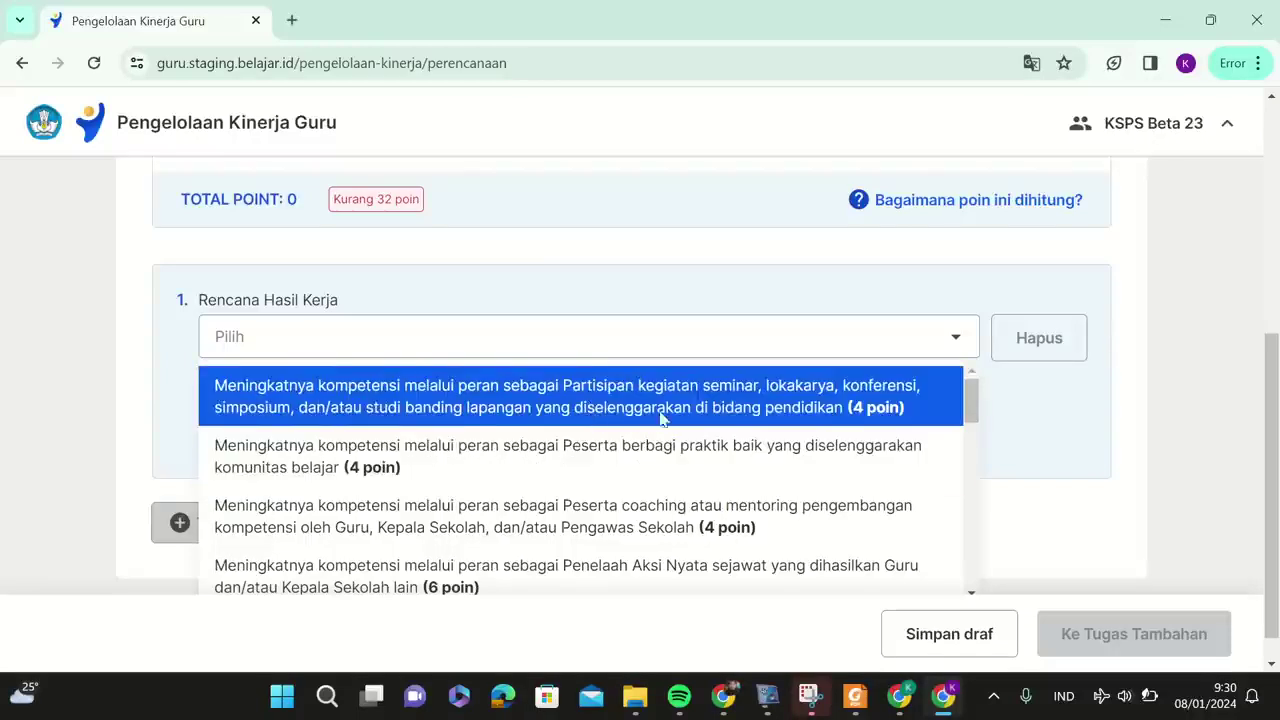
left_click(743, 403)
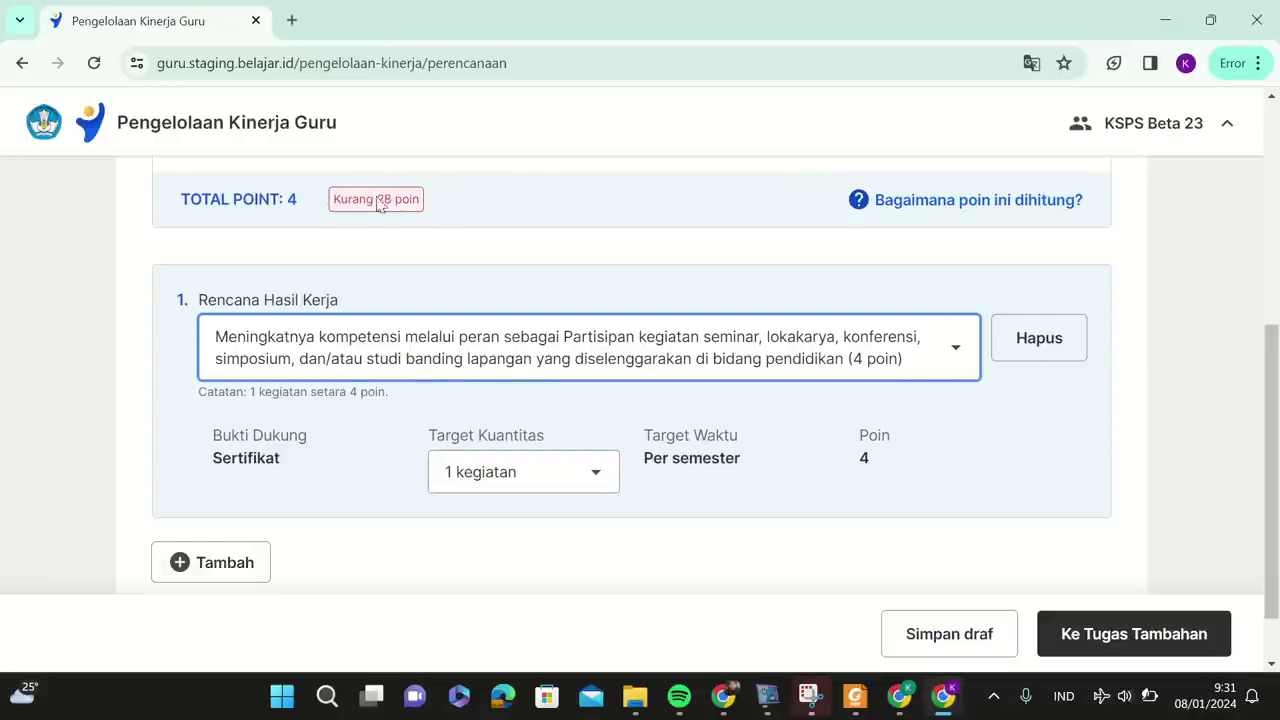
Add a second Rencana Hasil Kerja and choose Peserta kegiatan pelatihan atau bimbingan teknis yang memperoleh sertifikat (8 poin).
left_click(256, 562)
scroll(543, 446, "down", 3)
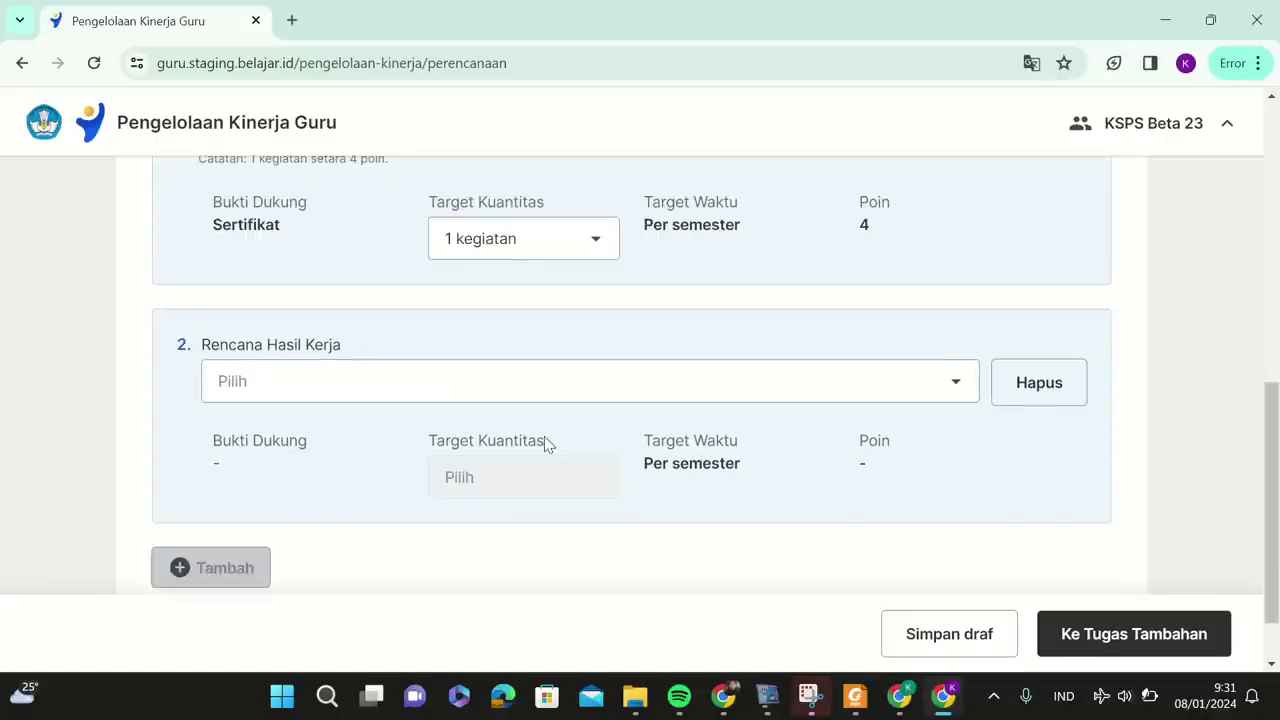
left_click(531, 319)
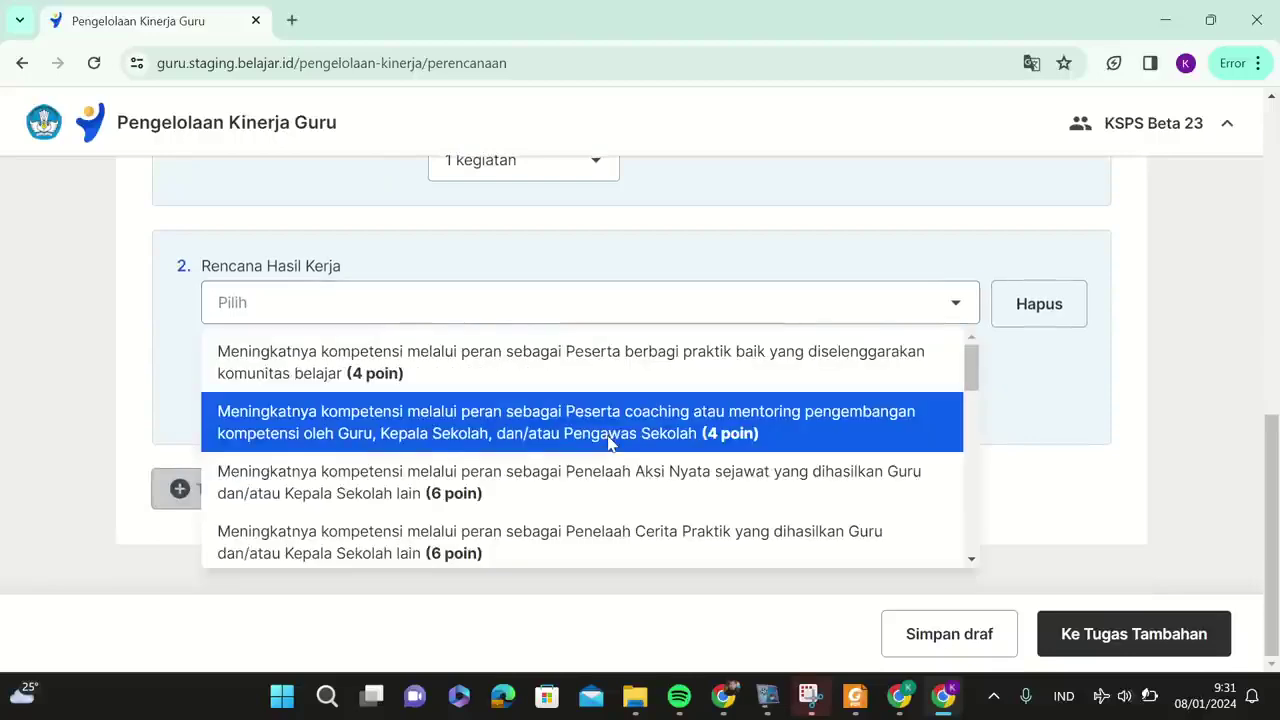
scroll(610, 443, "down", 3)
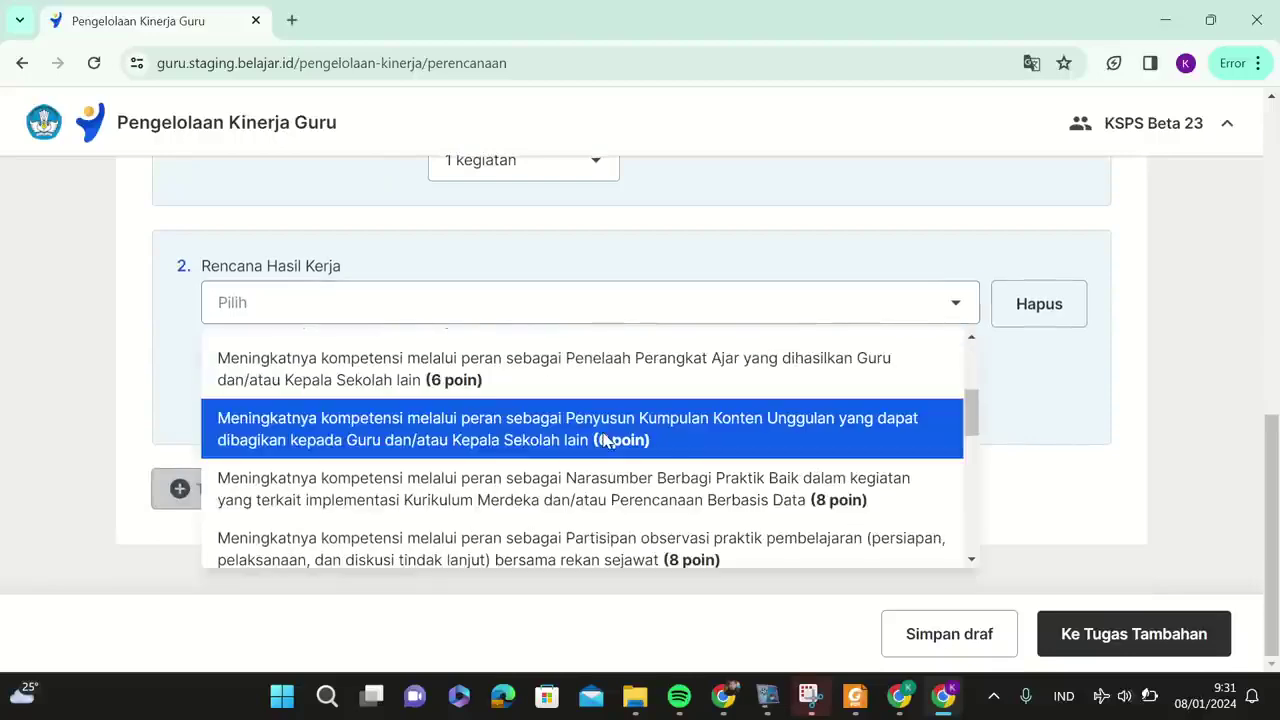
scroll(676, 476, "down", 3)
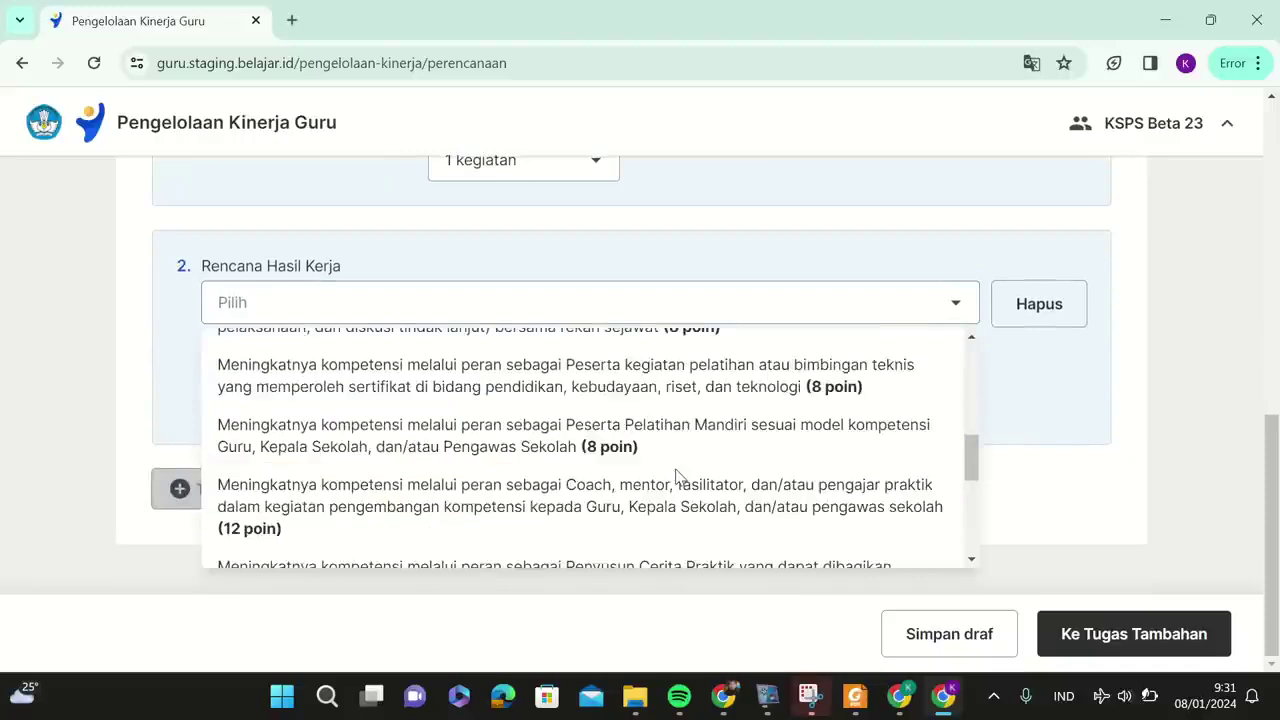
scroll(676, 478, "down", 2)
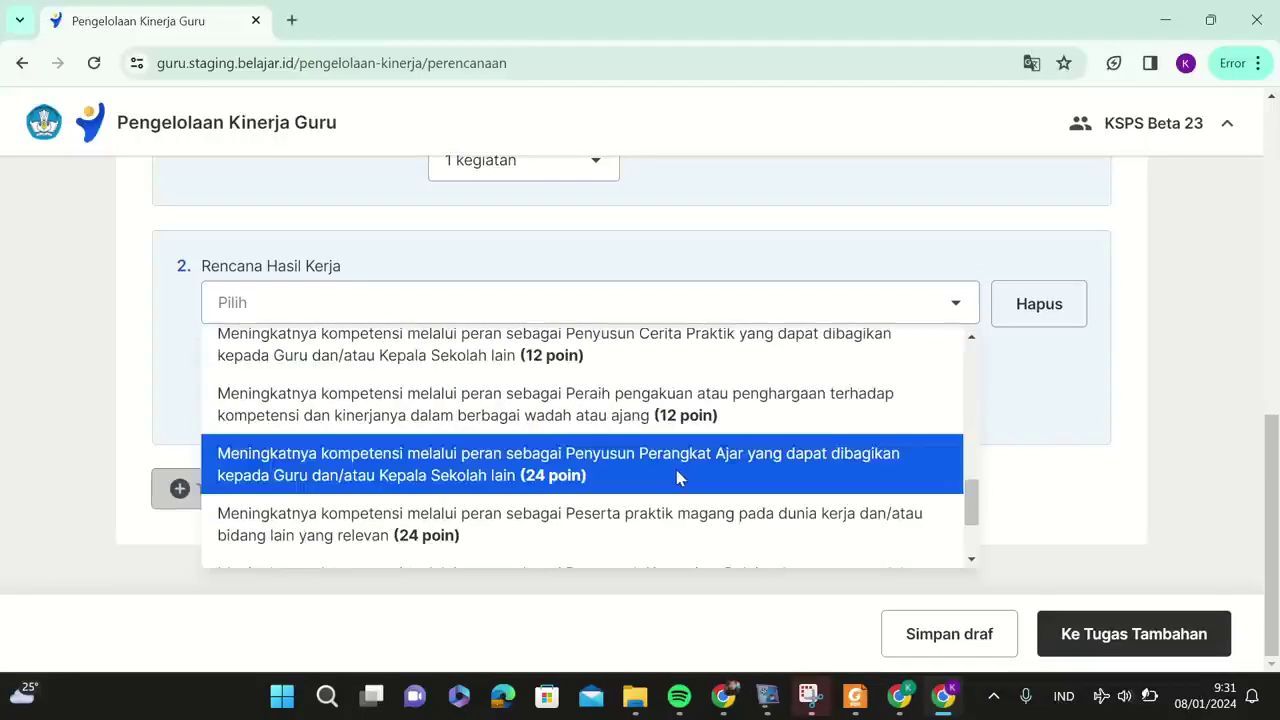
scroll(708, 527, "down", 1)
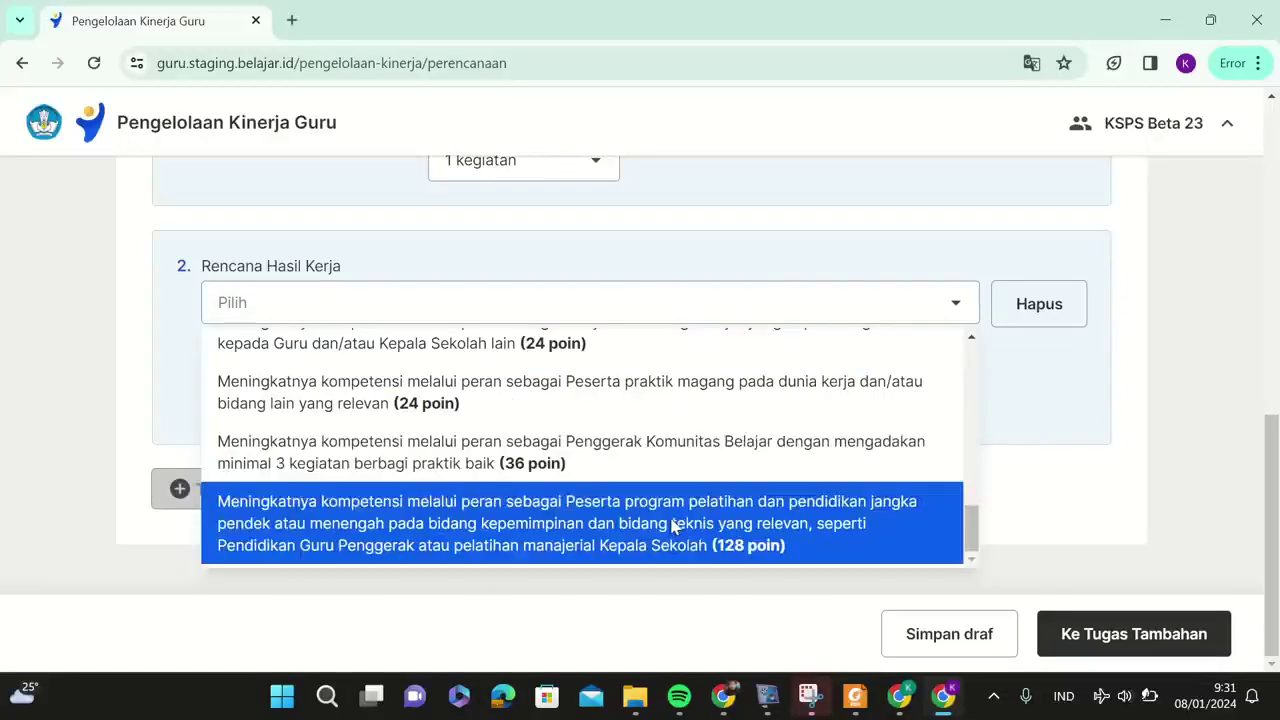
scroll(675, 525, "up", 3)
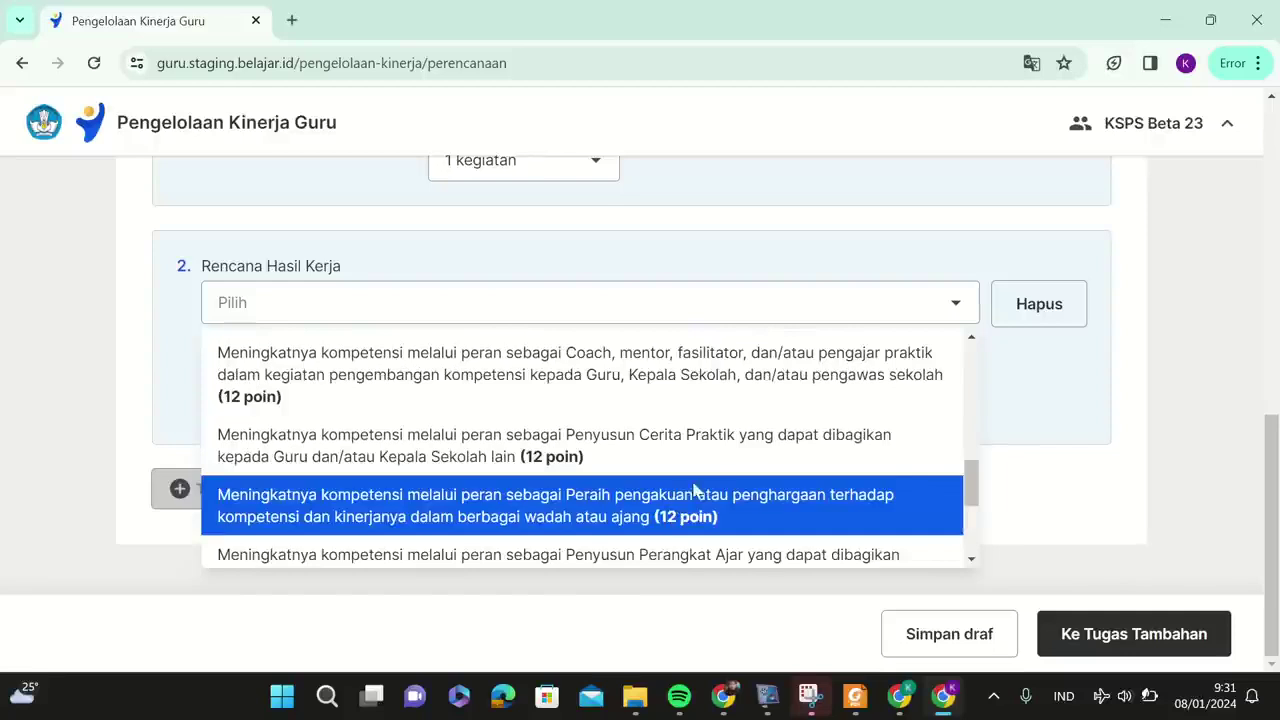
scroll(690, 485, "up", 3)
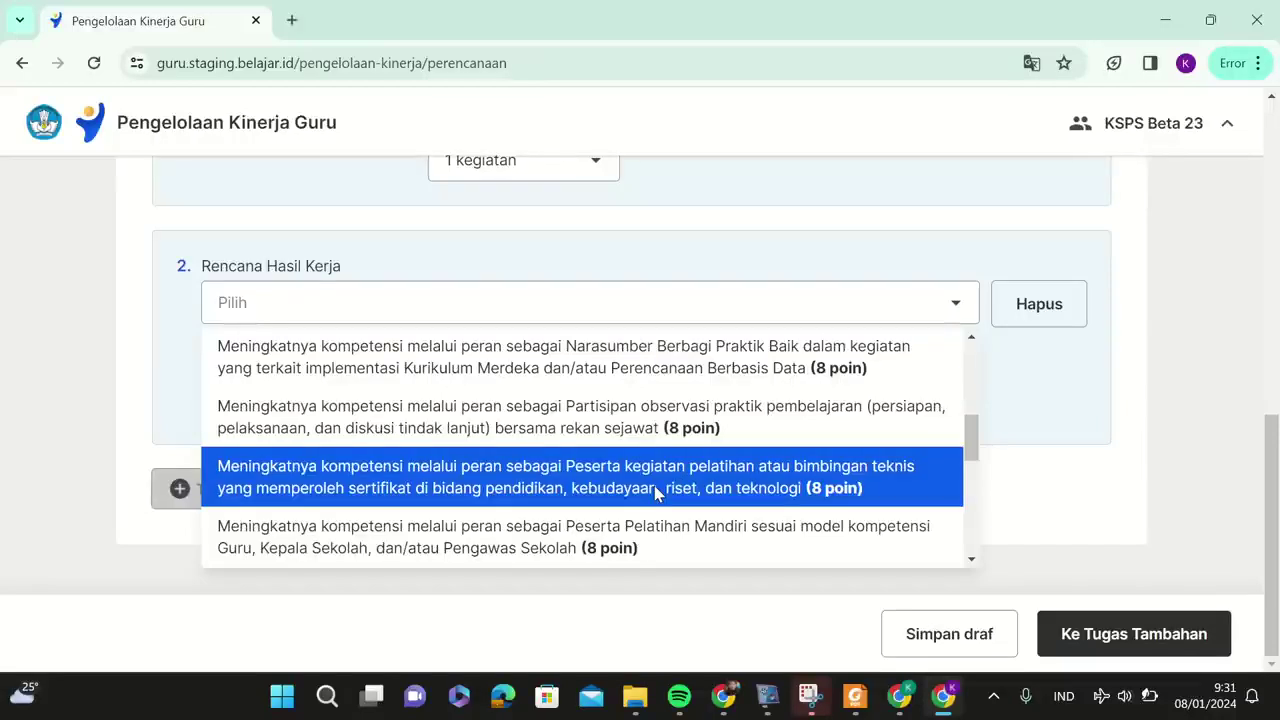
left_click(656, 492)
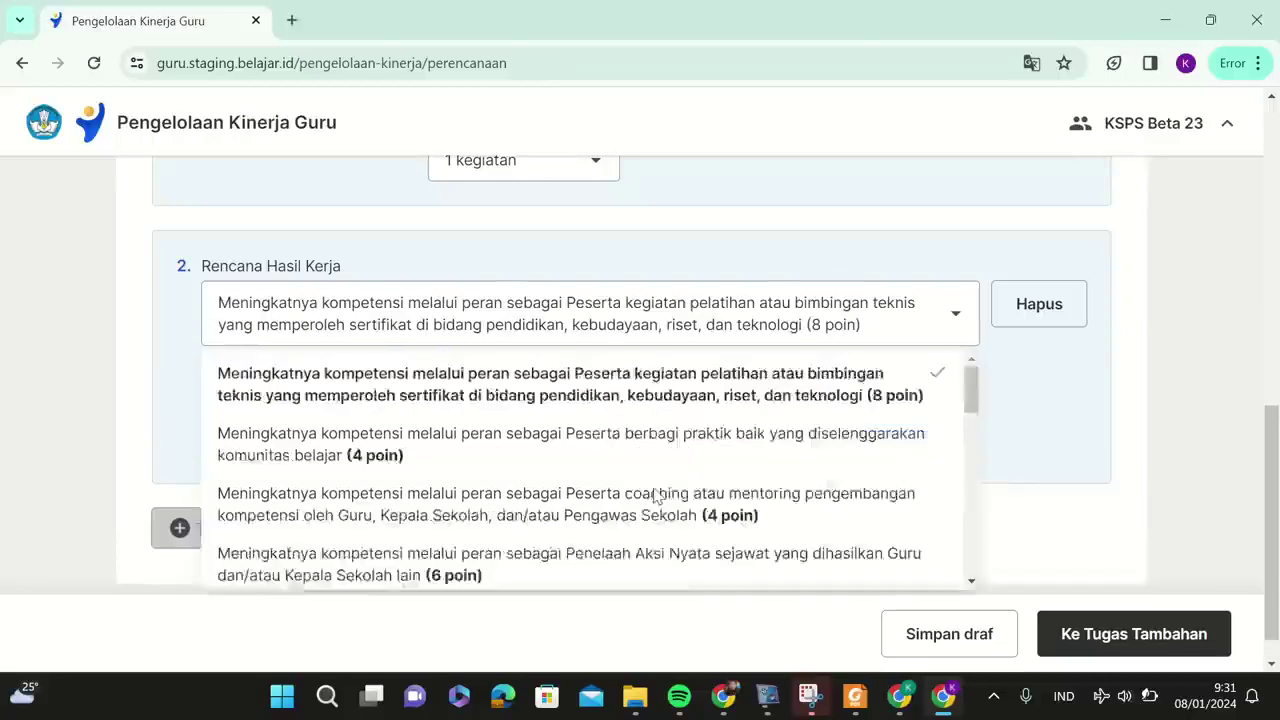
Set the second plan's Target Kuantitas to 2 kegiatan and check the total points against the semester minimum.
scroll(812, 394, "up", 2)
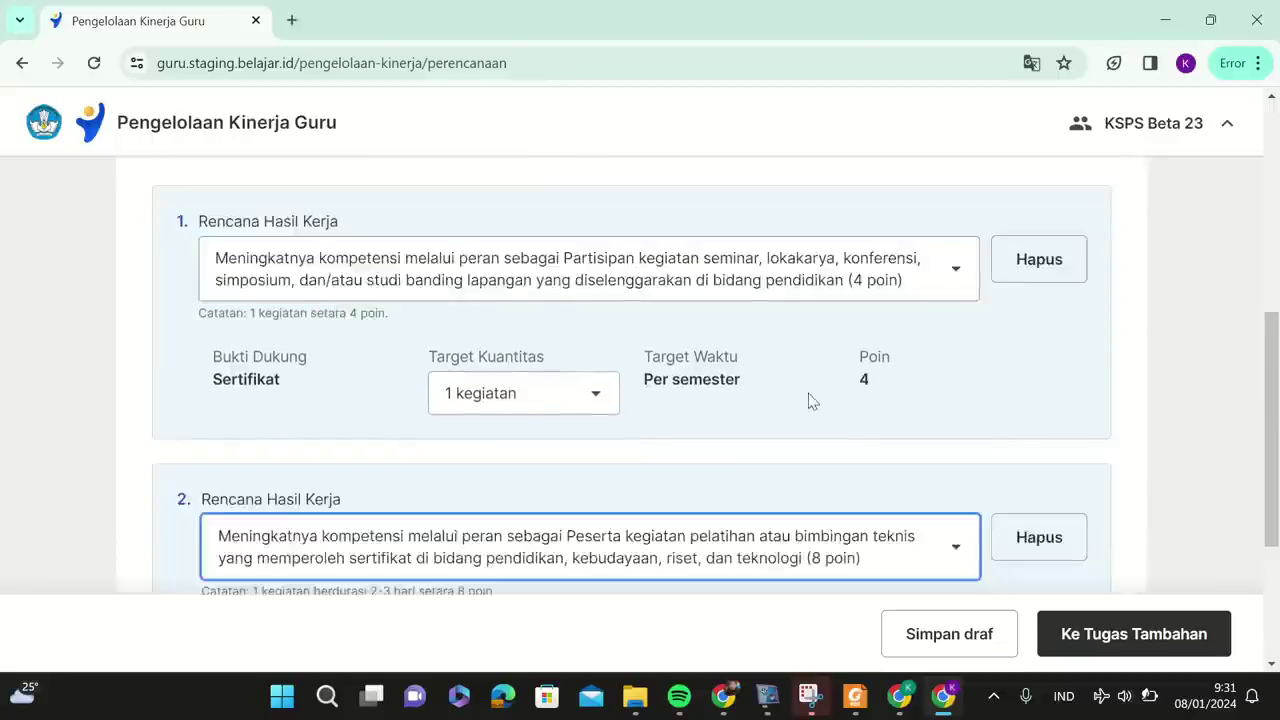
scroll(797, 503, "down", 2)
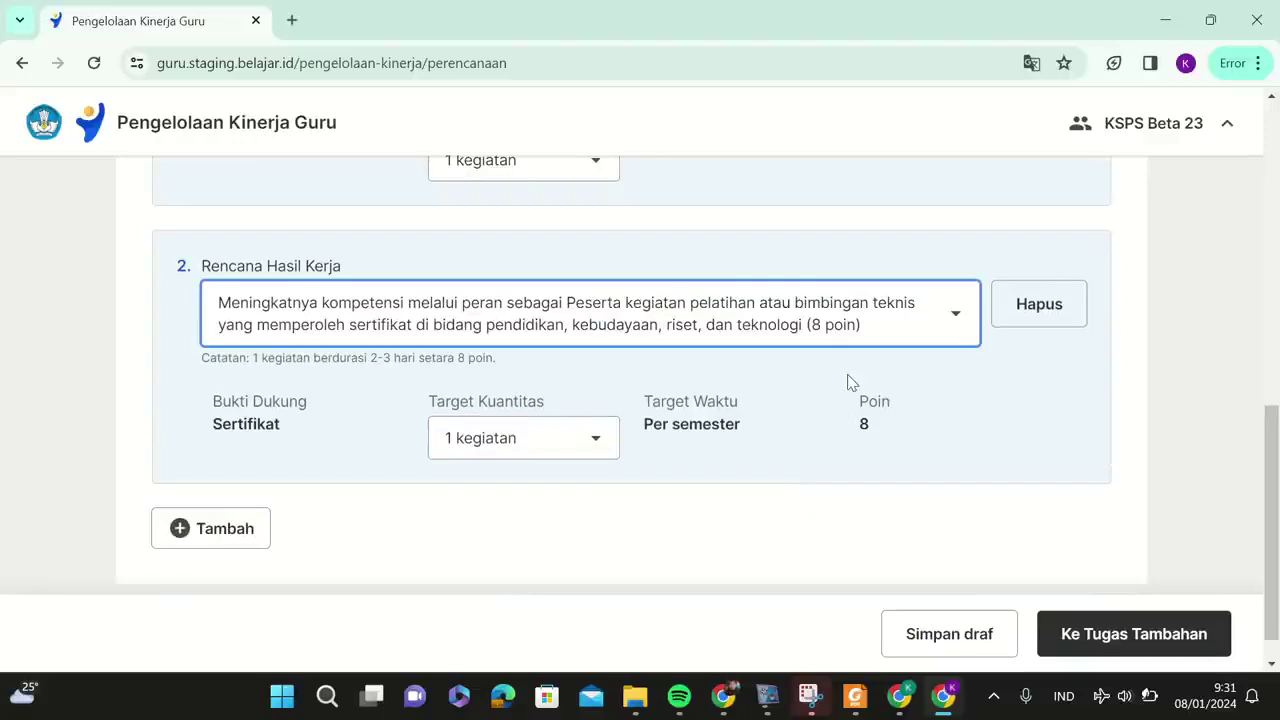
scroll(849, 380, "up", 2)
scroll(848, 384, "down", 2)
scroll(849, 387, "up", 2)
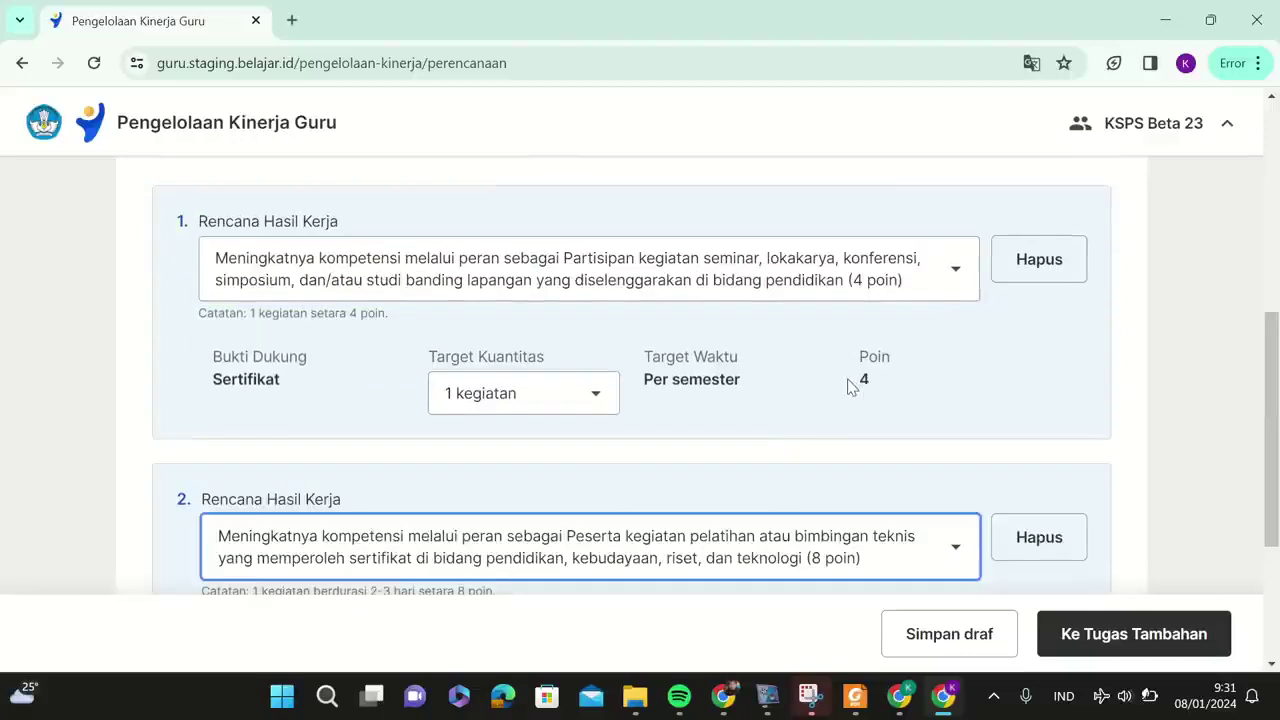
scroll(849, 390, "down", 2)
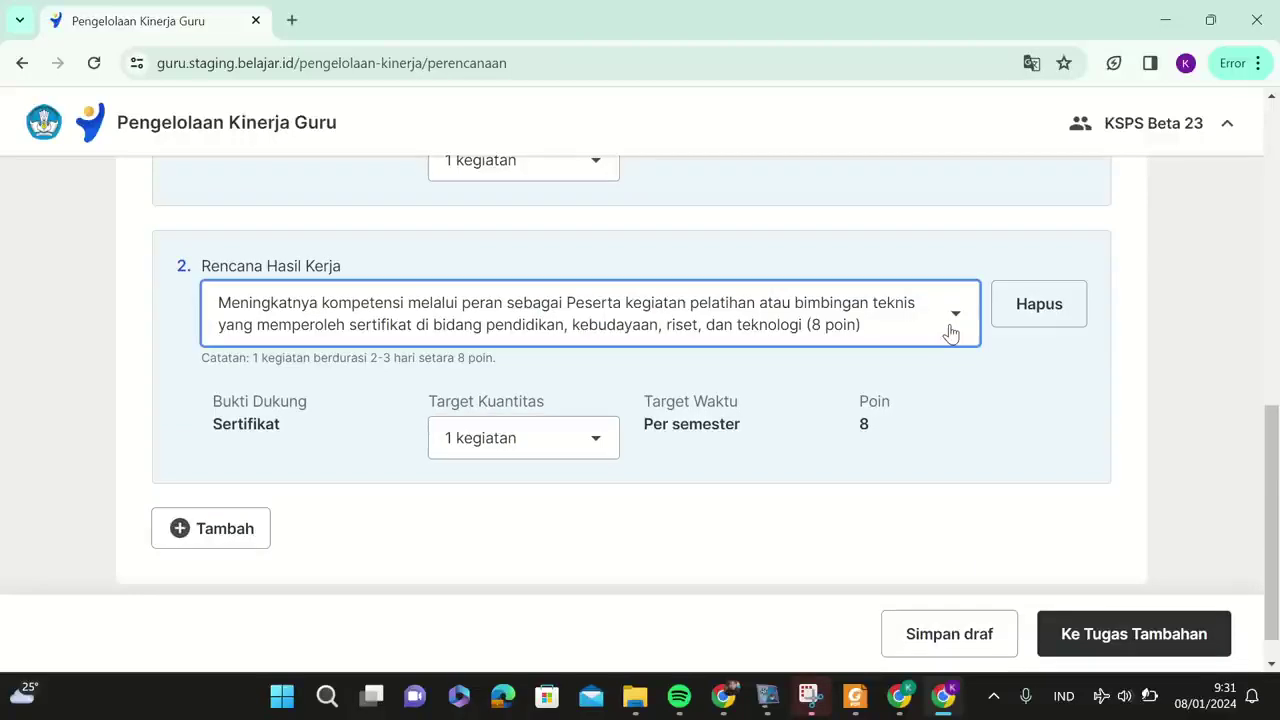
left_click(594, 440)
left_click(527, 530)
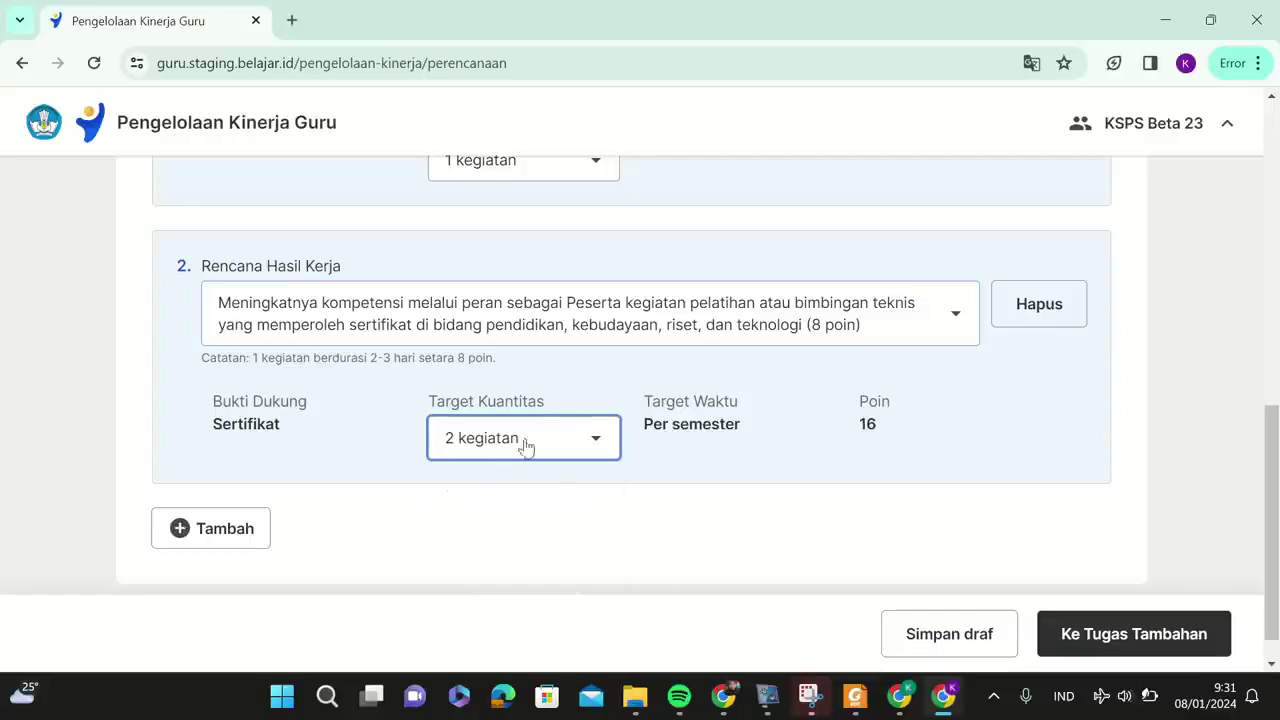
scroll(689, 446, "up", 8)
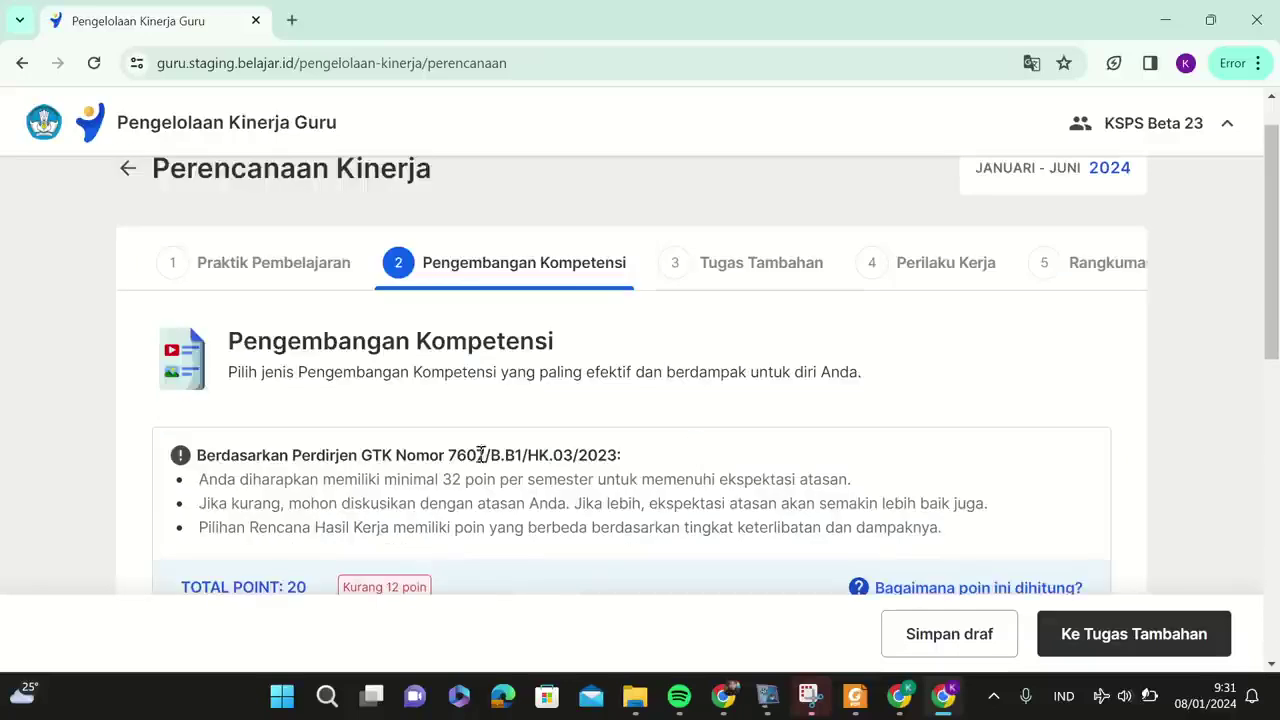
scroll(420, 490, "down", 3)
scroll(414, 375, "down", 5)
Add a third Rencana Hasil Kerja and choose Penggerak Komunitas Belajar dengan mengadakan minimal 3 kegiatan berbagi praktik baik (36 poin).
left_click(234, 529)
scroll(645, 510, "down", 3)
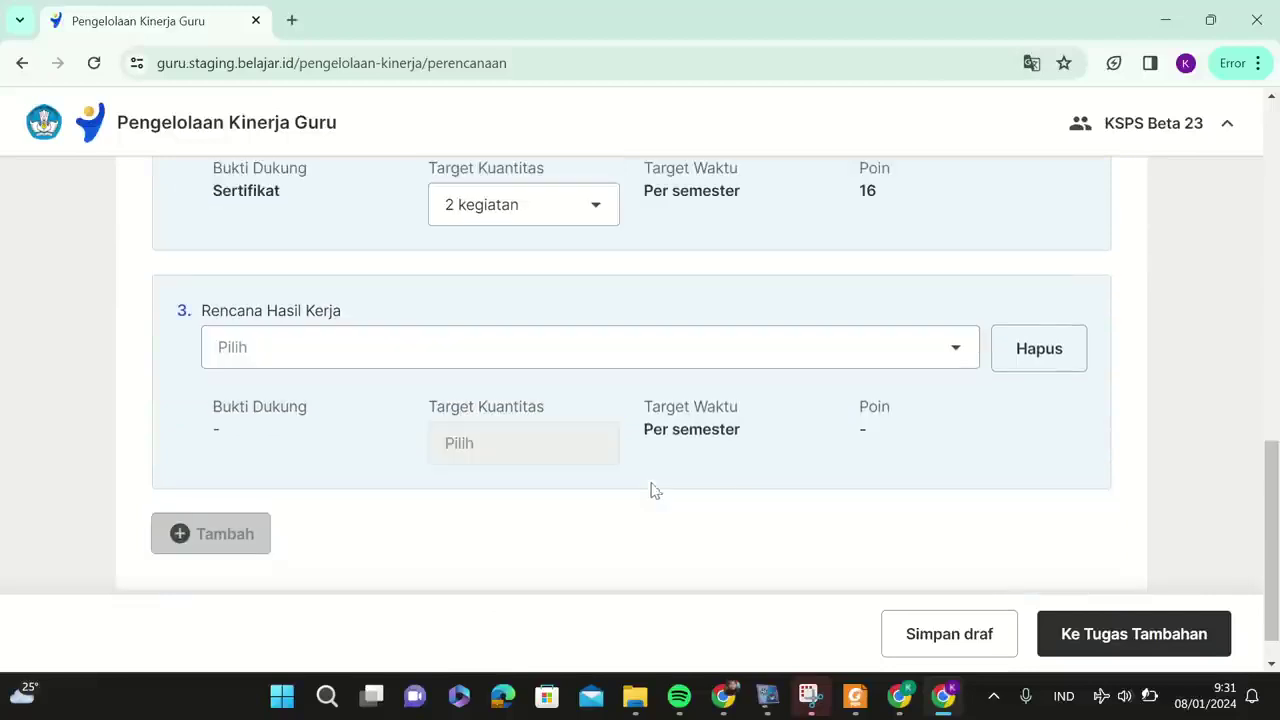
left_click(607, 355)
scroll(670, 455, "down", 5)
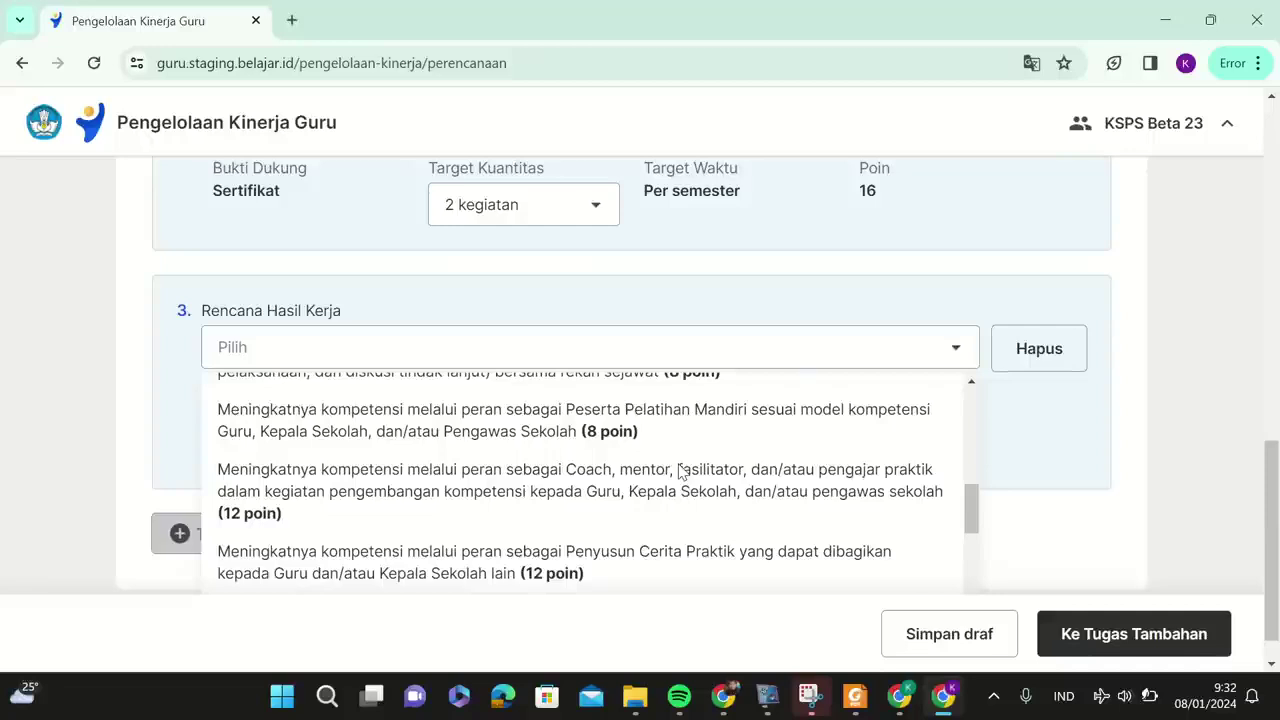
scroll(680, 471, "down", 3)
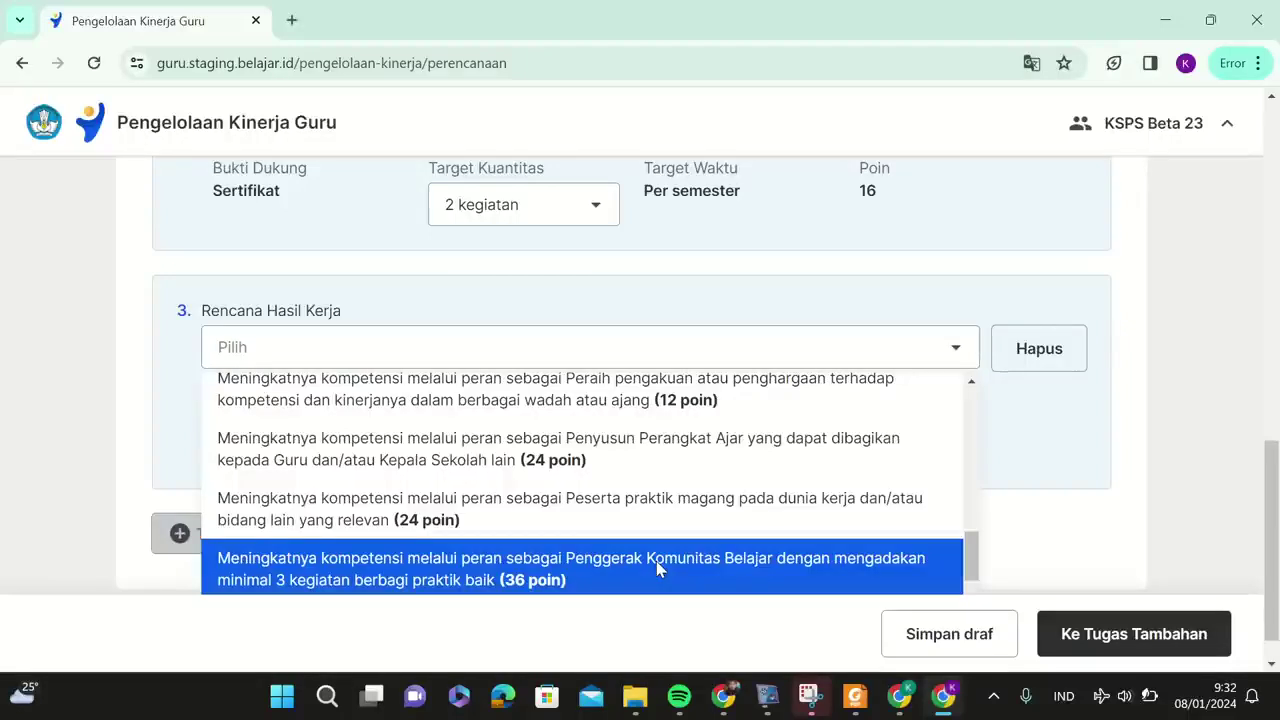
left_click(656, 561)
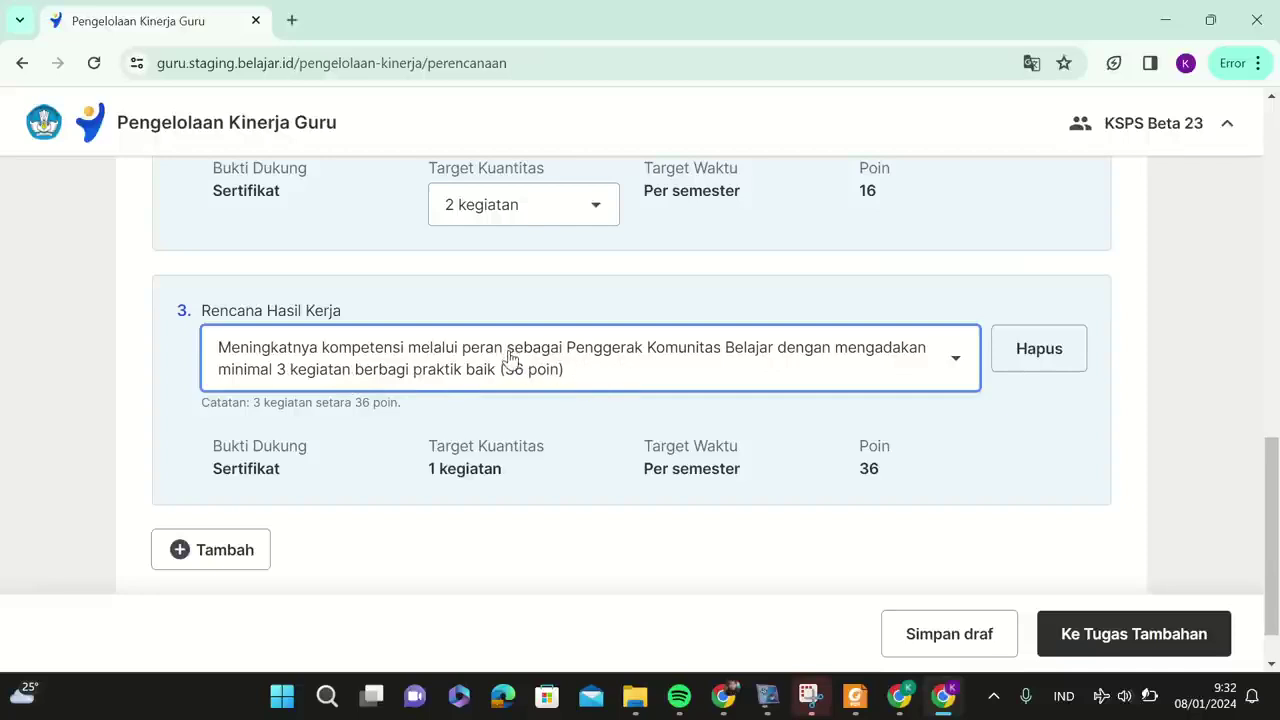
Review the total points and the three Rencana Hasil Kerja entries on the Pengembangan Kompetensi page.
scroll(510, 354, "up", 5)
scroll(510, 354, "up", 2)
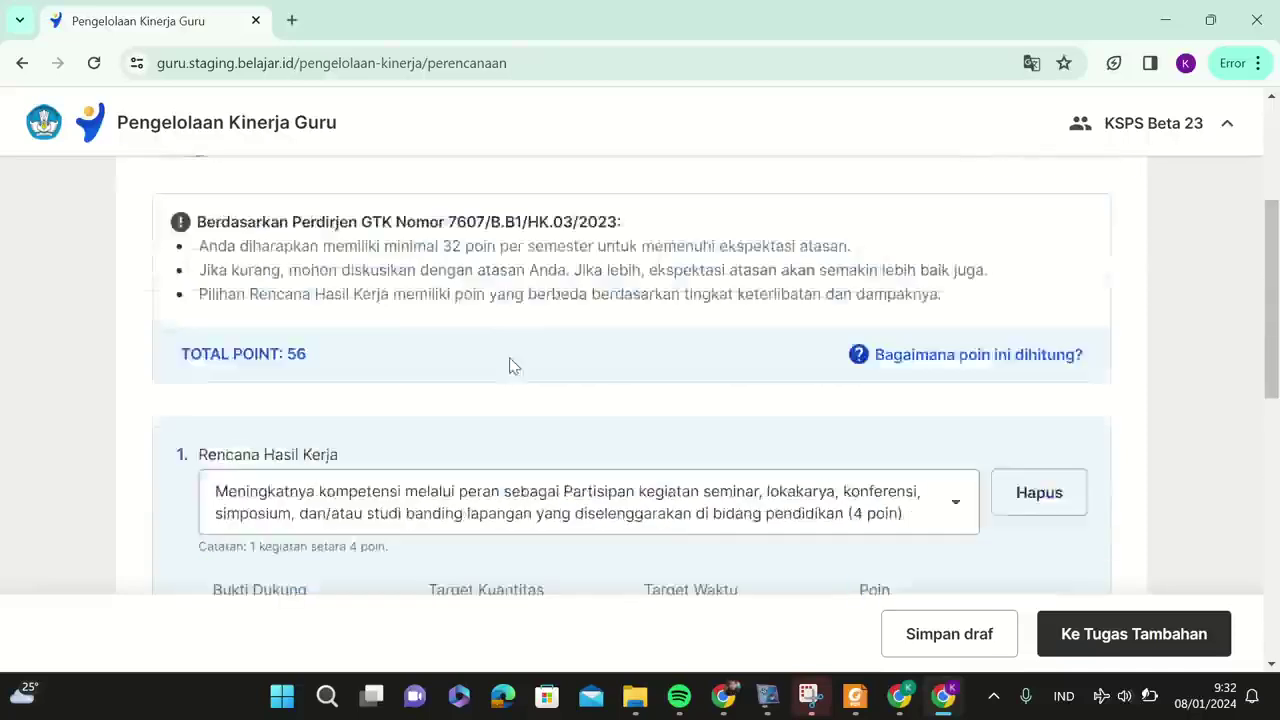
scroll(508, 360, "down", 7)
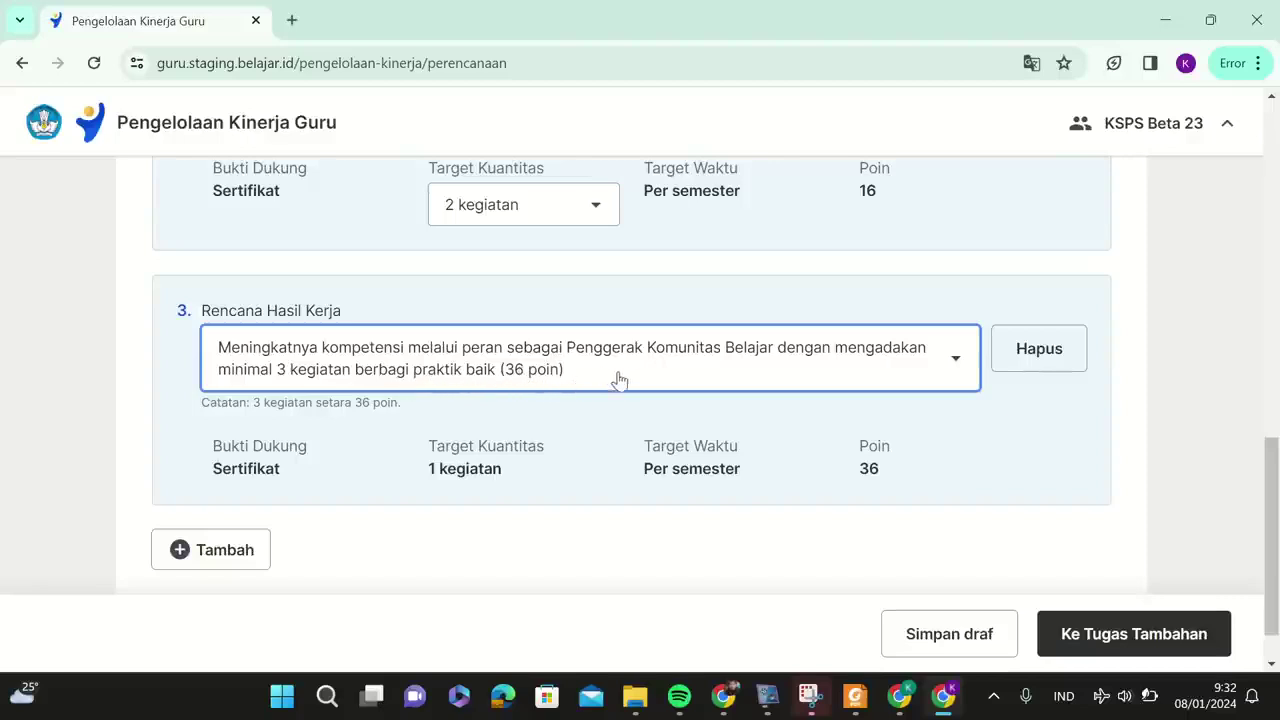
scroll(748, 380, "up", 6)
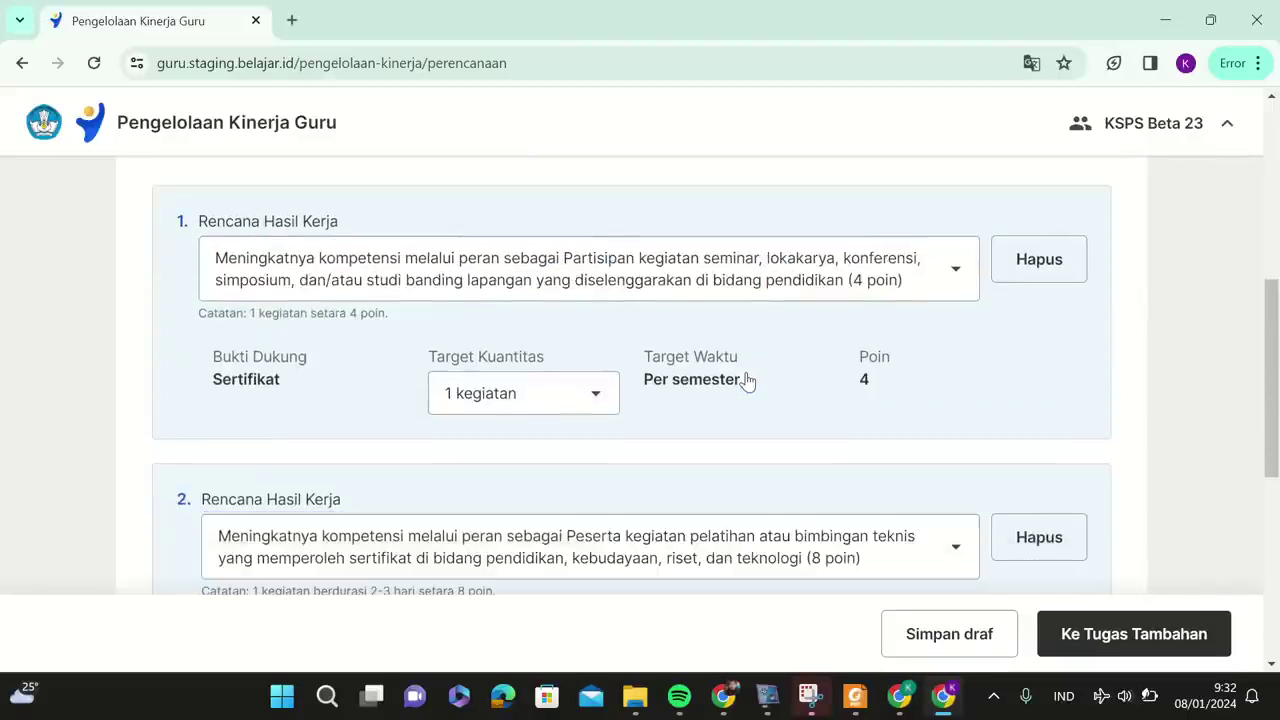
scroll(748, 372, "down", 1)
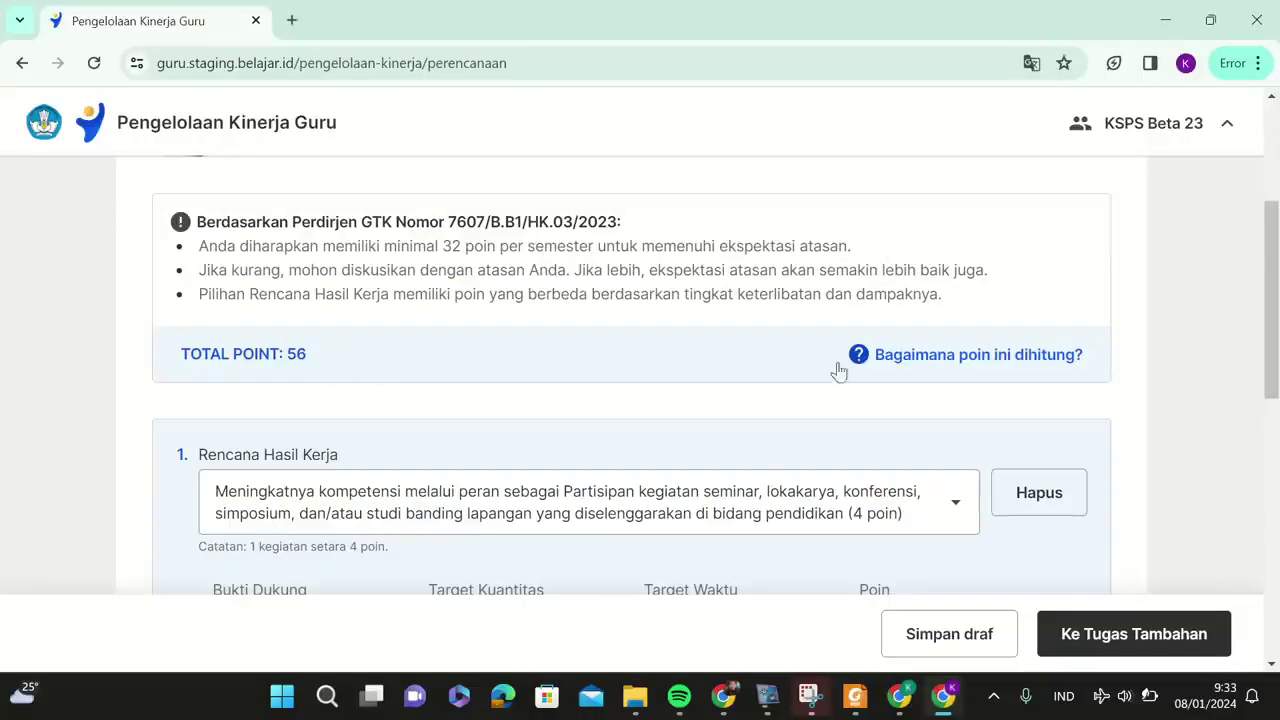
scroll(950, 388, "down", 9)
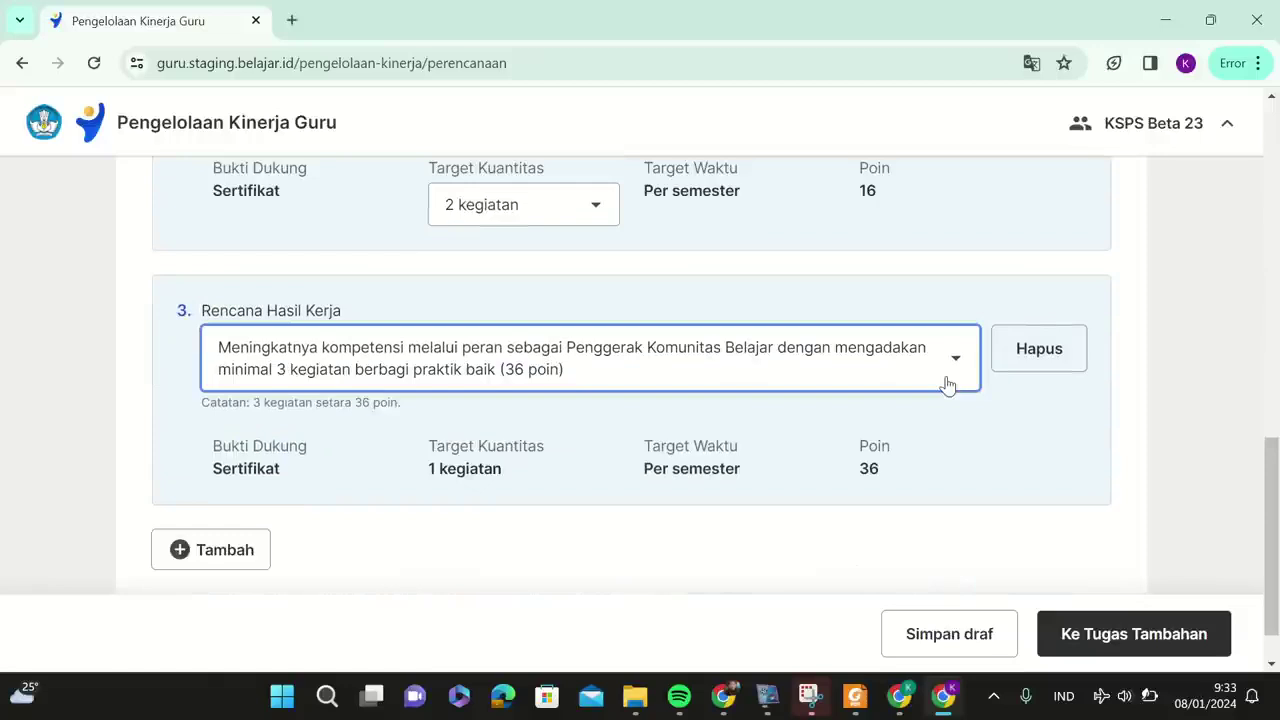
scroll(948, 386, "down", 1)
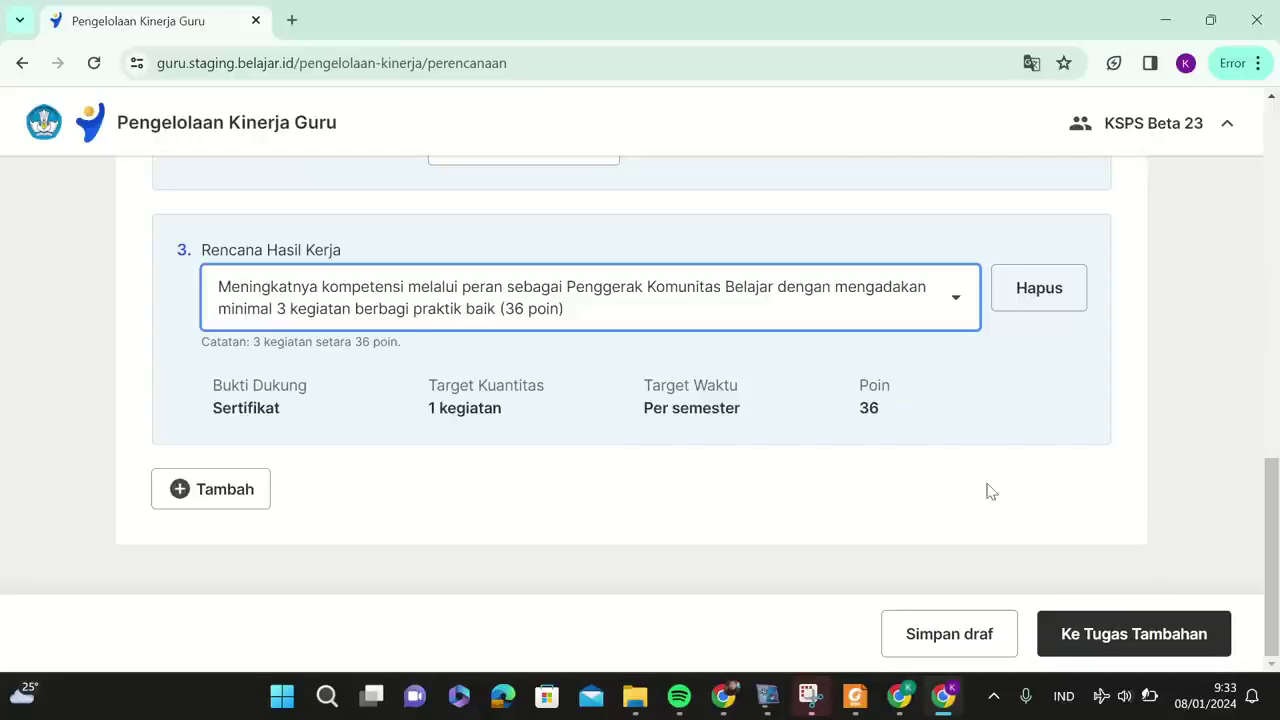
Save the Perencanaan Kinerja as a draft and reopen it to check the Praktik Pembelajaran section.
left_click(972, 645)
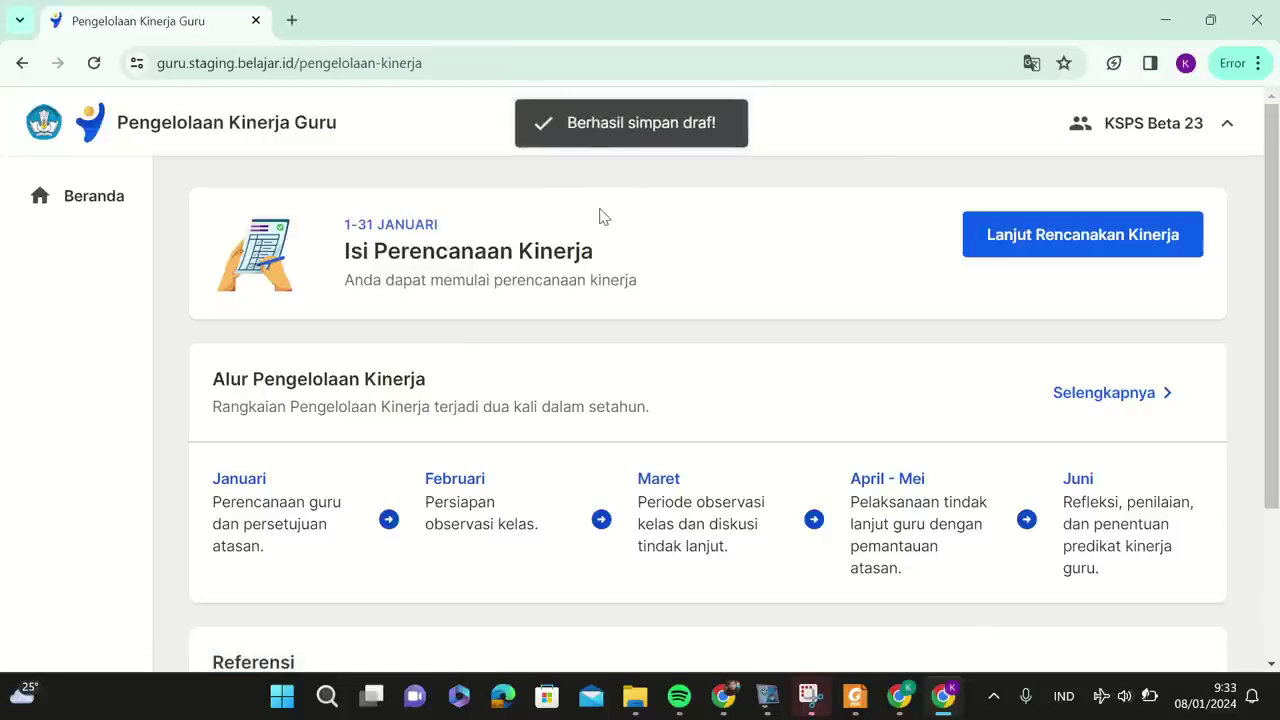
left_click(1052, 249)
scroll(897, 286, "down", 9)
scroll(900, 288, "up", 4)
scroll(898, 290, "up", 5)
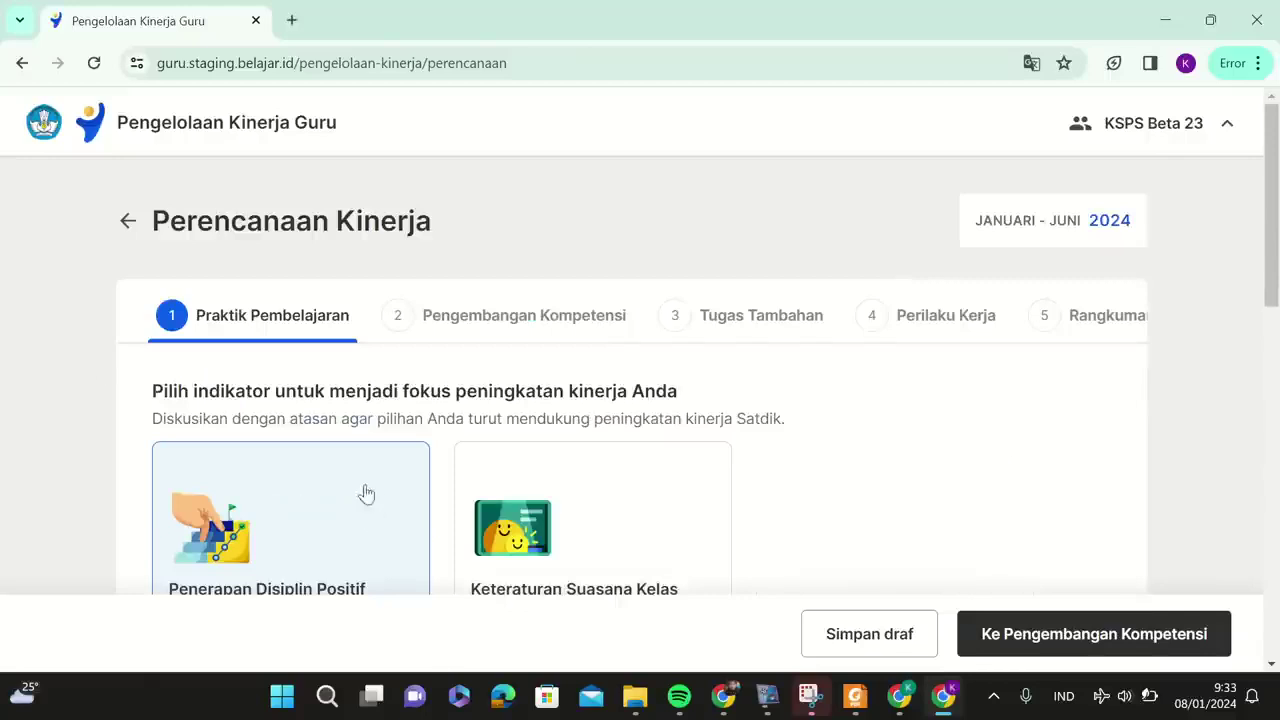
Advance the reopened plan past Praktik Pembelajaran and Pengembangan Kompetensi to the optional Tugas Tambahan section.
scroll(370, 491, "down", 2)
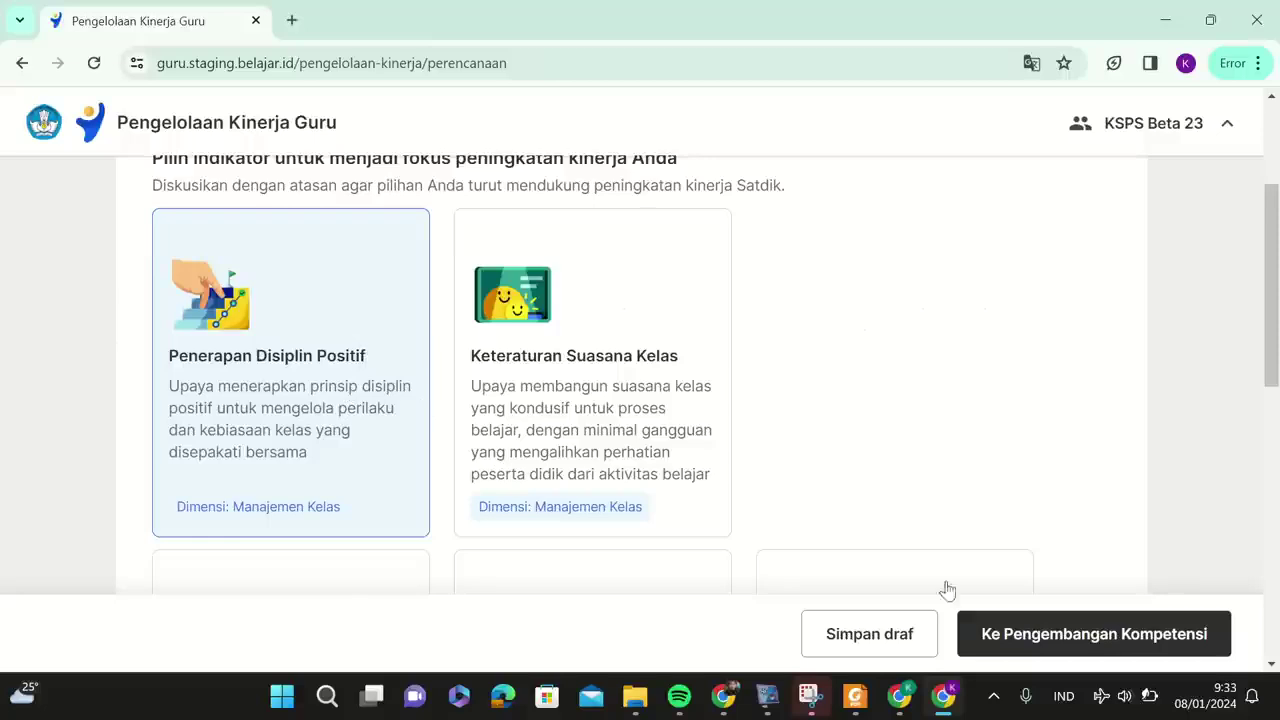
left_click(1093, 632)
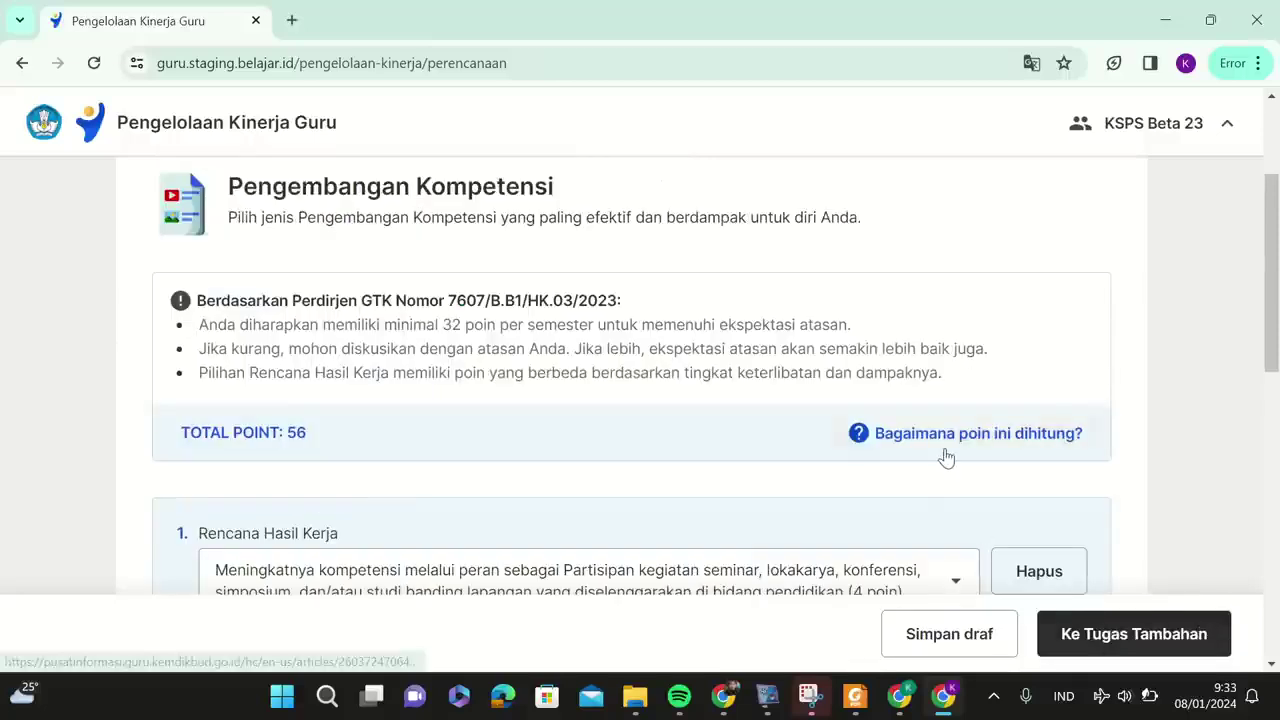
scroll(943, 457, "down", 5)
scroll(793, 410, "down", 4)
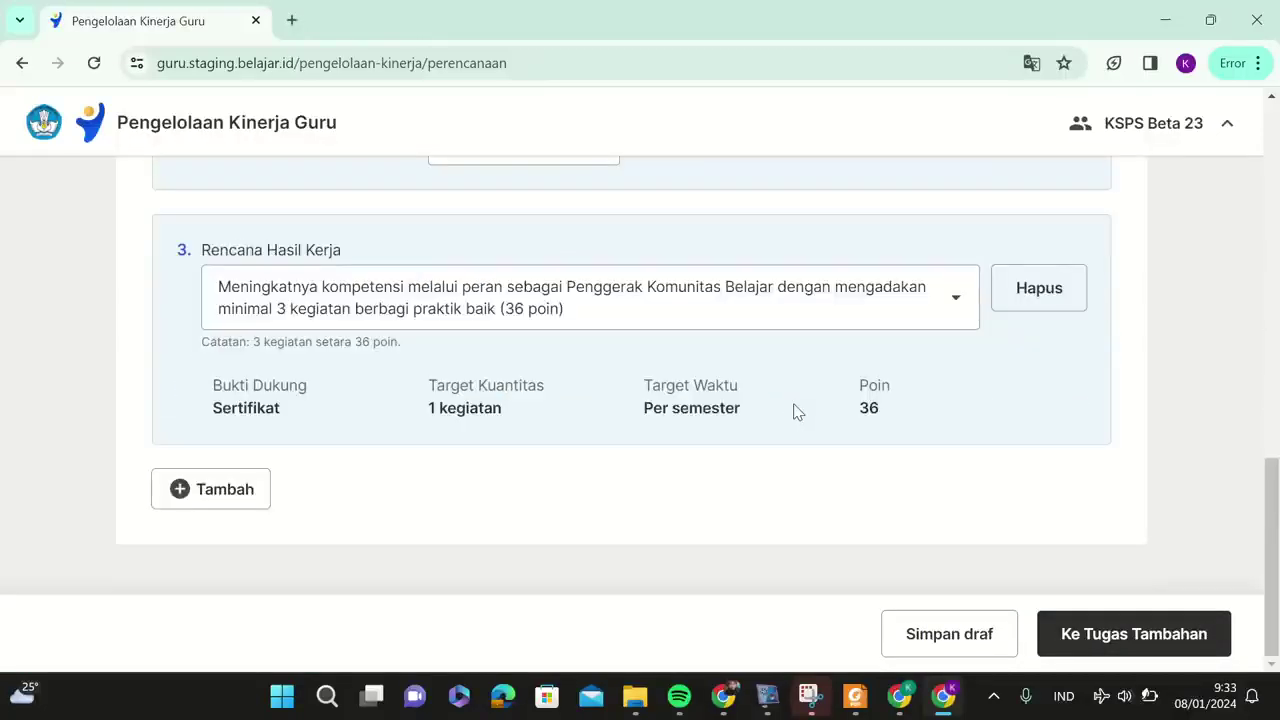
left_click(1153, 645)
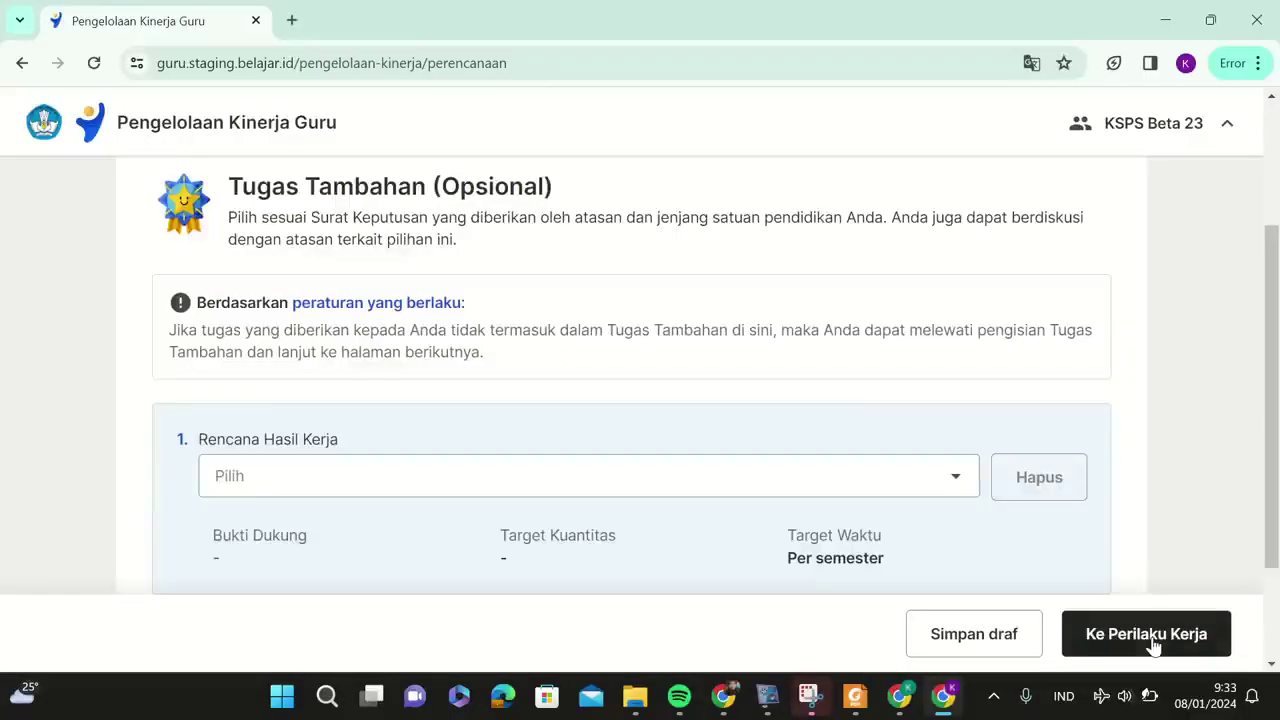
Open the applicable regulations article for Tugas Tambahan in a separate tab and read its "Perlu diketahui!" notes.
right_click(410, 313)
left_click(457, 248)
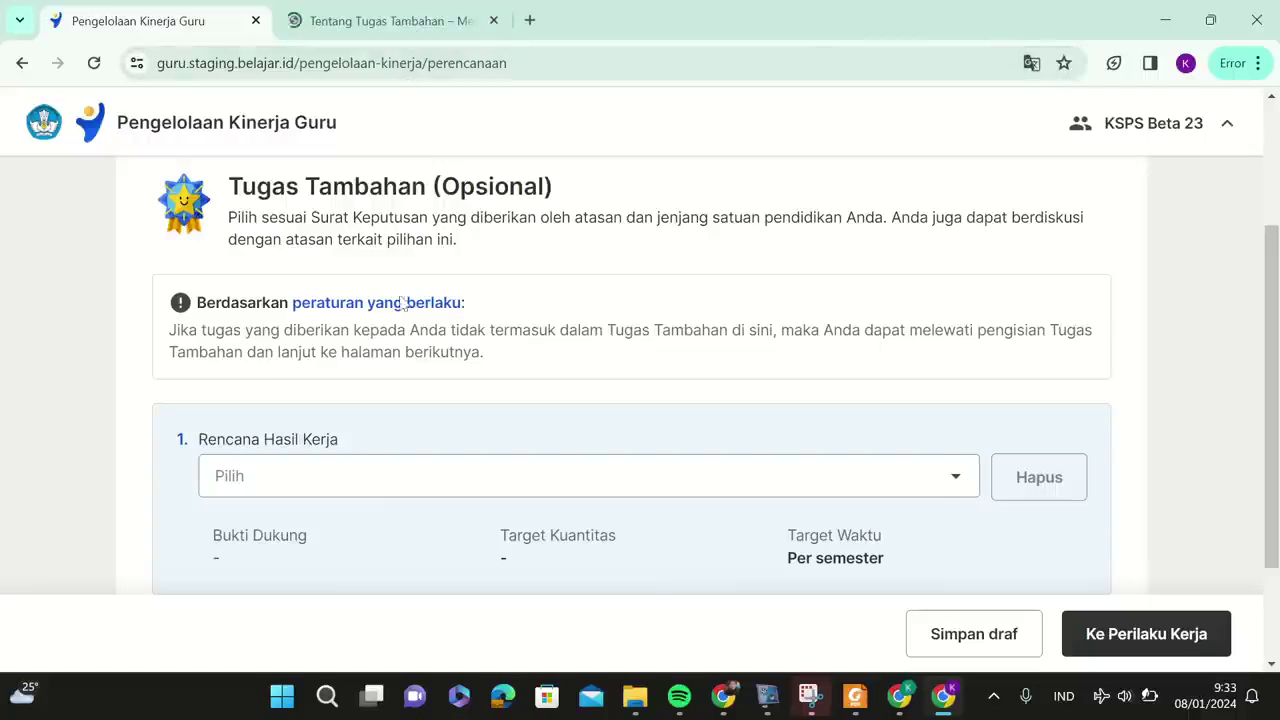
left_click(425, 28)
scroll(650, 410, "down", 10)
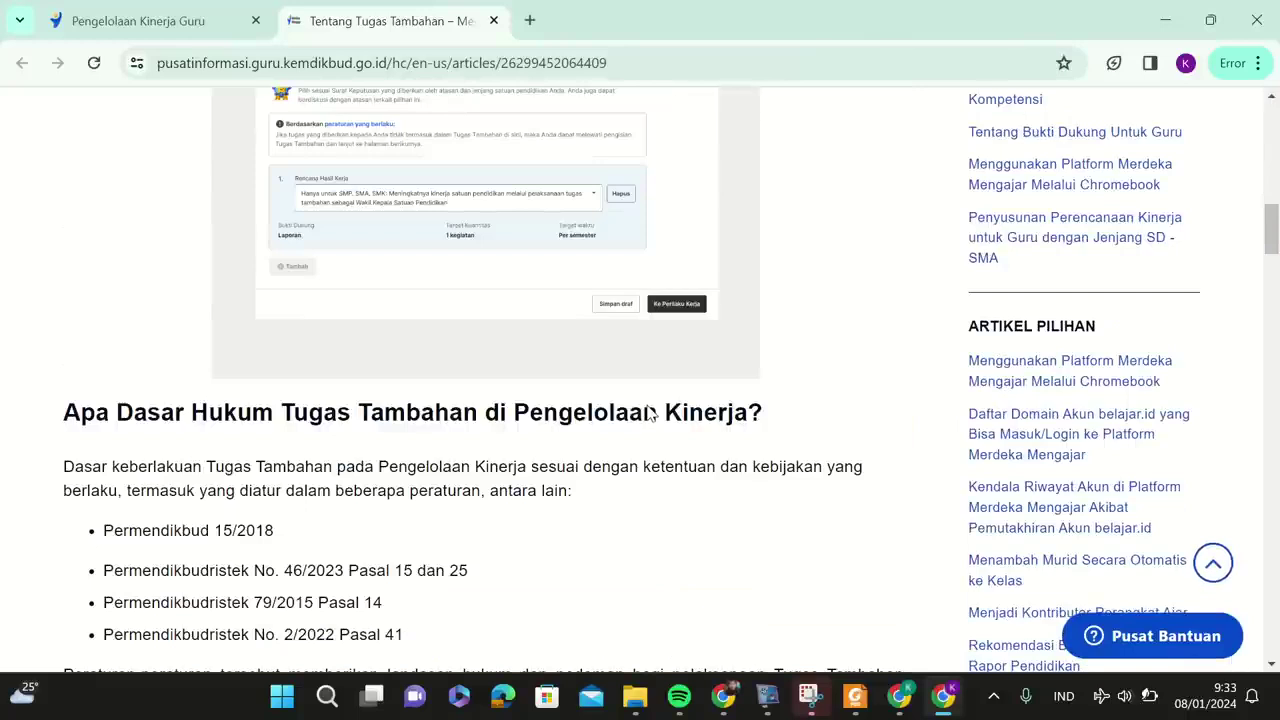
scroll(648, 405, "up", 4)
scroll(647, 412, "down", 2)
scroll(647, 412, "up", 2)
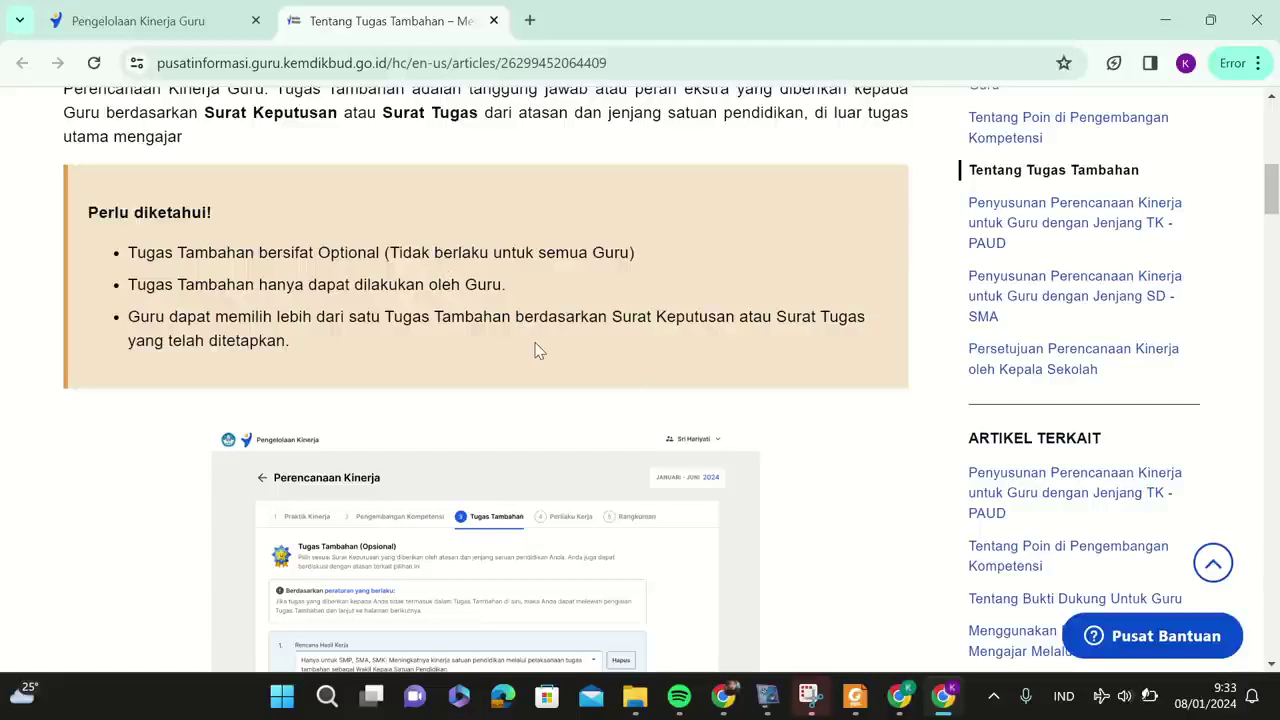
scroll(538, 350, "down", 2)
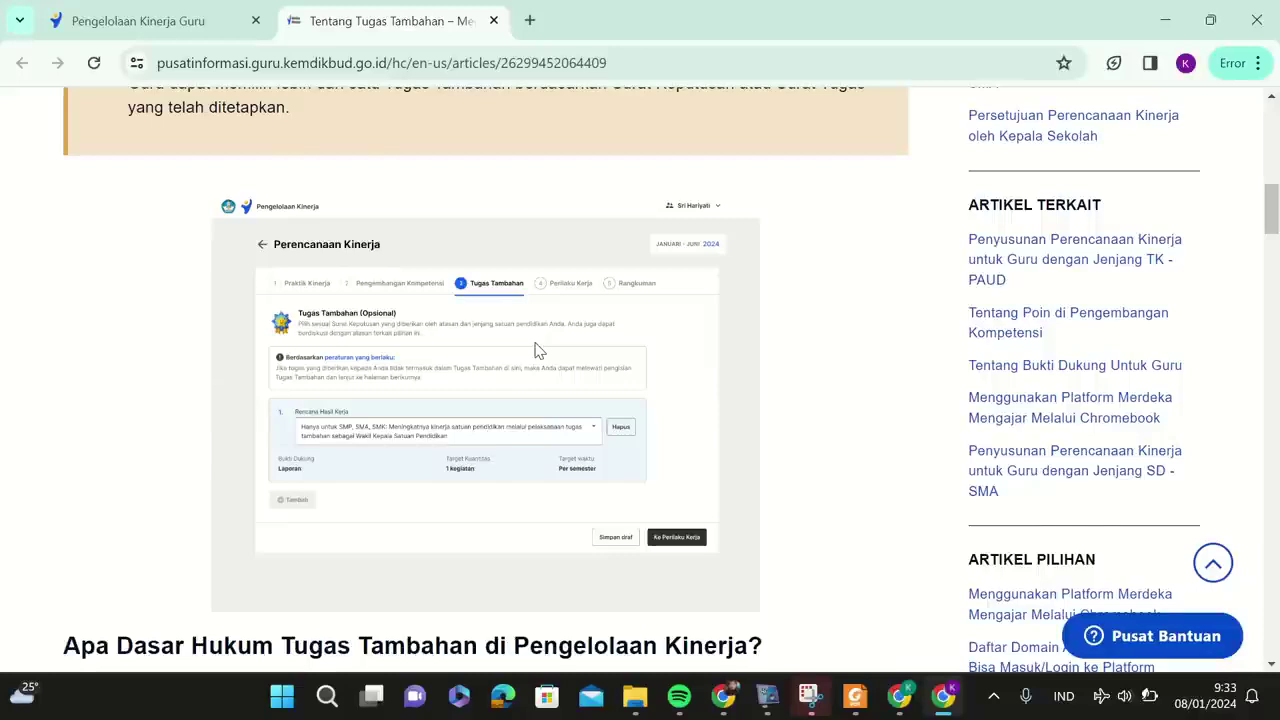
Examine the article's table of Tugas Tambahan options, with their school levels and legal basis, and the list of regulations.
scroll(538, 350, "down", 6)
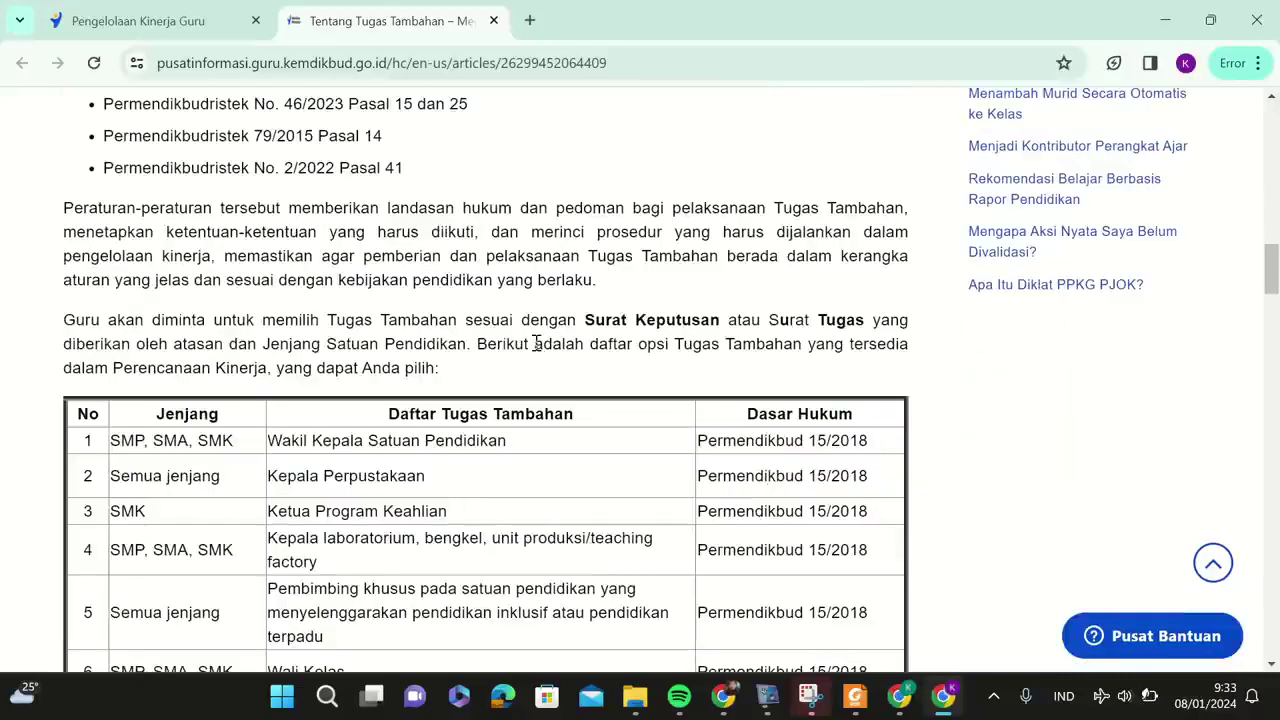
scroll(538, 345, "down", 2)
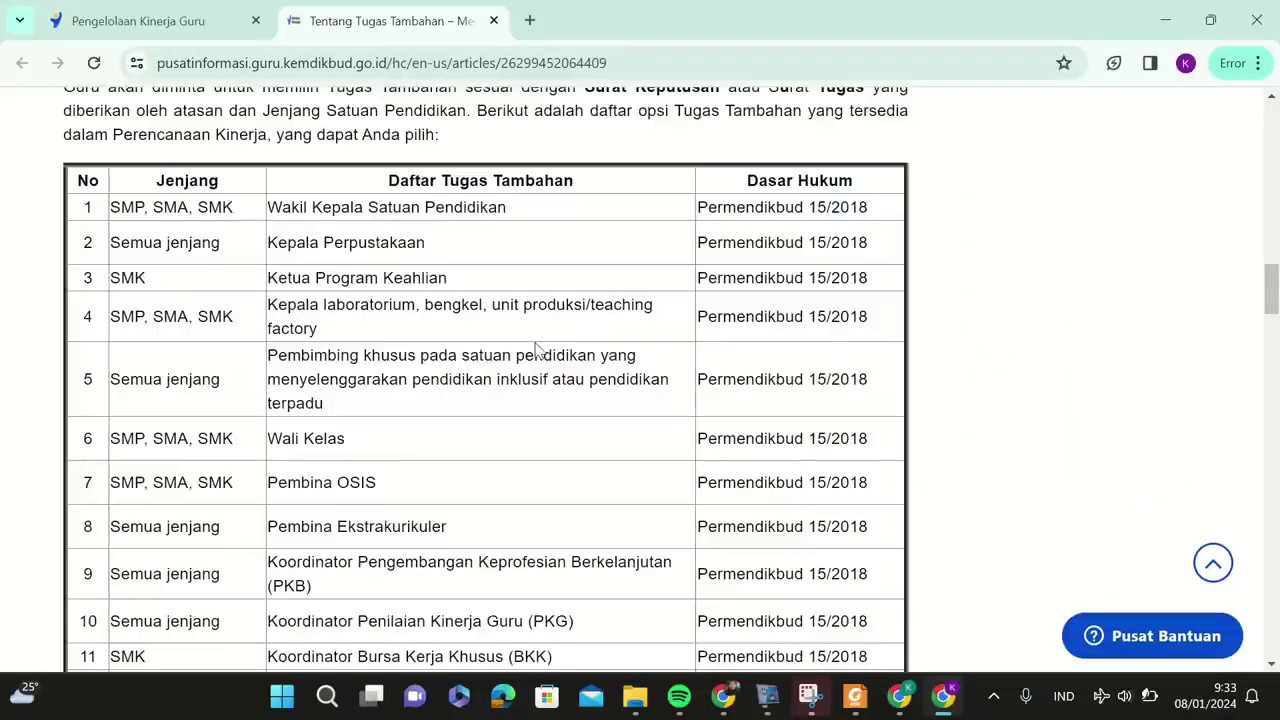
scroll(538, 348, "down", 2)
scroll(538, 350, "down", 2)
scroll(538, 350, "down", 2)
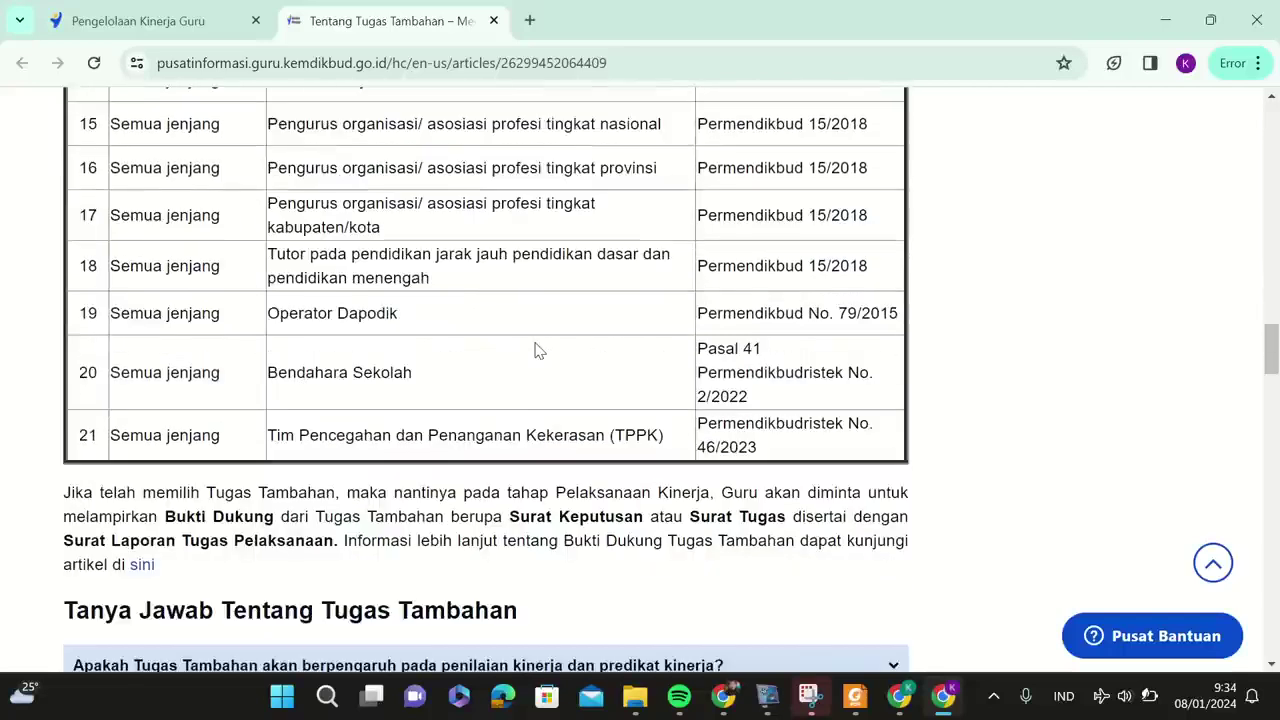
scroll(538, 350, "up", 2)
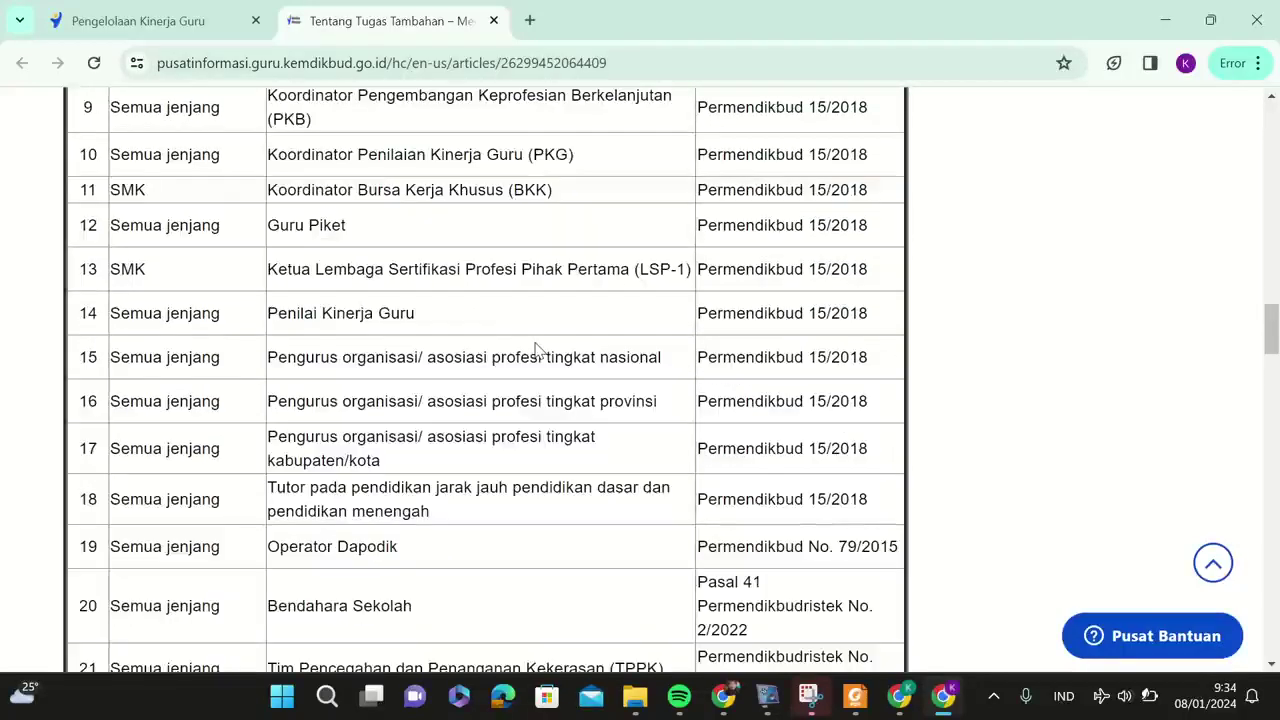
scroll(535, 355, "down", 2)
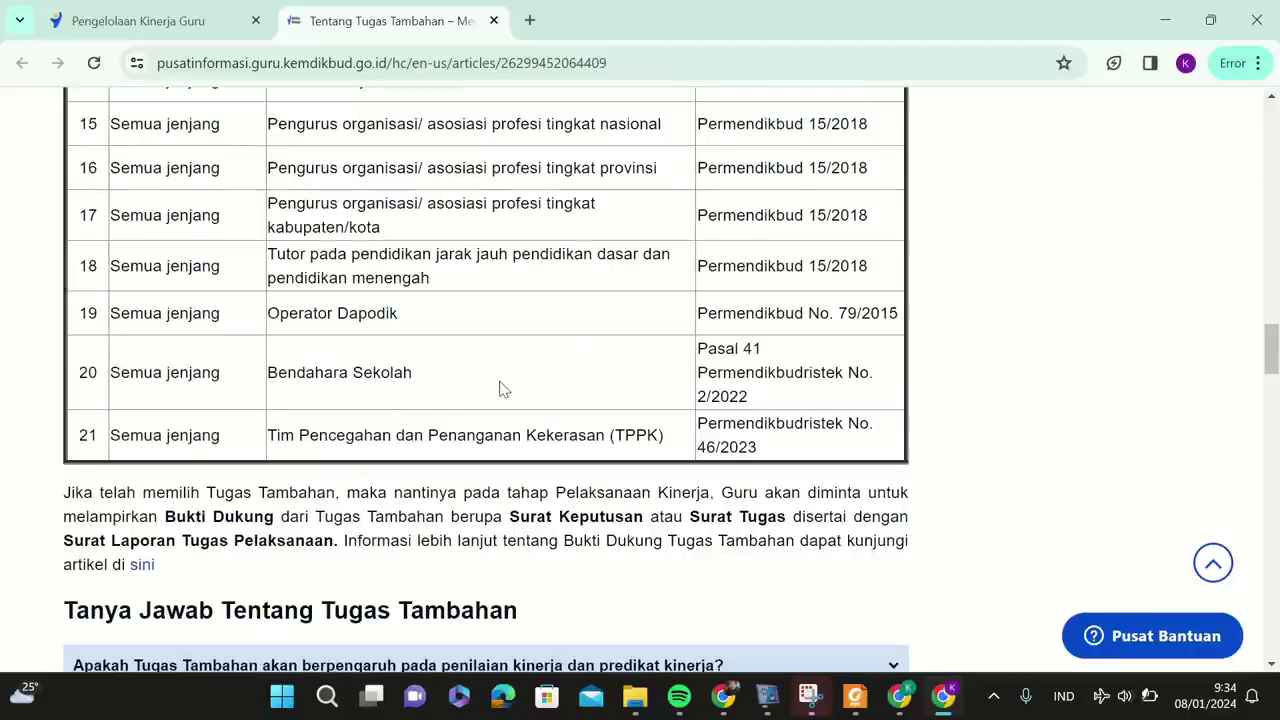
scroll(503, 390, "up", 6)
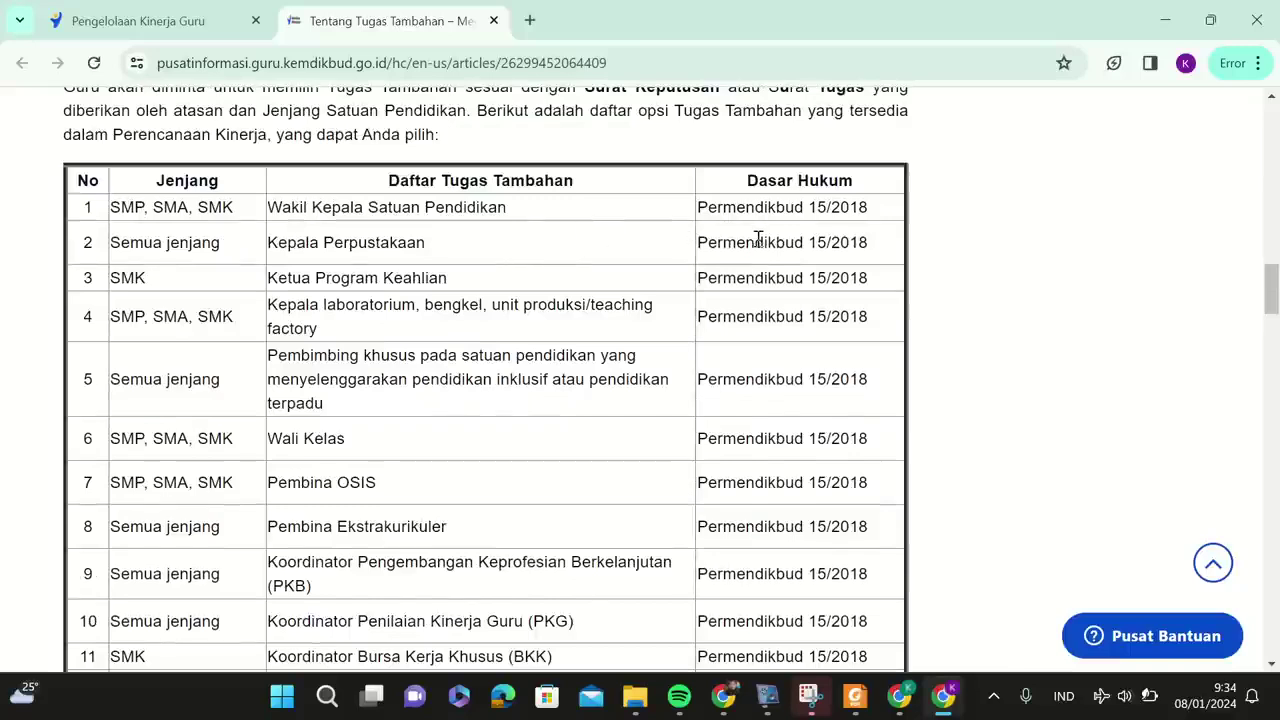
scroll(758, 240, "up", 4)
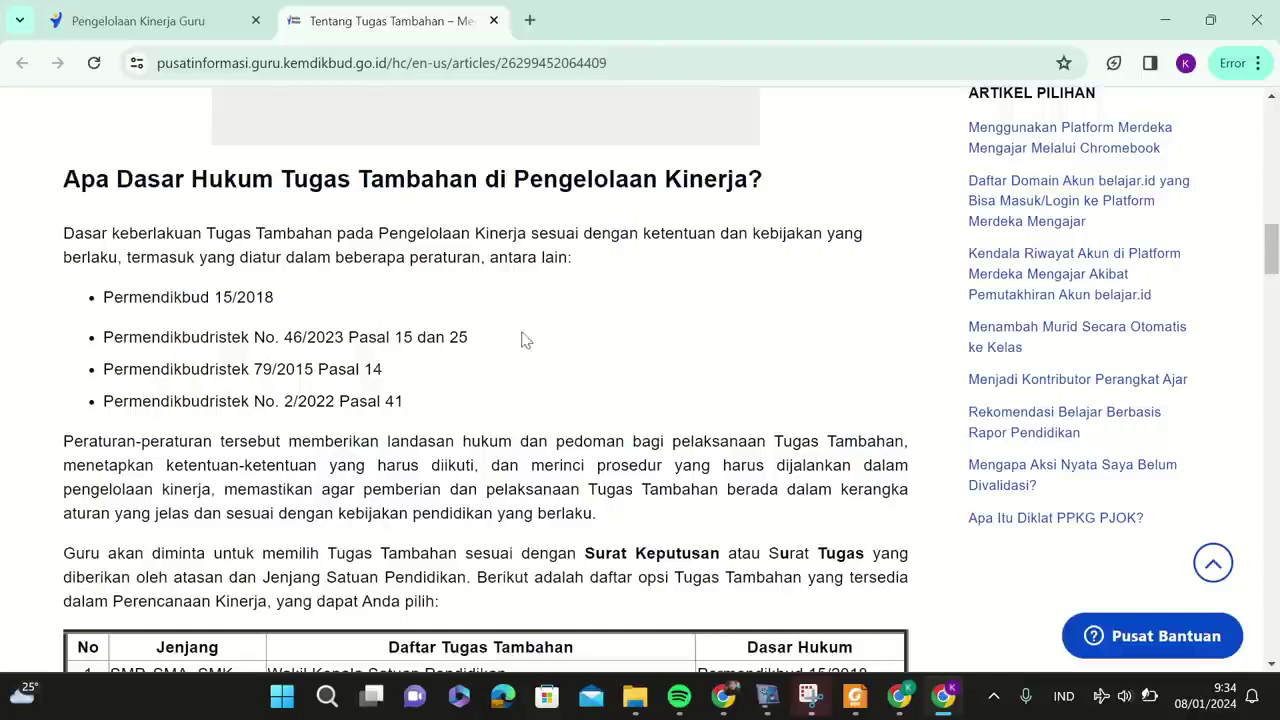
Return to the plan and choose Operator Data Pokok Pendidikan (Dapodik) as the first Tugas Tambahan Rencana Hasil Kerja.
left_click(218, 25)
left_click(820, 480)
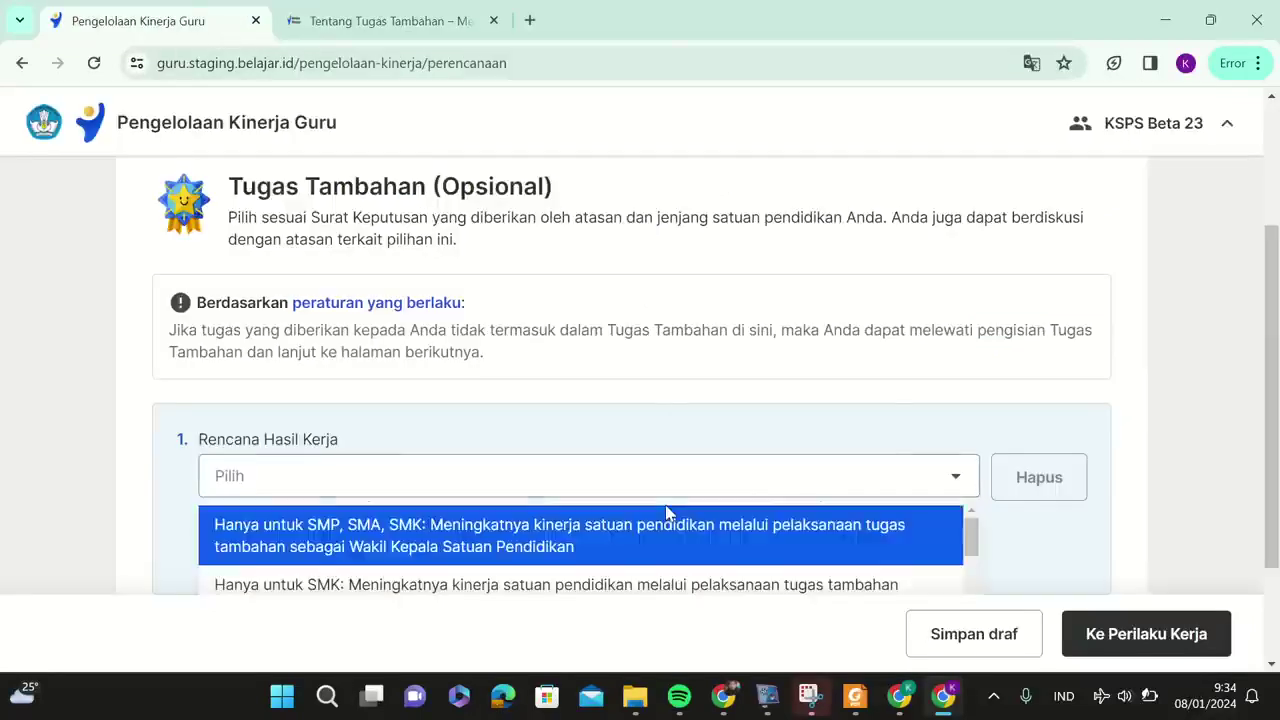
scroll(808, 491, "down", 10)
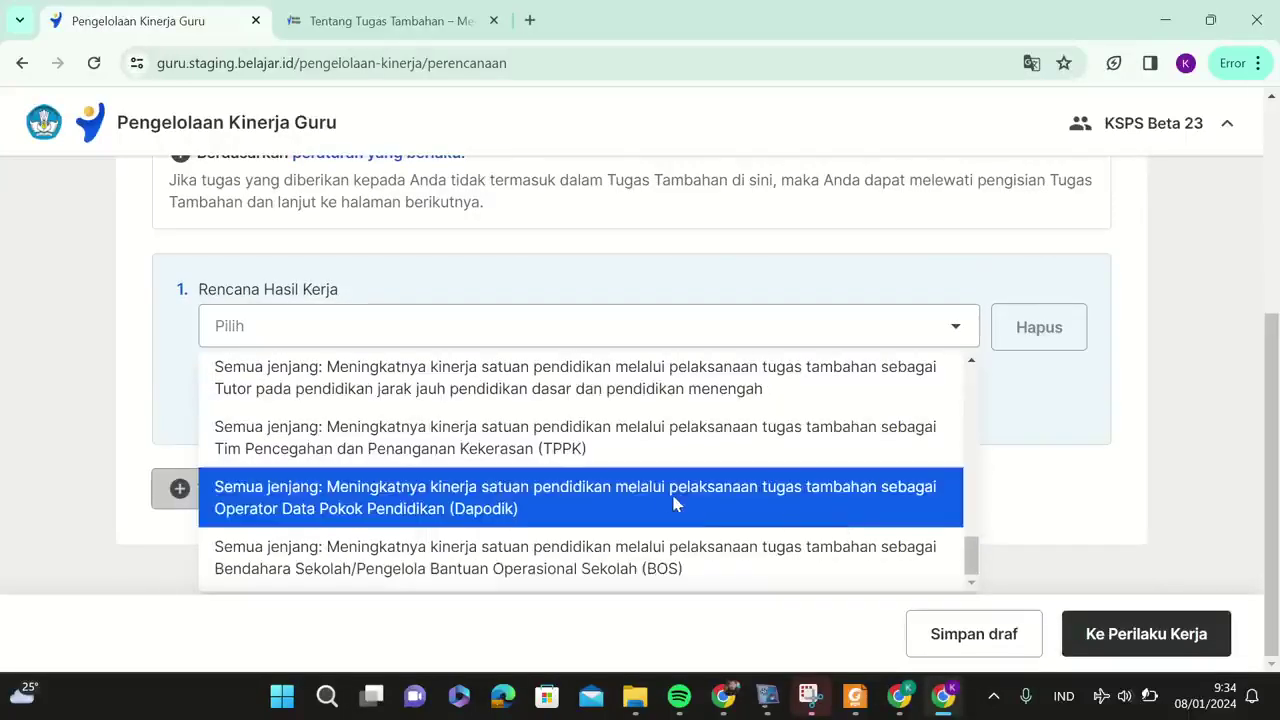
left_click(615, 517)
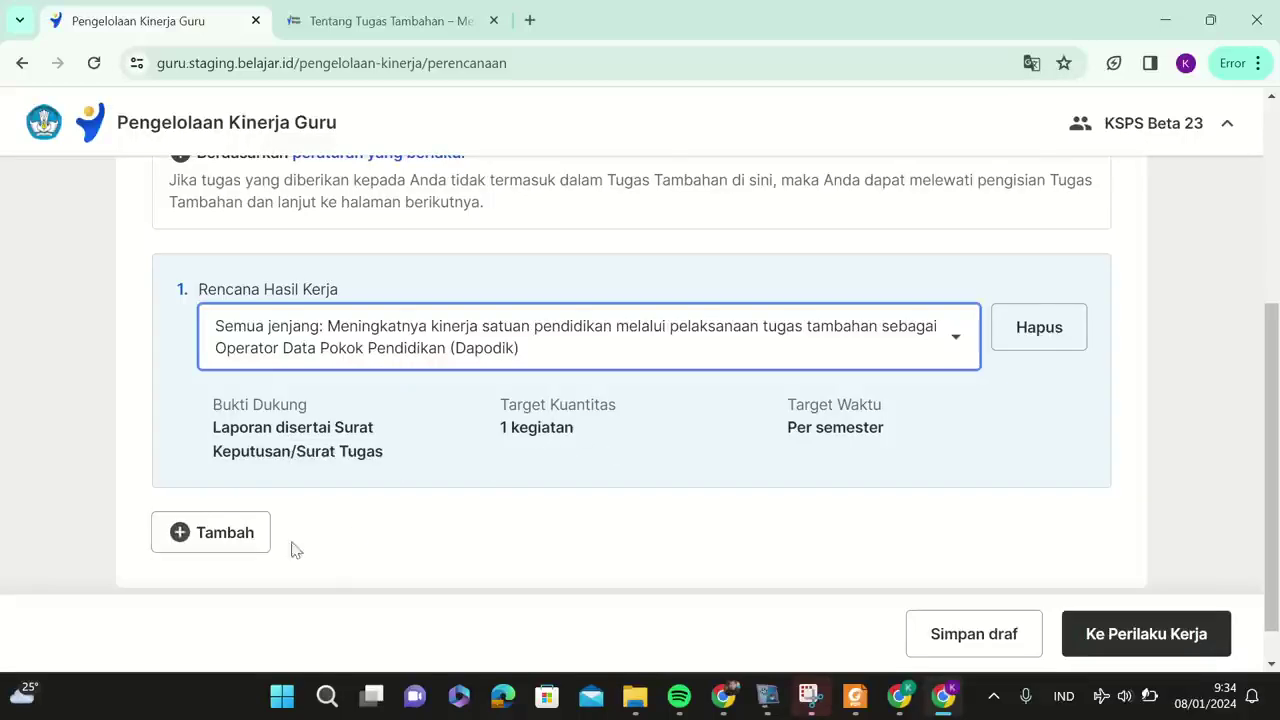
Add a second Tugas Tambahan Rencana Hasil Kerja and choose Pembina Ekstrakurikuler for all school levels.
left_click(226, 540)
scroll(700, 470, "down", 2)
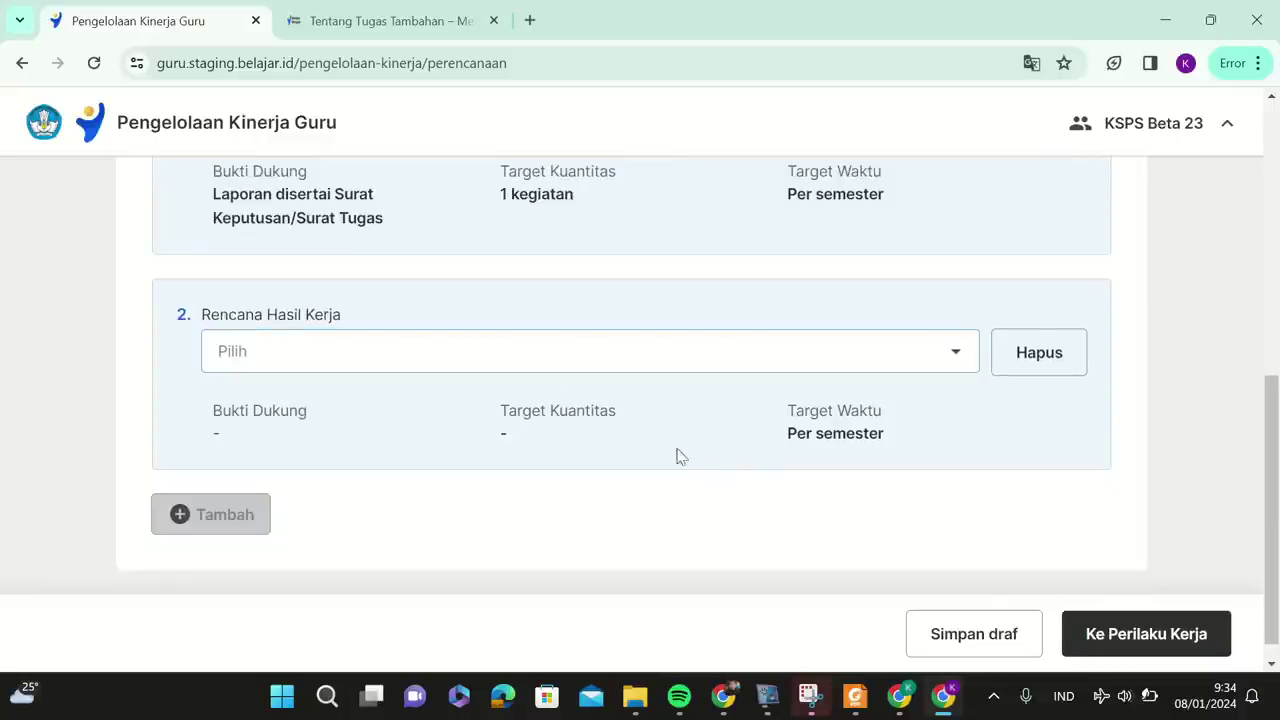
left_click(615, 356)
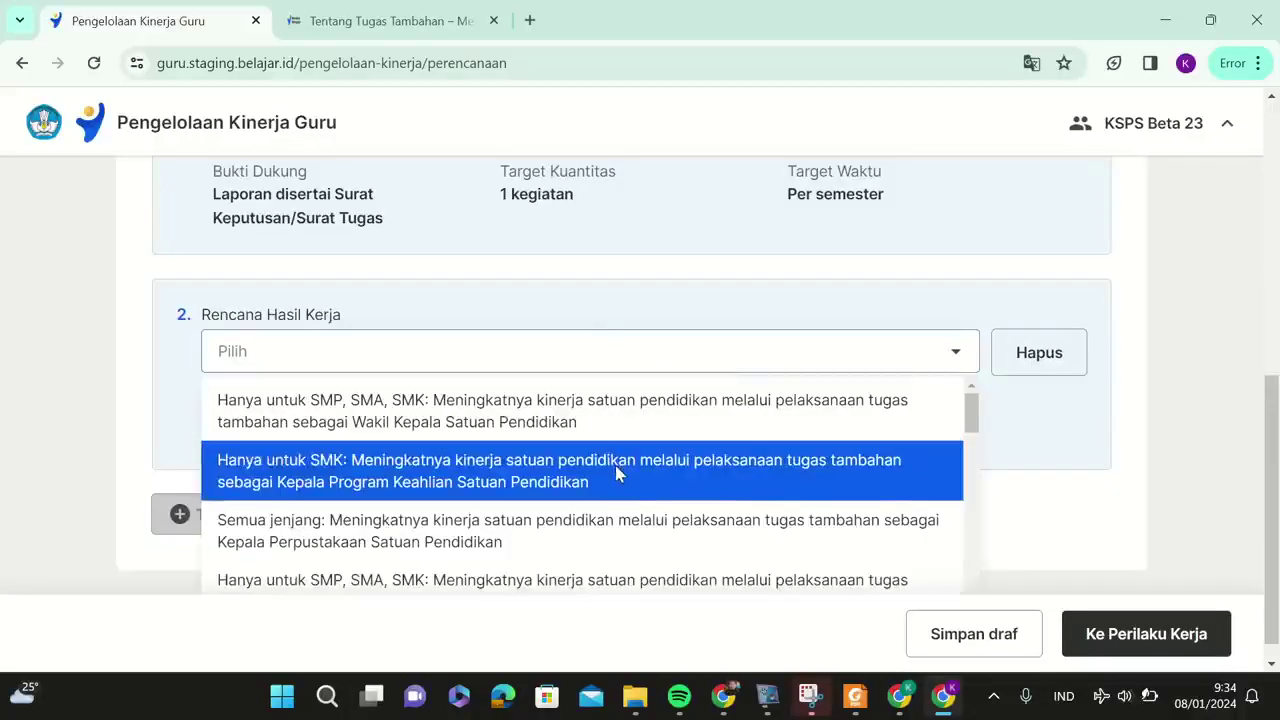
scroll(698, 540, "down", 5)
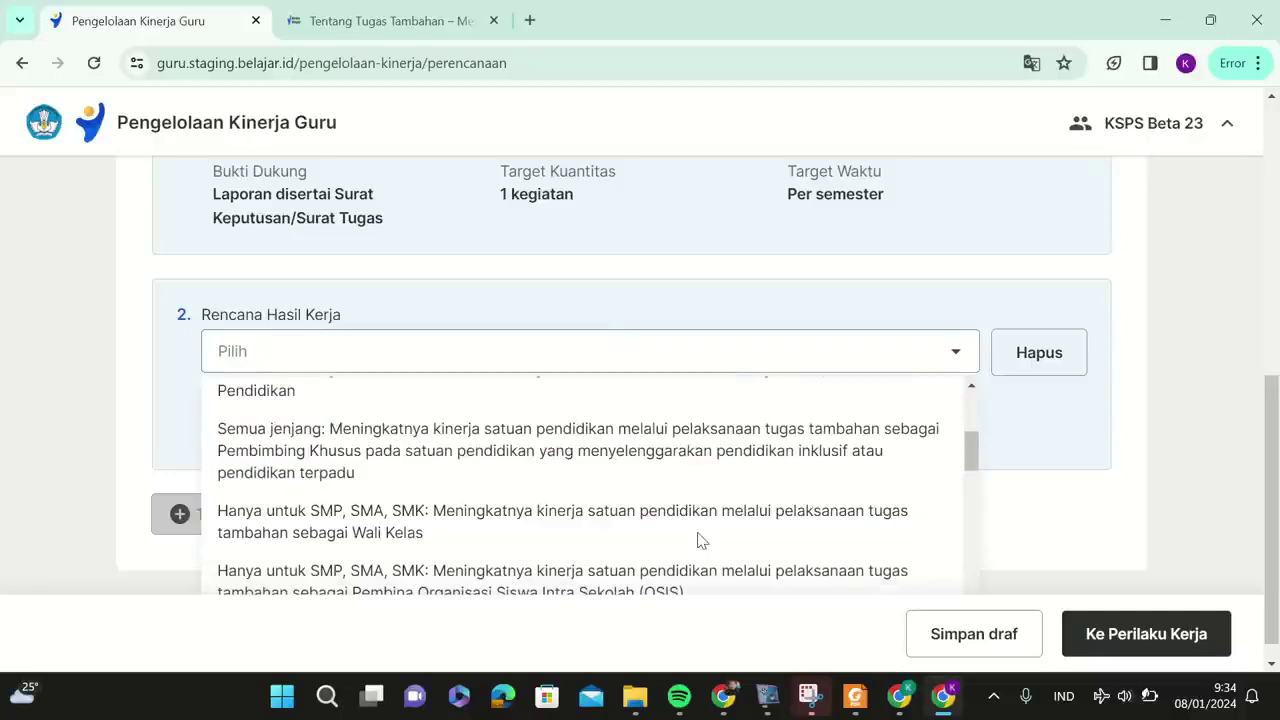
scroll(698, 540, "down", 3)
scroll(698, 540, "down", 5)
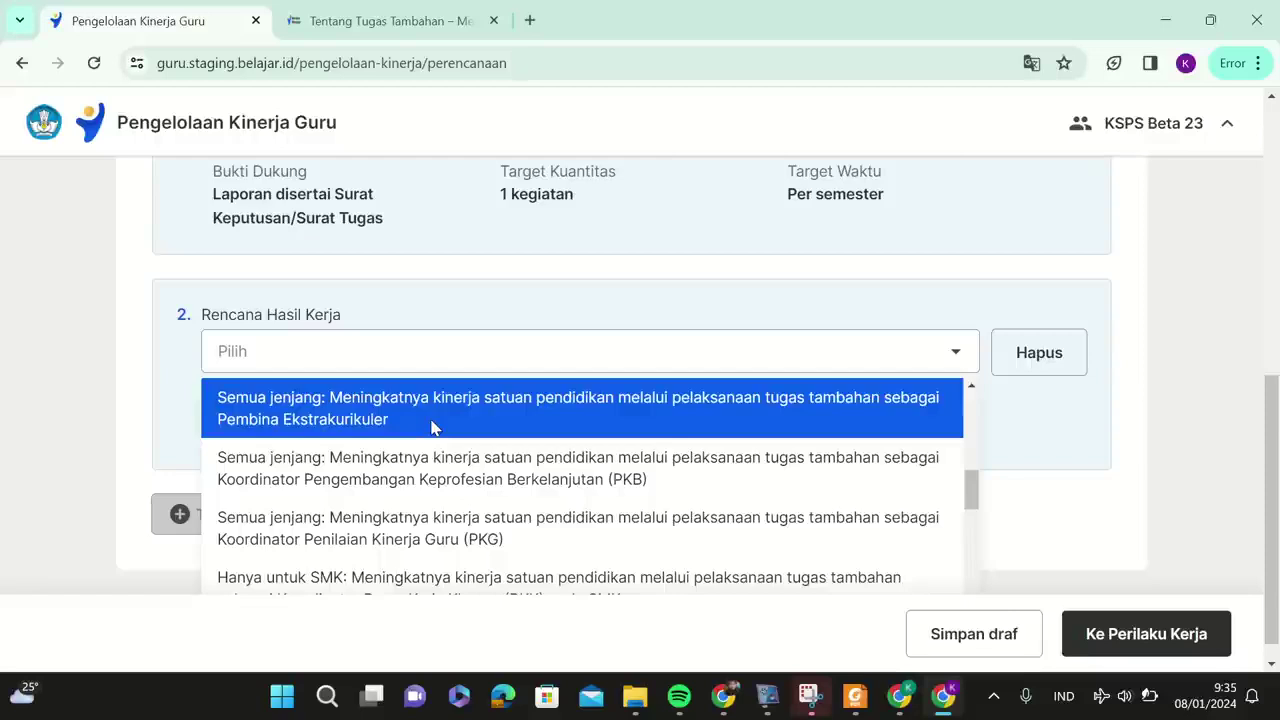
left_click(432, 427)
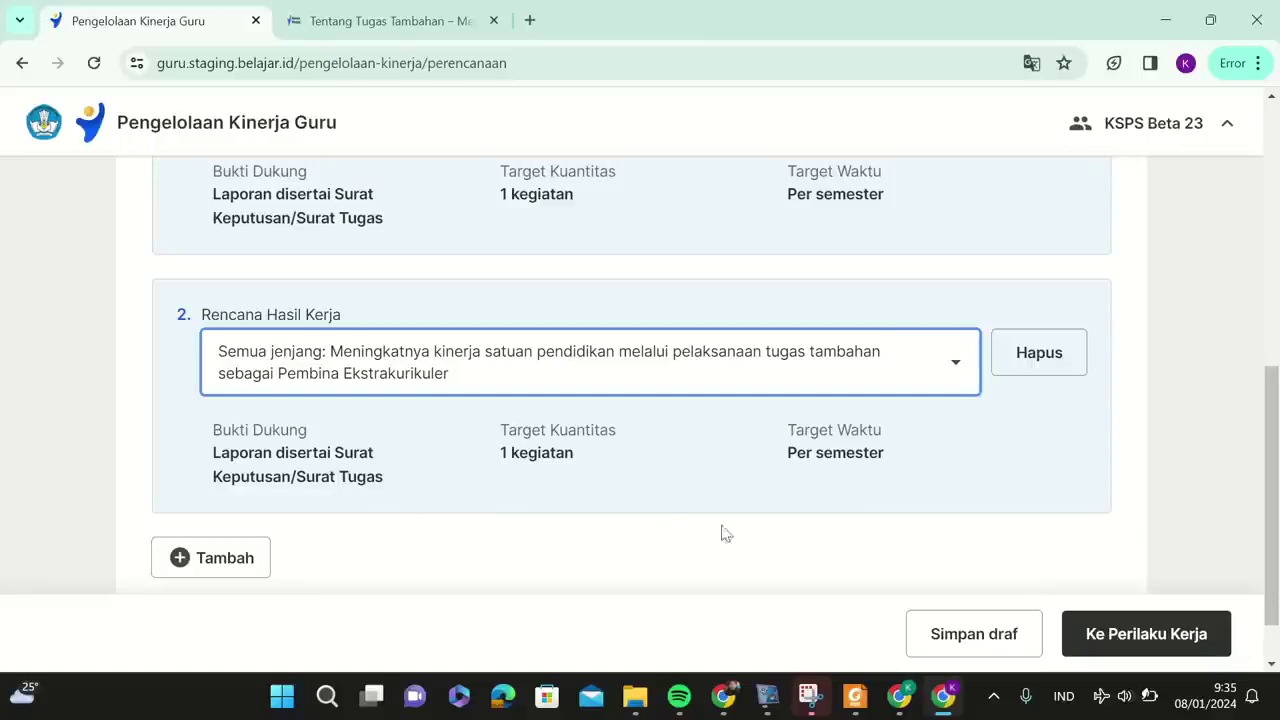
Save the plan with its Tugas Tambahan entries as a draft and reopen it.
left_click(1014, 644)
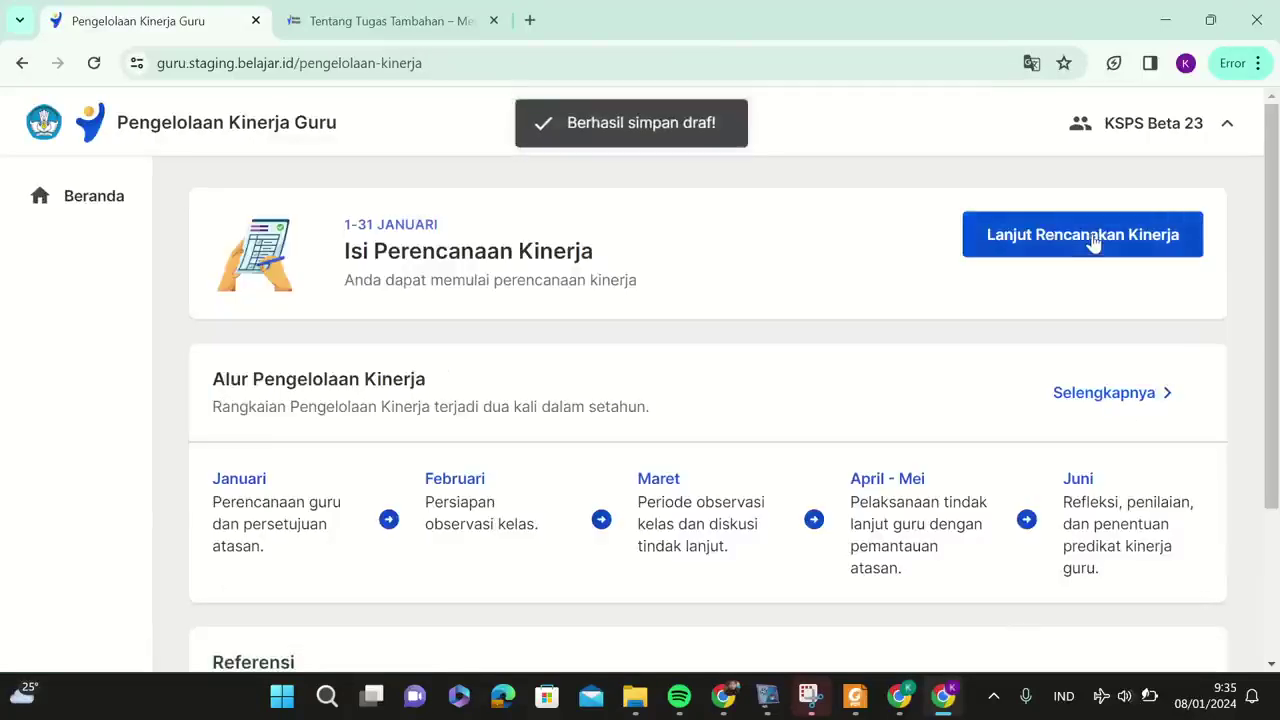
left_click(1093, 242)
scroll(1091, 470, "down", 2)
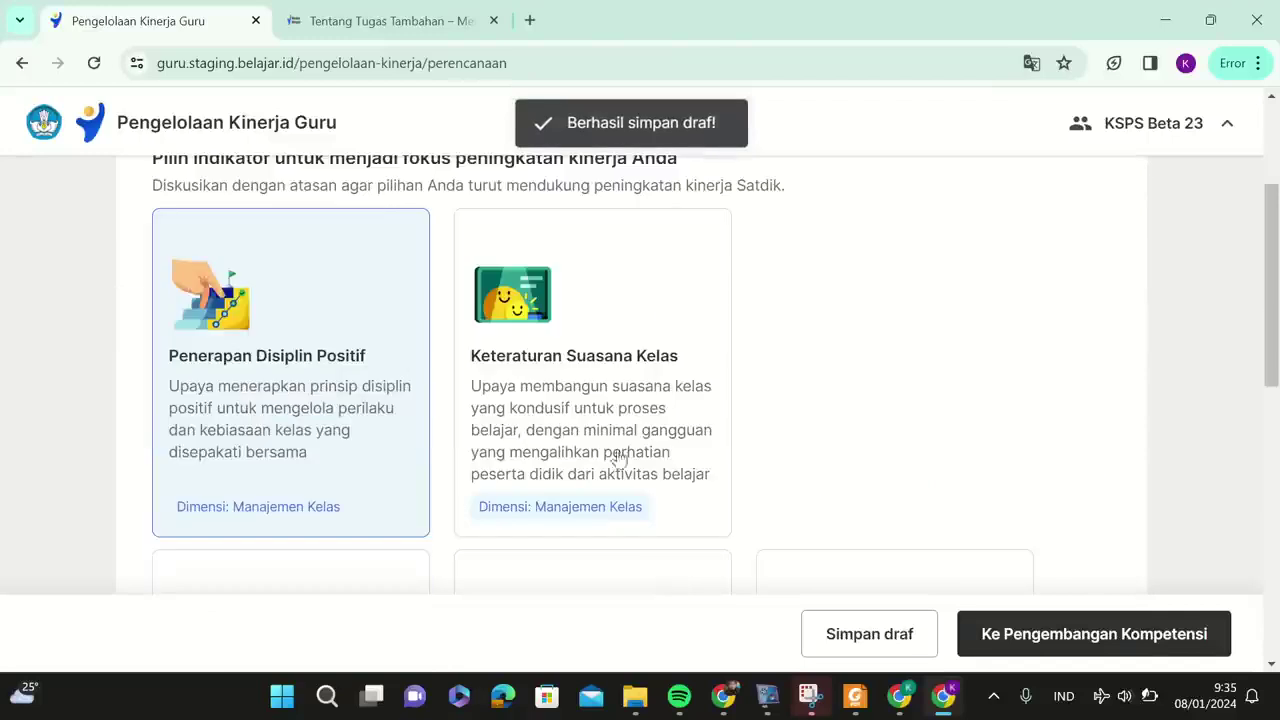
Advance through Pengembangan Kompetensi to Tugas Tambahan and check the two saved Rencana Hasil Kerja entries.
left_click(1102, 638)
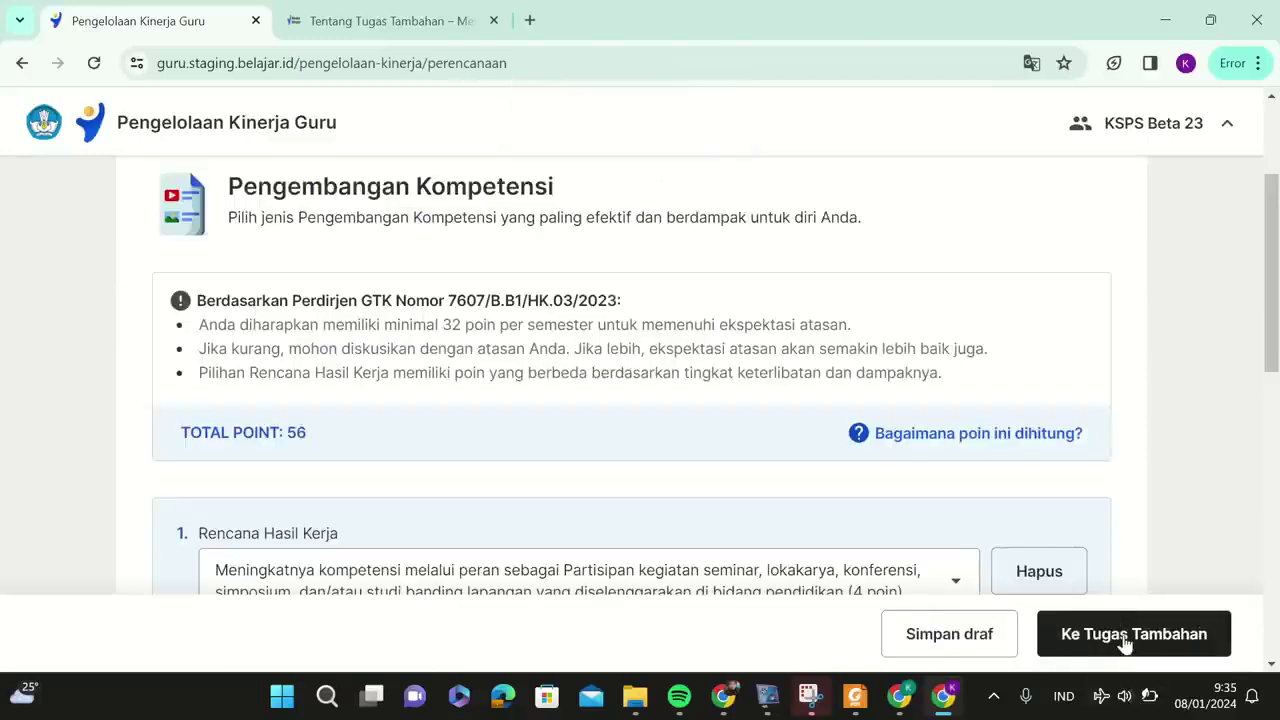
scroll(1124, 641, "down", 2)
left_click(1124, 636)
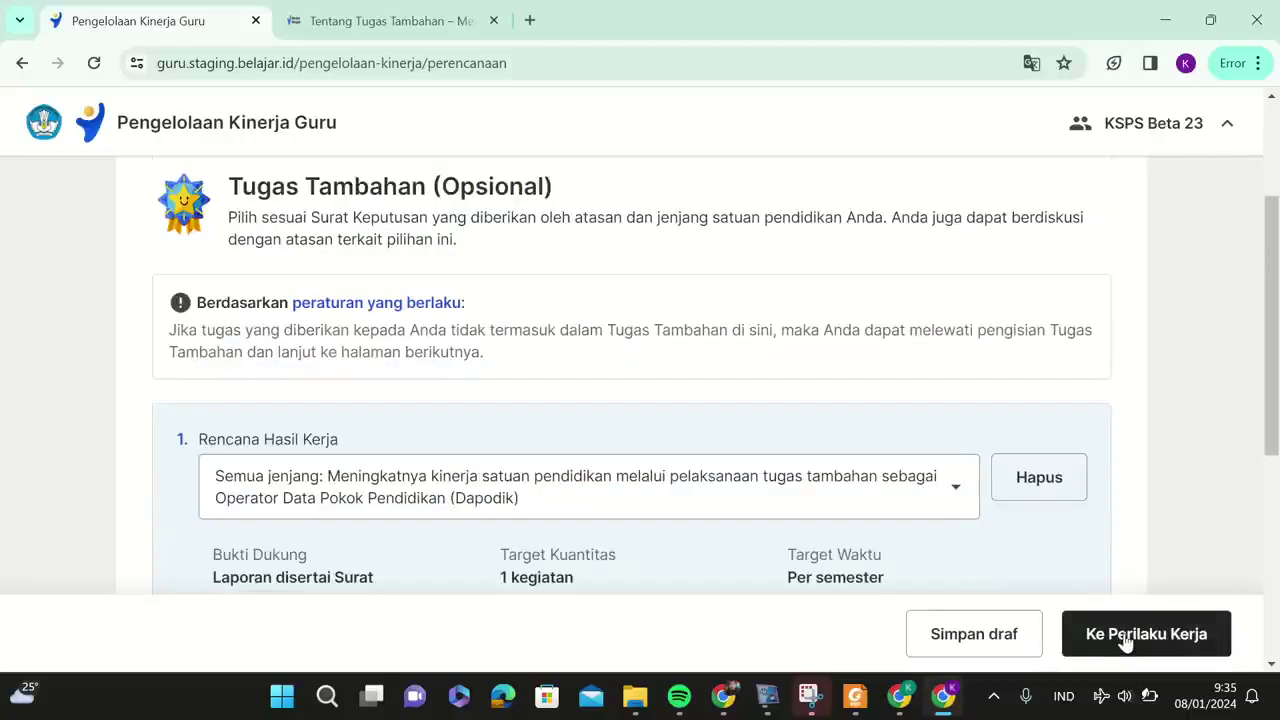
scroll(1126, 641, "down", 5)
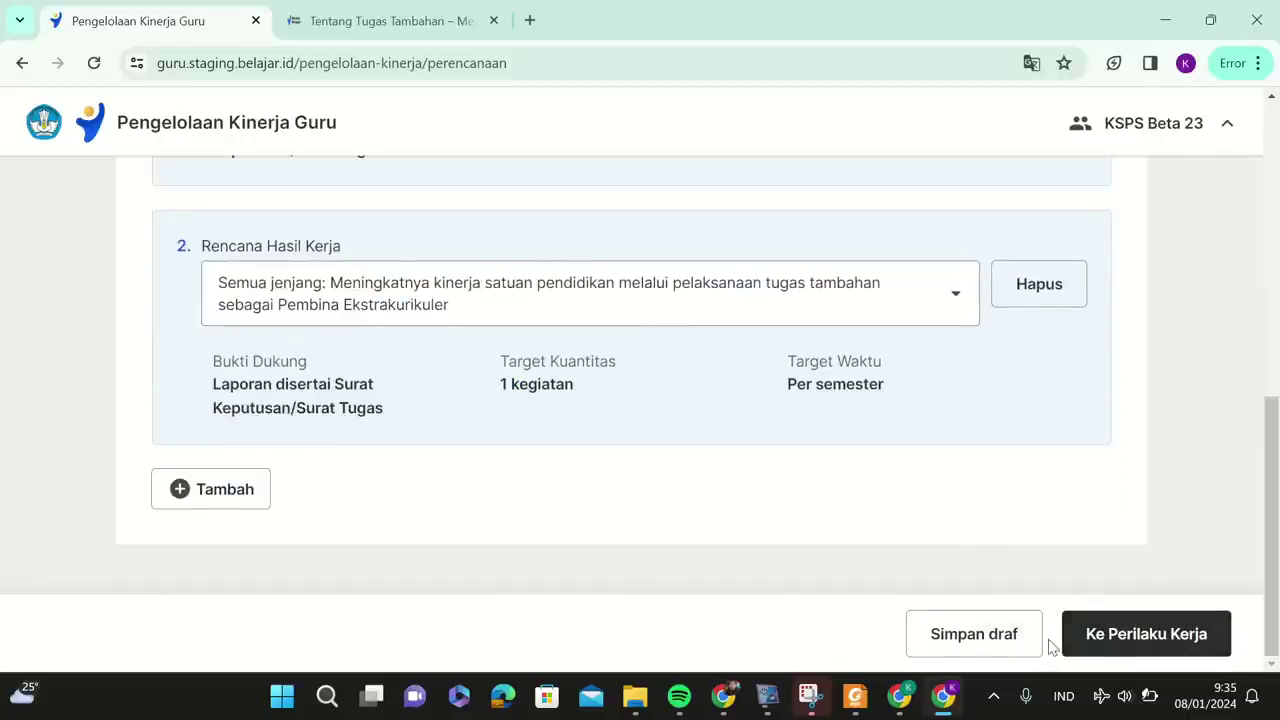
Continue to the Perilaku Kerja section and look over its indicator introduction and the Berorientasi Pelayanan aspect.
left_click(1140, 634)
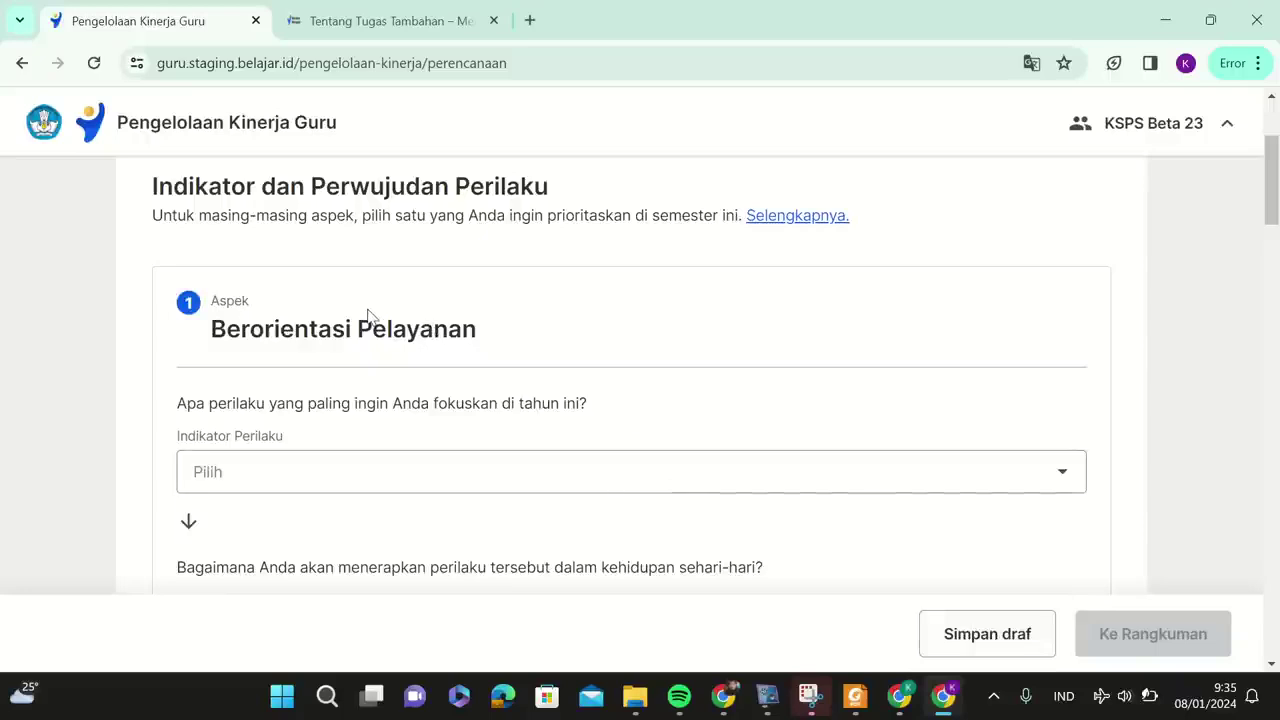
scroll(368, 316, "down", 10)
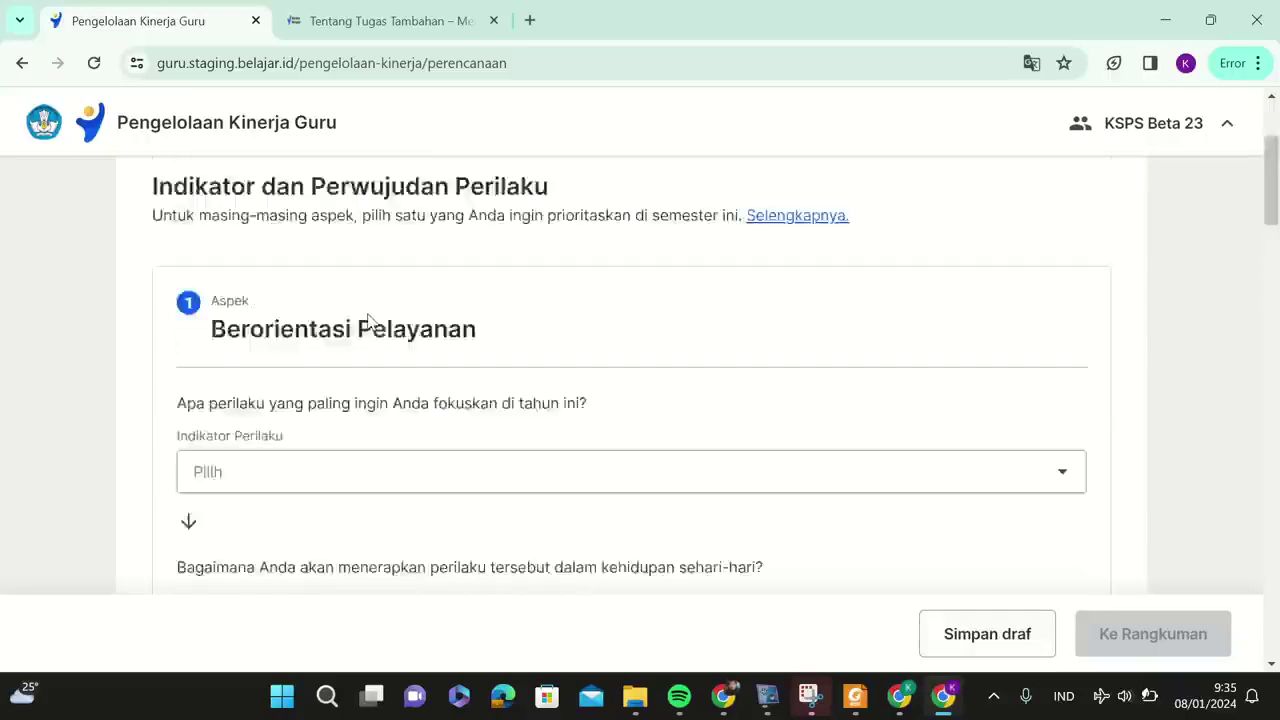
scroll(368, 318, "up", 2)
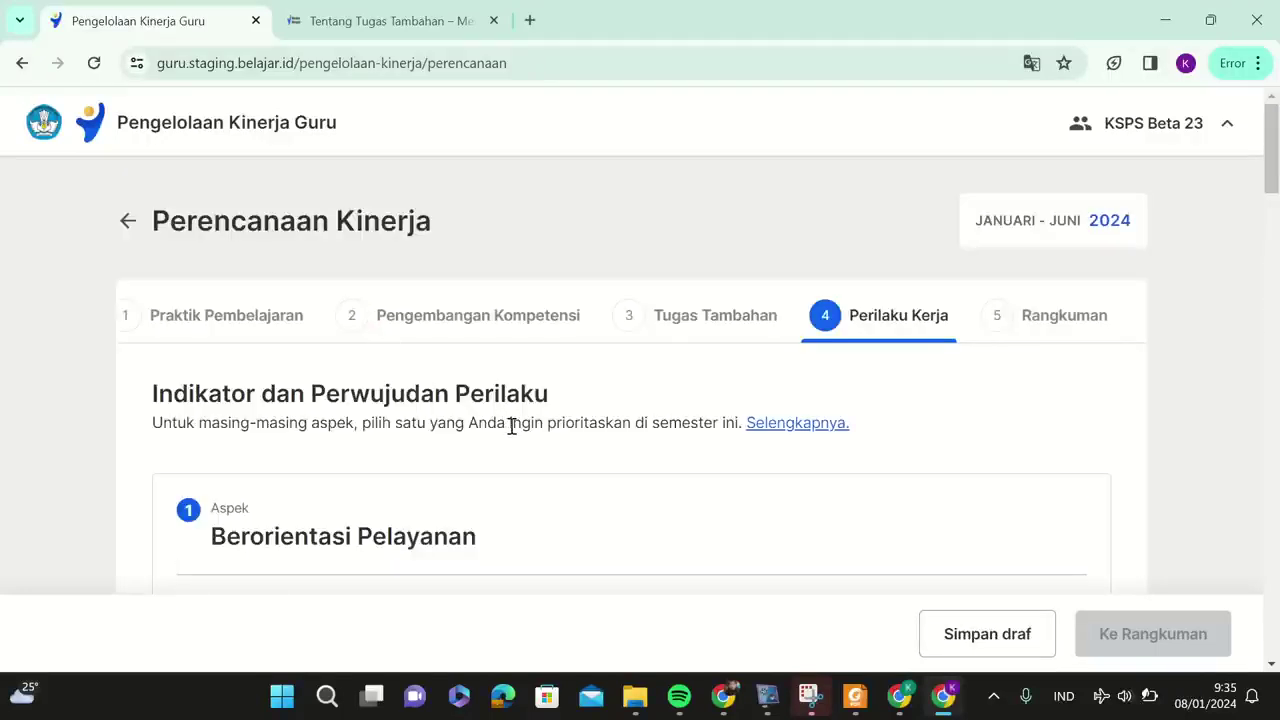
Open the detailed guide on Indikator dan Perwujudan Perilaku Kerja and read through the indicators and behaviours of its aspects.
left_click(812, 436)
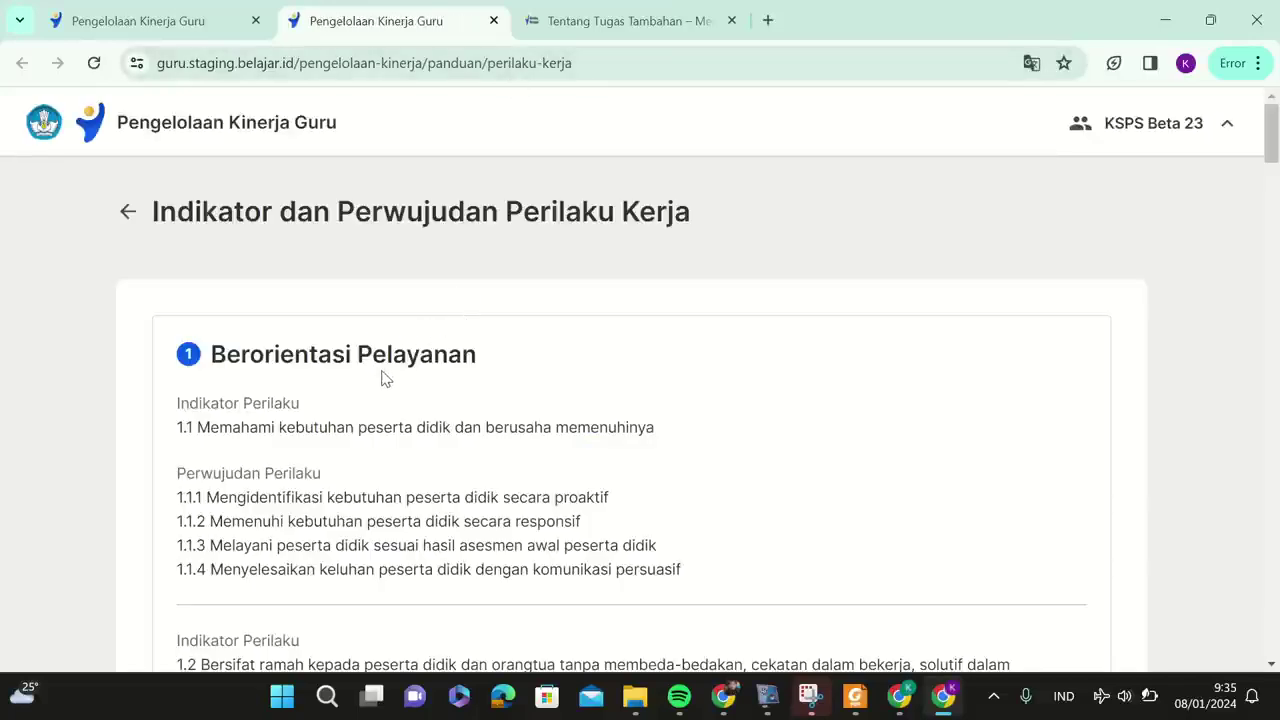
scroll(387, 378, "down", 2)
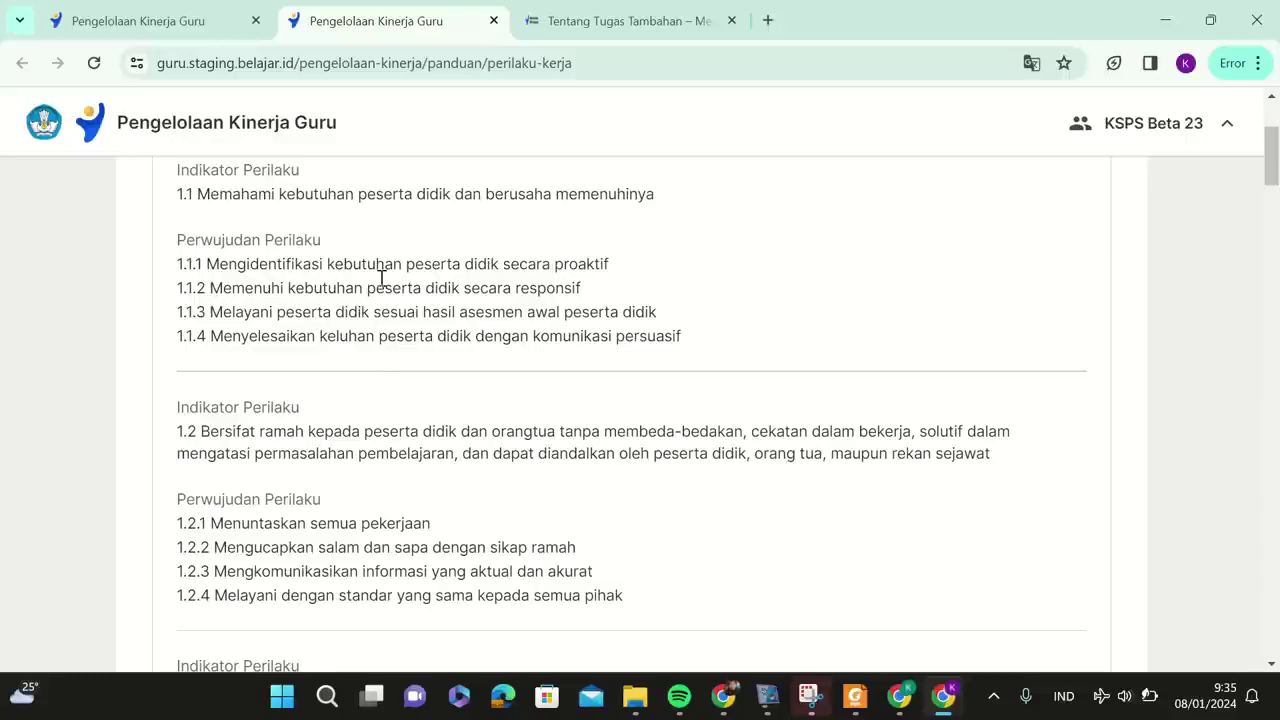
scroll(407, 342, "down", 2)
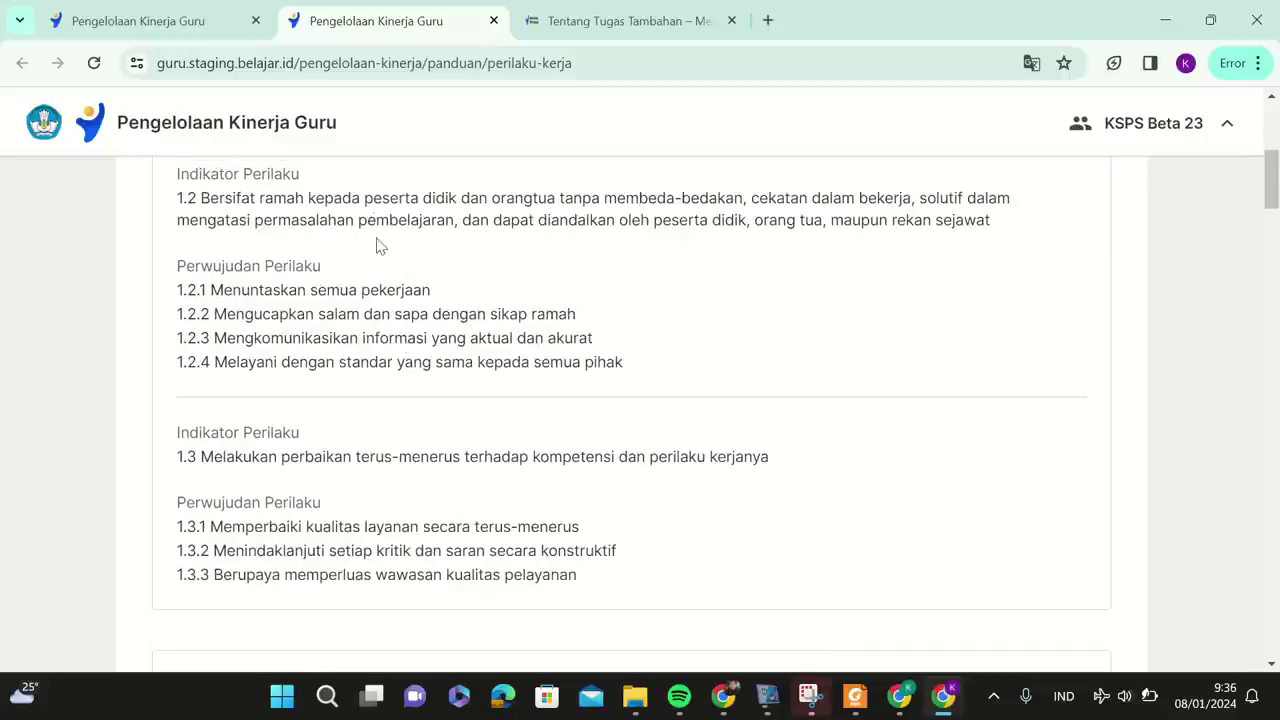
scroll(377, 258, "down", 2)
scroll(379, 270, "down", 20)
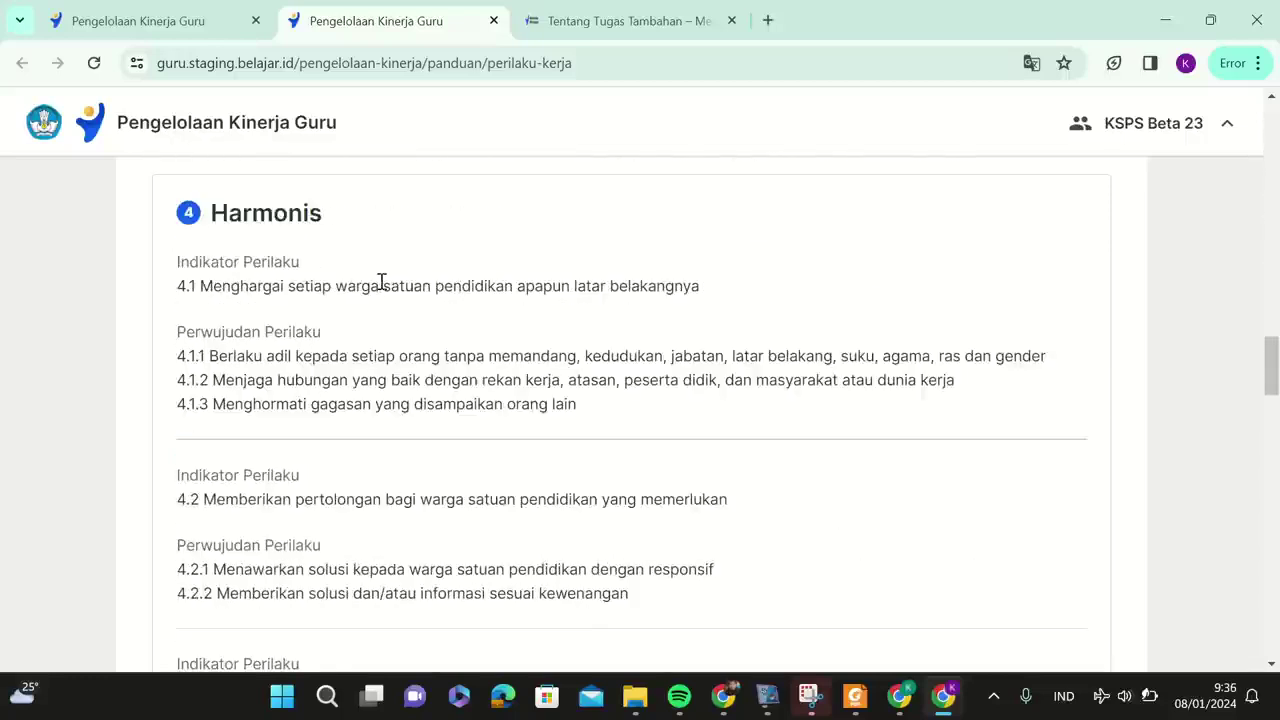
scroll(380, 281, "down", 13)
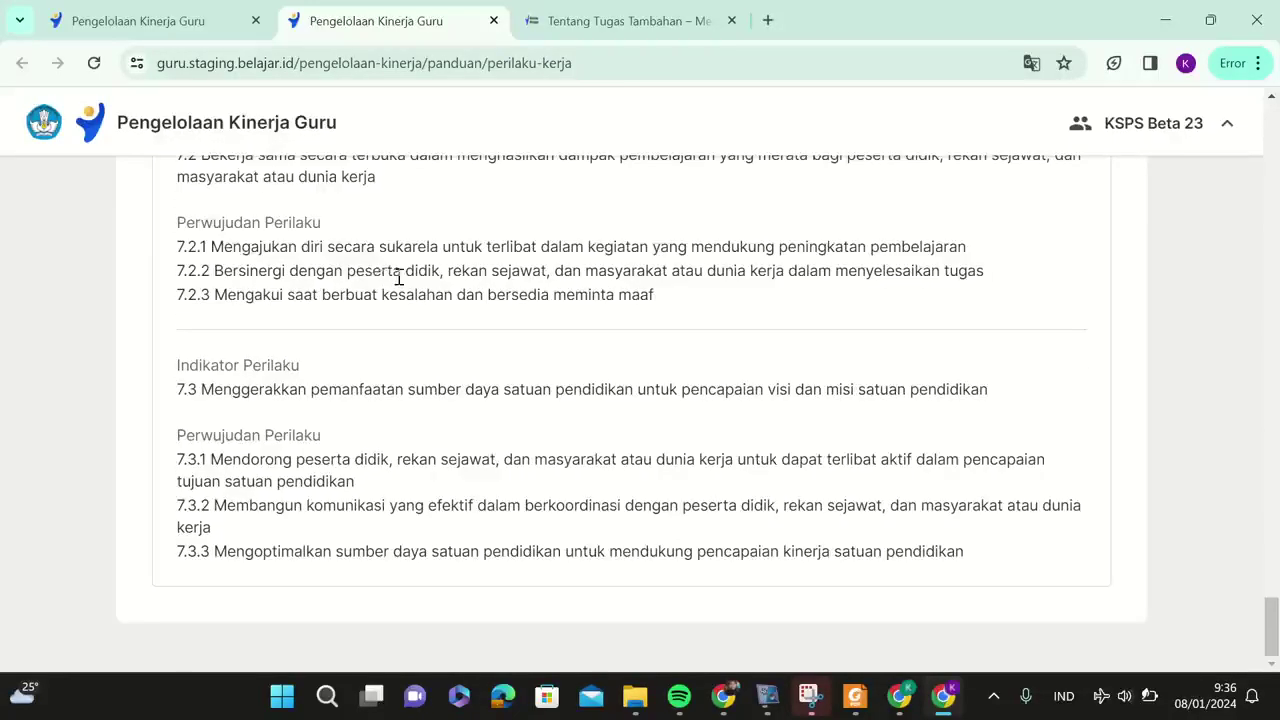
scroll(381, 283, "up", 11)
scroll(410, 289, "up", 20)
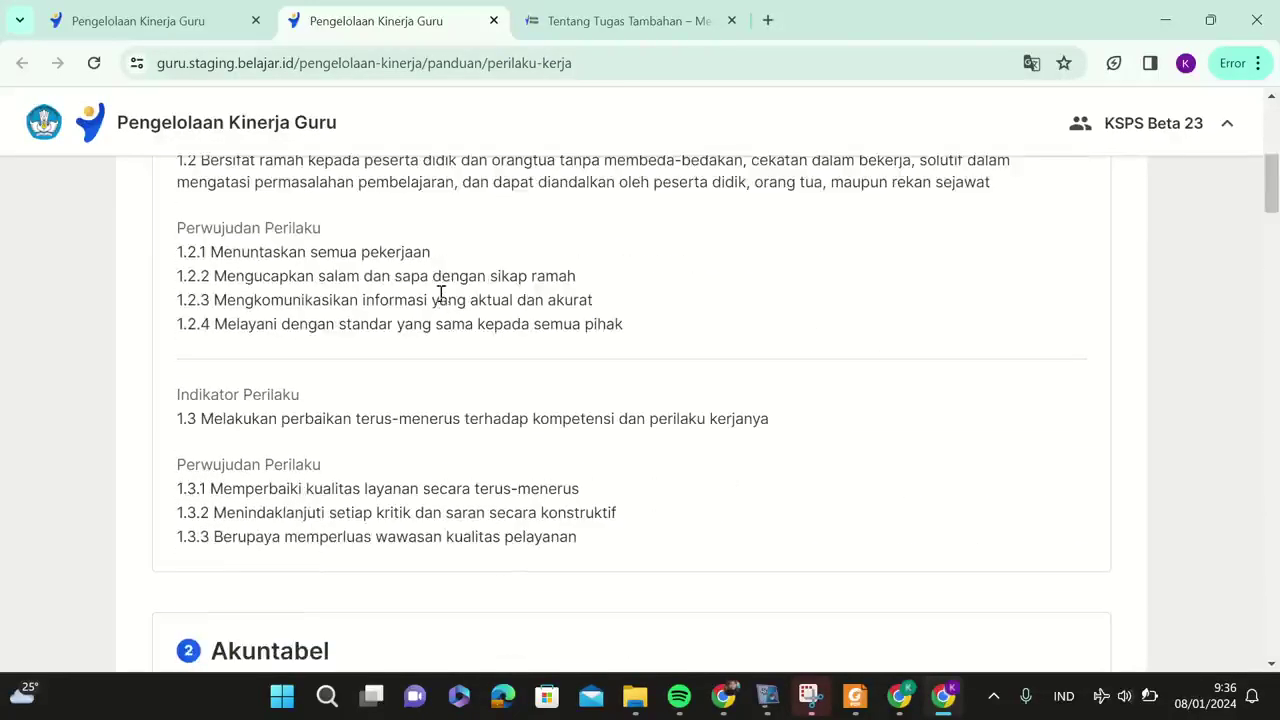
scroll(442, 320, "down", 18)
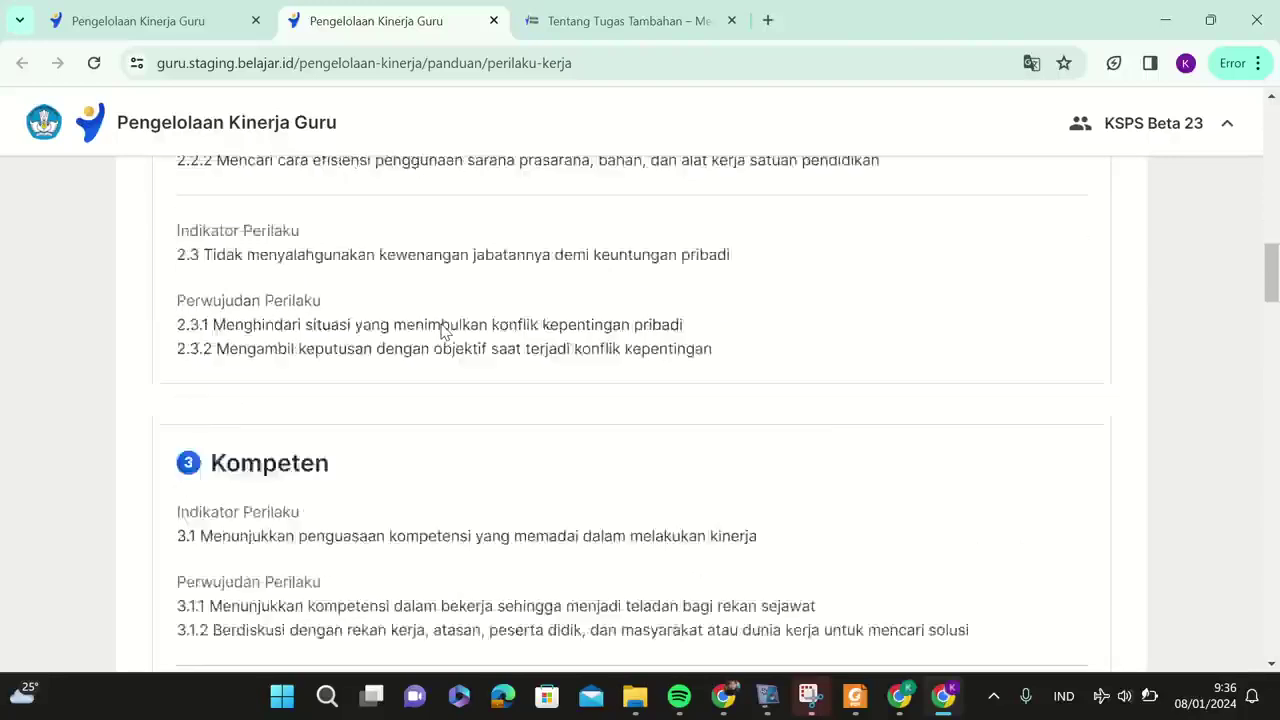
scroll(466, 329, "up", 8)
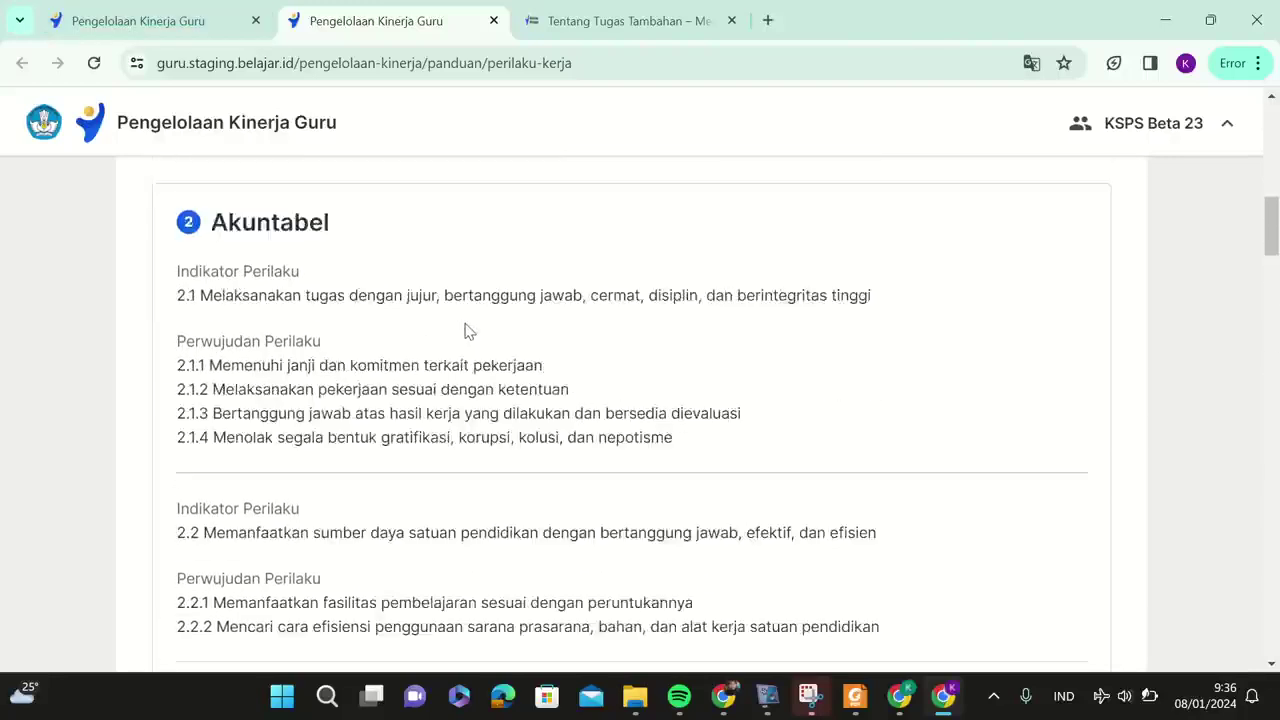
scroll(466, 325, "up", 5)
scroll(466, 330, "down", 5)
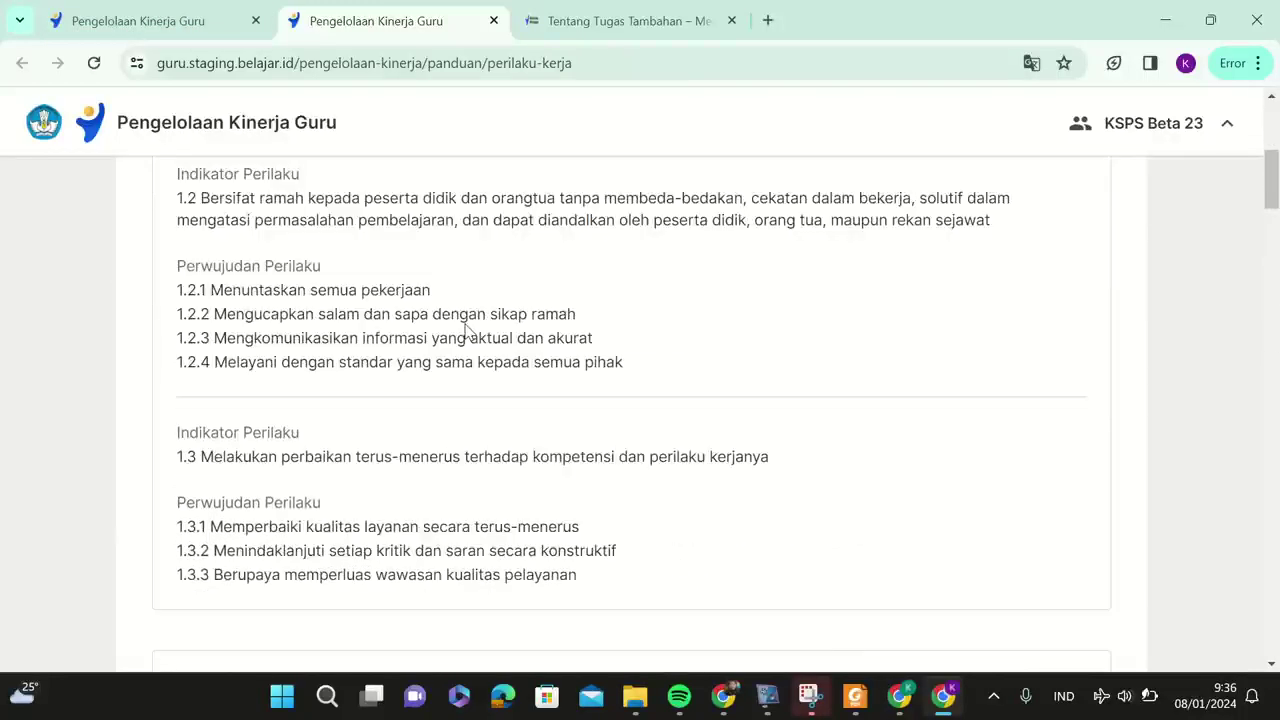
scroll(466, 325, "up", 5)
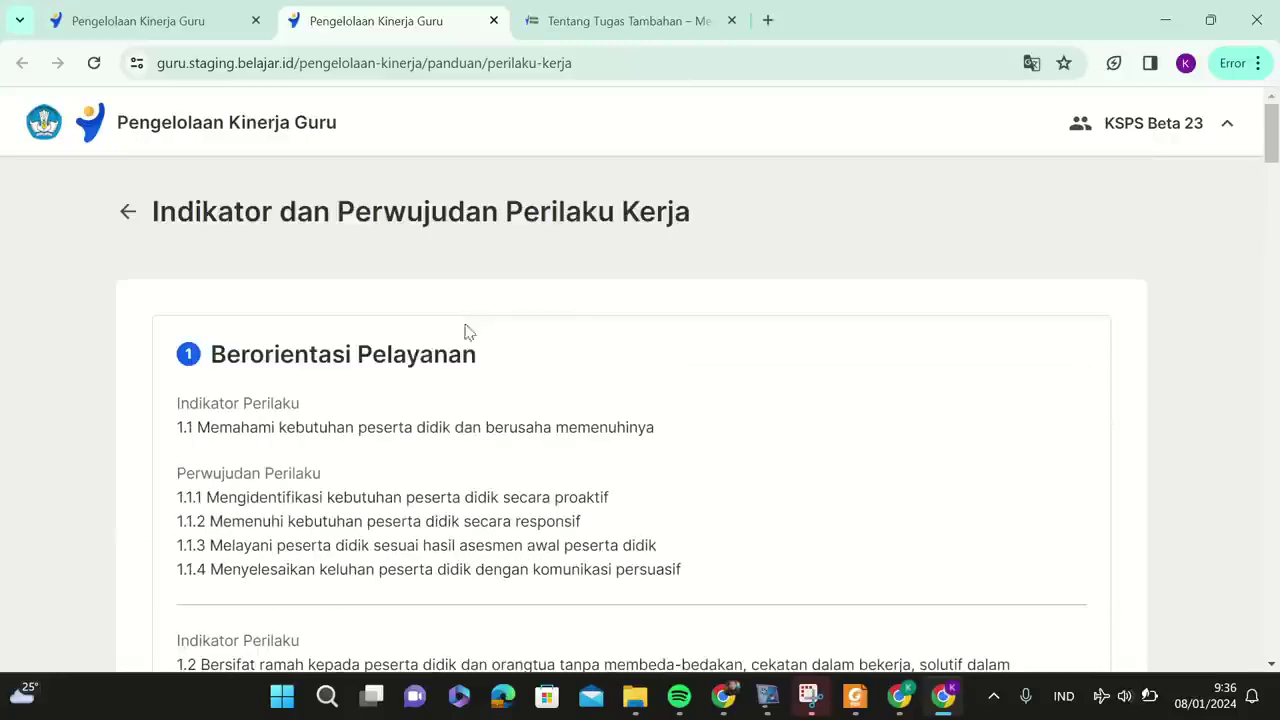
Back in the plan, set Berorientasi Pelayanan to Memahami kebutuhan peserta didik dan berusaha memenuhinya with Mengidentifikasi kebutuhan peserta didik secara proaktif.
left_click(218, 14)
scroll(597, 442, "down", 5)
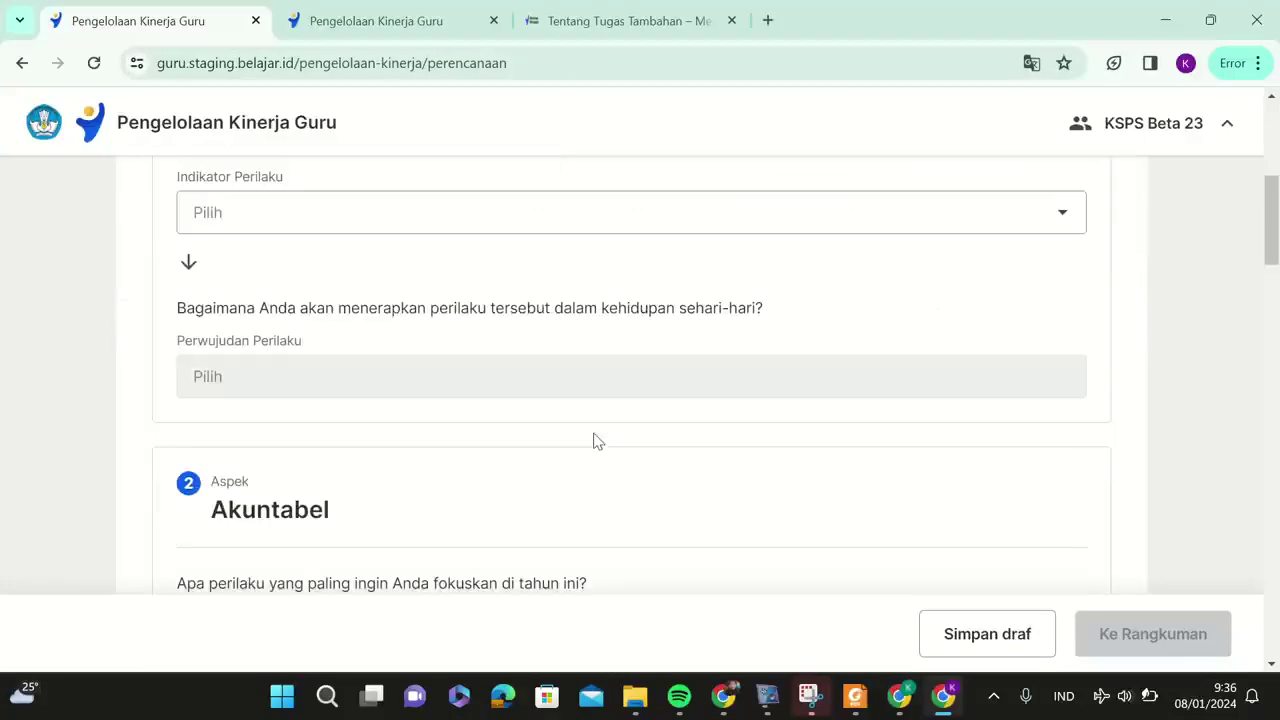
scroll(590, 438, "up", 2)
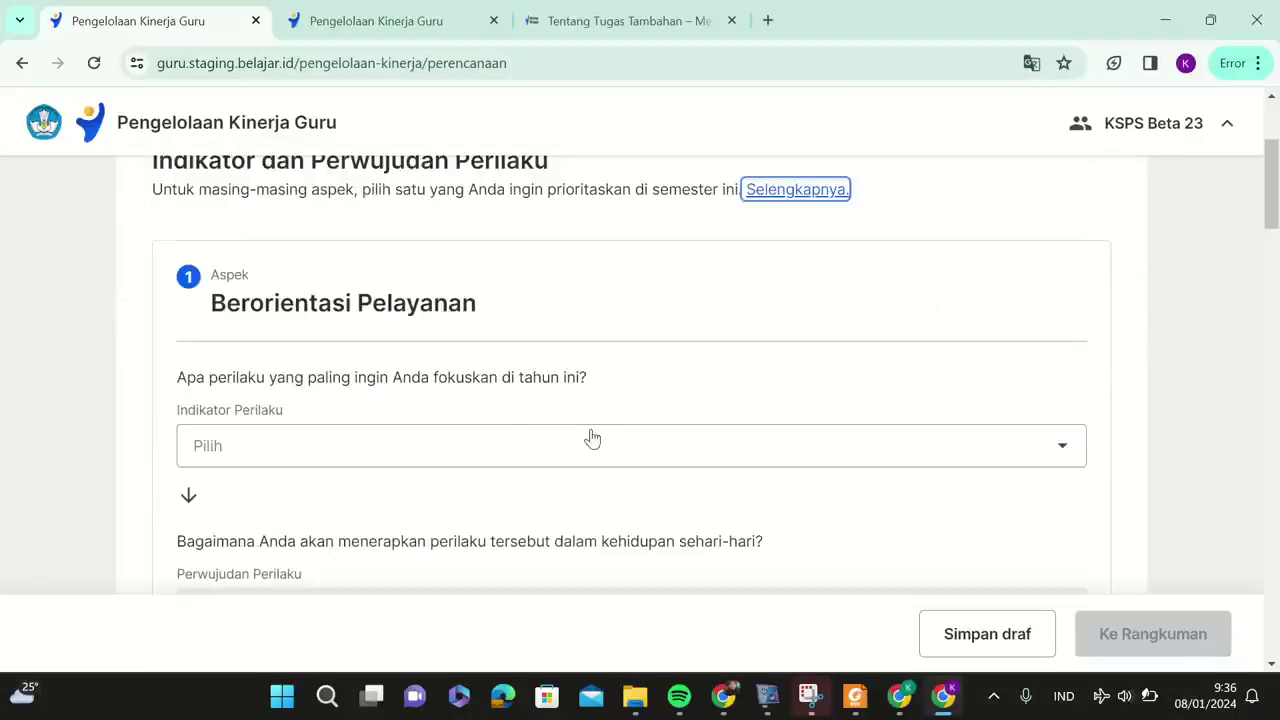
left_click(372, 447)
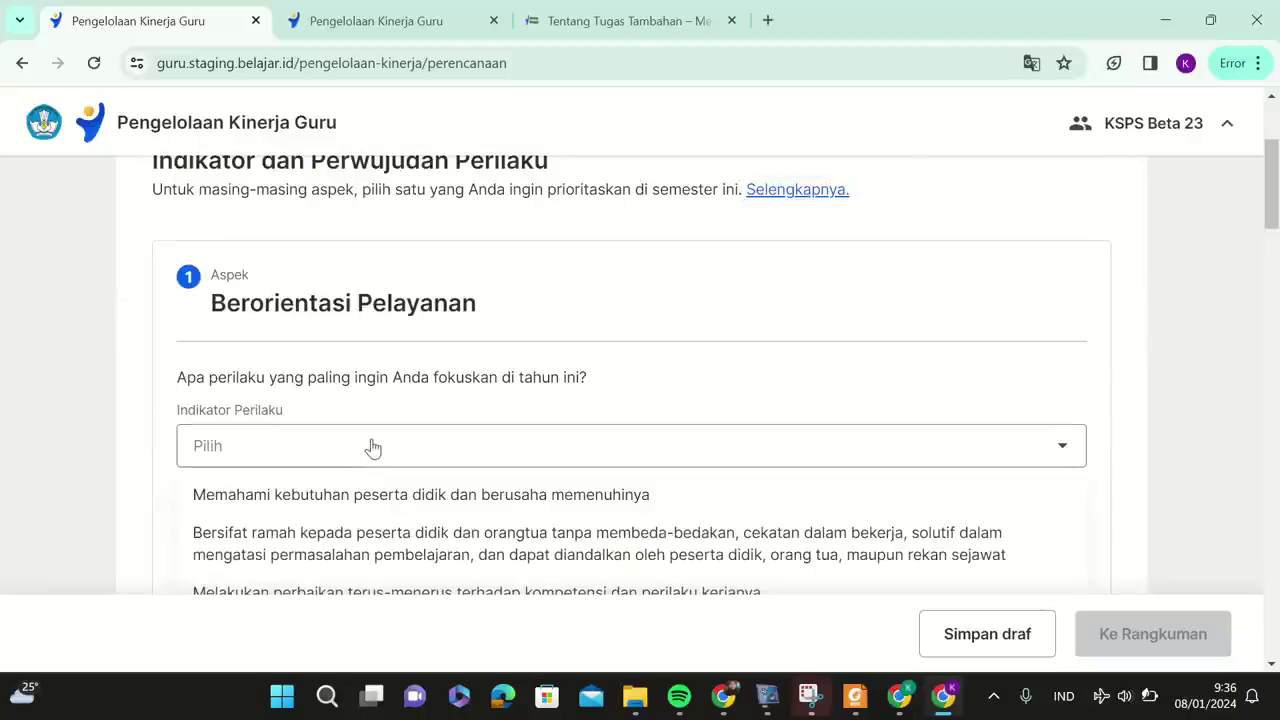
scroll(410, 436, "down", 2)
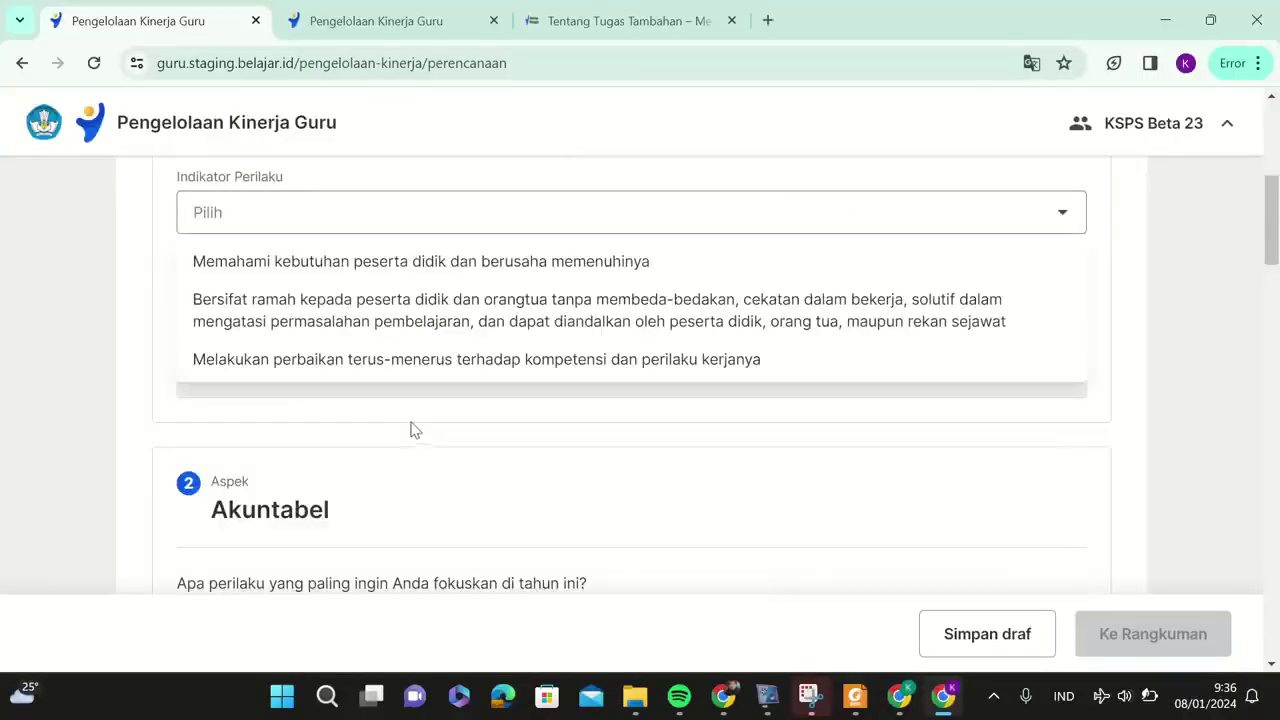
left_click(506, 263)
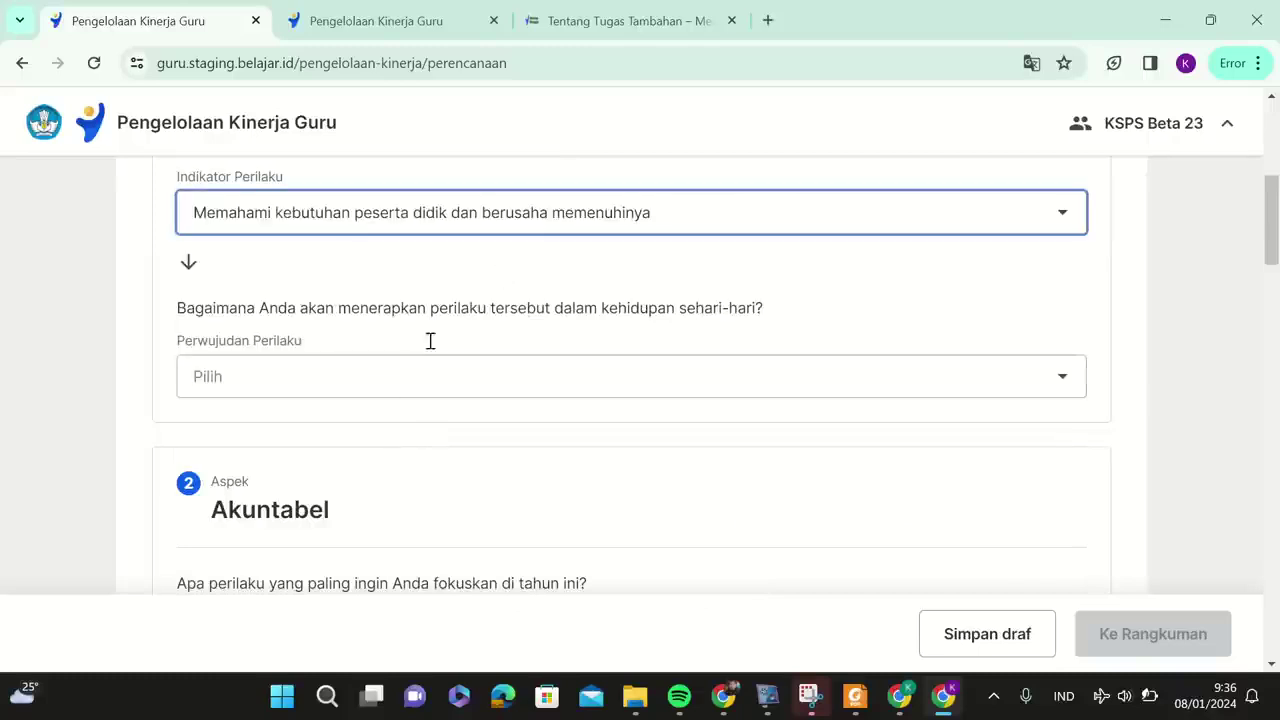
left_click(490, 385)
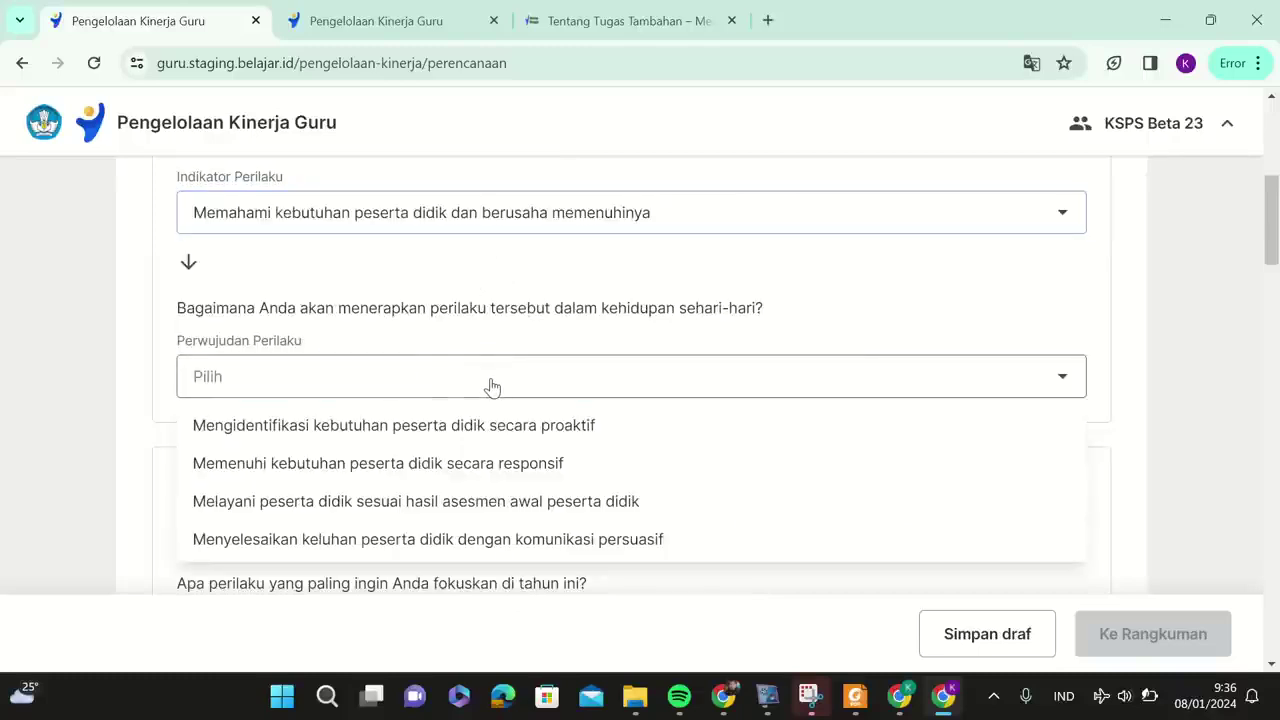
left_click(500, 438)
For Akuntabel, choose Melaksanakan tugas dengan jujur, bertanggung jawab, cermat, disiplin, dan berintegritas tinggi with Memenuhi janji dan komitmen terkait pekerjaan.
scroll(497, 449, "down", 2)
left_click(360, 418)
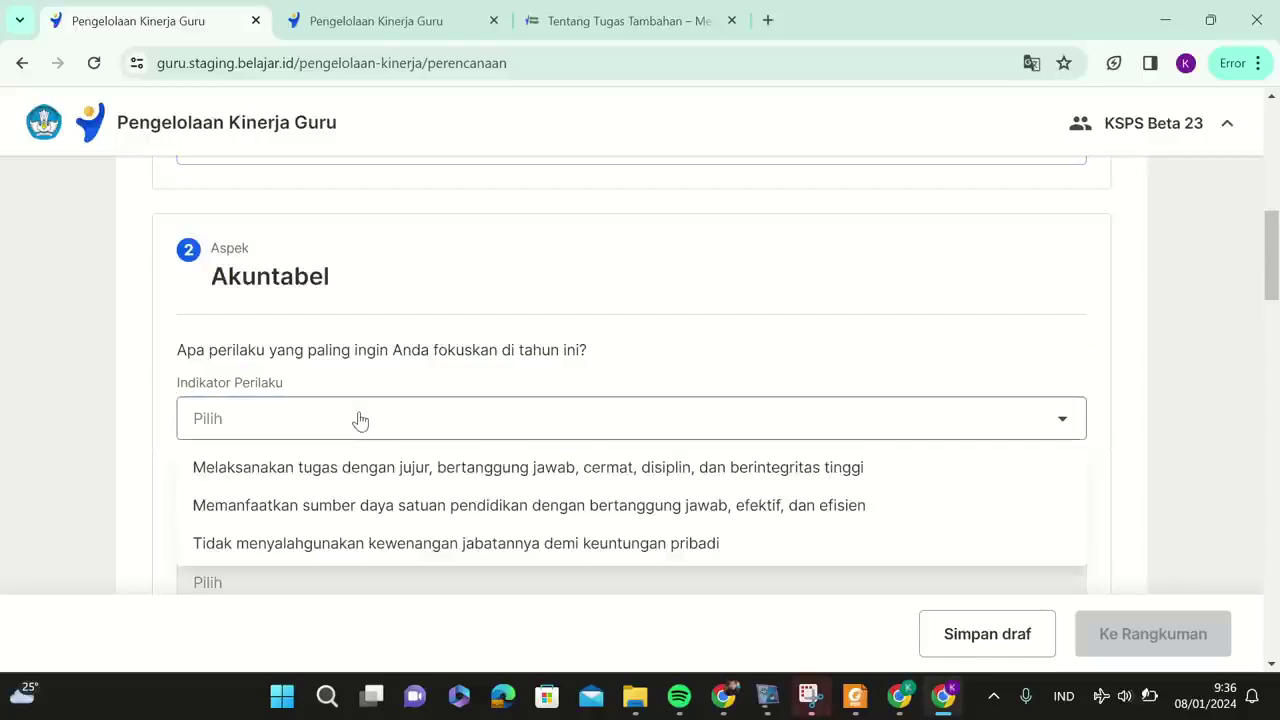
scroll(466, 470, "down", 2)
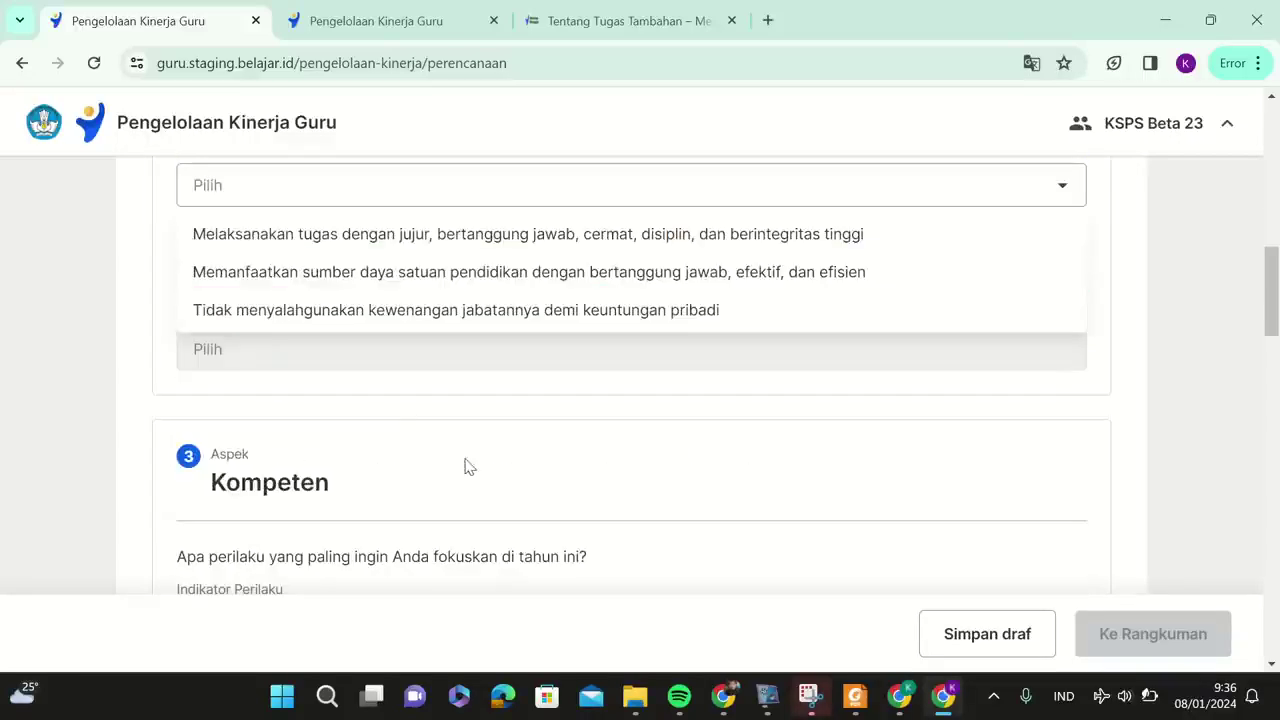
left_click(403, 238)
left_click(386, 348)
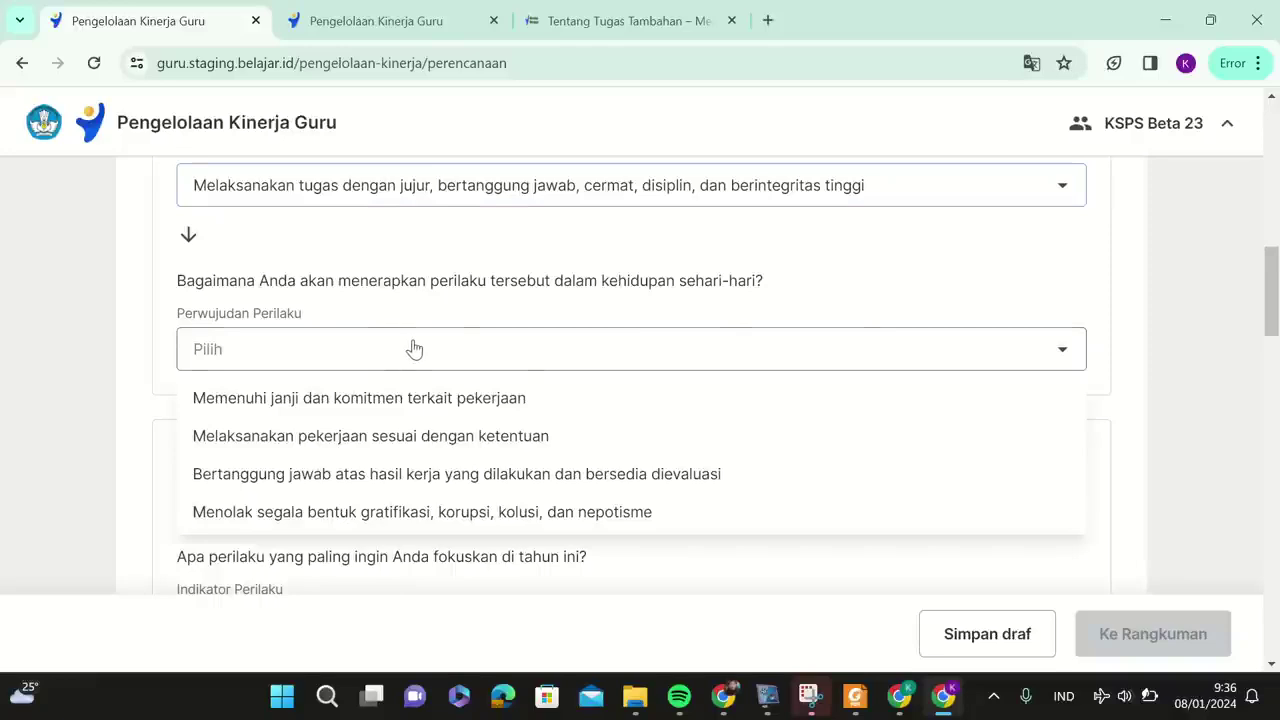
left_click(497, 398)
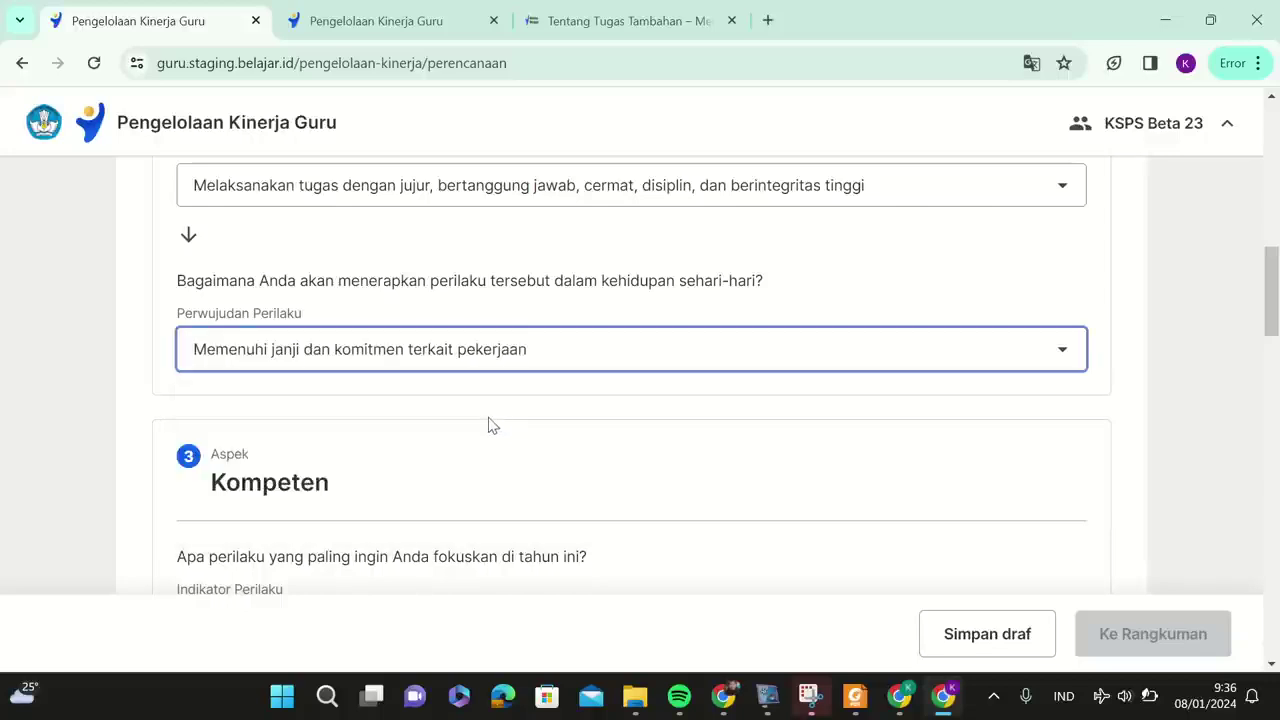
For Kompeten, choose the indicator Melaksanakan tugas dengan kualitas terbaik with Melaksanakan rencana kerja dan/atau anggaran sesuai target yang ditetapkan.
scroll(489, 423, "down", 2)
left_click(358, 396)
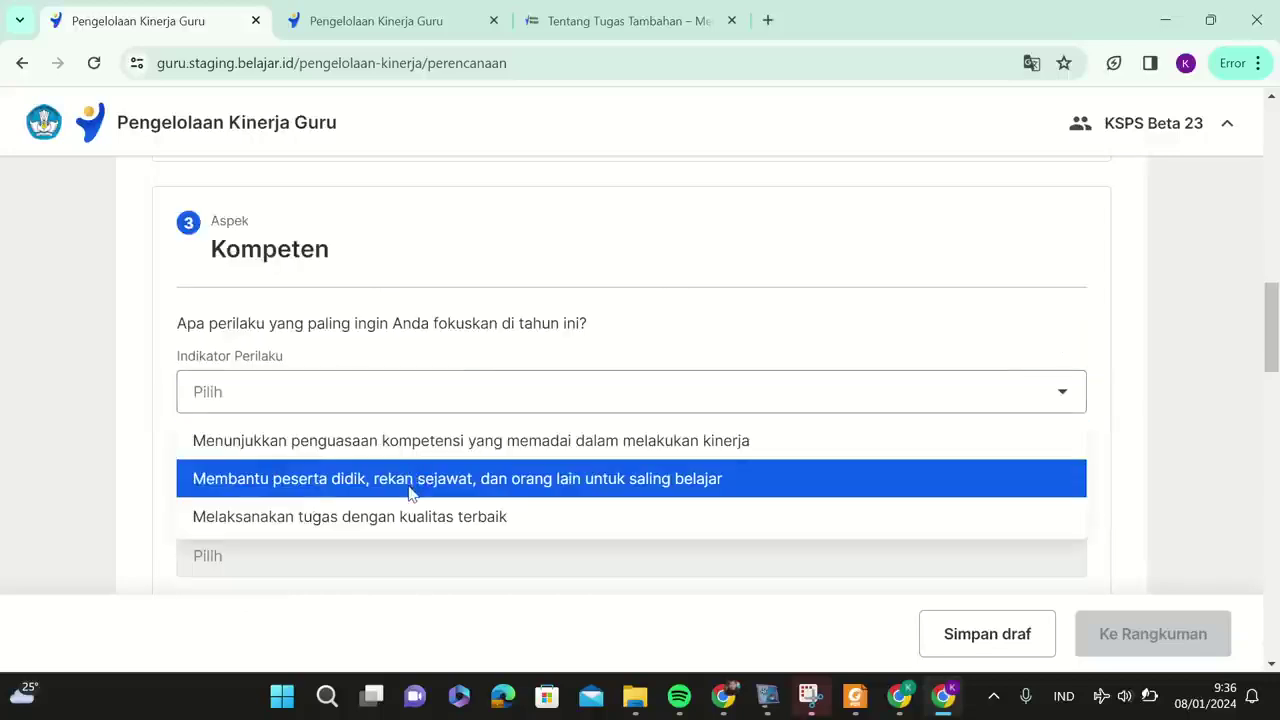
left_click(406, 522)
left_click(383, 551)
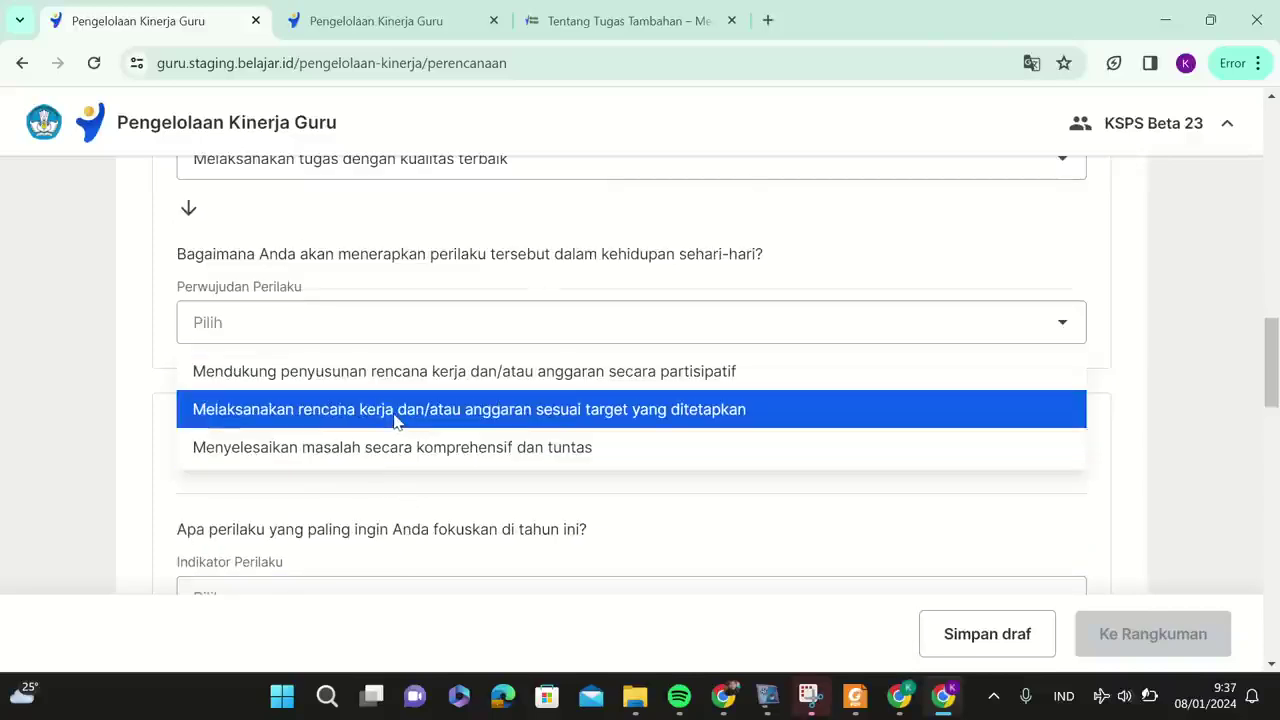
left_click(395, 420)
Revisit the Perilaku Kerja guide through its link in the plan, check the Akuntabel indicators, and return to the plan.
left_click(425, 22)
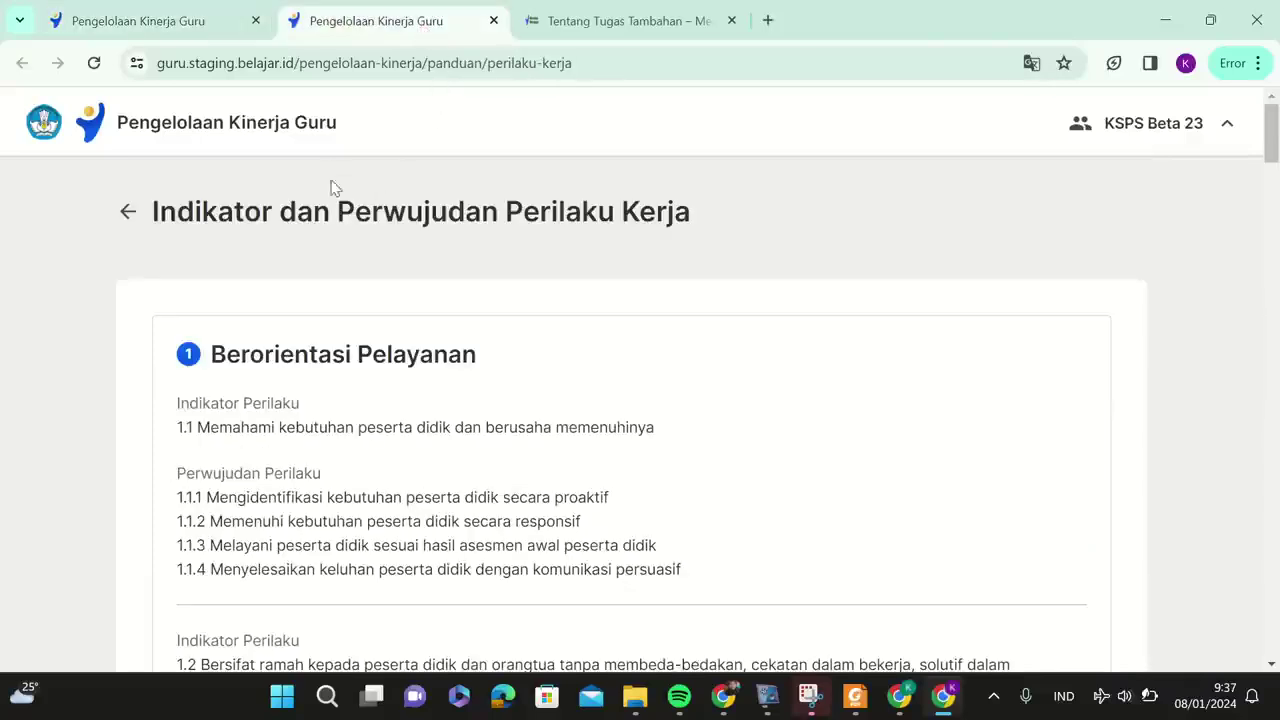
left_click(200, 22)
scroll(510, 294, "up", 10)
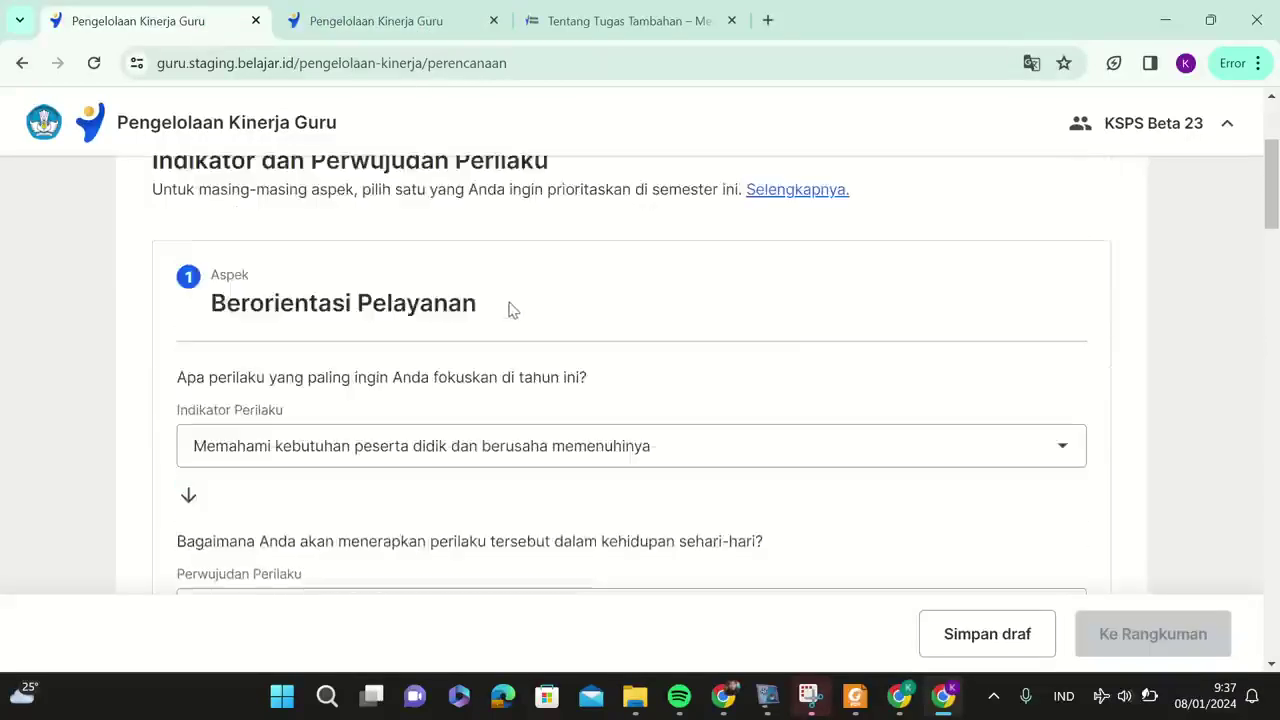
left_click(816, 423)
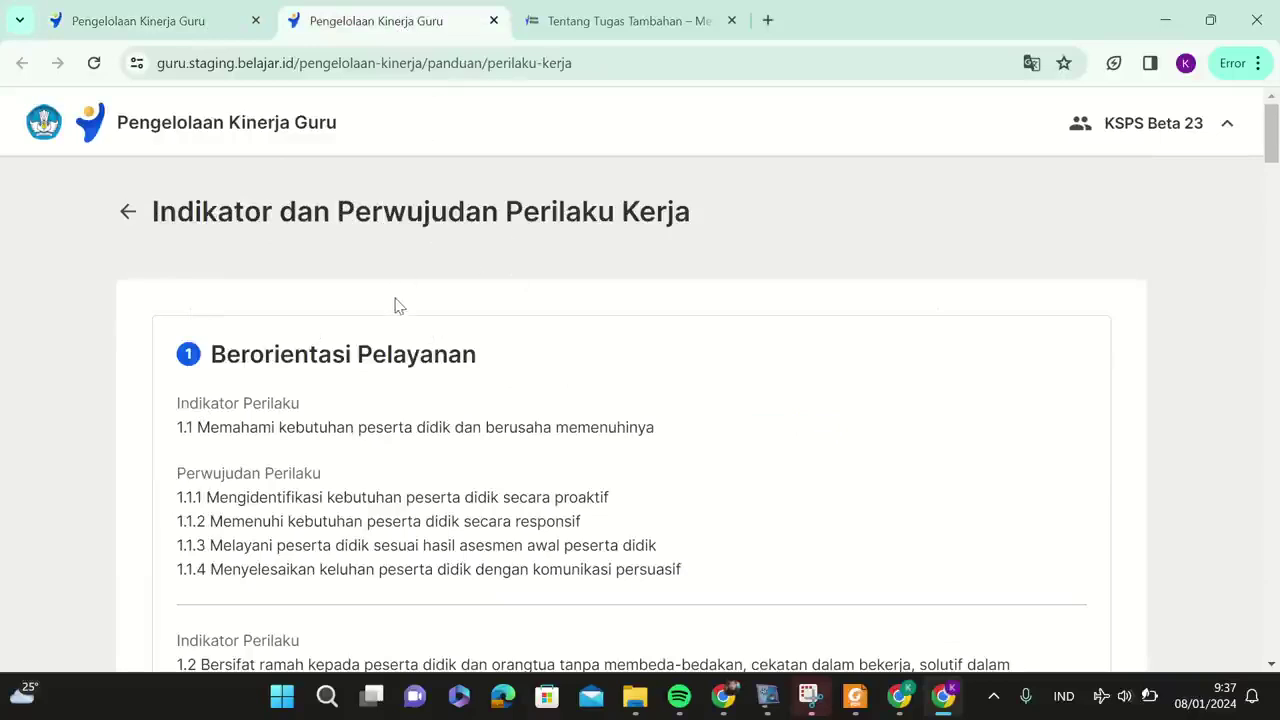
scroll(400, 306, "down", 5)
scroll(540, 376, "down", 9)
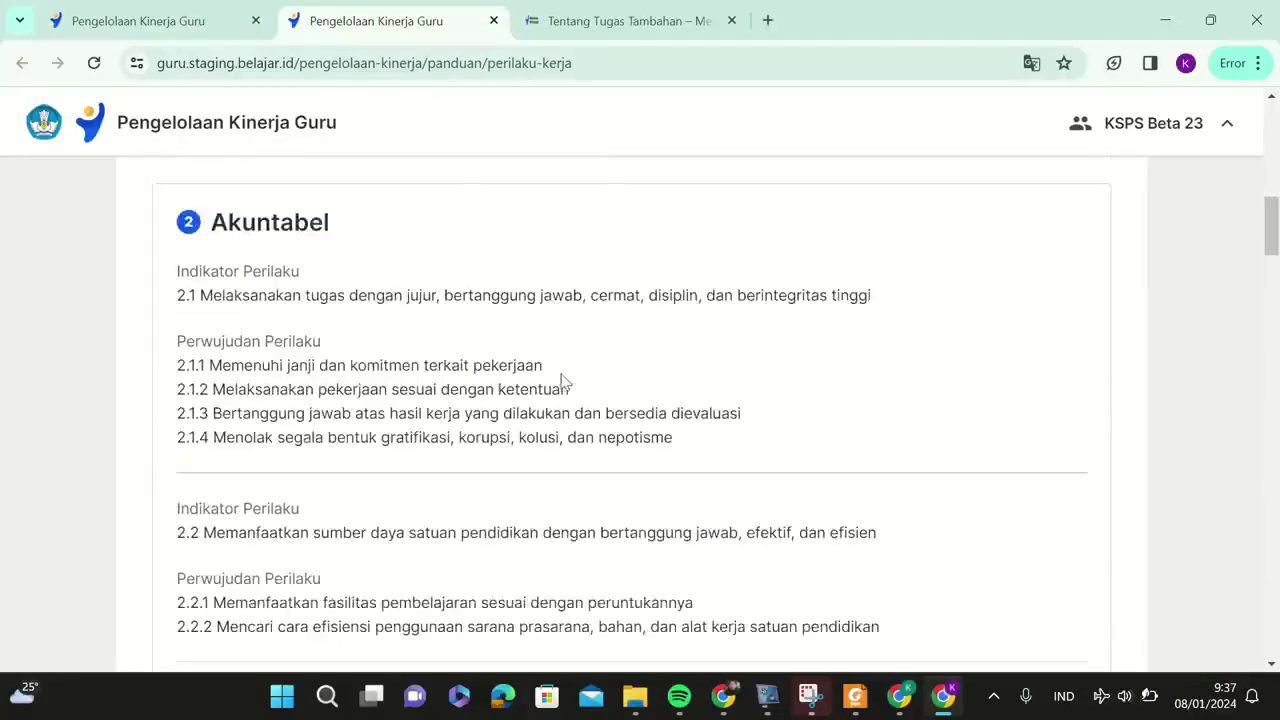
left_click(167, 30)
Choose an Indikator Perilaku and a matching Perwujudan Perilaku for the Harmonis aspect.
scroll(603, 447, "down", 10)
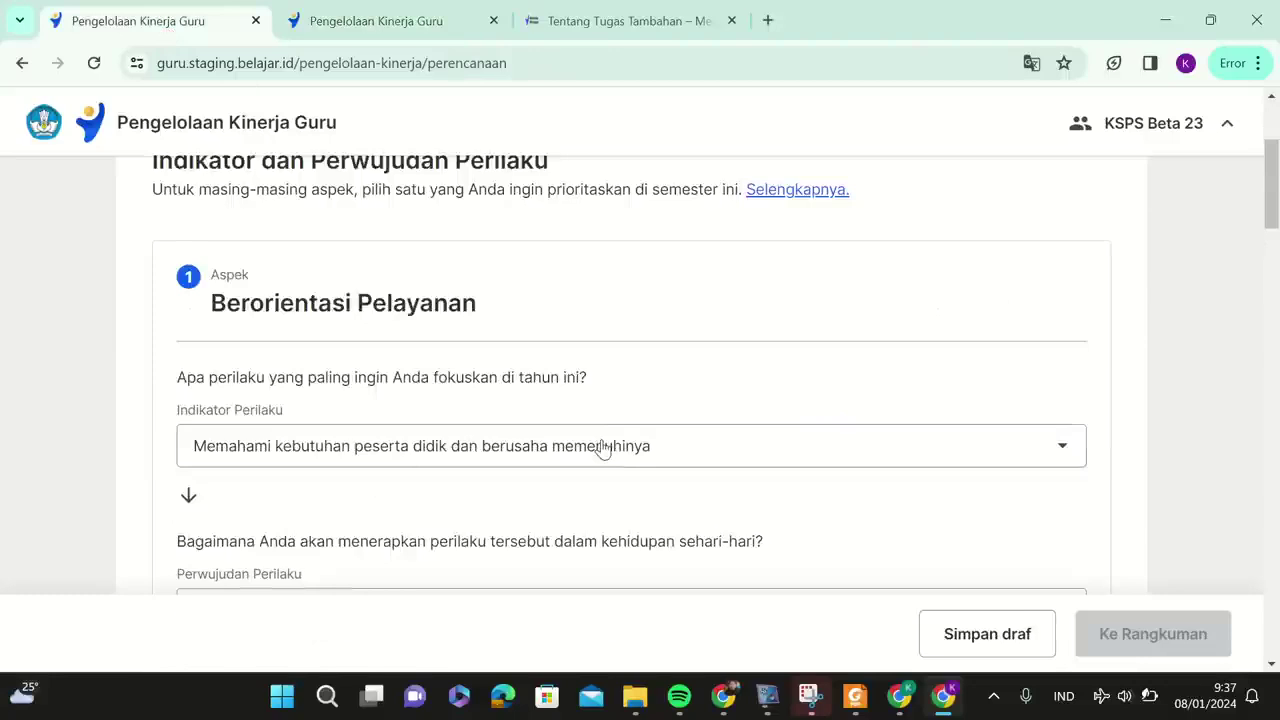
scroll(600, 442, "down", 7)
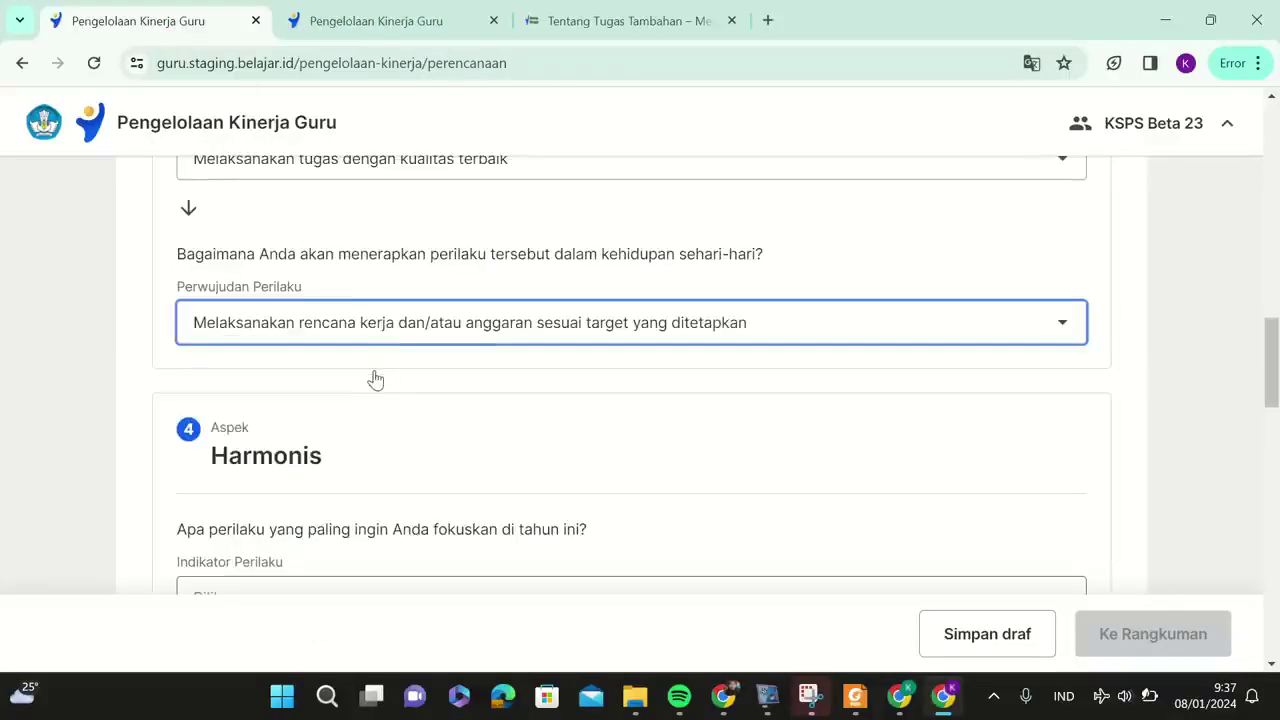
left_click(370, 380)
left_click(380, 451)
left_click(389, 526)
left_click(415, 578)
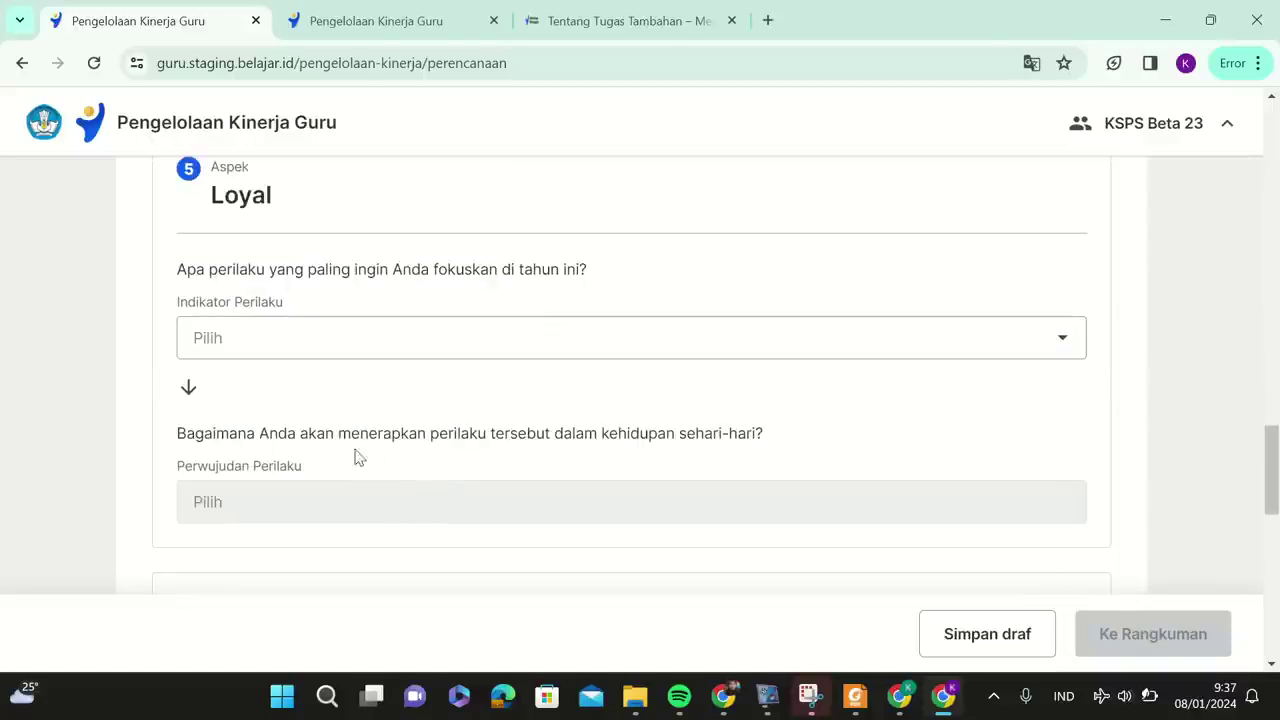
For Loyal, choose Menjaga nama baik satuan pendidikan, sesama guru, dan peserta didik dimanapun berada with Menyebarkan informasi positif tentang transformasi pembelajaran.
left_click(352, 338)
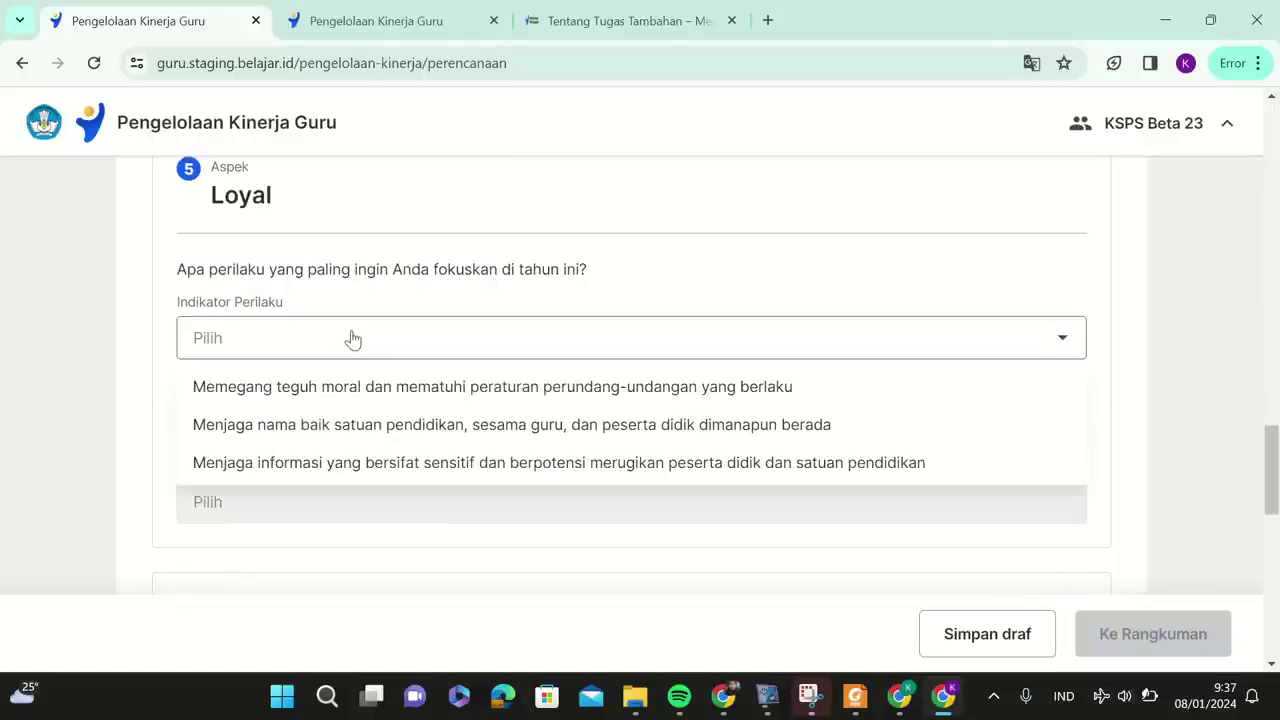
left_click(400, 425)
left_click(397, 503)
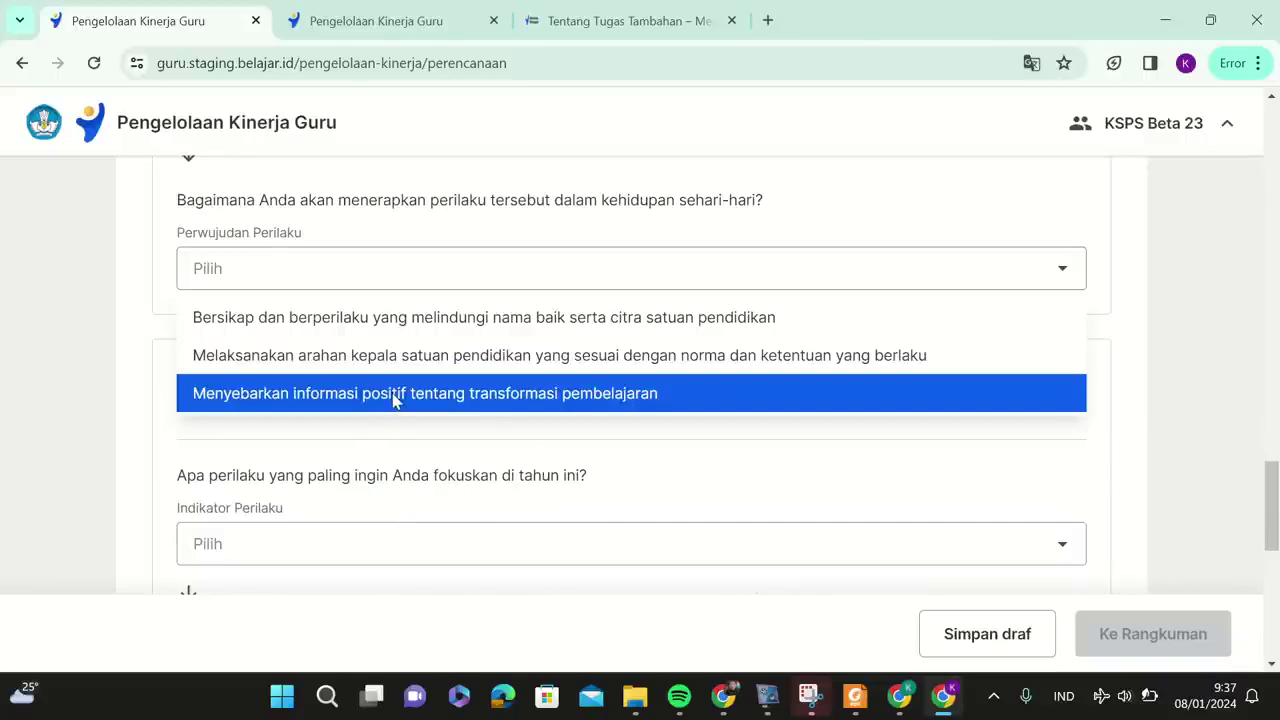
left_click(395, 395)
For Adaptif, choose Berpikir proaktif untuk mengembangkan diri dan warga satuan pendidikan with Mengidentifikasi potensi masalah dan solusinya.
scroll(326, 423, "down", 2)
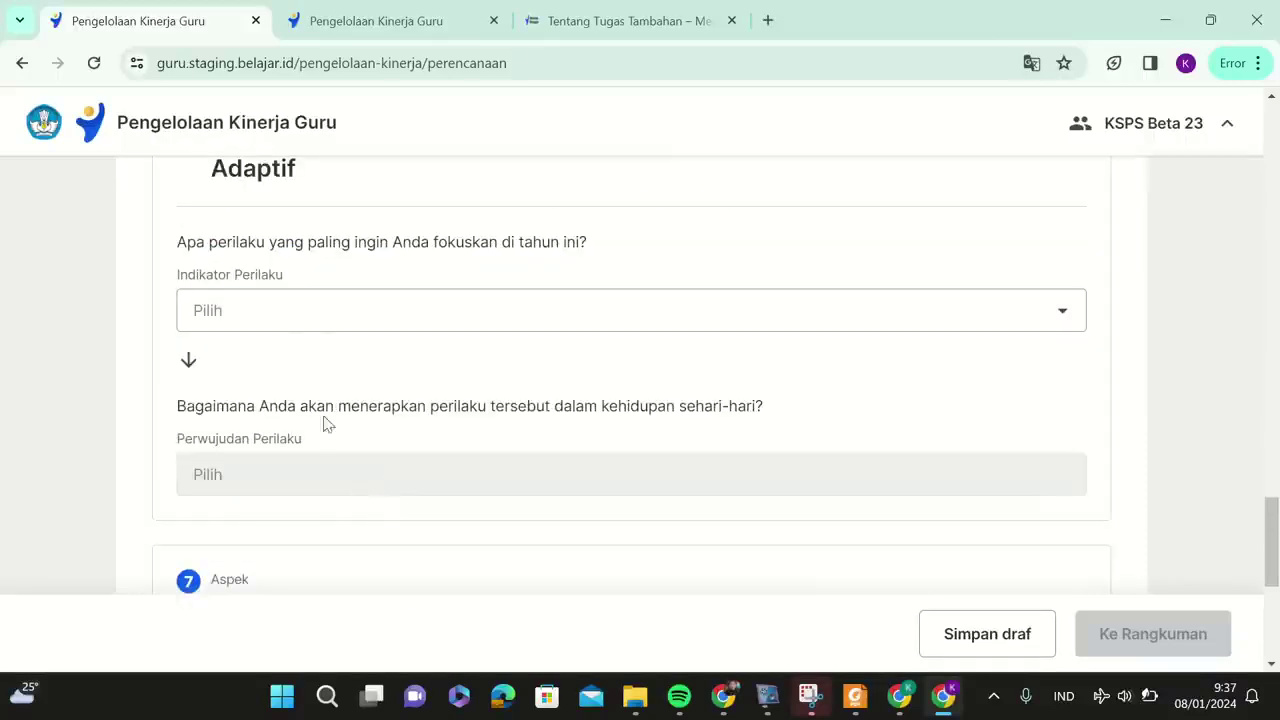
left_click(310, 322)
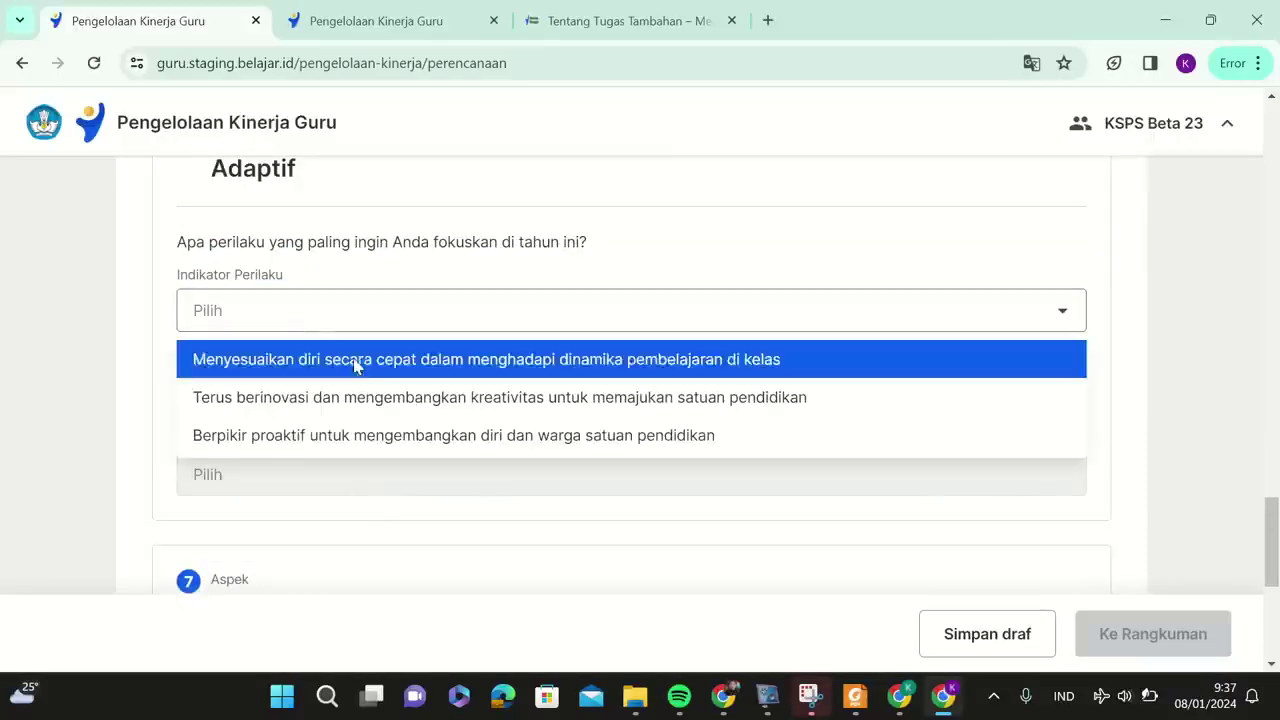
left_click(357, 444)
left_click(352, 478)
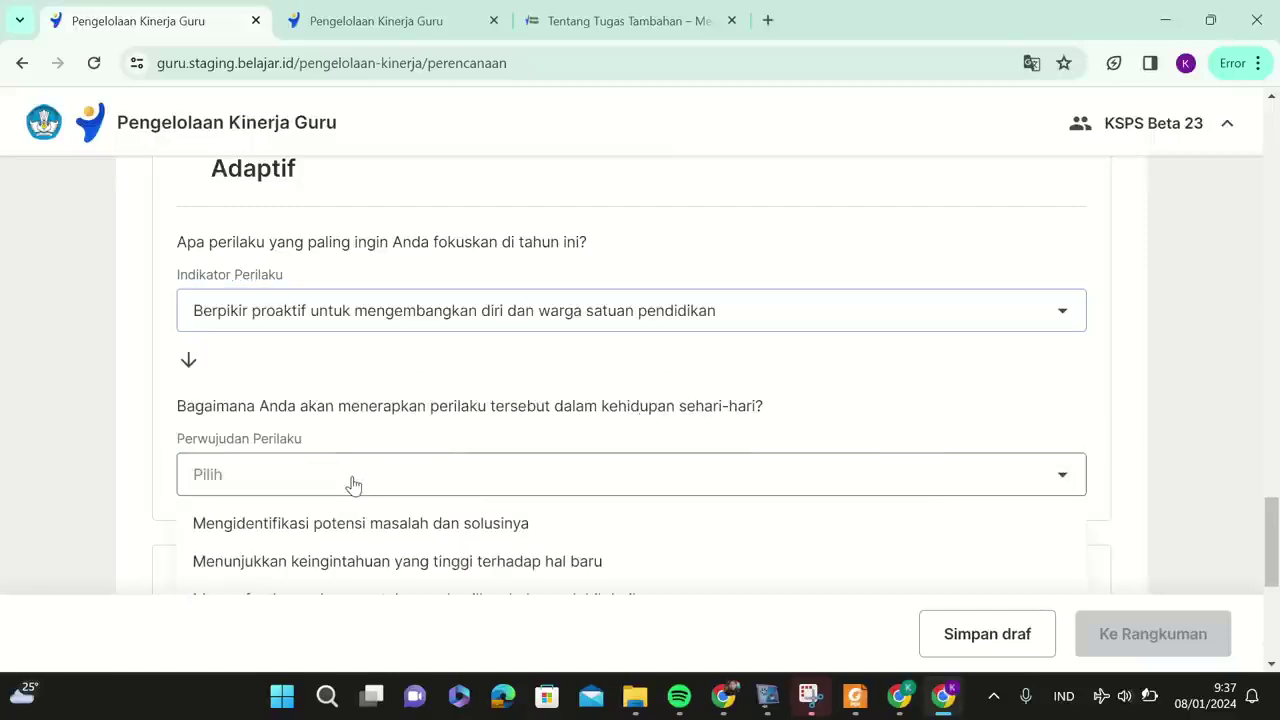
left_click(385, 530)
scroll(546, 406, "down", 2)
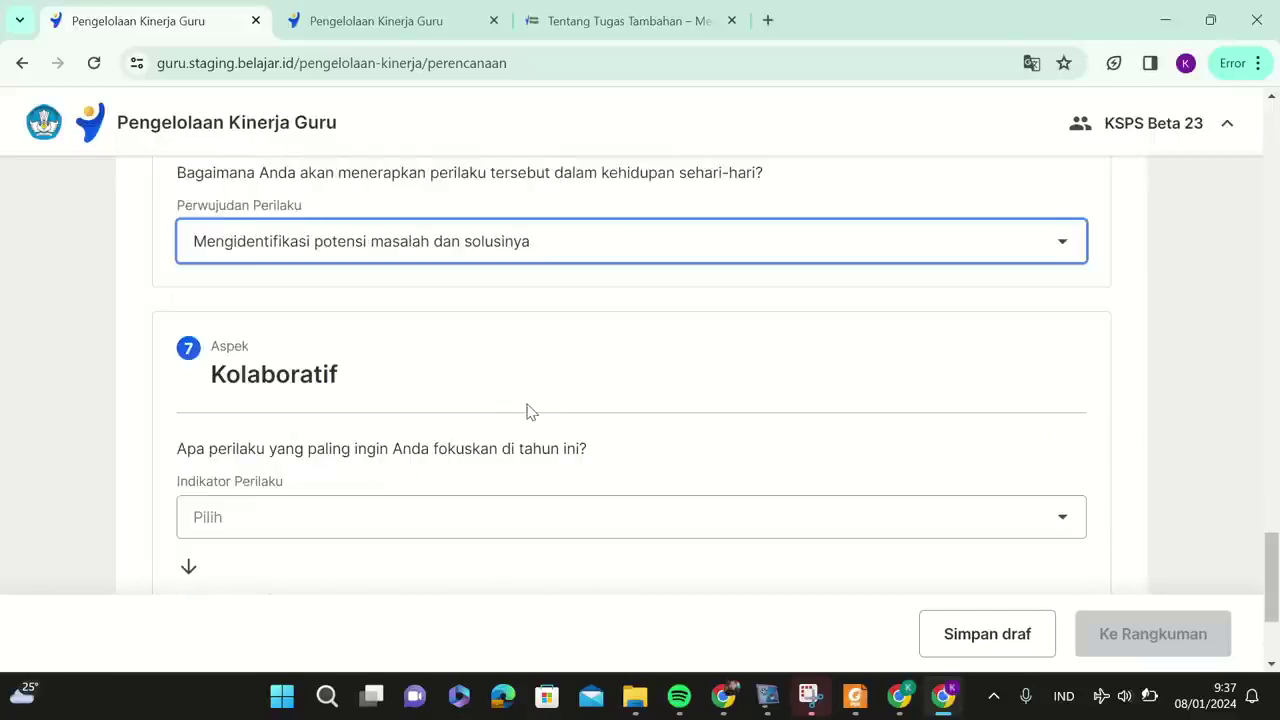
For Kolaboratif, choose the indicator beginning Bekerja sama secara terbuka and the Perwujudan Perilaku beginning Bersinergi dengan peserta didik, rekan sejawat.
left_click(401, 523)
scroll(370, 440, "down", 2)
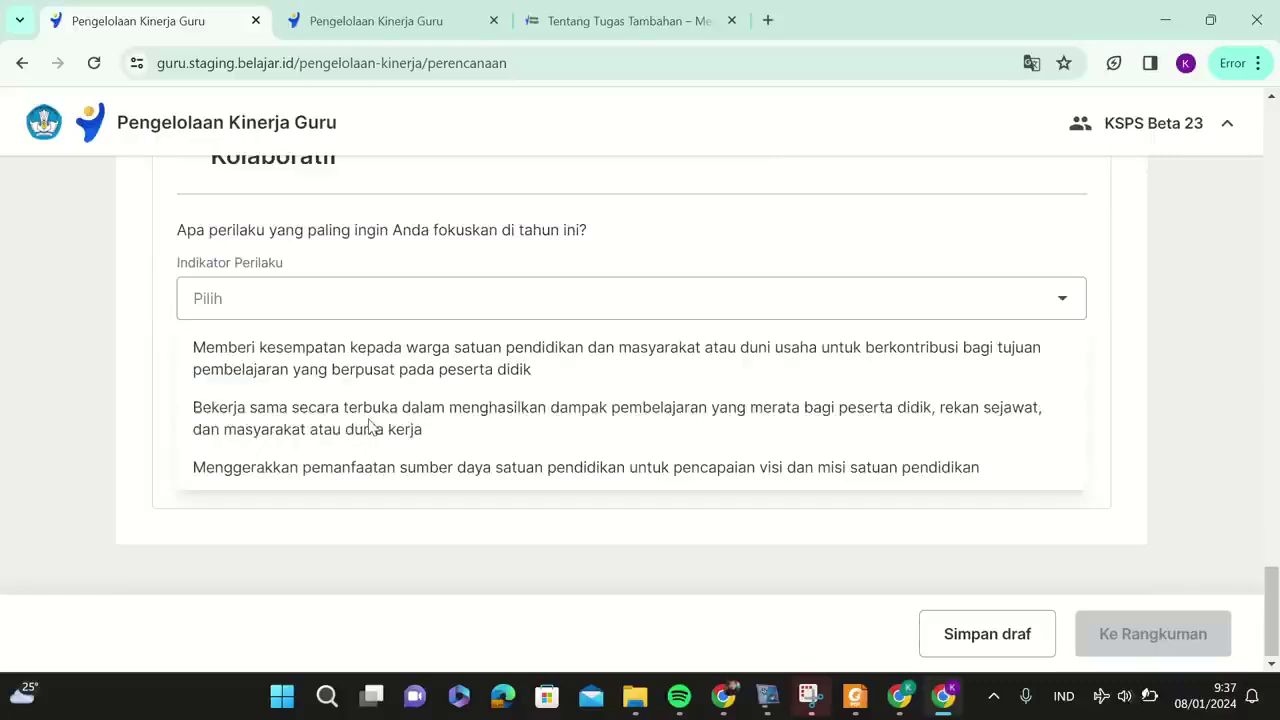
left_click(370, 435)
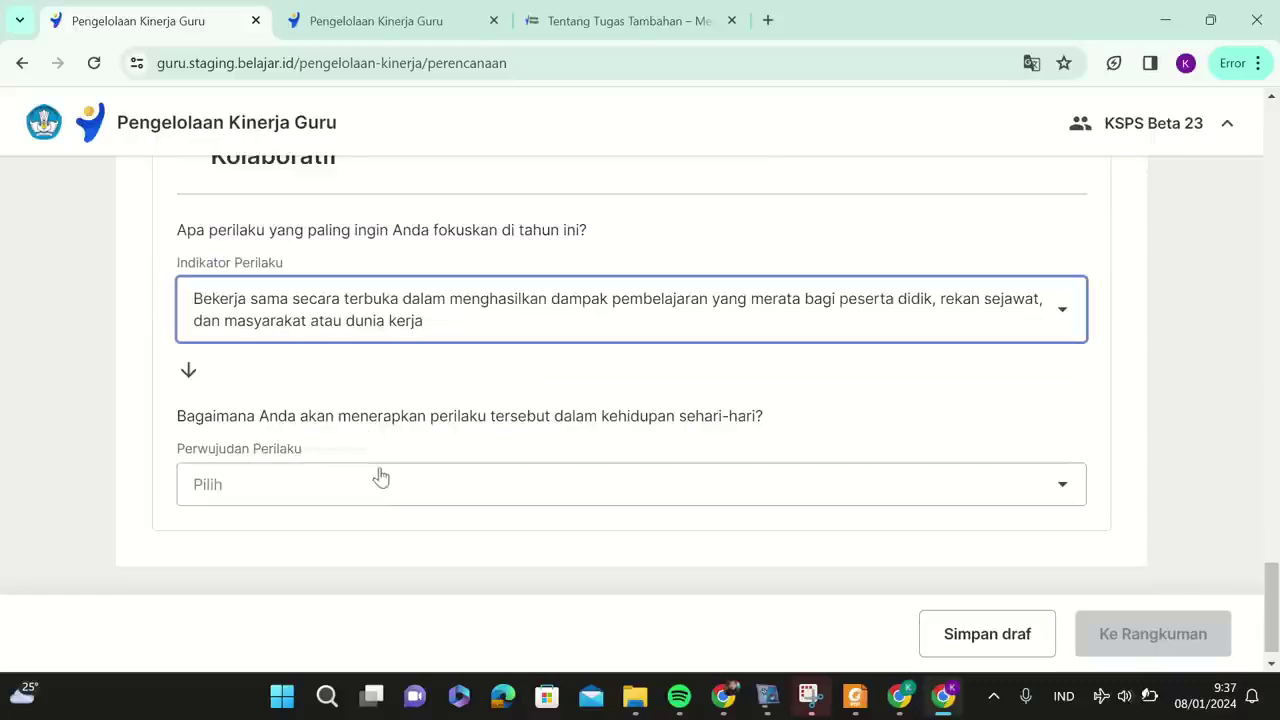
left_click(376, 497)
scroll(344, 435, "down", 1)
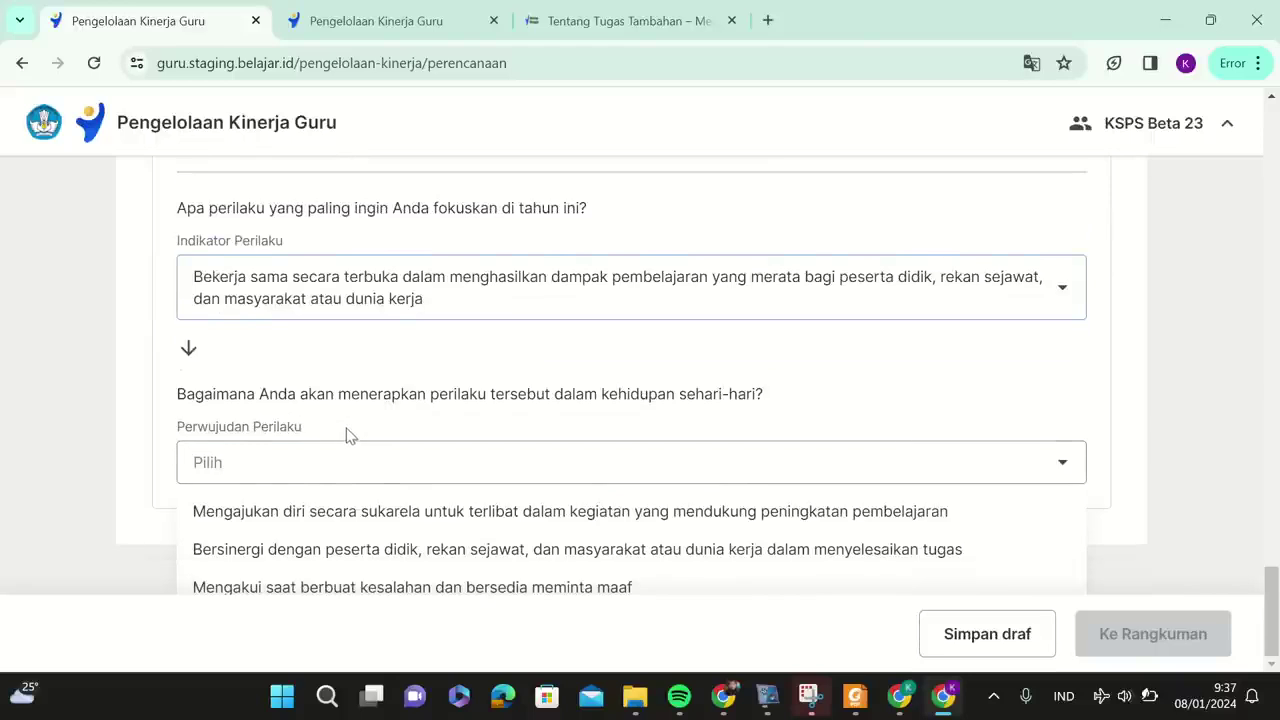
left_click(412, 549)
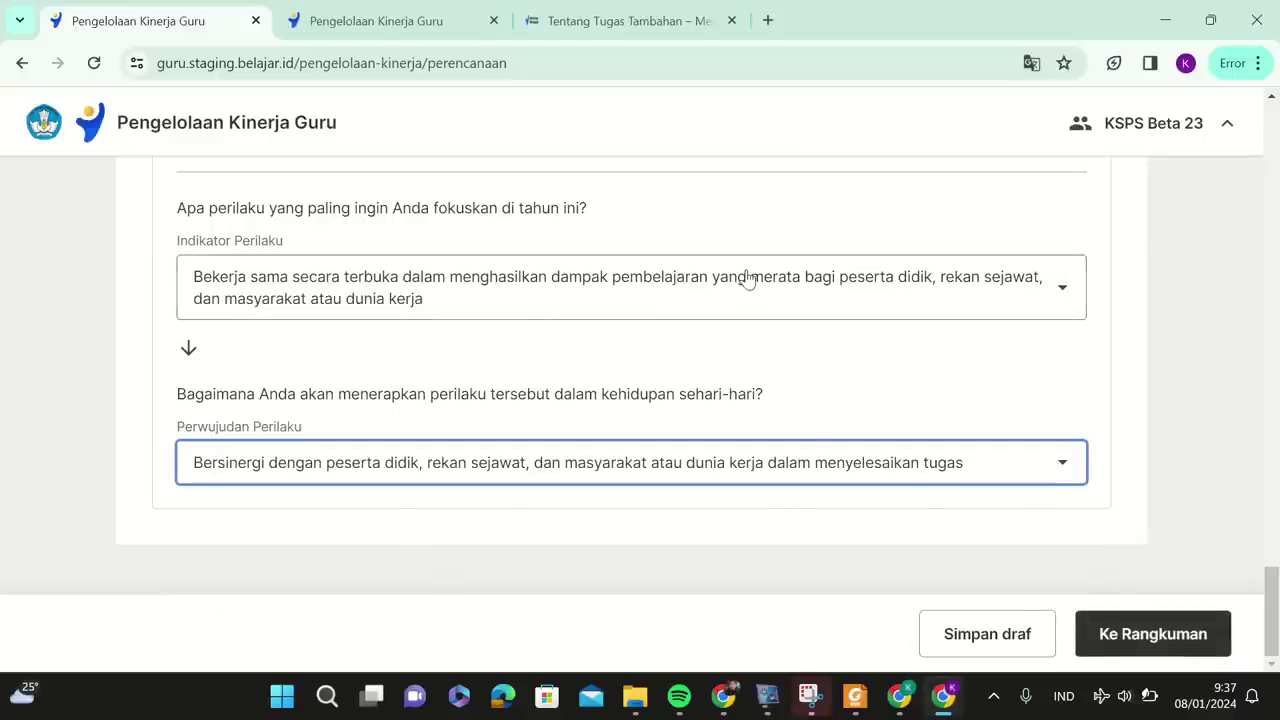
Look back over the completed Perilaku Kerja aspects and proceed to the Rangkuman of the plan.
scroll(706, 360, "up", 20)
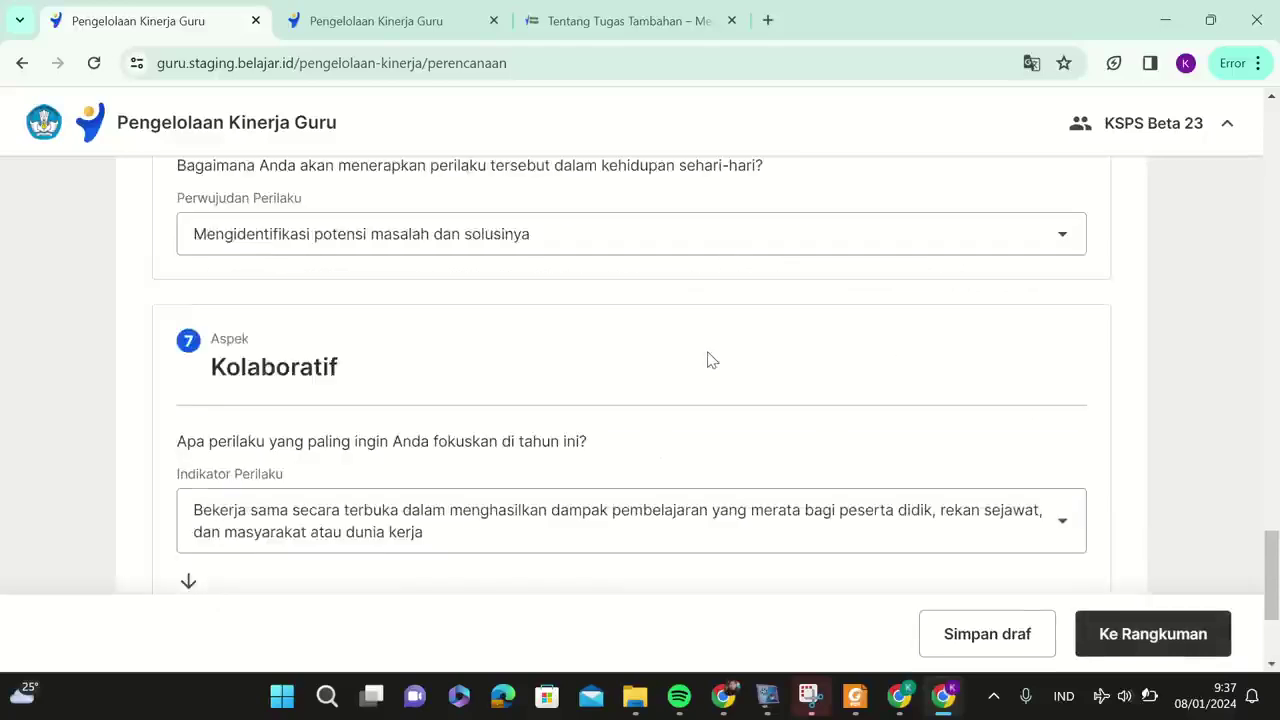
scroll(703, 362, "down", 7)
scroll(703, 362, "down", 15)
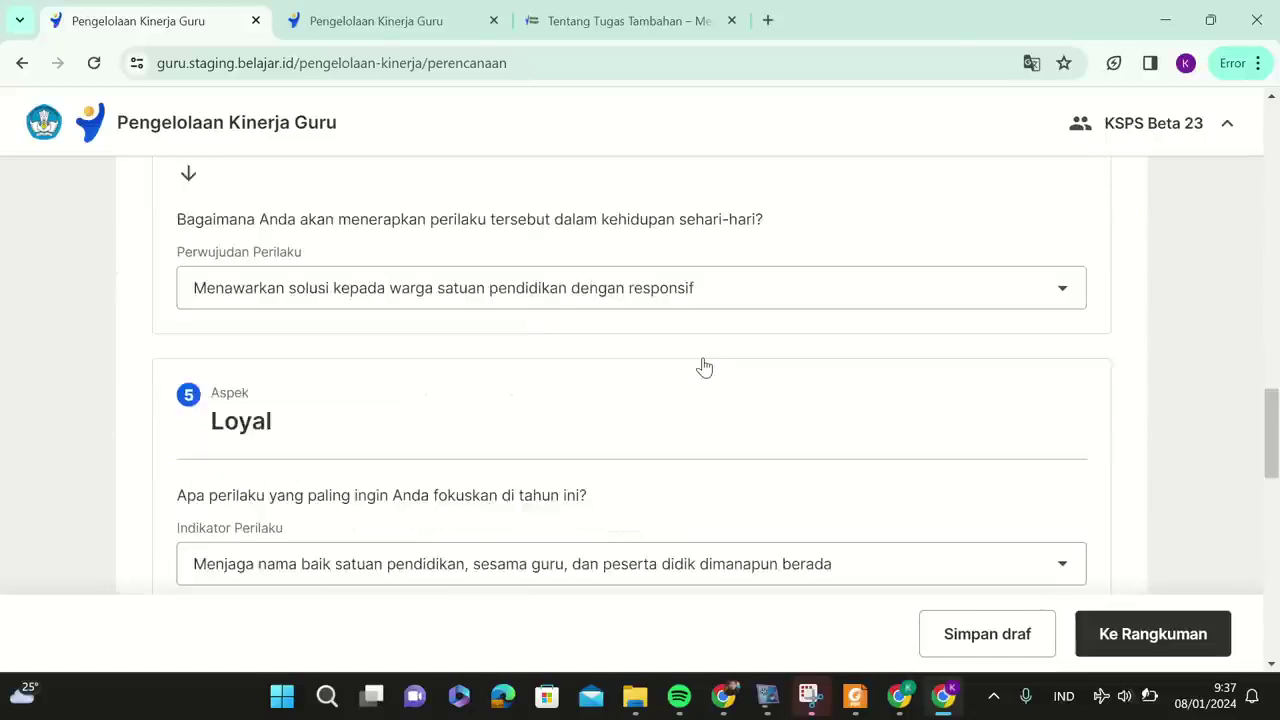
left_click(1114, 634)
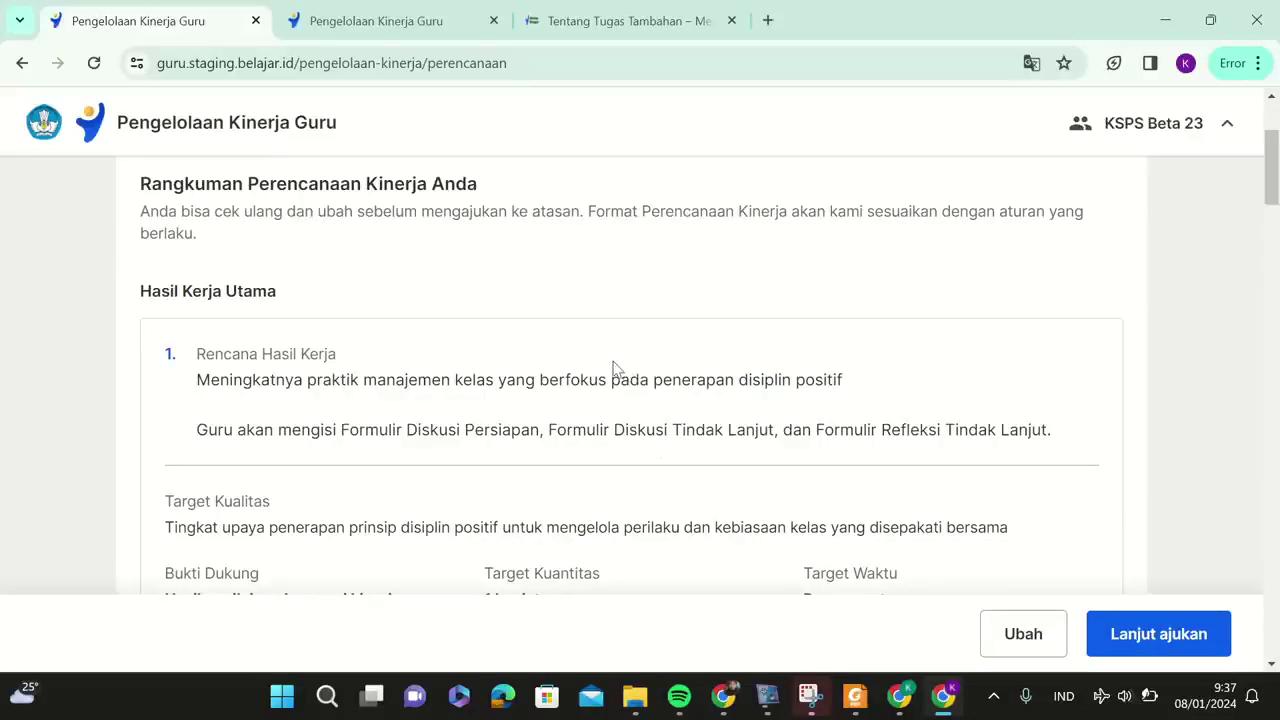
Review the Hasil Kerja Utama entries in the Rangkuman, including each one's Target Kualitas, Bukti Dukung and Poin.
scroll(580, 362, "down", 5)
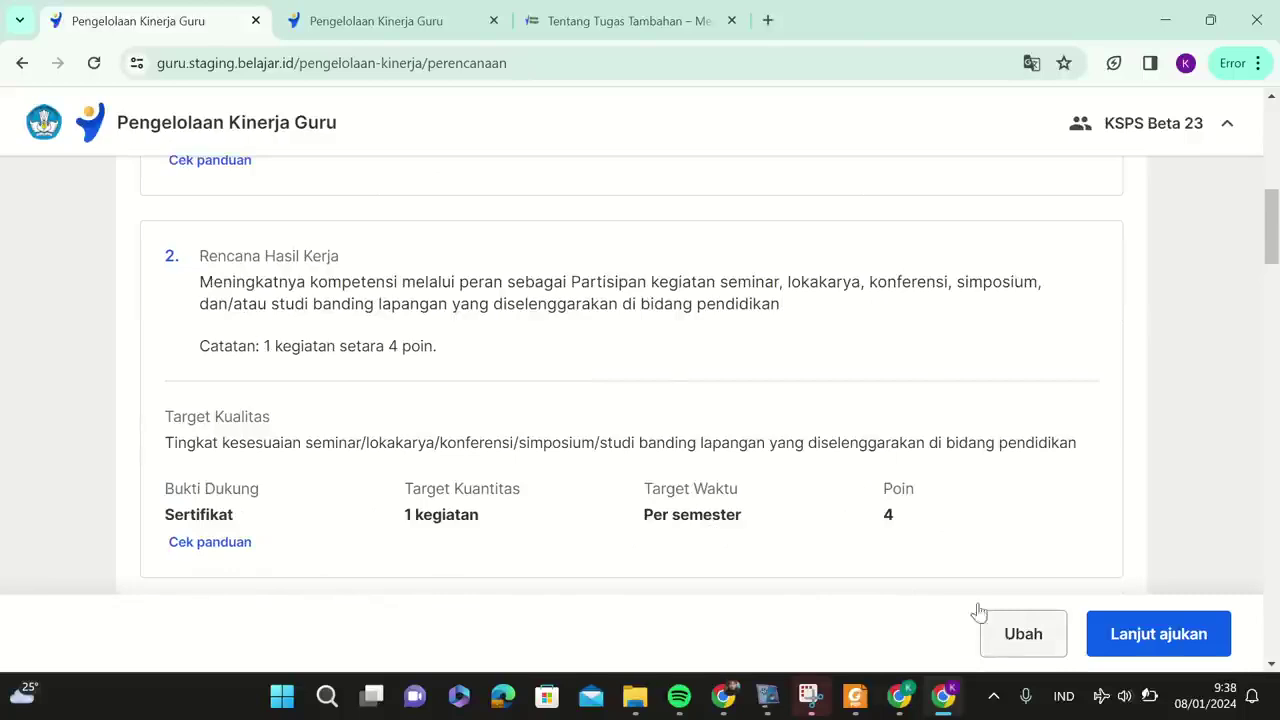
scroll(562, 302, "down", 5)
scroll(562, 309, "down", 2)
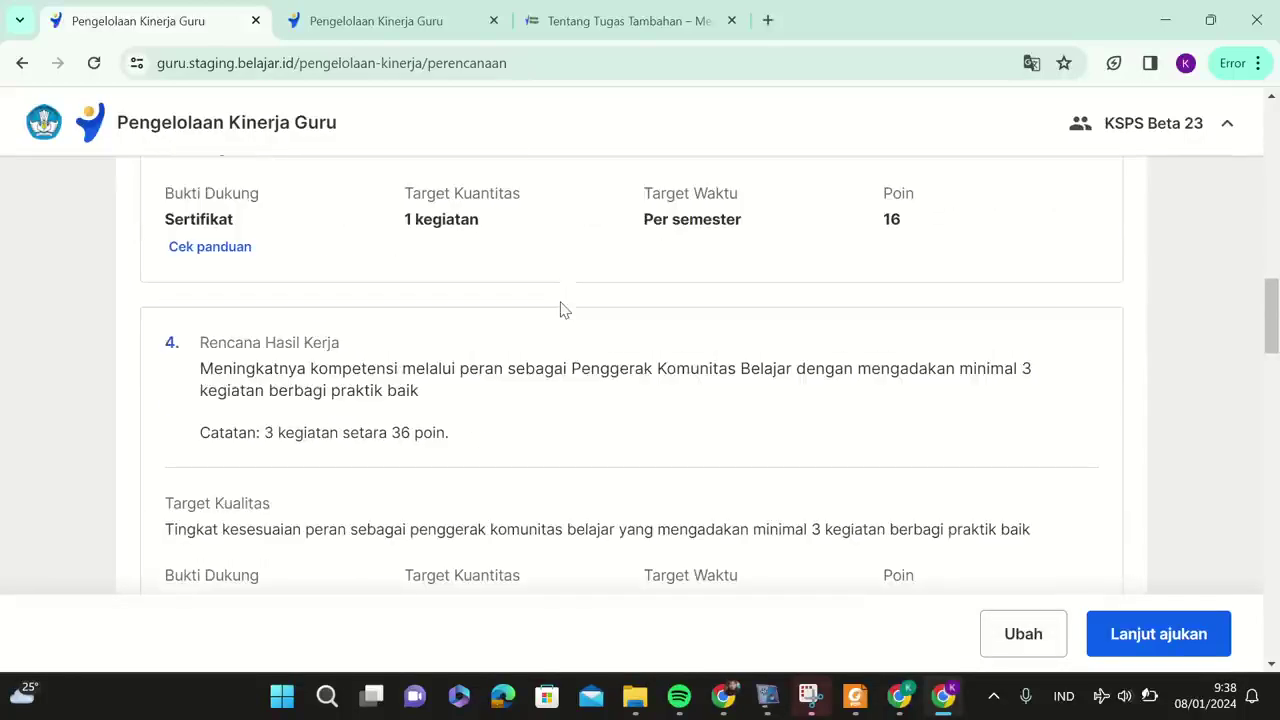
scroll(331, 337, "up", 14)
scroll(332, 336, "down", 2)
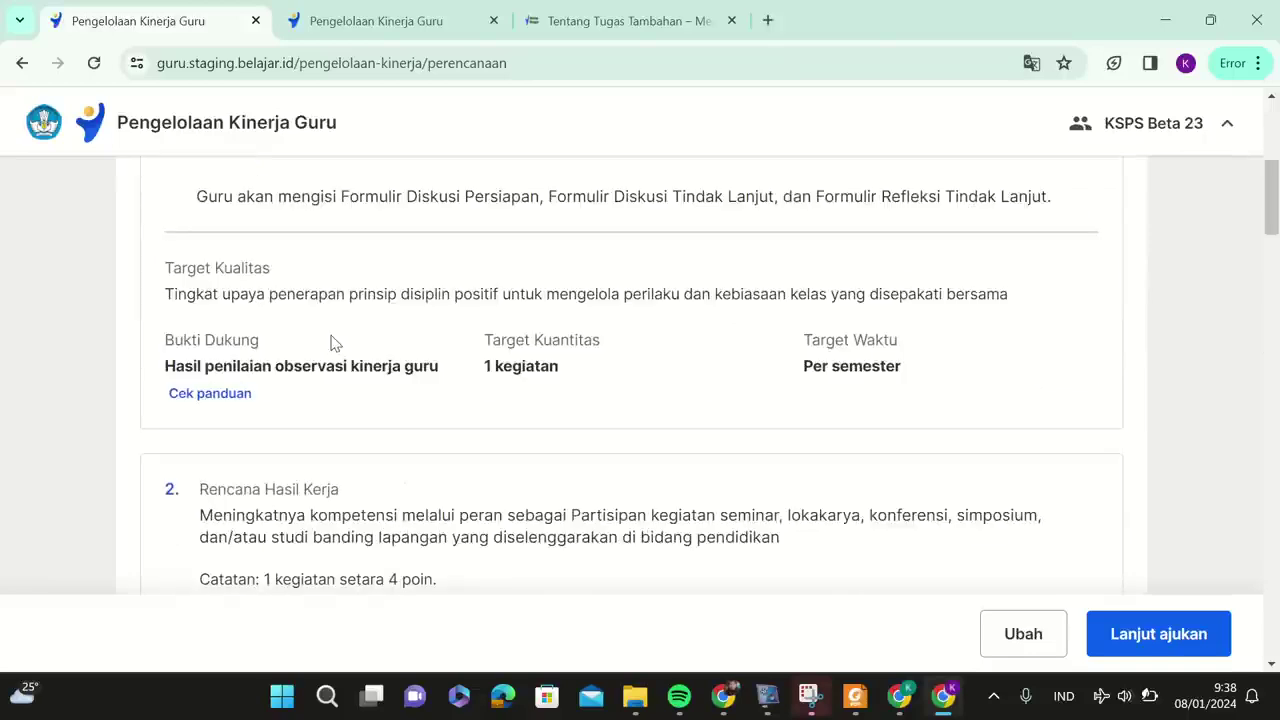
scroll(258, 348, "up", 2)
scroll(258, 349, "down", 2)
scroll(277, 377, "down", 4)
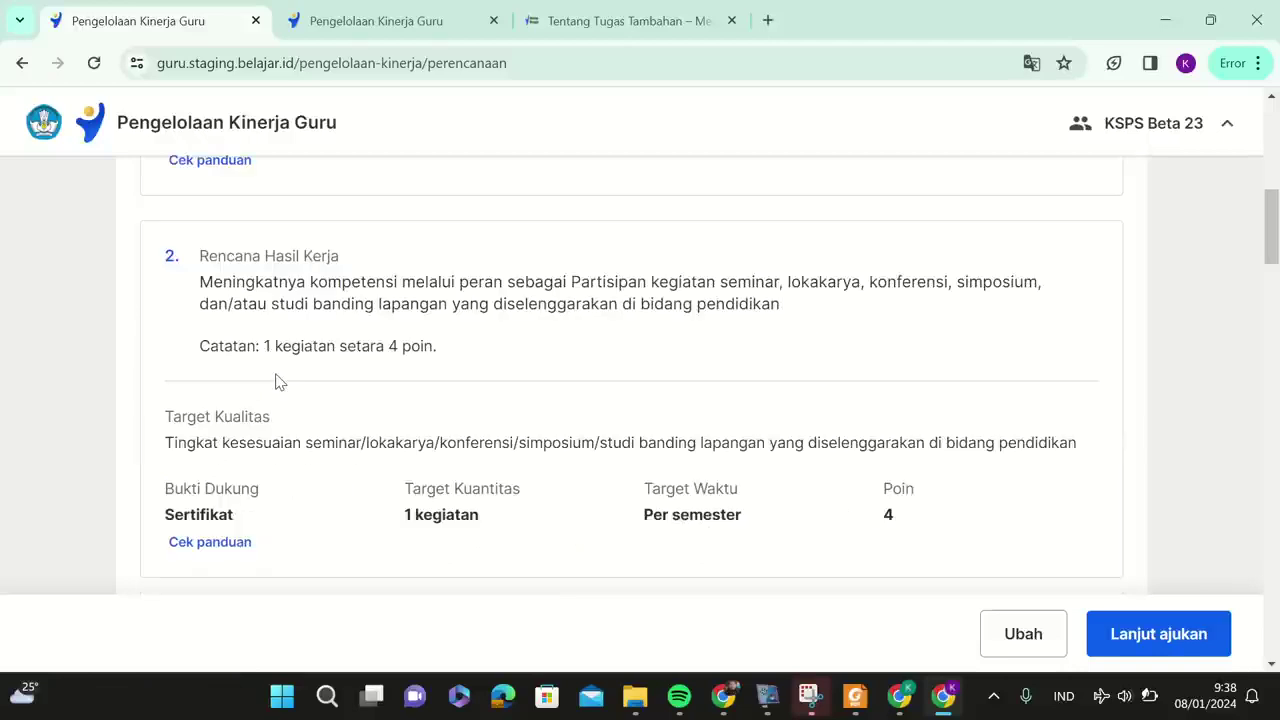
scroll(268, 345, "down", 4)
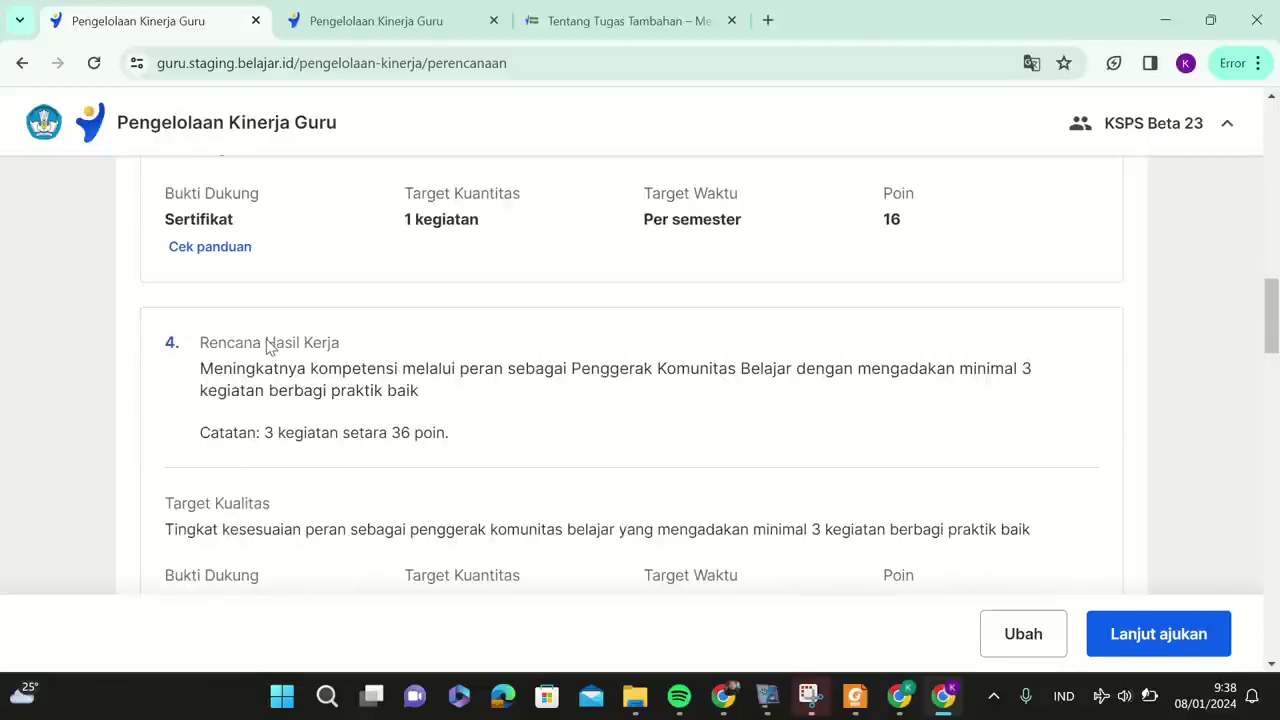
scroll(267, 341, "down", 4)
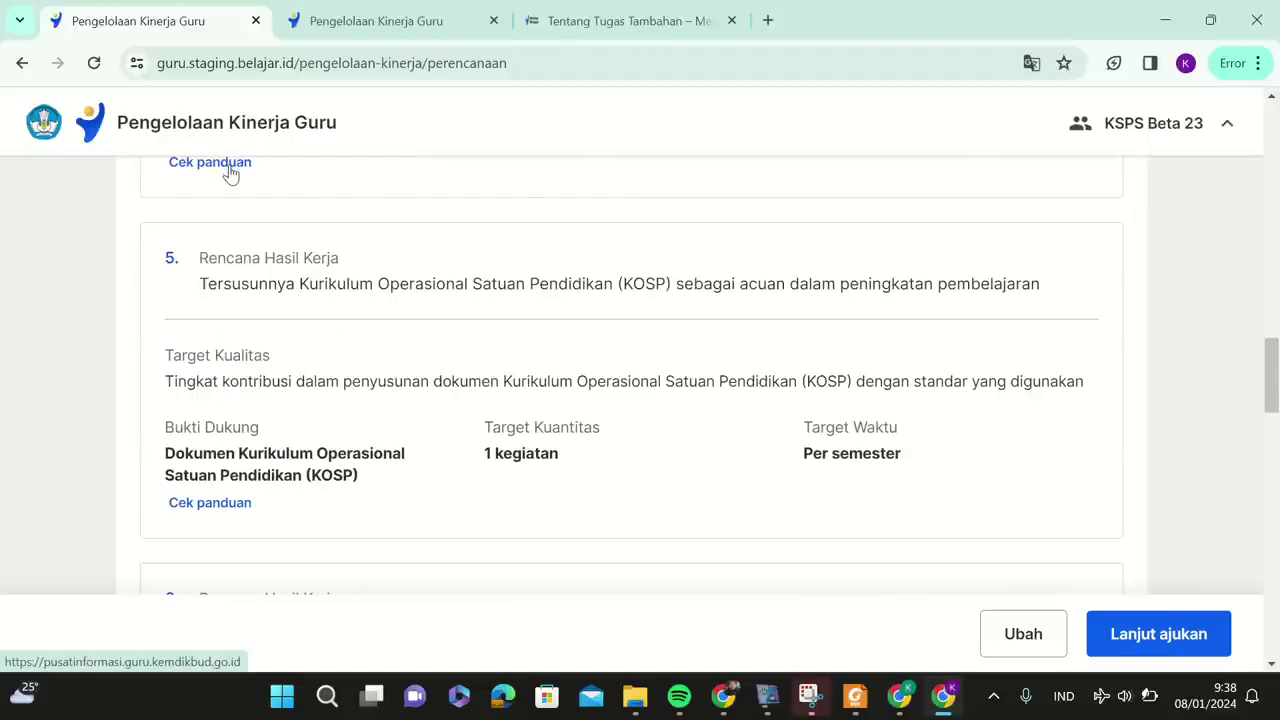
Look through the Hasil Kerja Tambahan entries in the summary and return to the start of the Rangkuman.
scroll(230, 175, "down", 8)
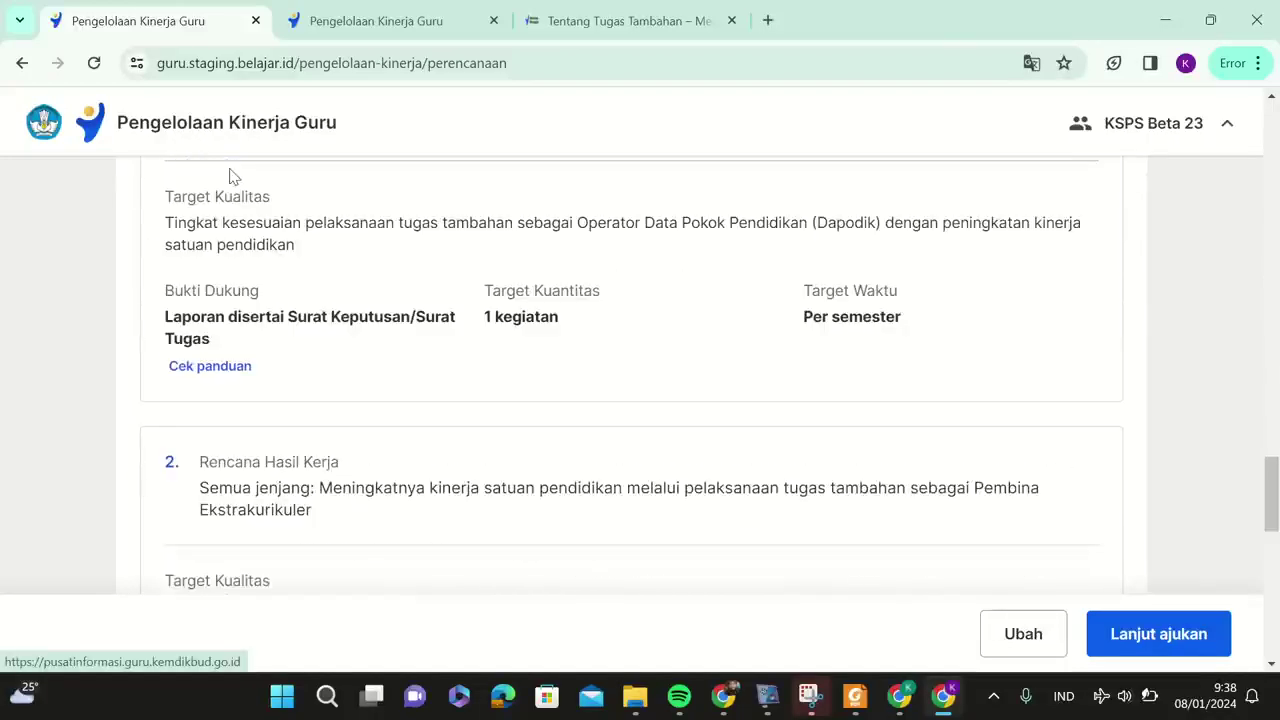
scroll(230, 175, "down", 5)
scroll(241, 309, "down", 2)
scroll(241, 309, "up", 4)
scroll(241, 309, "down", 2)
scroll(241, 309, "up", 2)
scroll(241, 309, "down", 2)
scroll(241, 309, "up", 5)
scroll(241, 309, "up", 7)
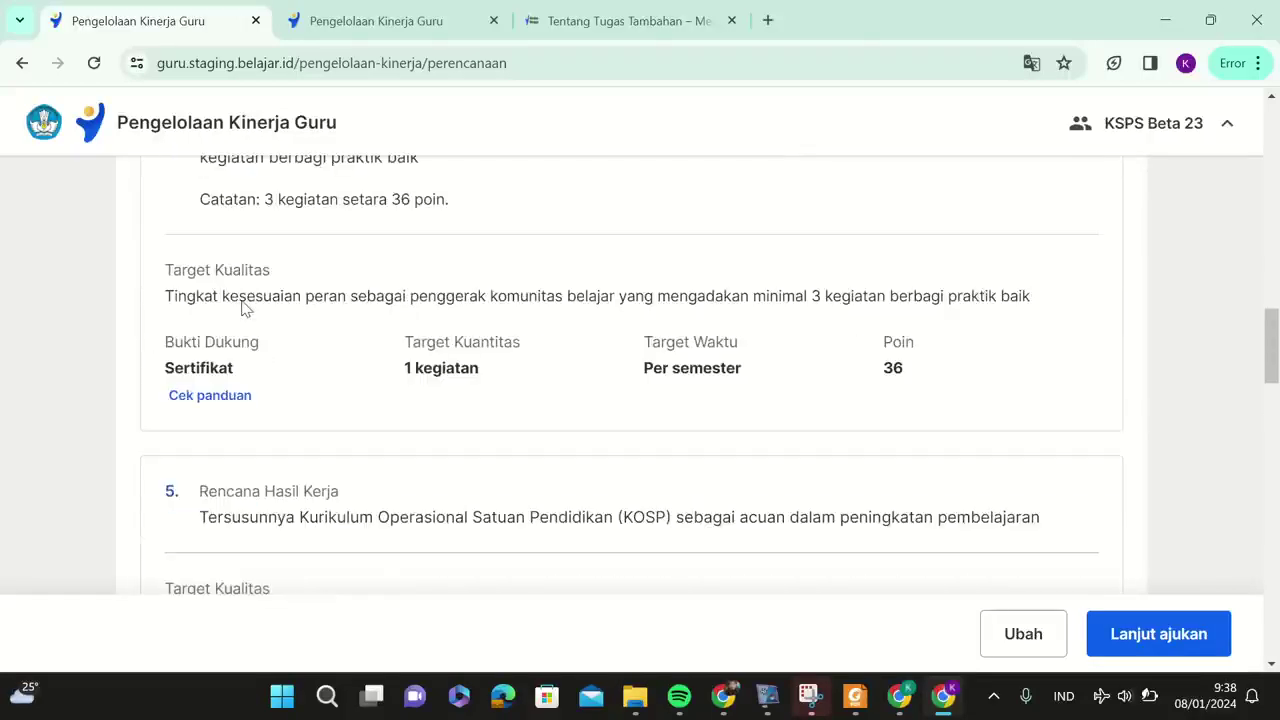
scroll(242, 302, "up", 4)
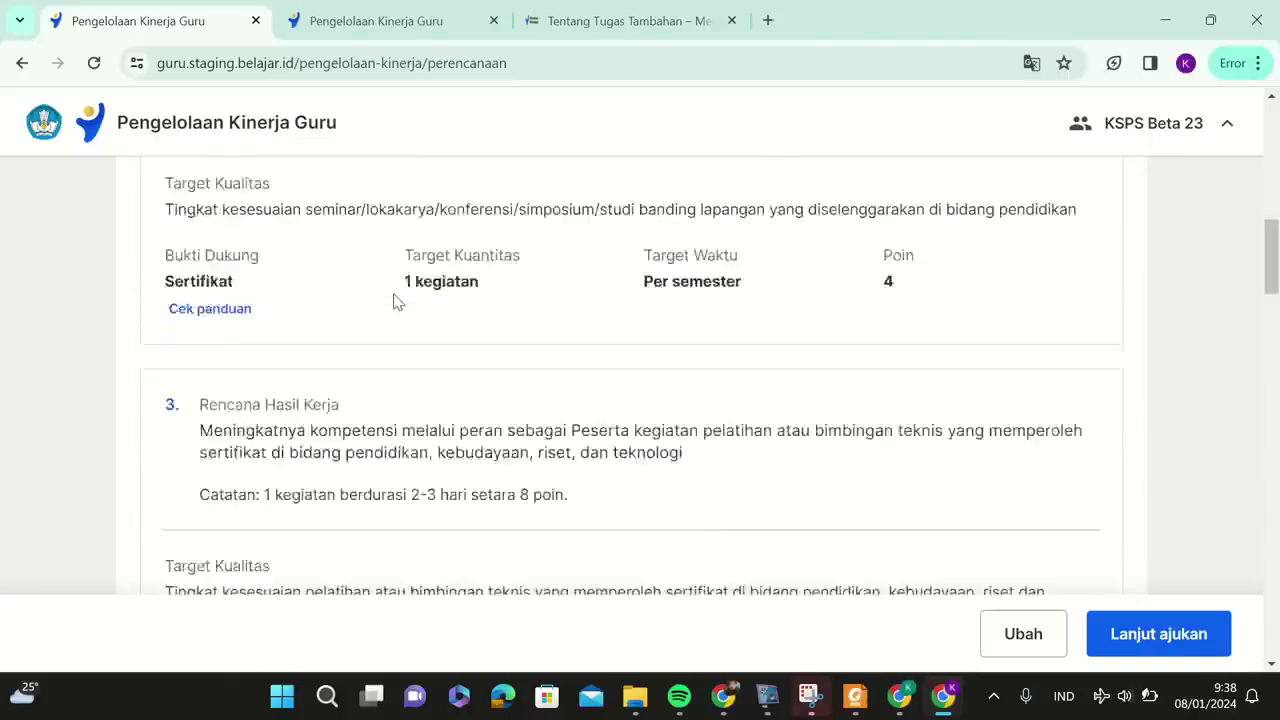
scroll(396, 297, "up", 3)
scroll(397, 294, "up", 5)
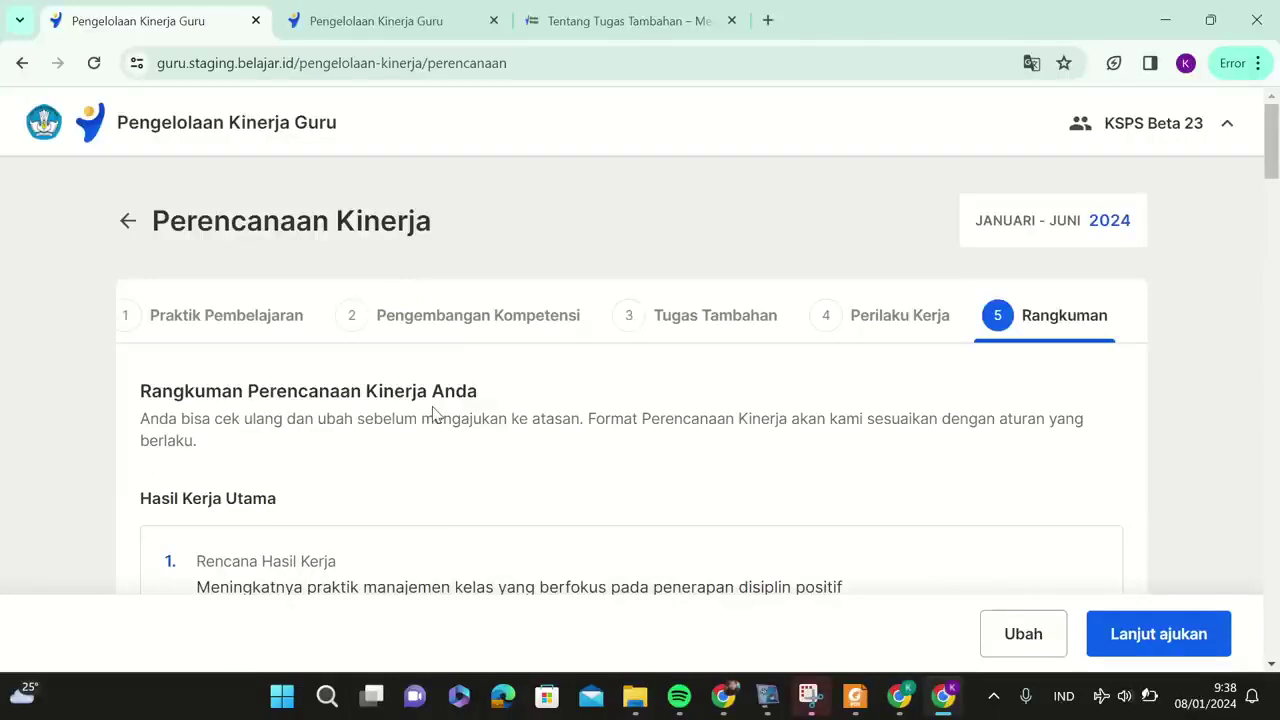
Re-read the summary entries for disiplin positif and for the seminar participant role, checking their quality targets and supporting evidence.
scroll(433, 413, "down", 2)
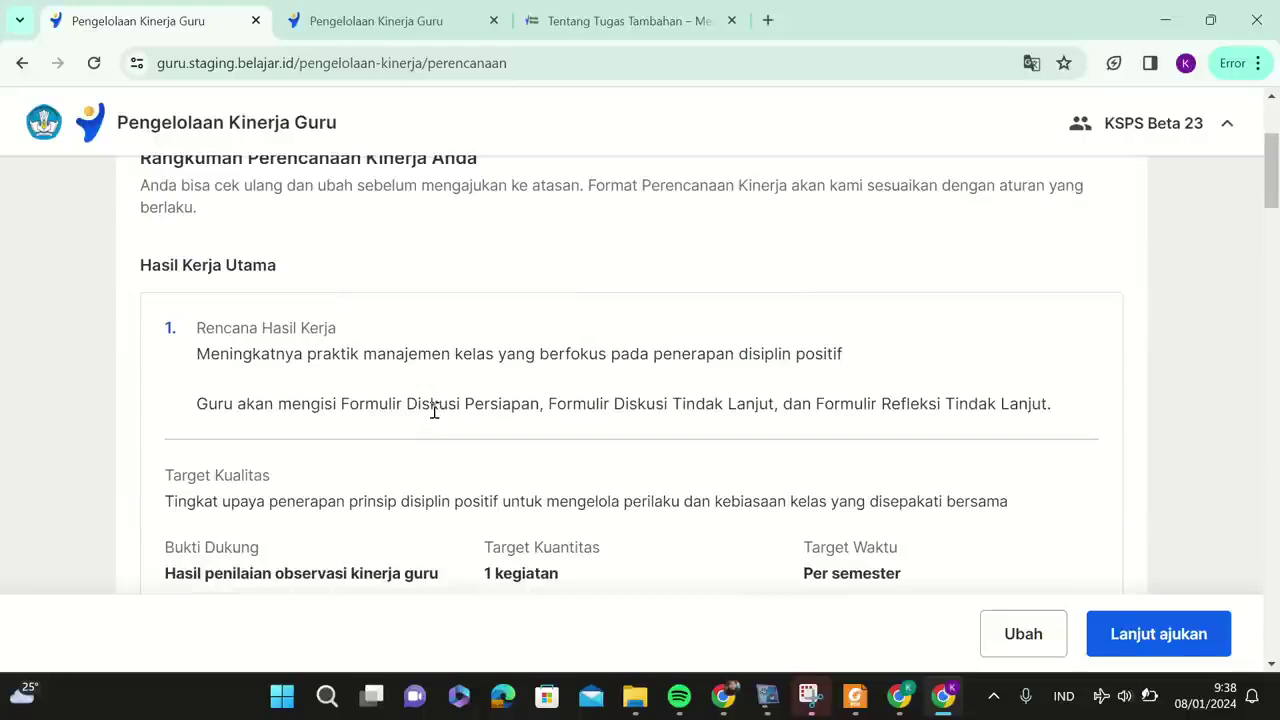
scroll(270, 484, "down", 2)
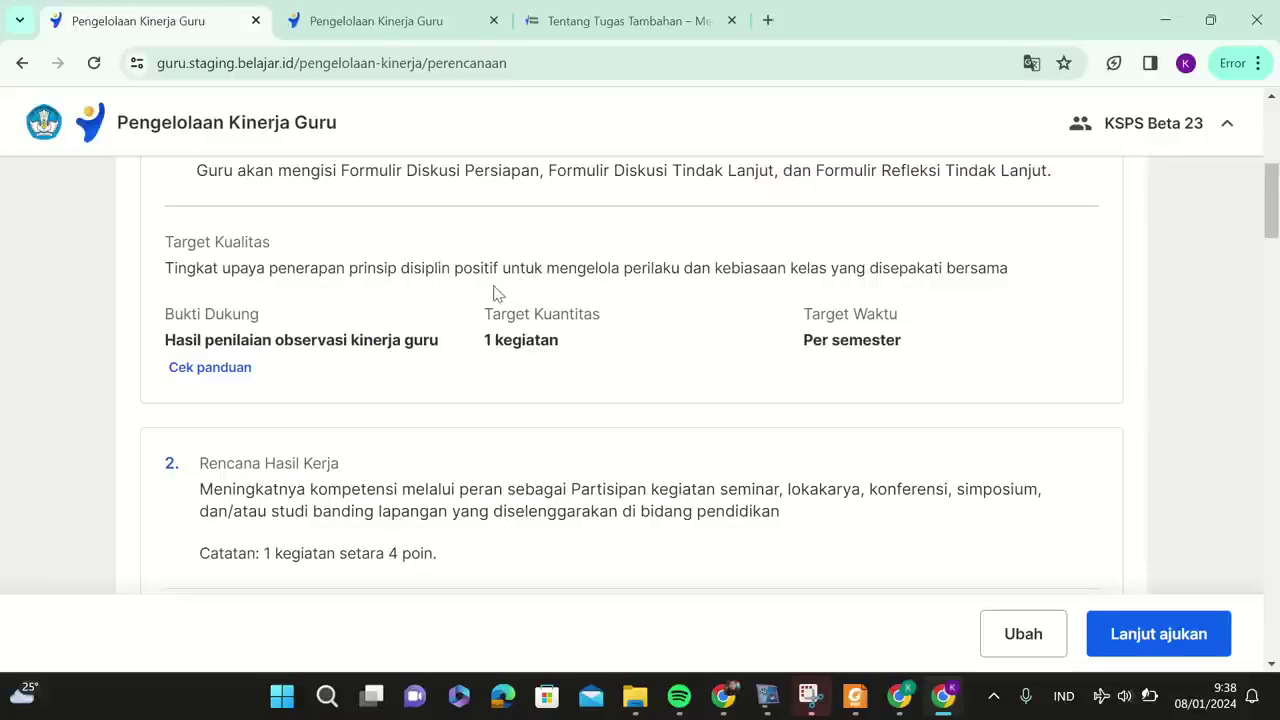
scroll(508, 286, "up", 2)
scroll(511, 285, "down", 2)
scroll(511, 285, "up", 2)
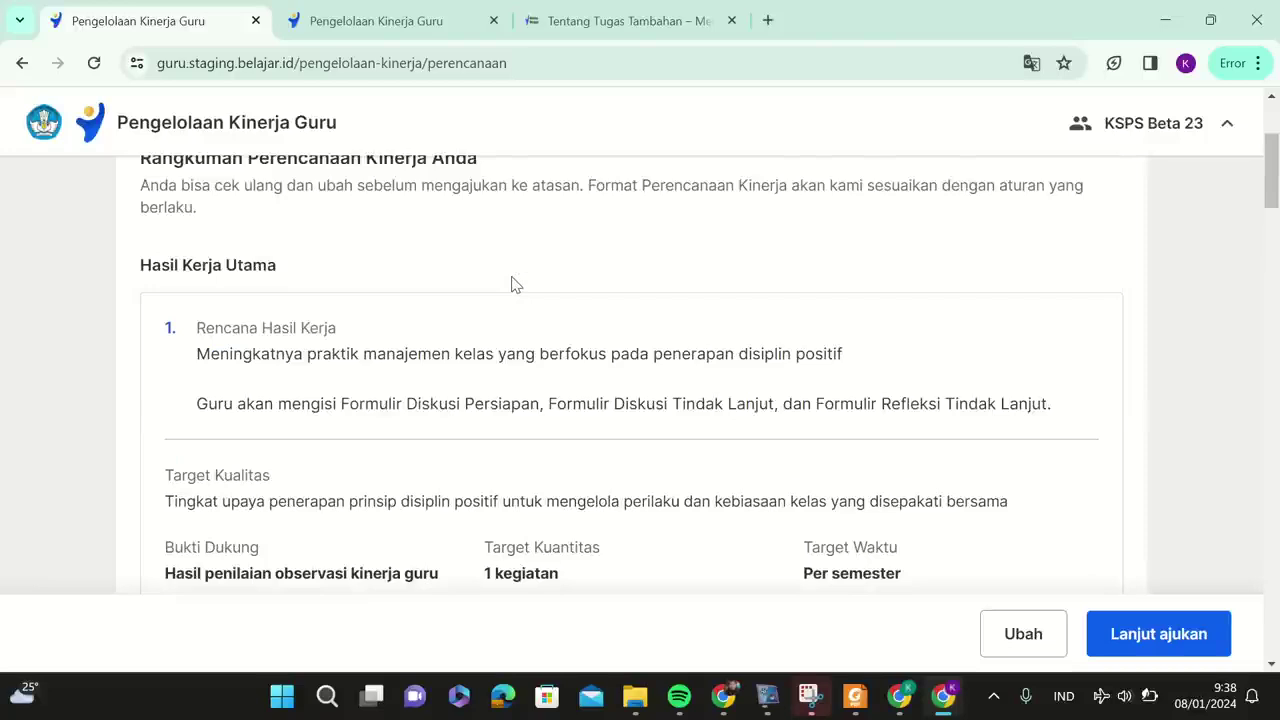
scroll(511, 285, "down", 4)
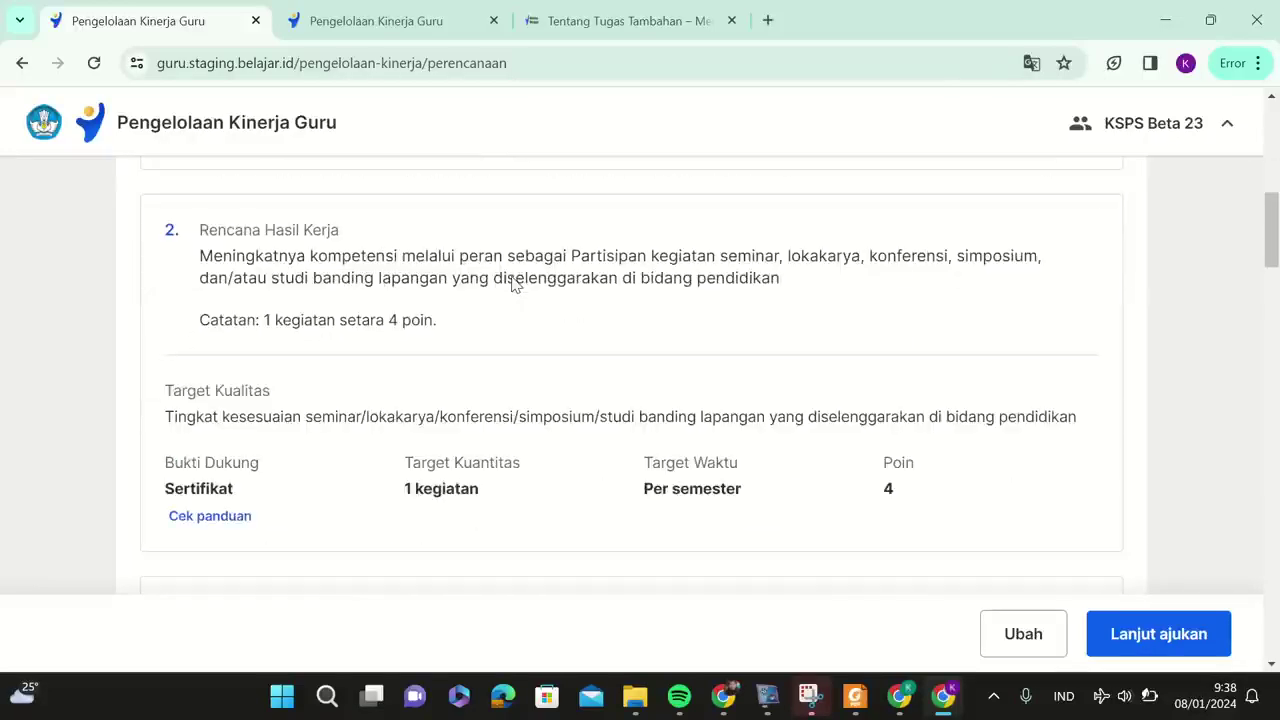
scroll(350, 285, "up", 4)
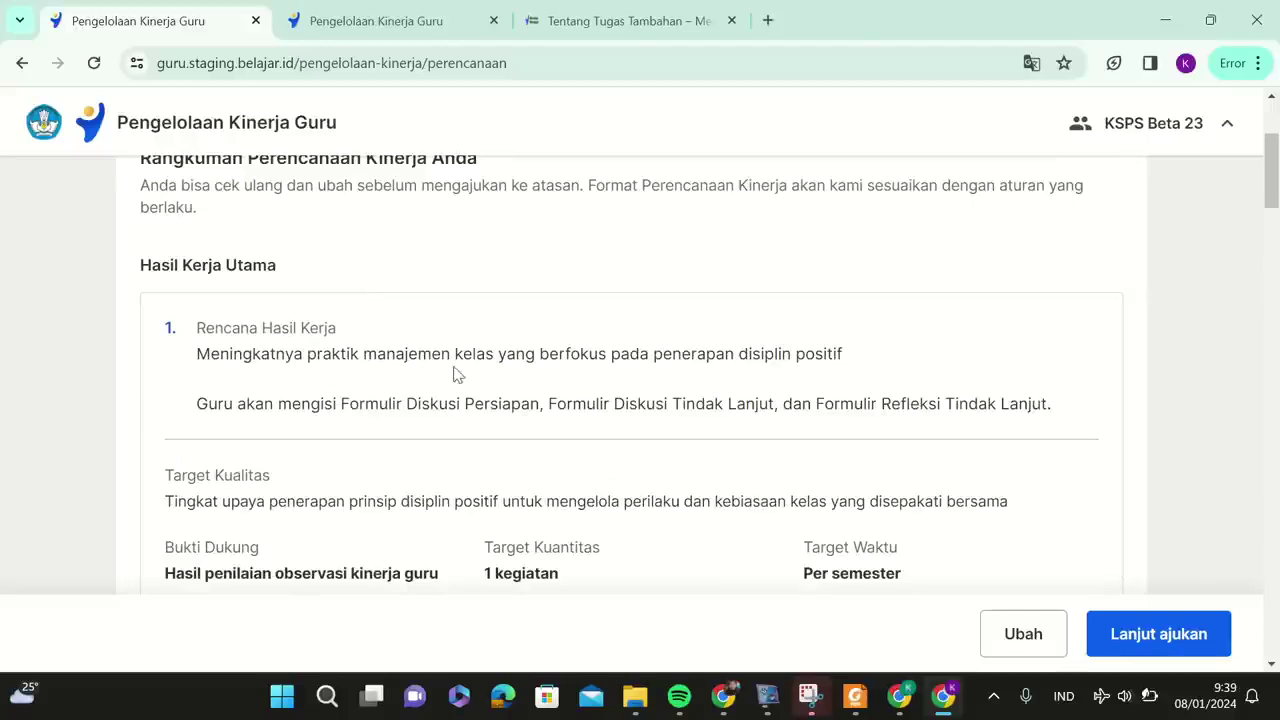
scroll(455, 373, "down", 2)
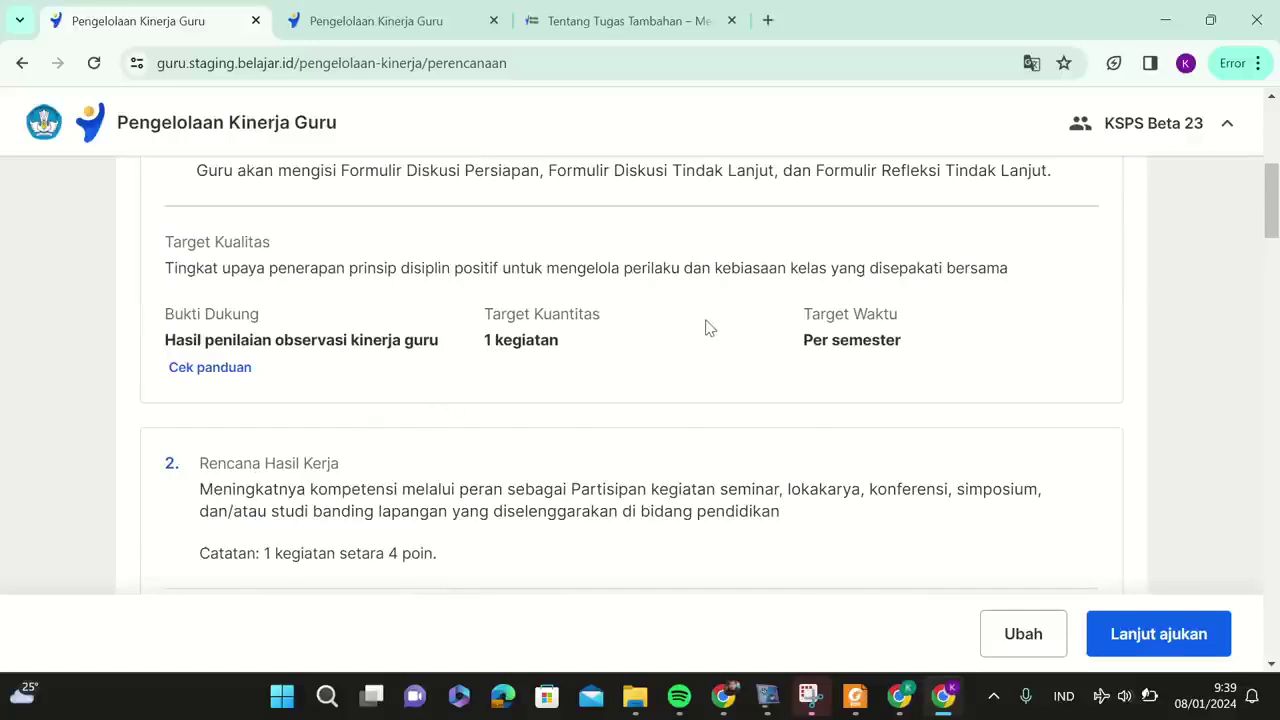
scroll(705, 328, "down", 2)
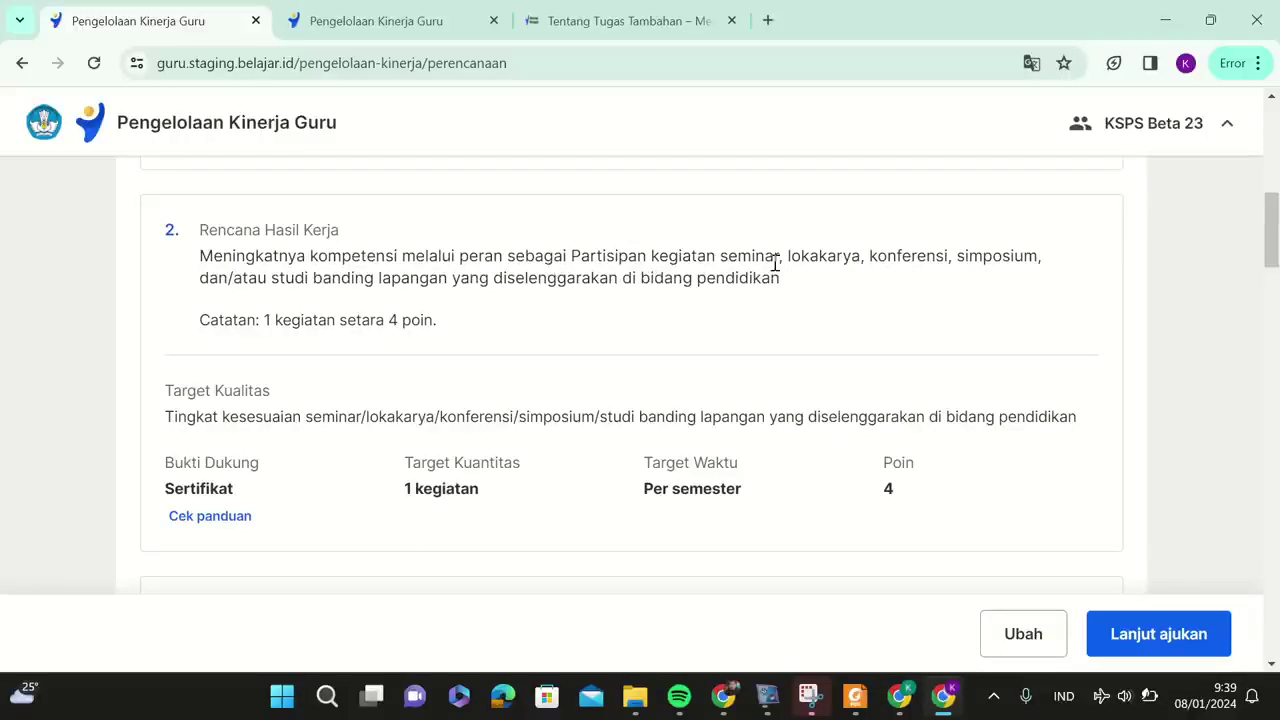
scroll(775, 265, "down", 2)
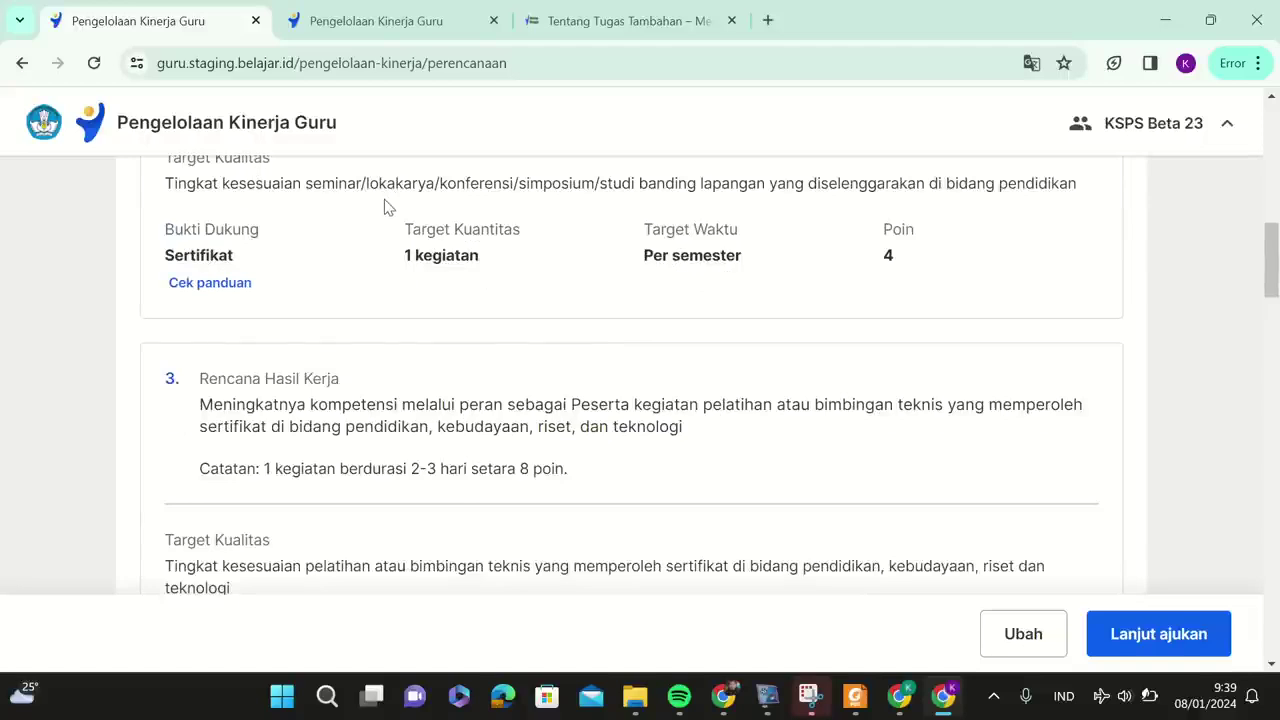
Check the Operator Dapodik and Pembina Ekstrakurikuler entries and the Perilaku Kerja table, and go back to the summary's beginning.
scroll(383, 210, "down", 15)
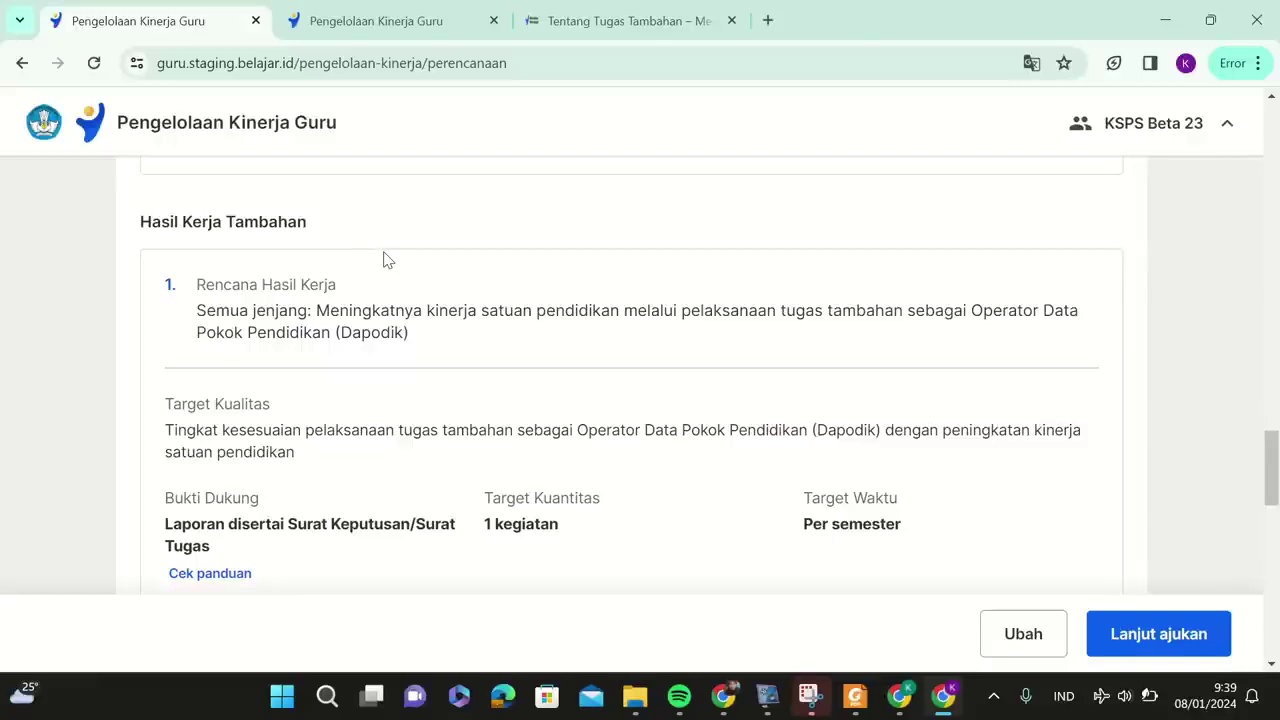
scroll(388, 260, "down", 6)
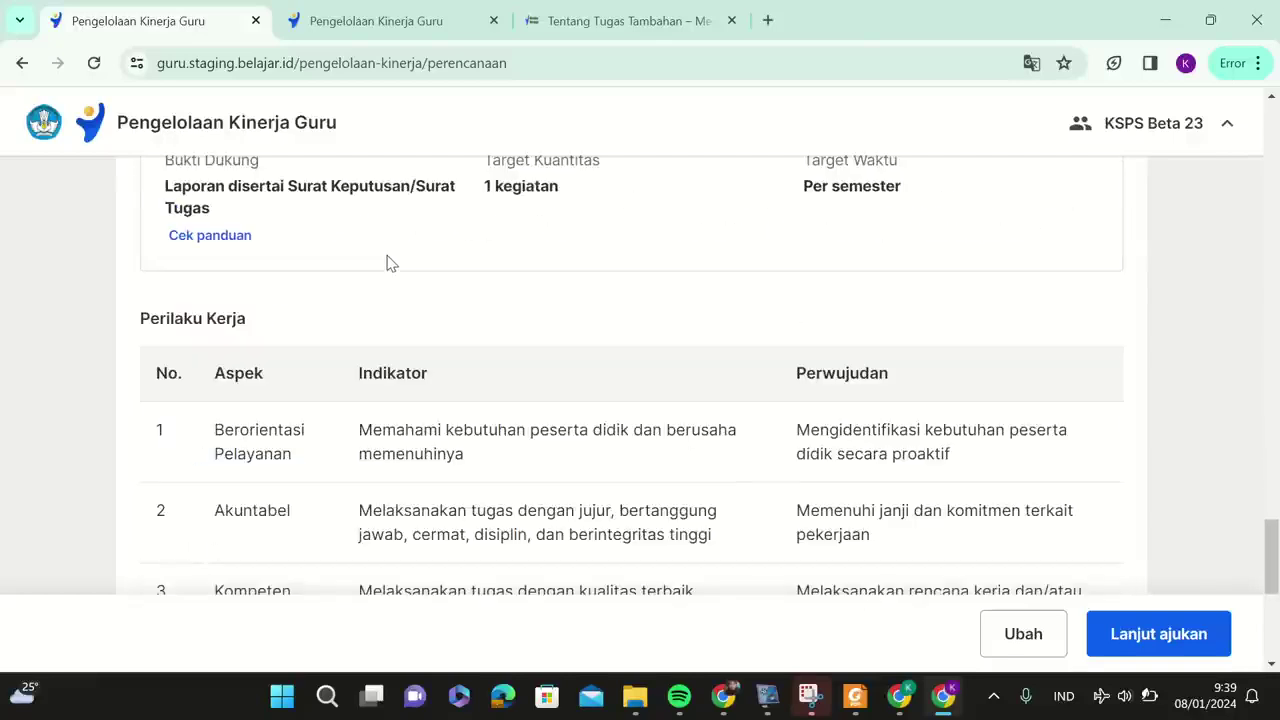
scroll(391, 265, "down", 4)
scroll(391, 265, "up", 6)
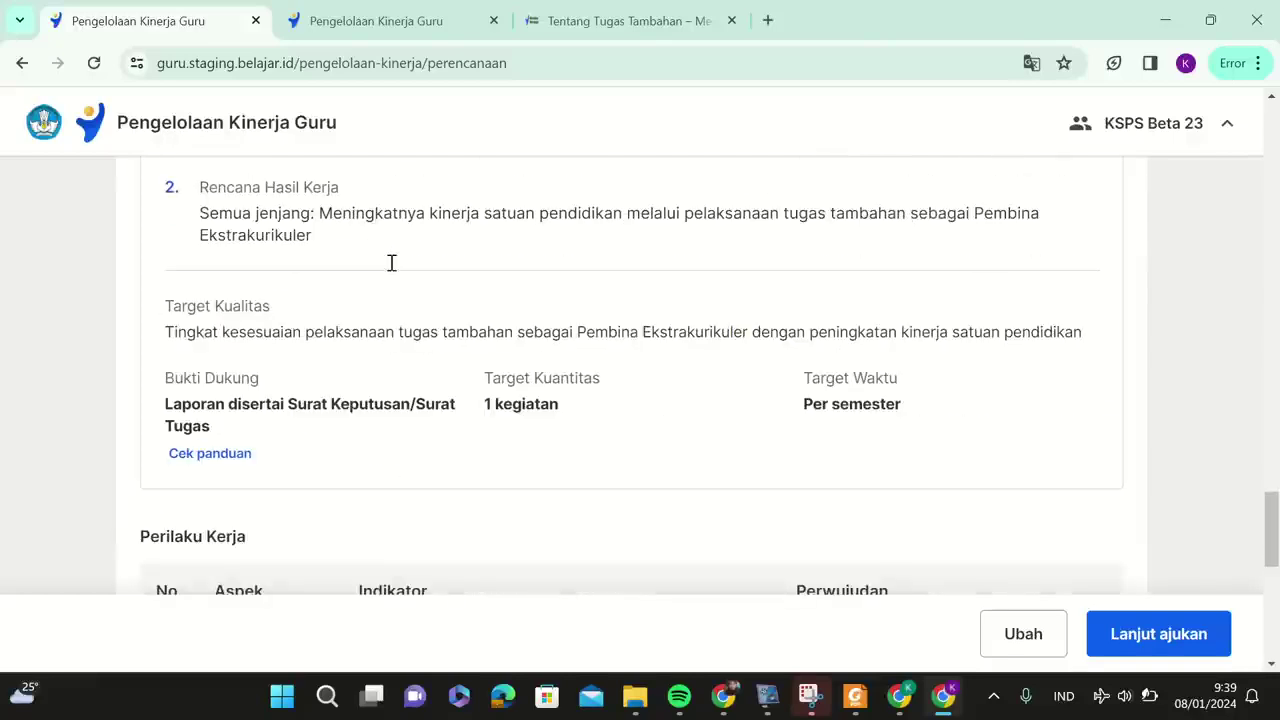
scroll(391, 266, "down", 4)
scroll(449, 305, "up", 15)
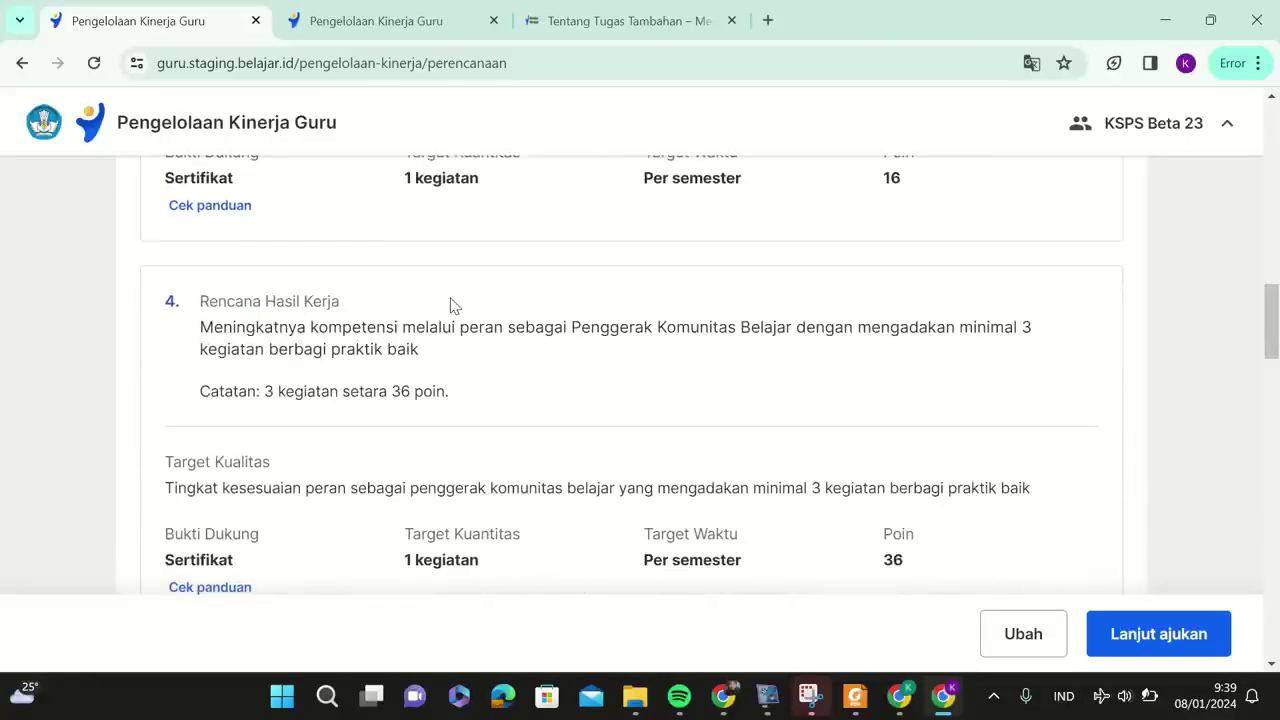
scroll(450, 305, "up", 8)
scroll(450, 305, "up", 6)
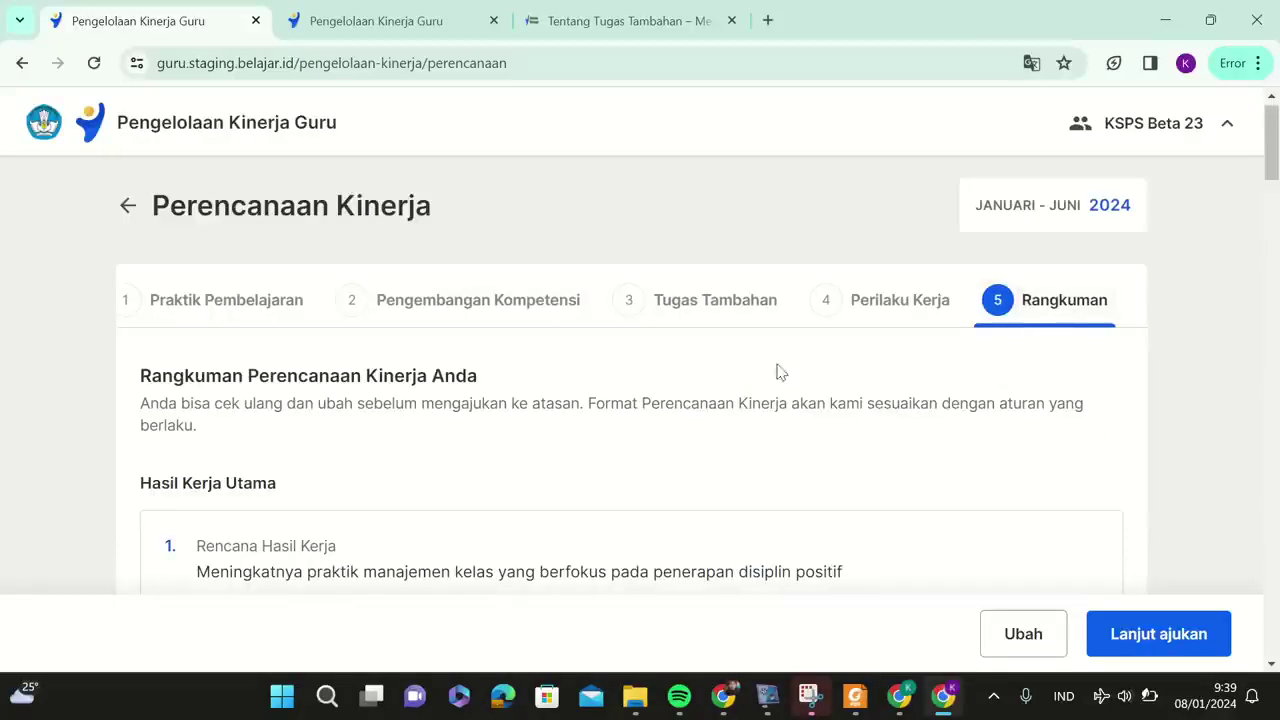
scroll(466, 370, "up", 1)
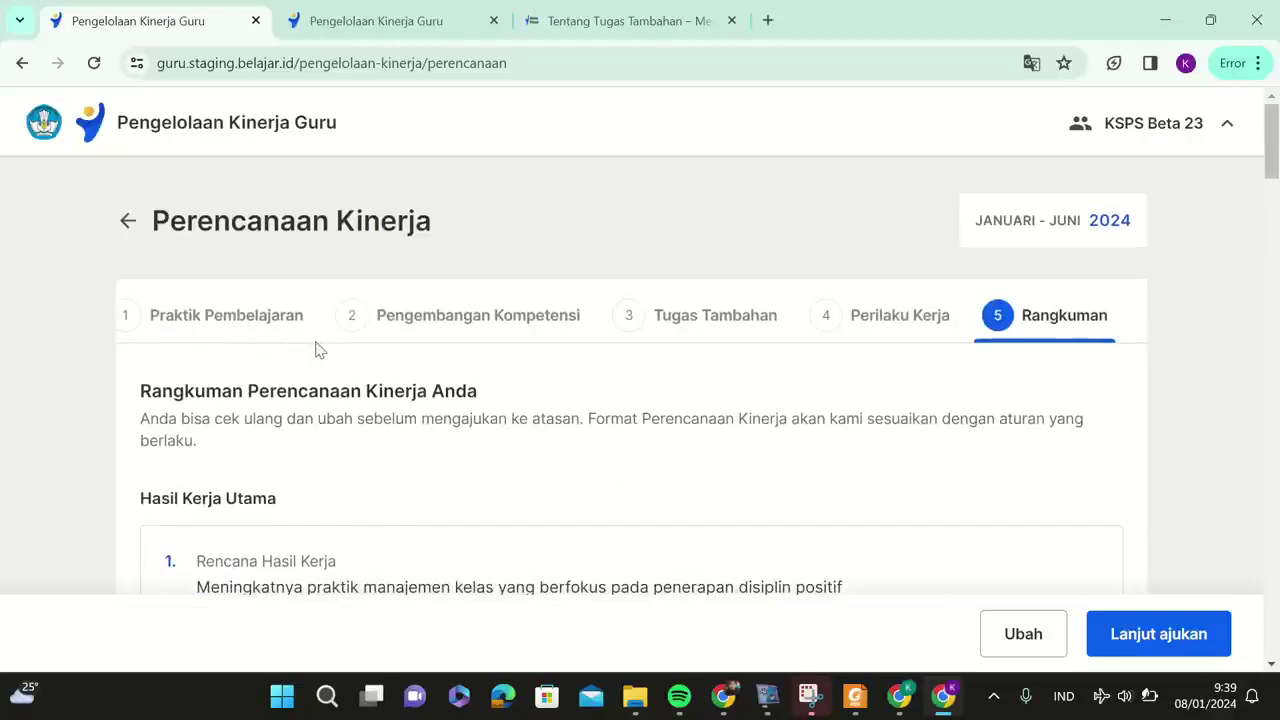
Go over the whole Rangkuman once more, from the first Rencana Hasil Kerja to the Kolaboratif row and back to Hasil Kerja Tambahan.
scroll(876, 328, "down", 2)
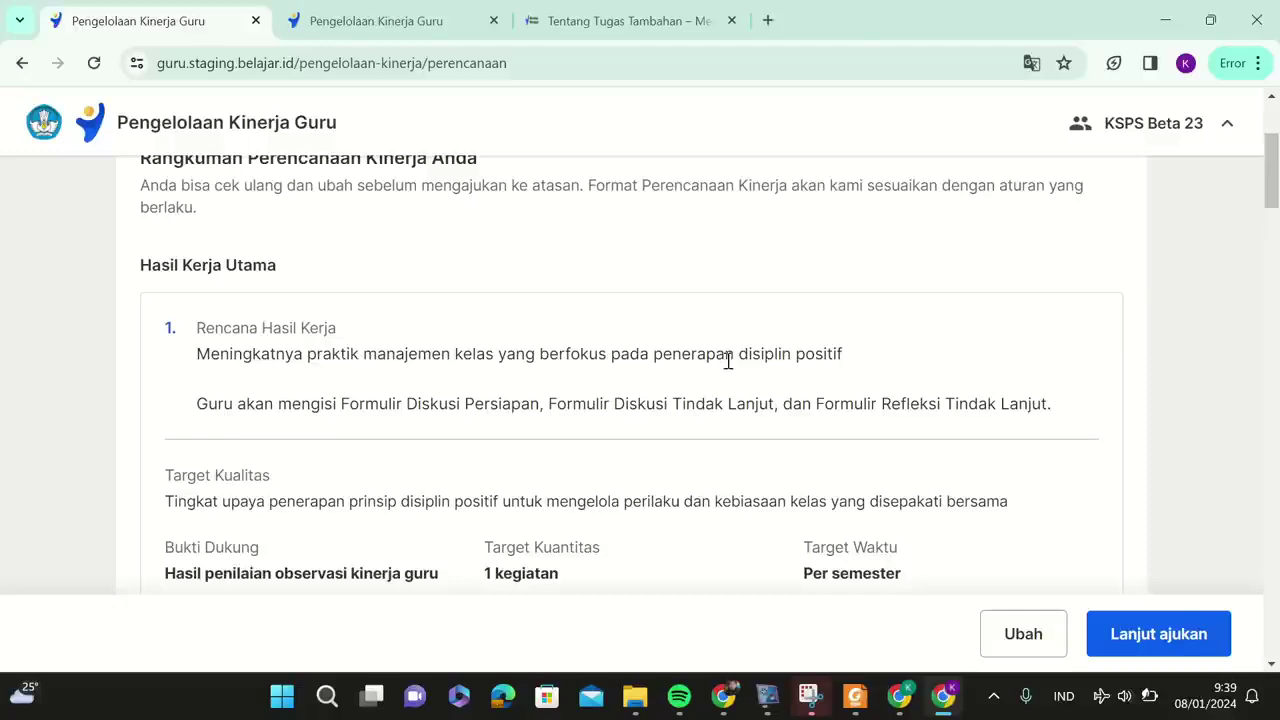
scroll(775, 361, "down", 2)
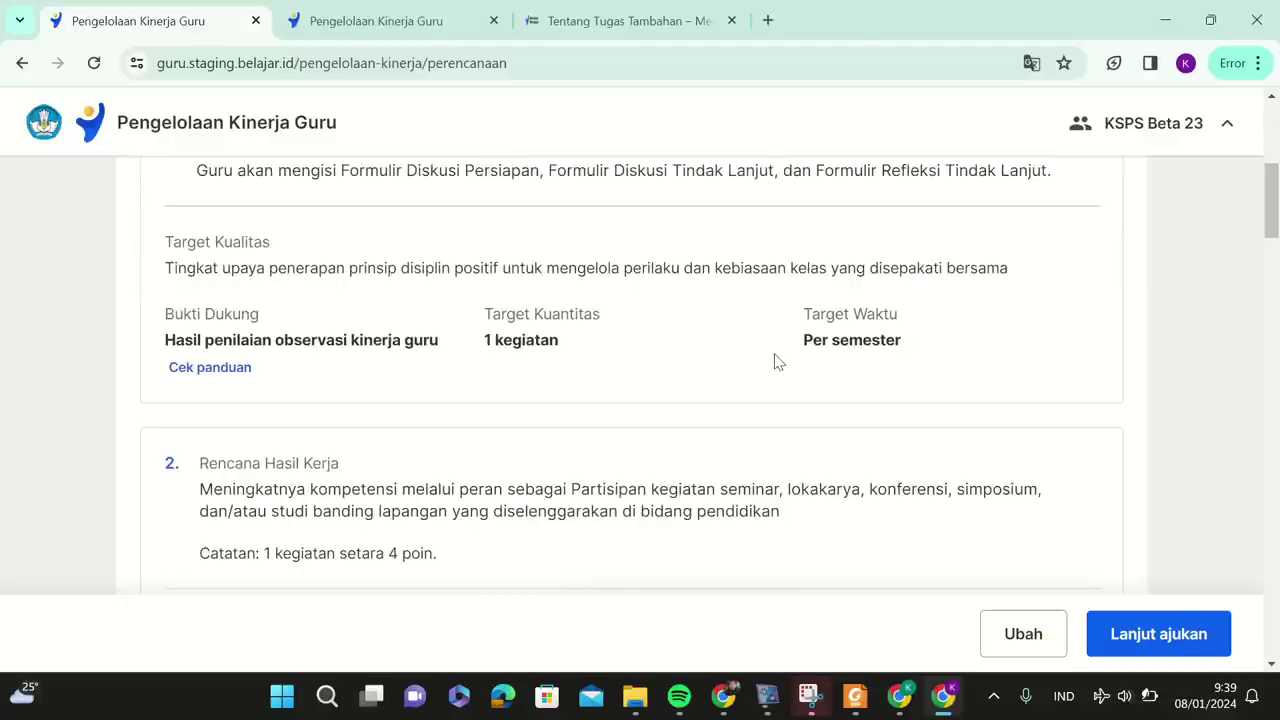
scroll(775, 361, "down", 6)
scroll(778, 362, "down", 10)
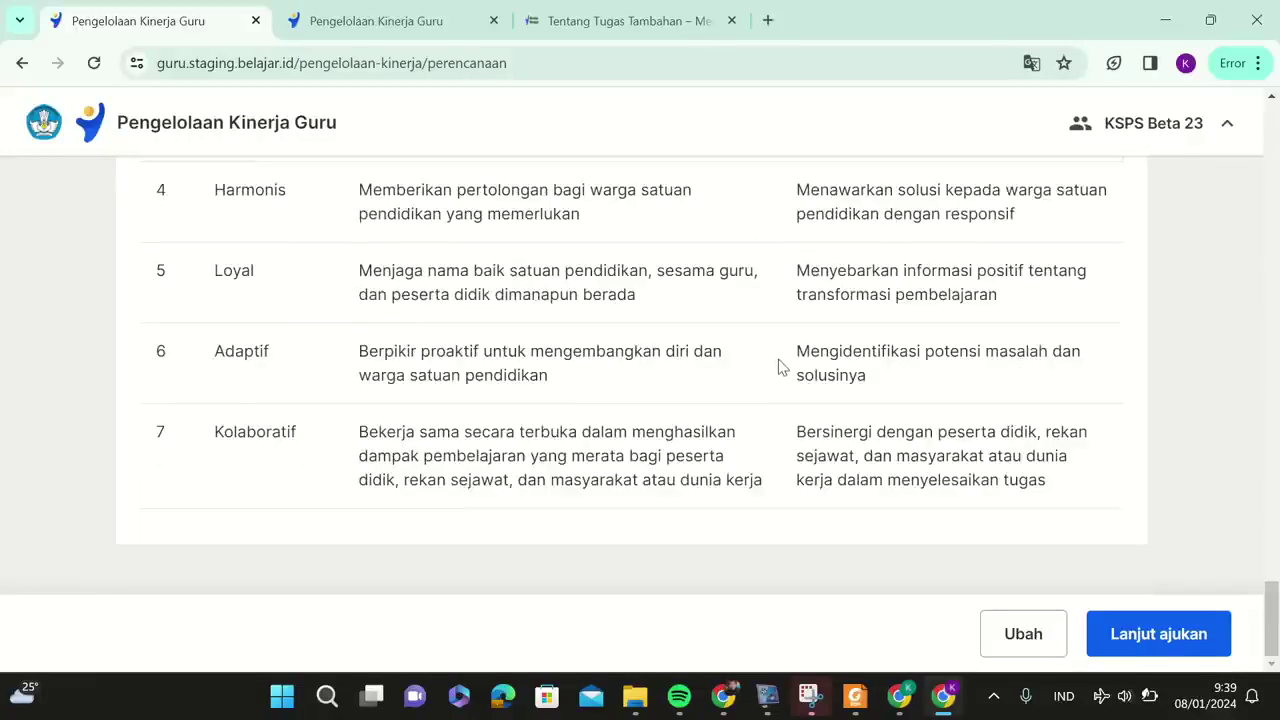
scroll(783, 366, "up", 10)
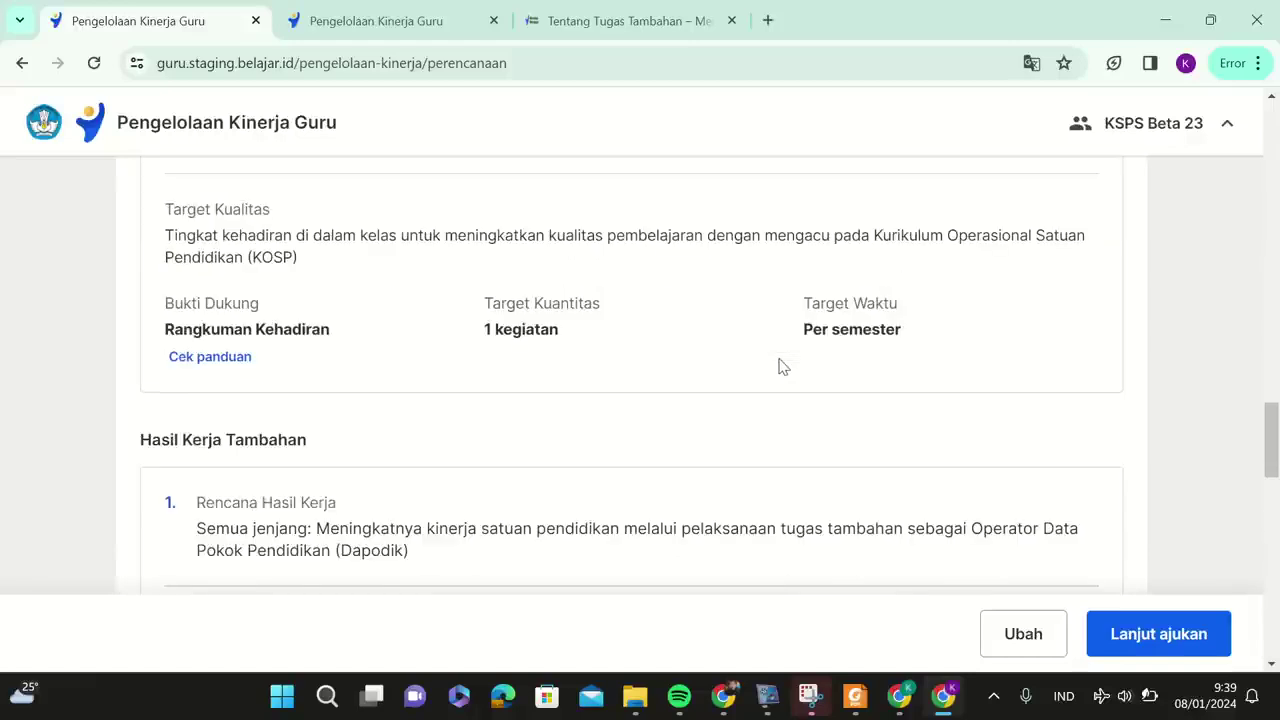
Submit the Perencanaan Kinerja to the supervisor at SD Sekolah 99.
scroll(798, 355, "down", 8)
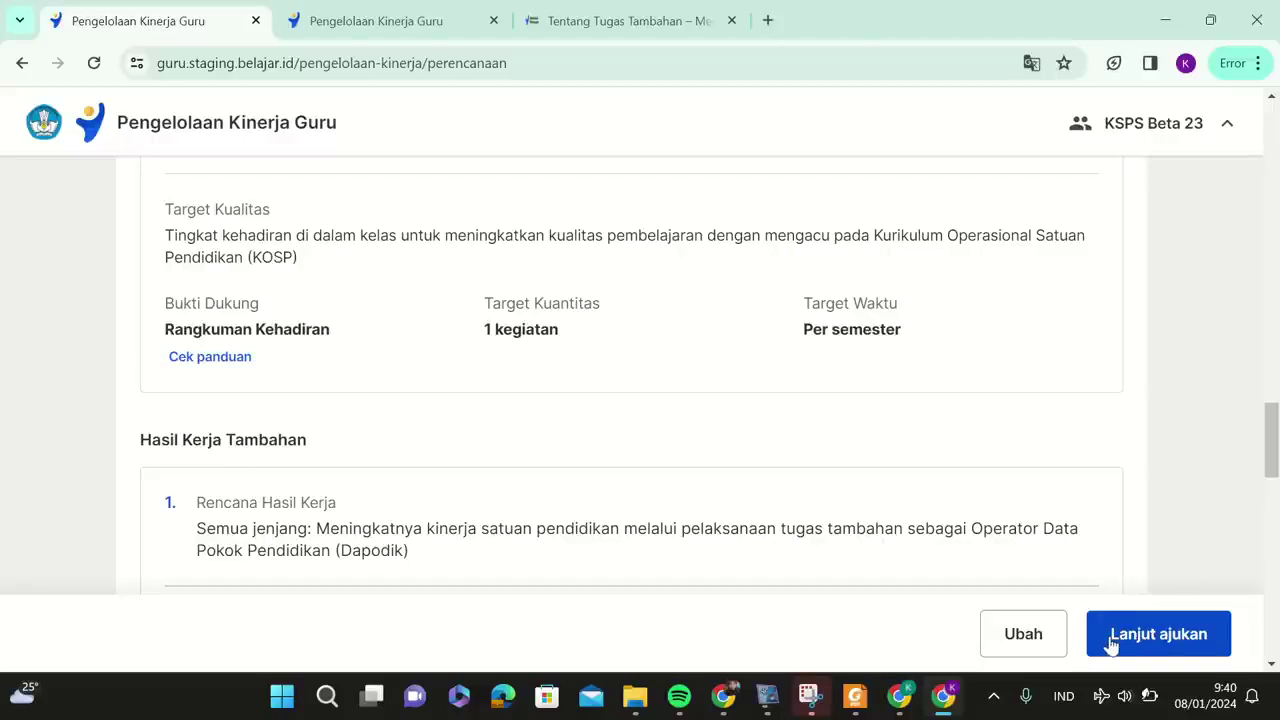
left_click(1112, 645)
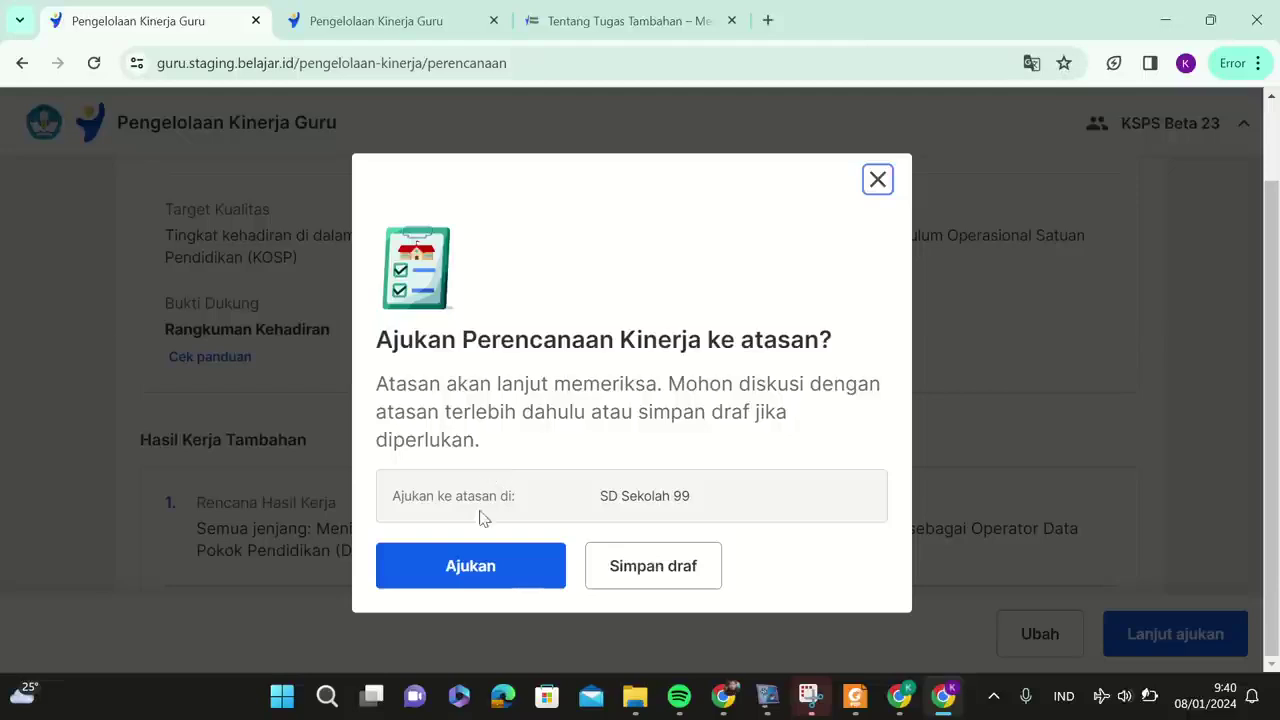
left_click(472, 566)
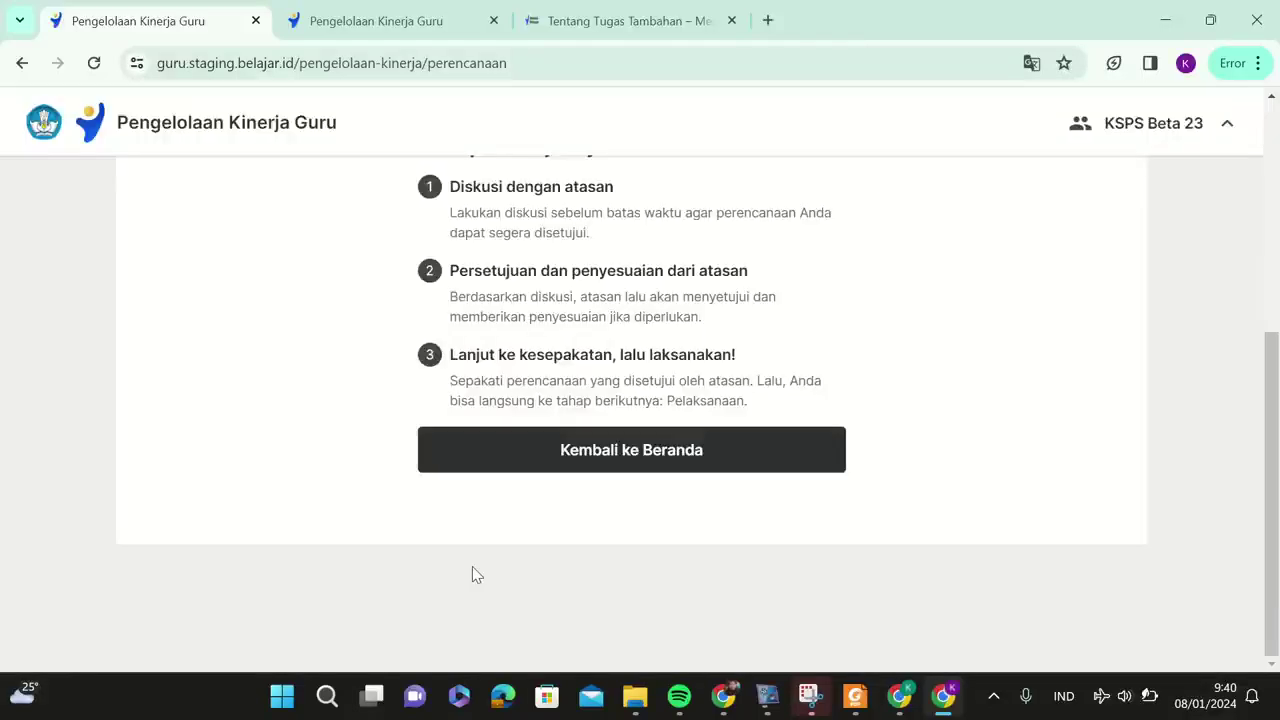
Read the stages that follow the submission, from Diskusi dengan atasan to the kesepakatan, and return to the Beranda.
left_click(687, 458)
scroll(687, 460, "down", 4)
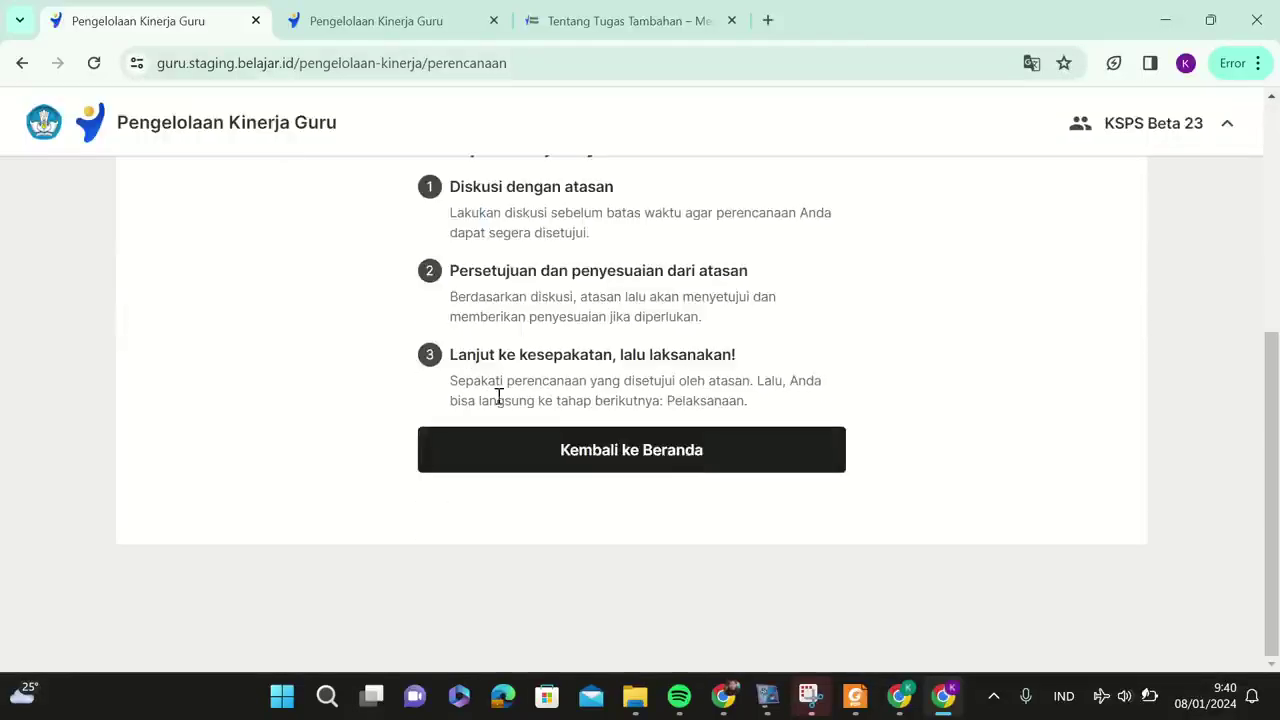
scroll(530, 360, "up", 2)
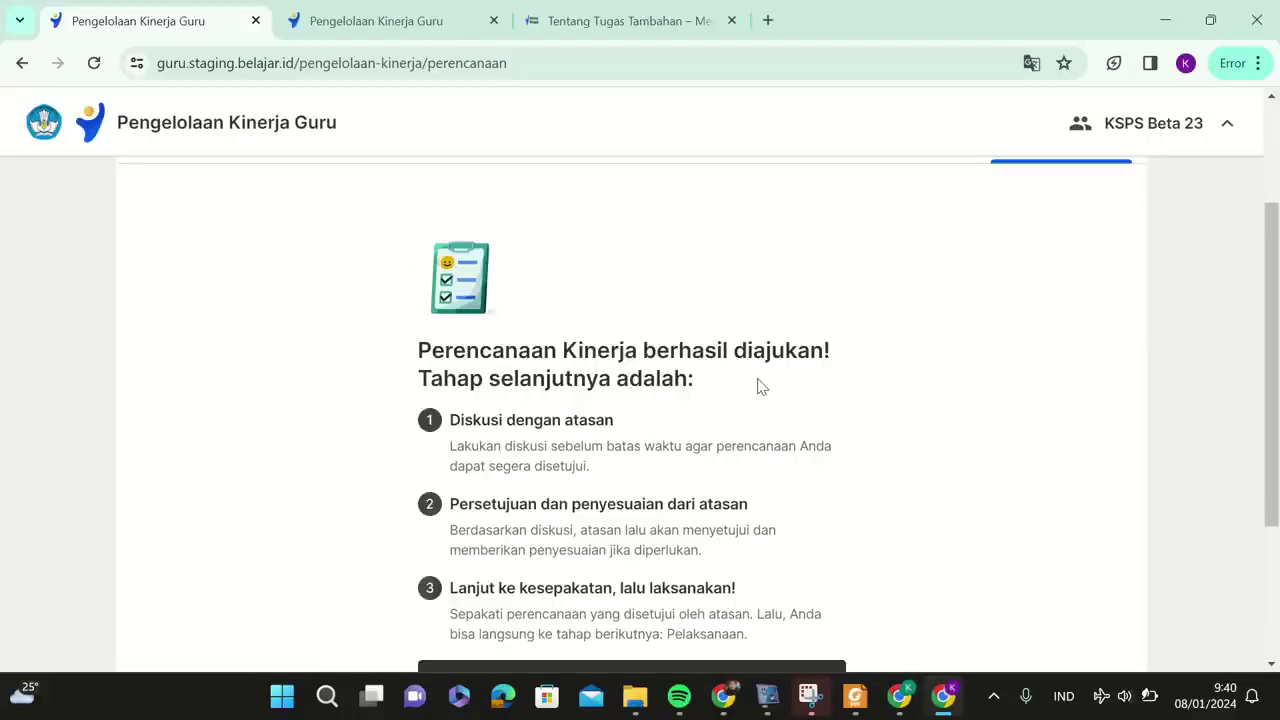
scroll(758, 385, "down", 3)
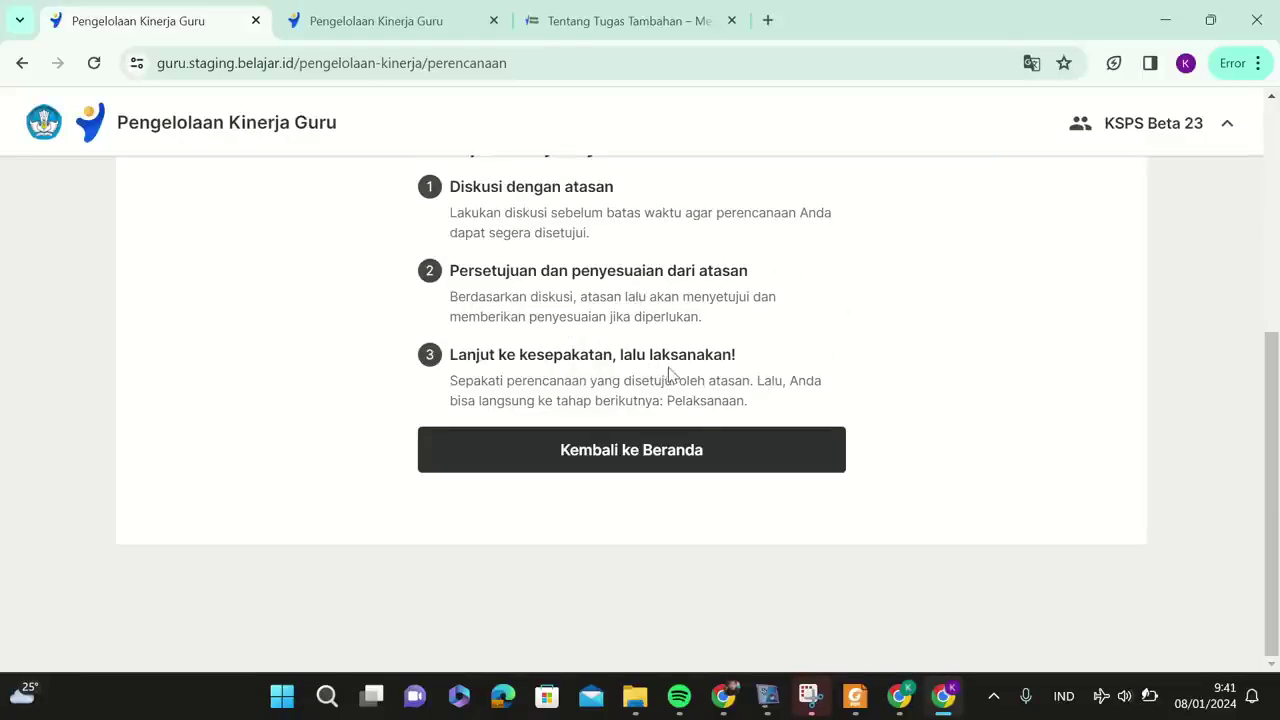
left_click(609, 461)
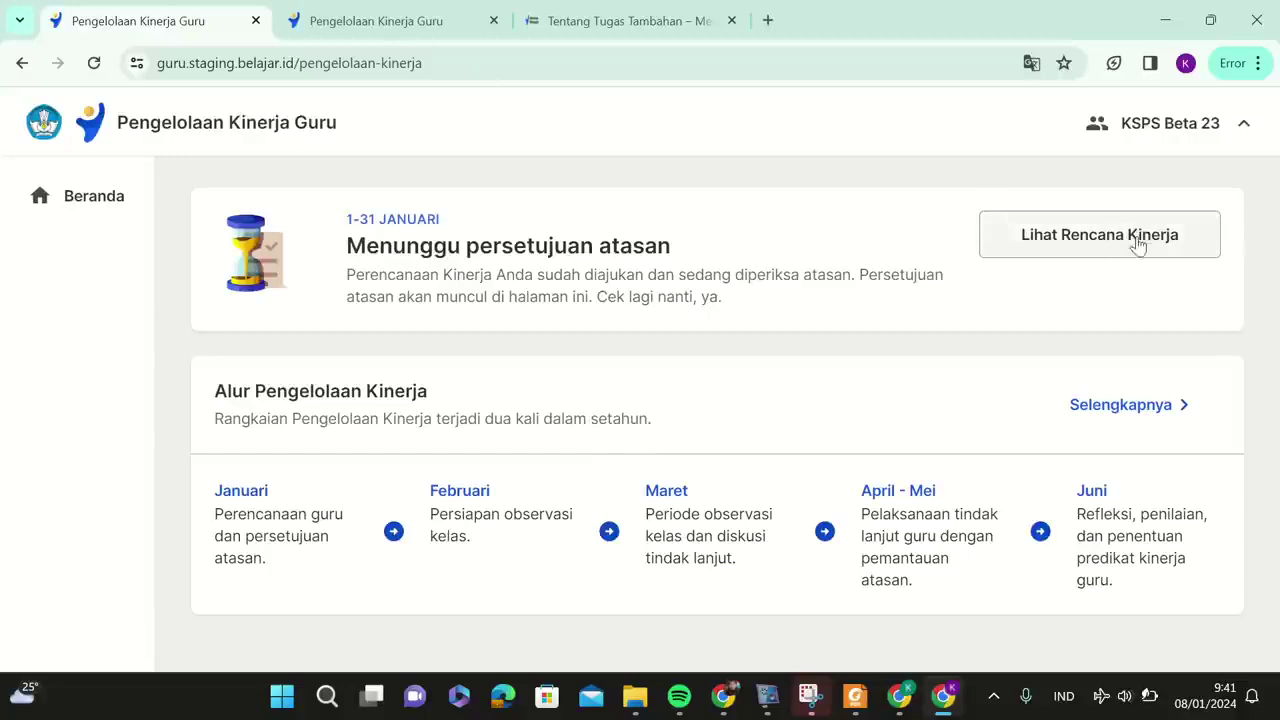
Open the submitted Rencana Kinerja from the Beranda and look through its Hasil Kerja Utama entries.
left_click(1100, 240)
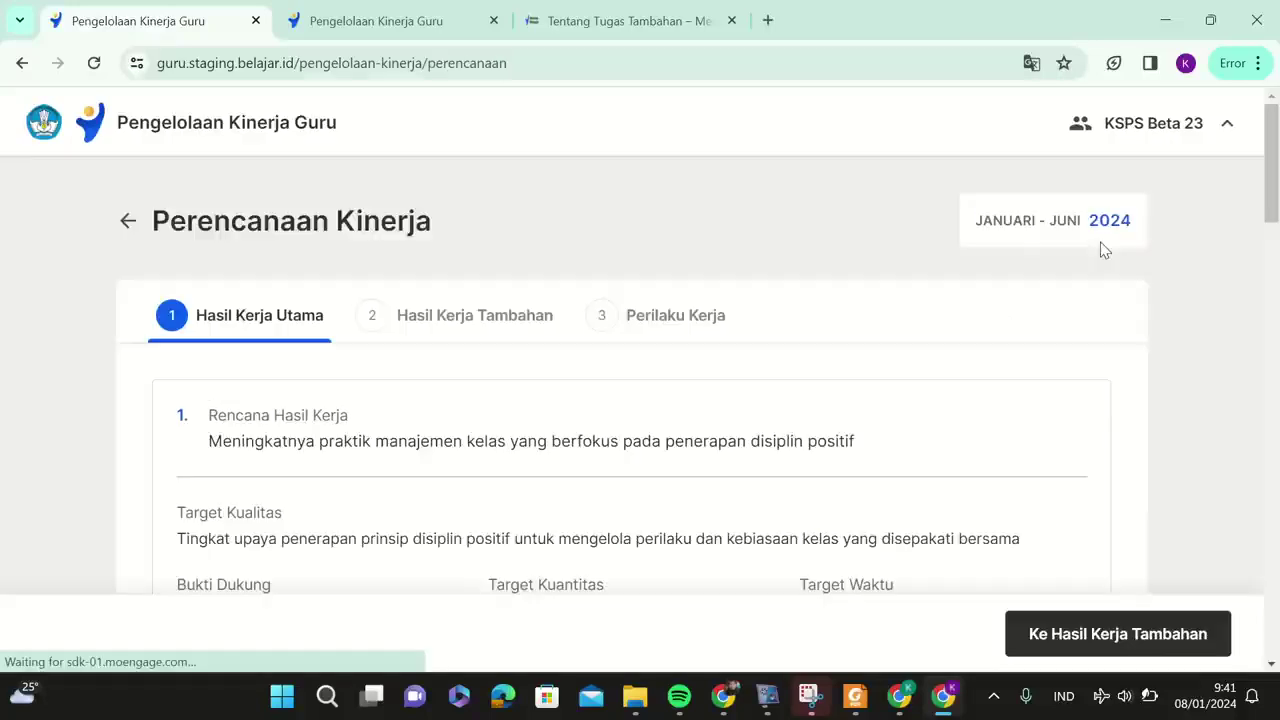
scroll(814, 346, "down", 5)
scroll(822, 346, "down", 15)
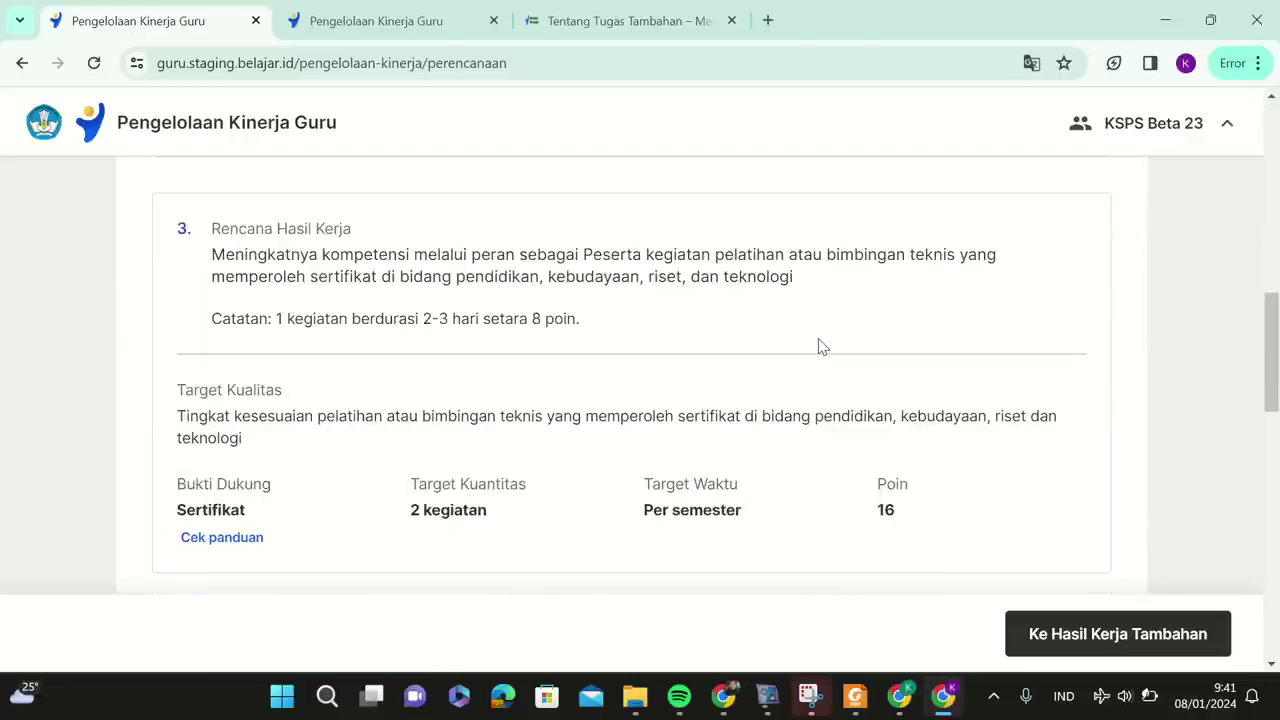
scroll(822, 346, "down", 1)
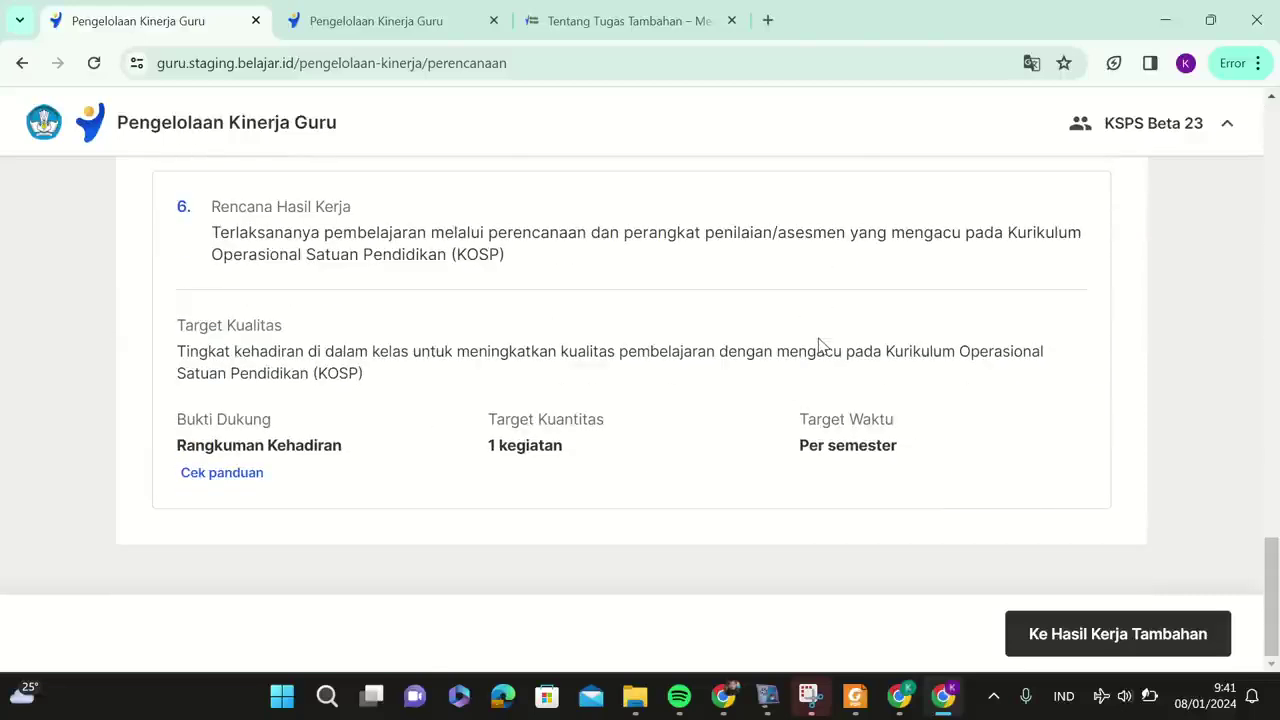
scroll(820, 345, "up", 10)
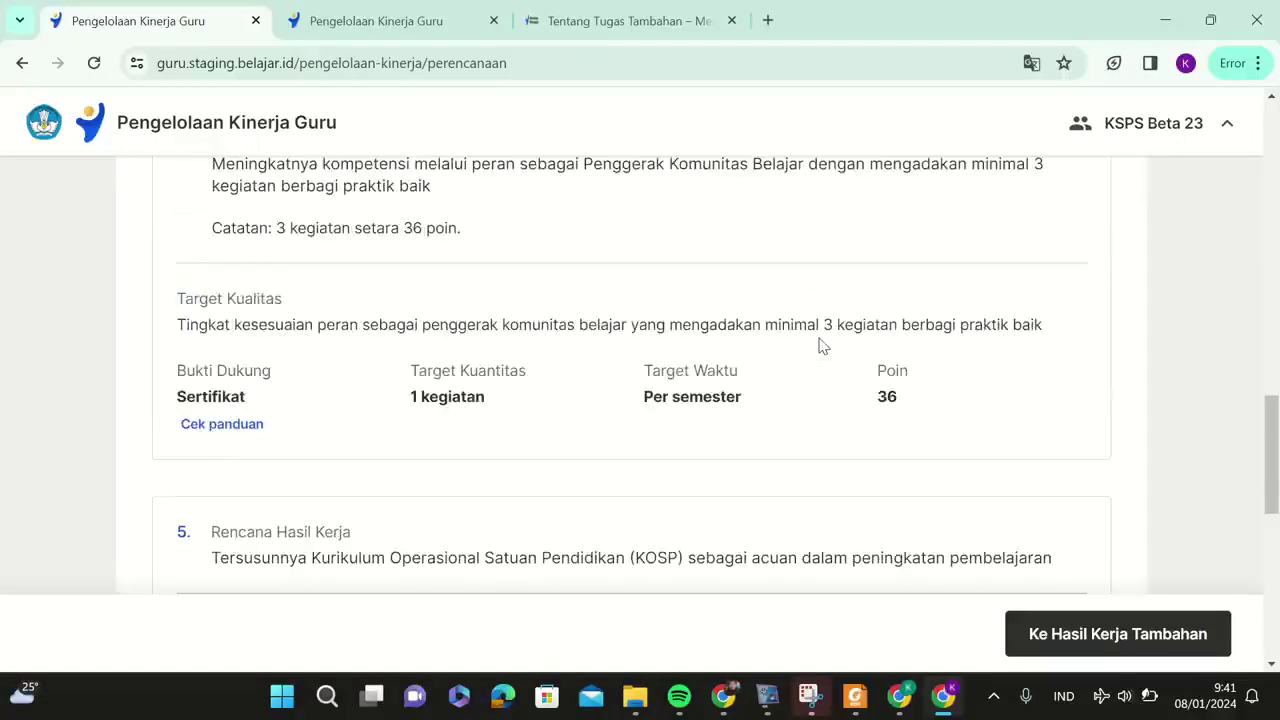
scroll(822, 346, "up", 6)
scroll(822, 346, "down", 4)
scroll(822, 346, "down", 5)
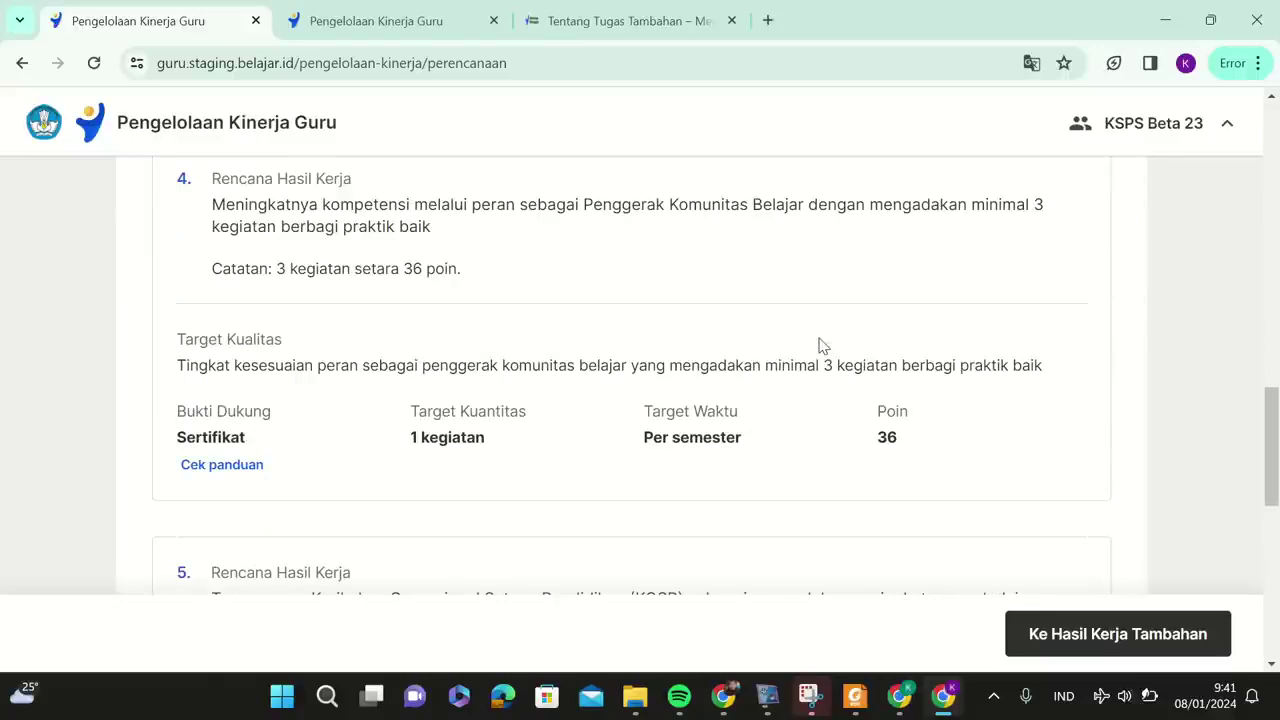
Examine the two KOSP-related work results, checking their quality targets, supporting evidence, quantity and time targets.
scroll(820, 345, "down", 2)
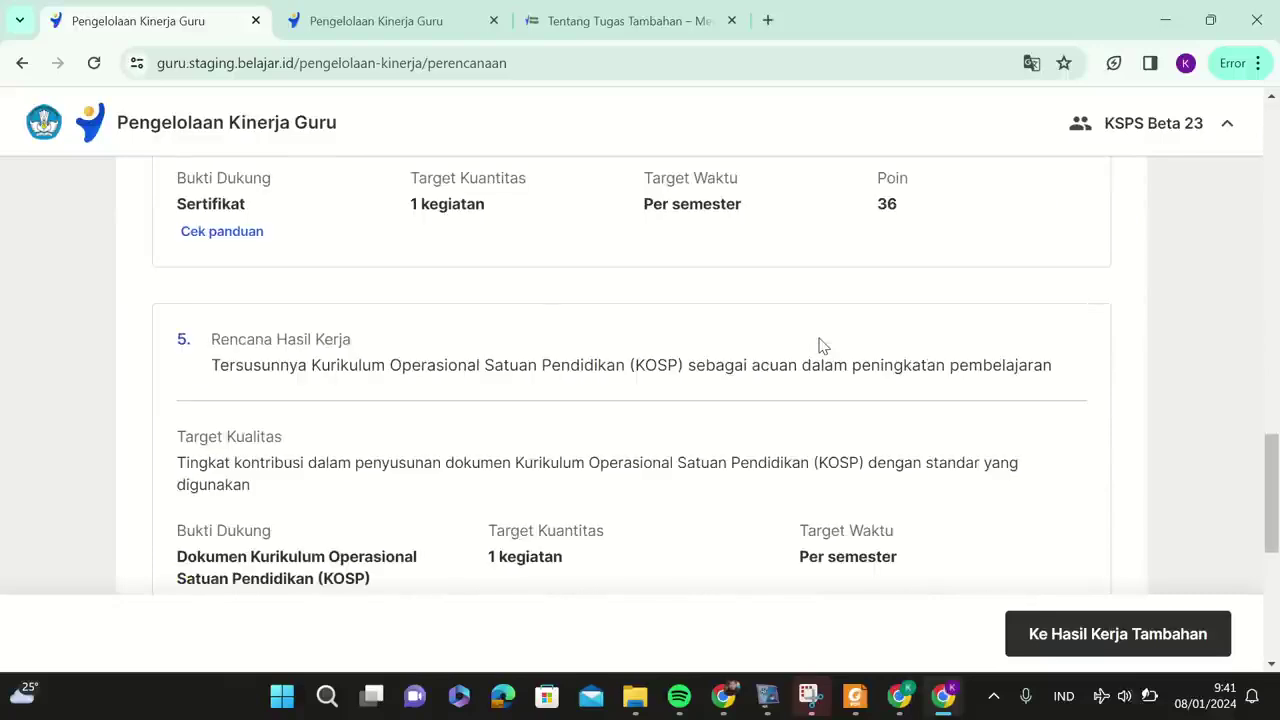
scroll(820, 345, "down", 2)
scroll(820, 345, "up", 4)
scroll(820, 345, "down", 2)
scroll(822, 346, "down", 2)
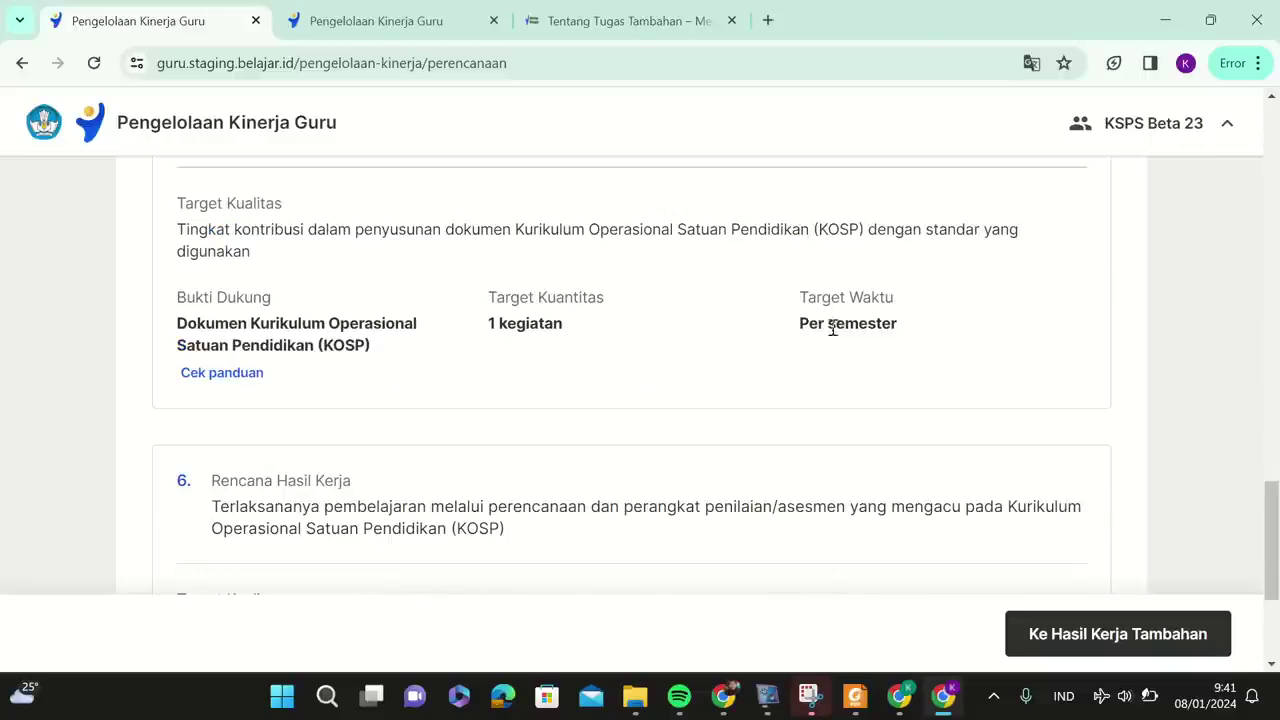
scroll(309, 345, "down", 2)
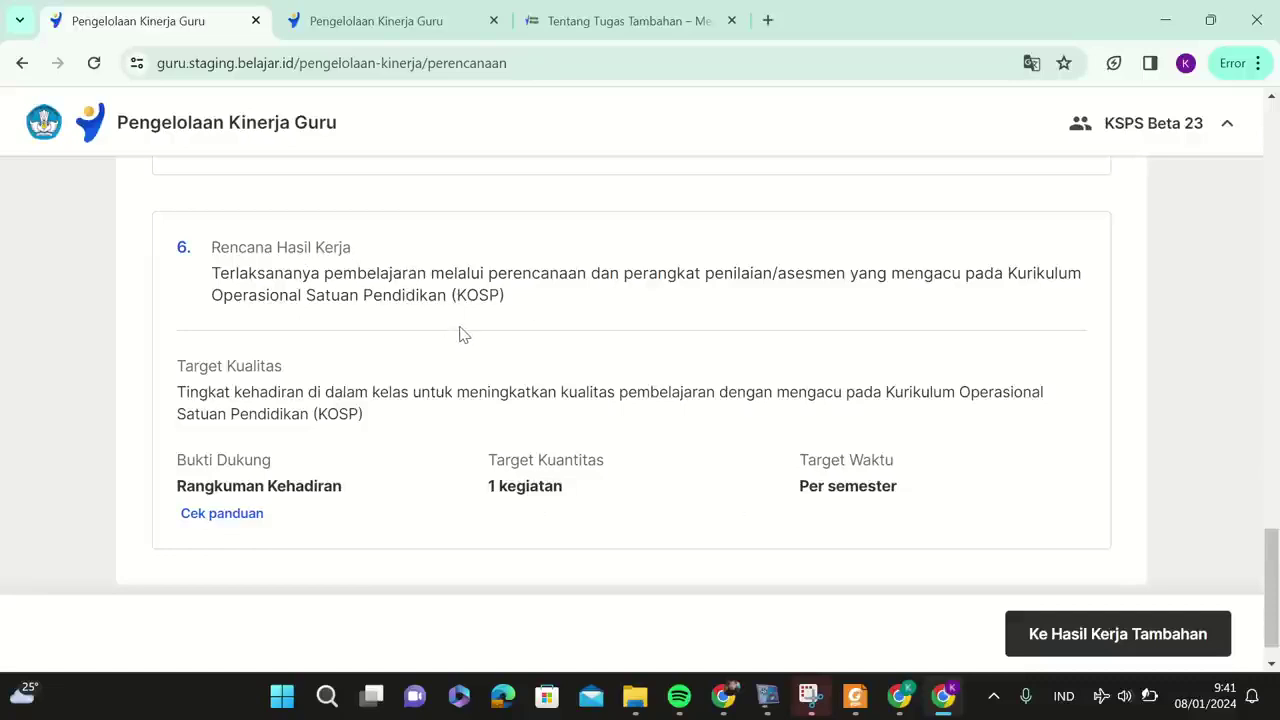
scroll(460, 333, "down", 1)
scroll(504, 333, "up", 2)
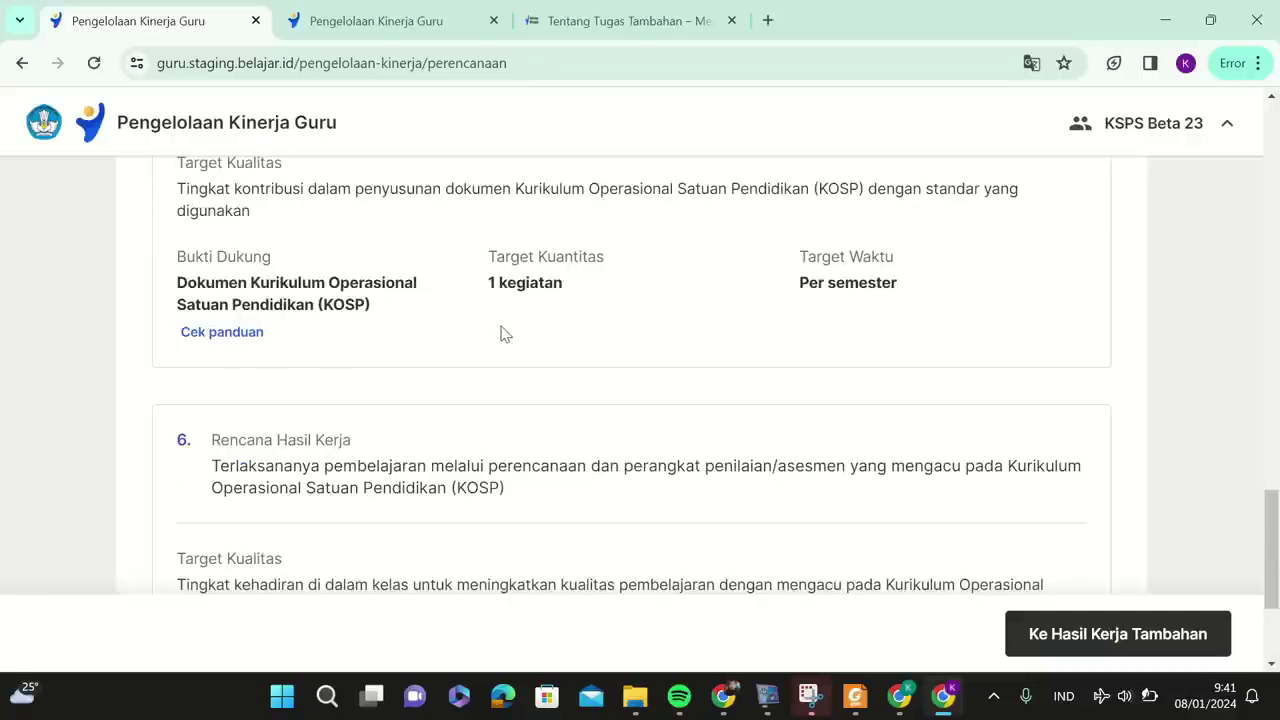
Go back to the first Rencana Hasil Kerja on disiplin positif and read all Hasil Kerja Utama entries through the sixth.
scroll(504, 333, "up", 2)
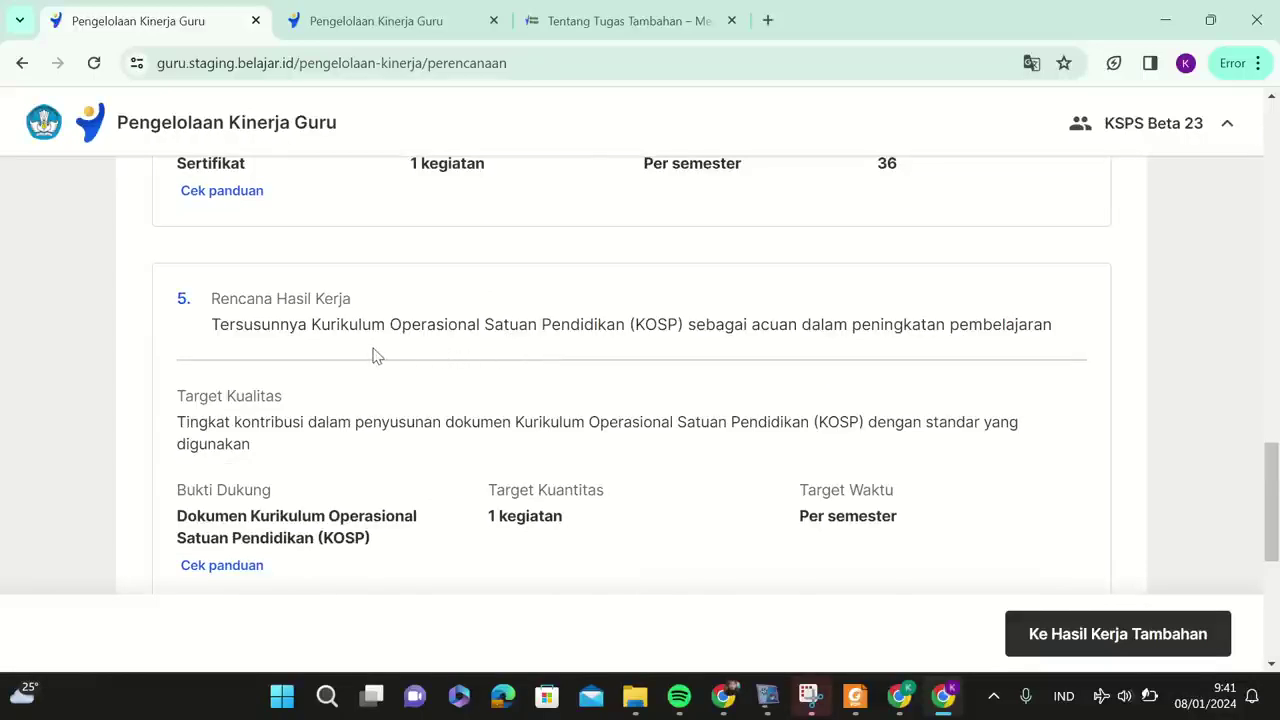
scroll(374, 355, "up", 2)
scroll(594, 540, "up", 4)
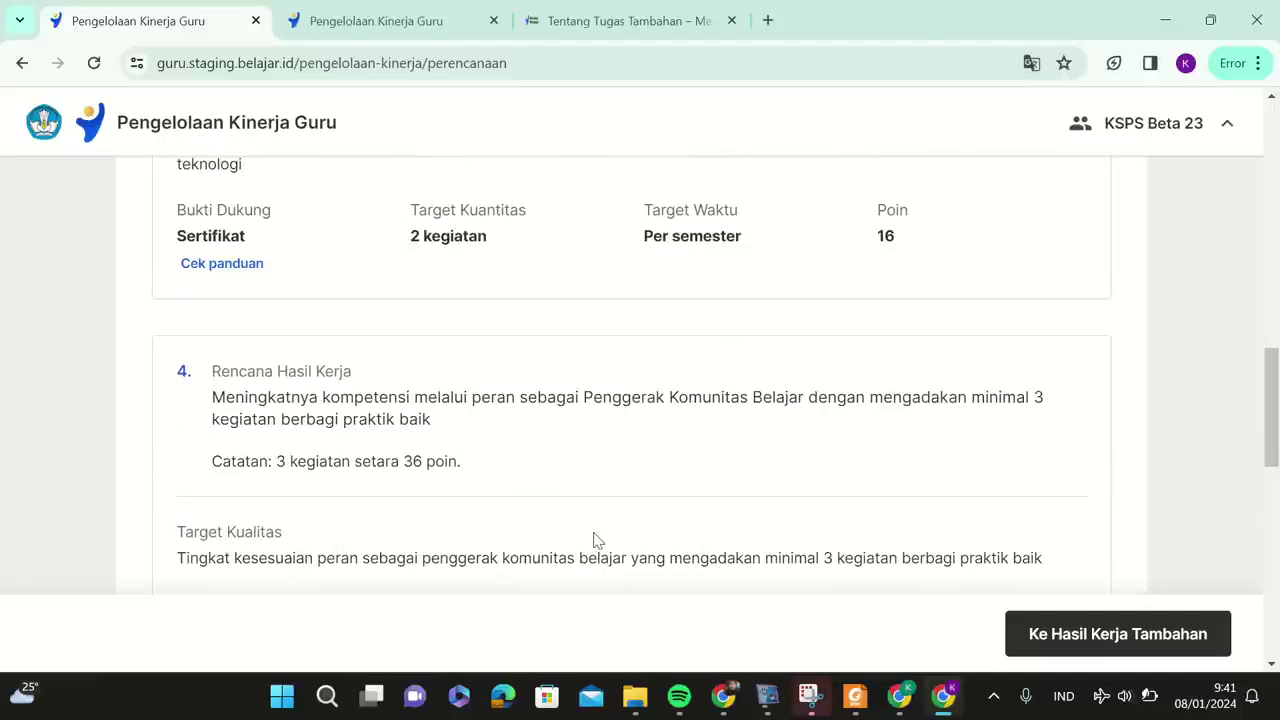
scroll(594, 540, "up", 2)
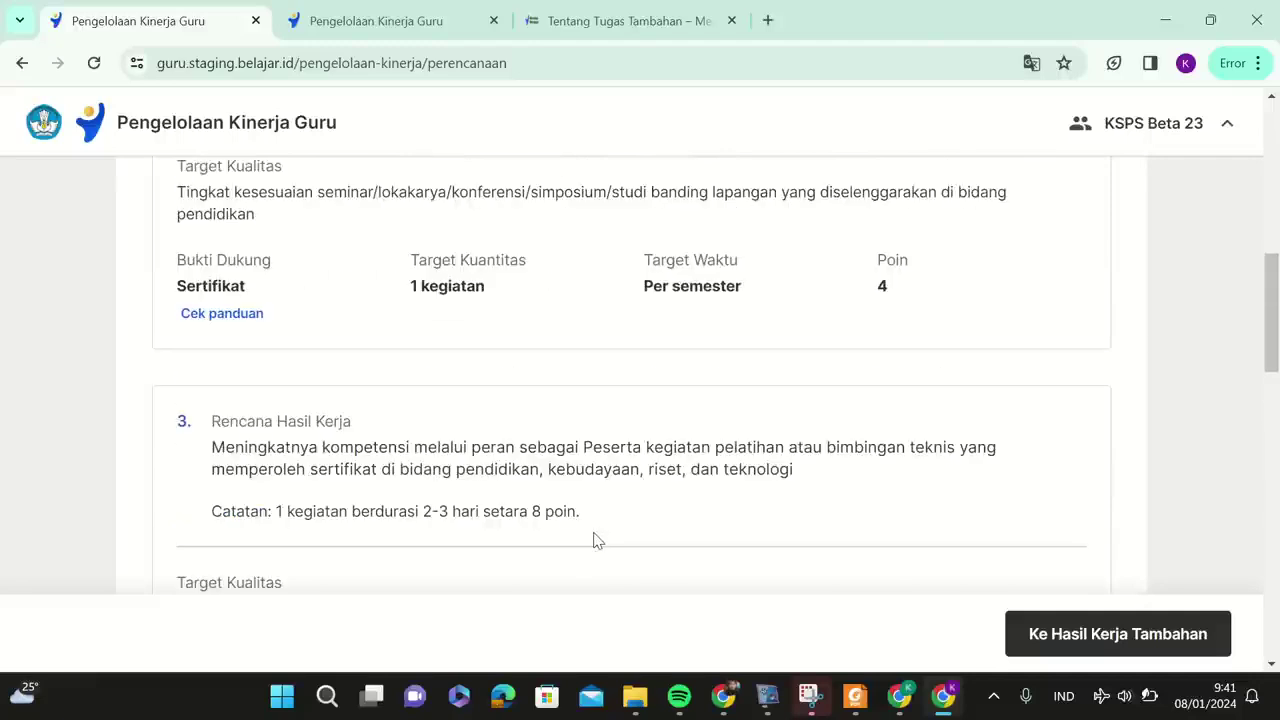
scroll(594, 535, "up", 4)
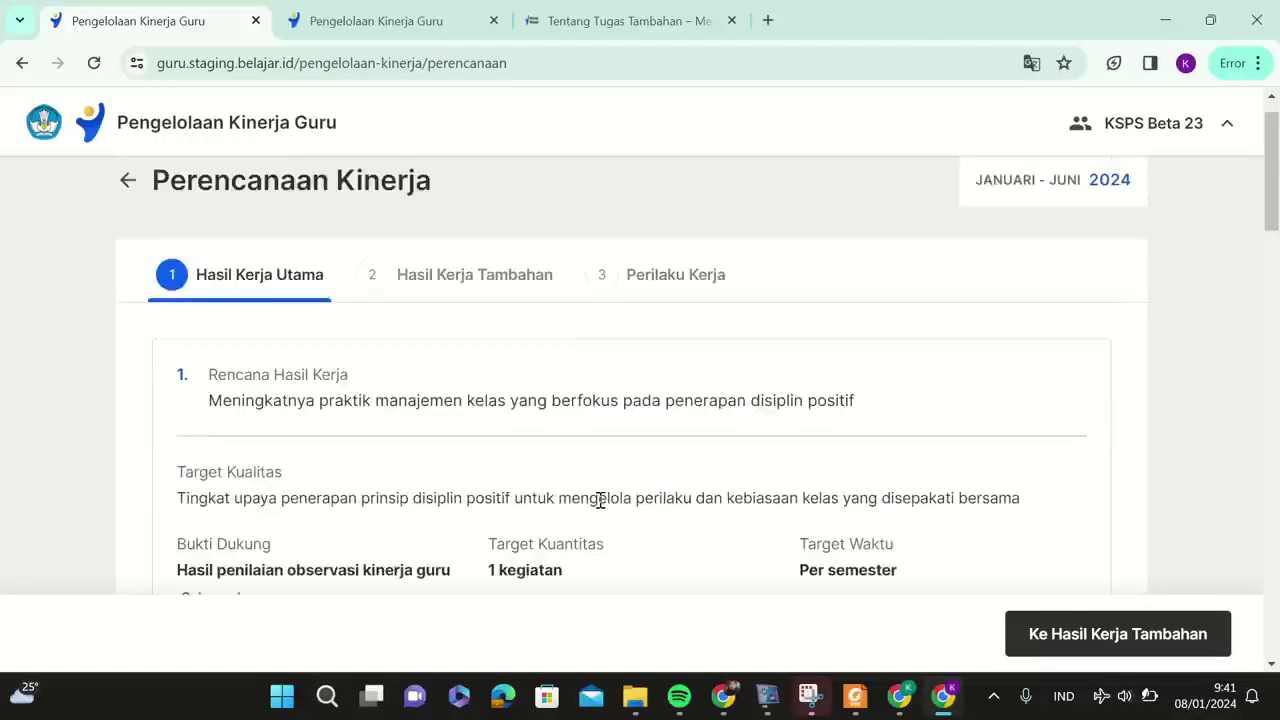
scroll(597, 515, "up", 3)
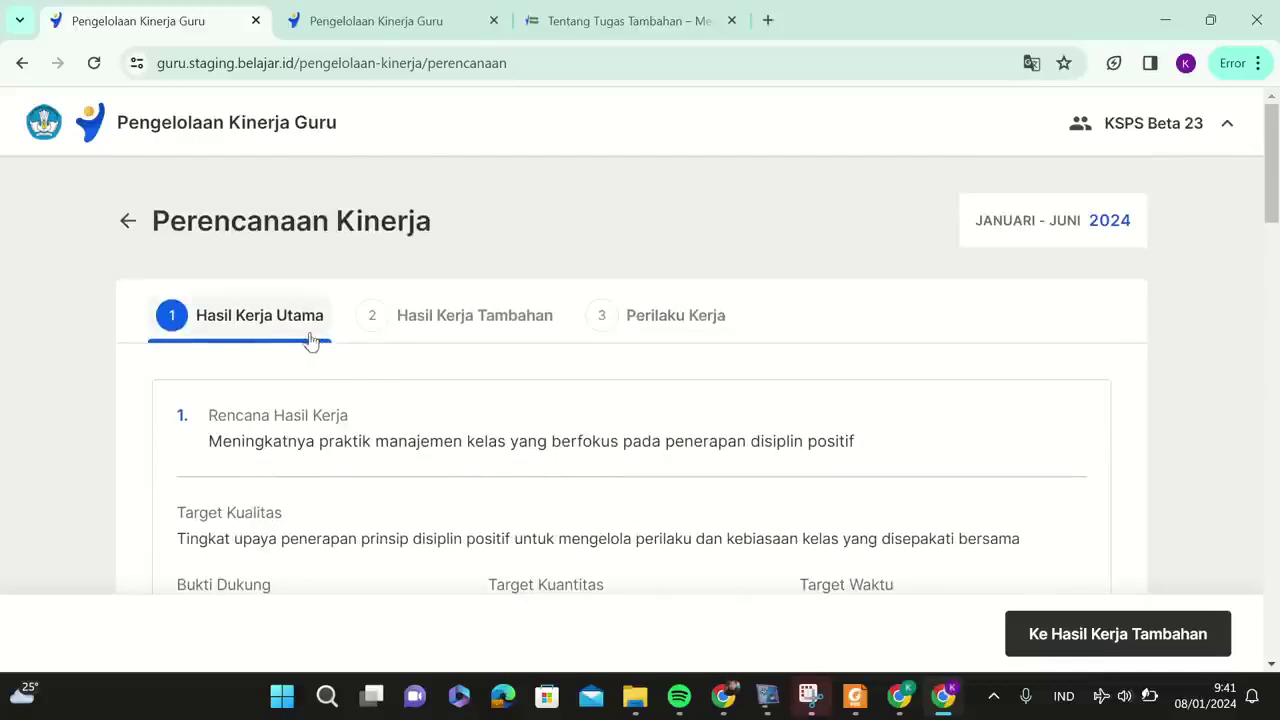
scroll(320, 343, "down", 2)
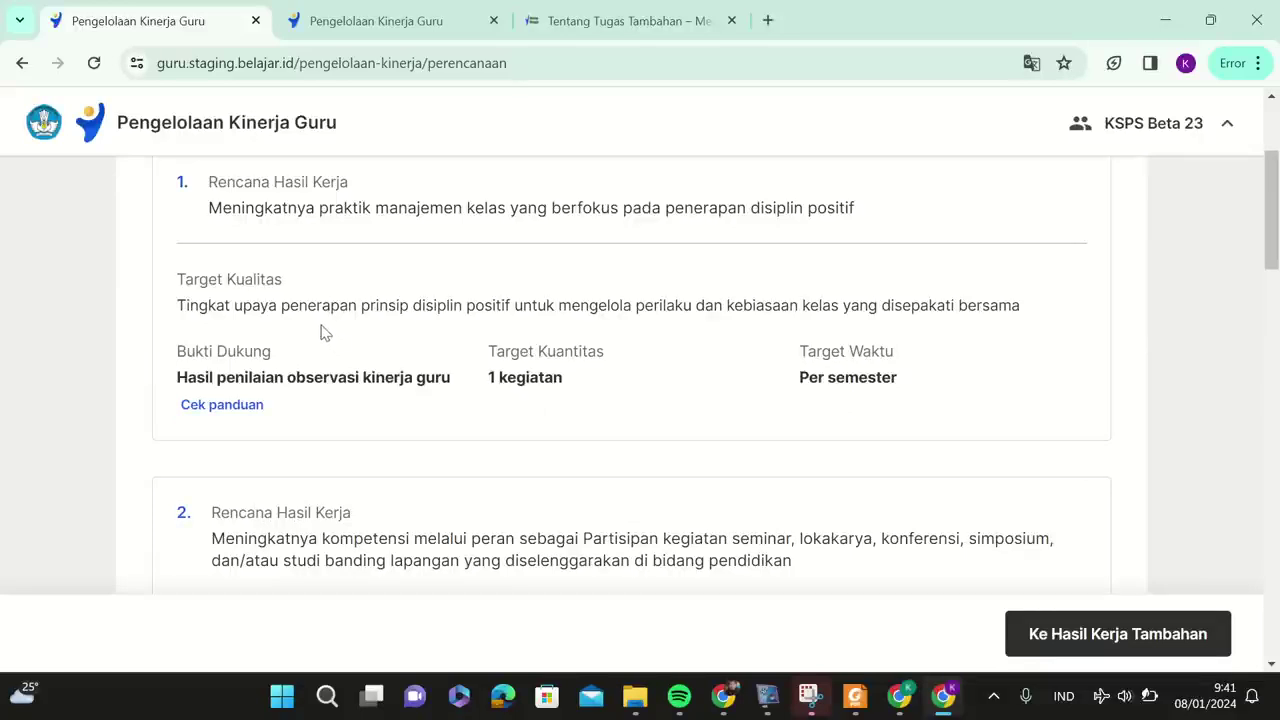
scroll(323, 338, "down", 4)
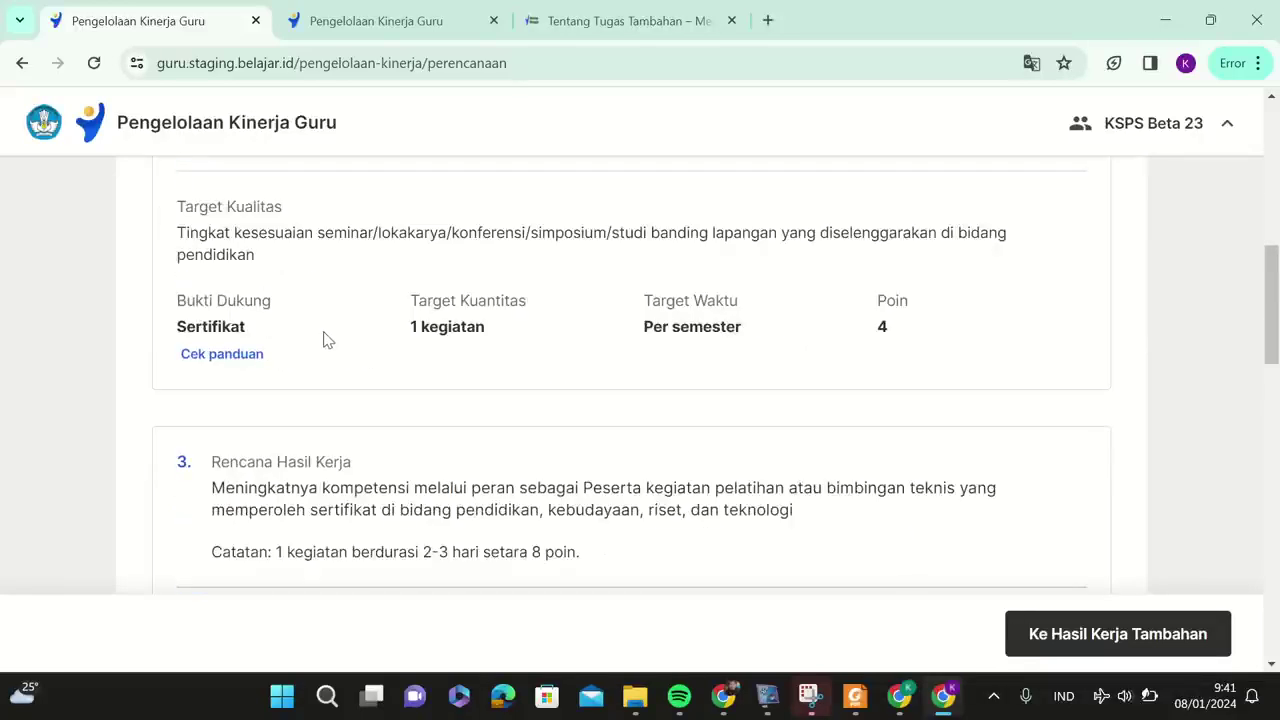
scroll(323, 338, "down", 2)
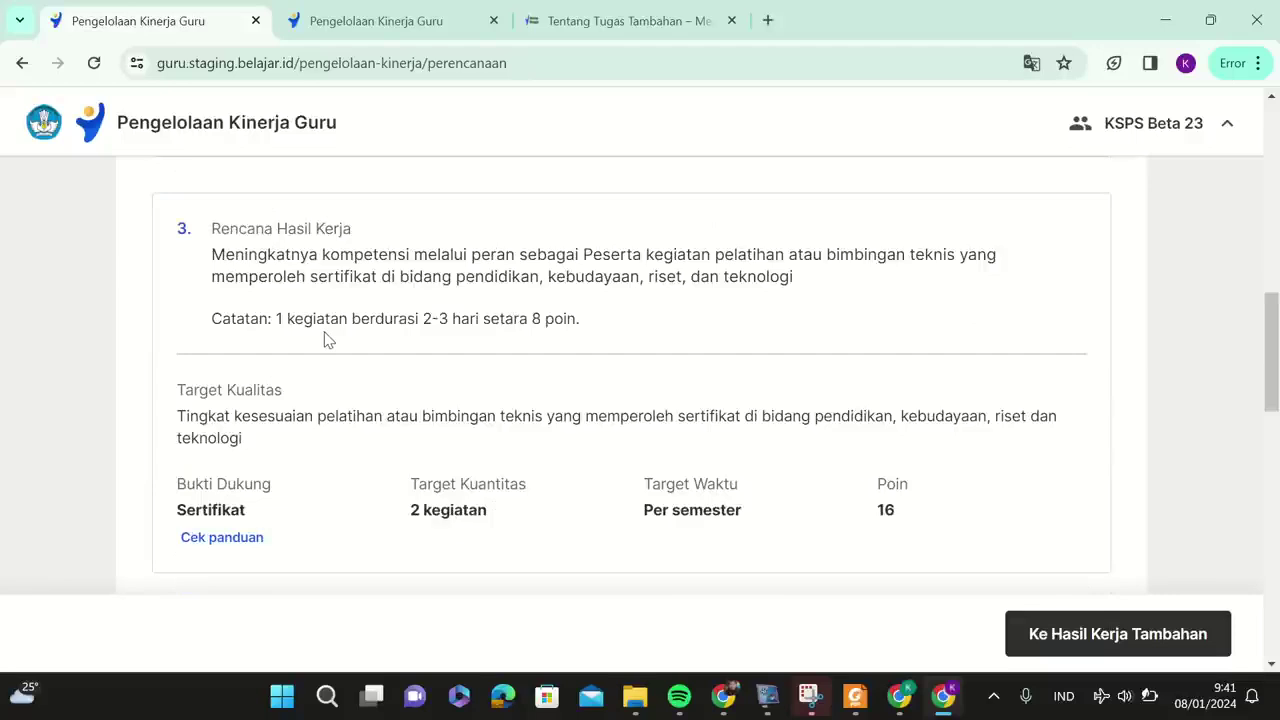
scroll(345, 355, "down", 2)
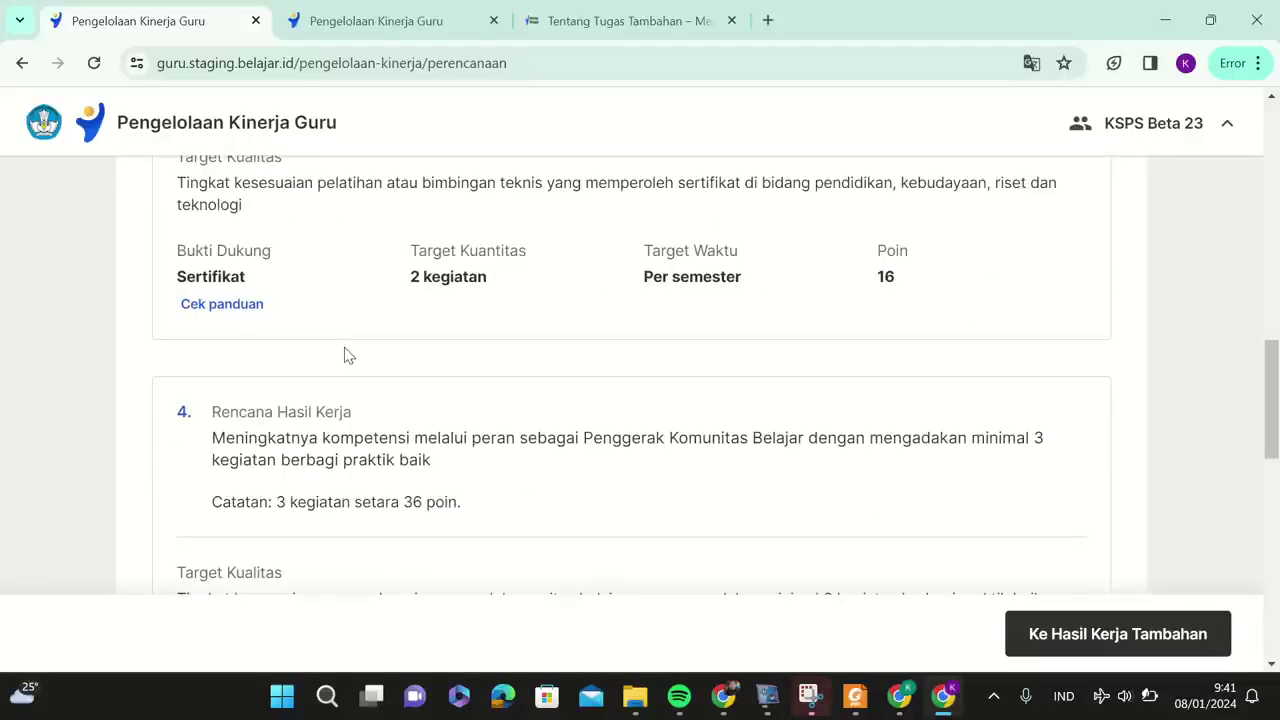
scroll(345, 350, "down", 4)
scroll(345, 347, "down", 4)
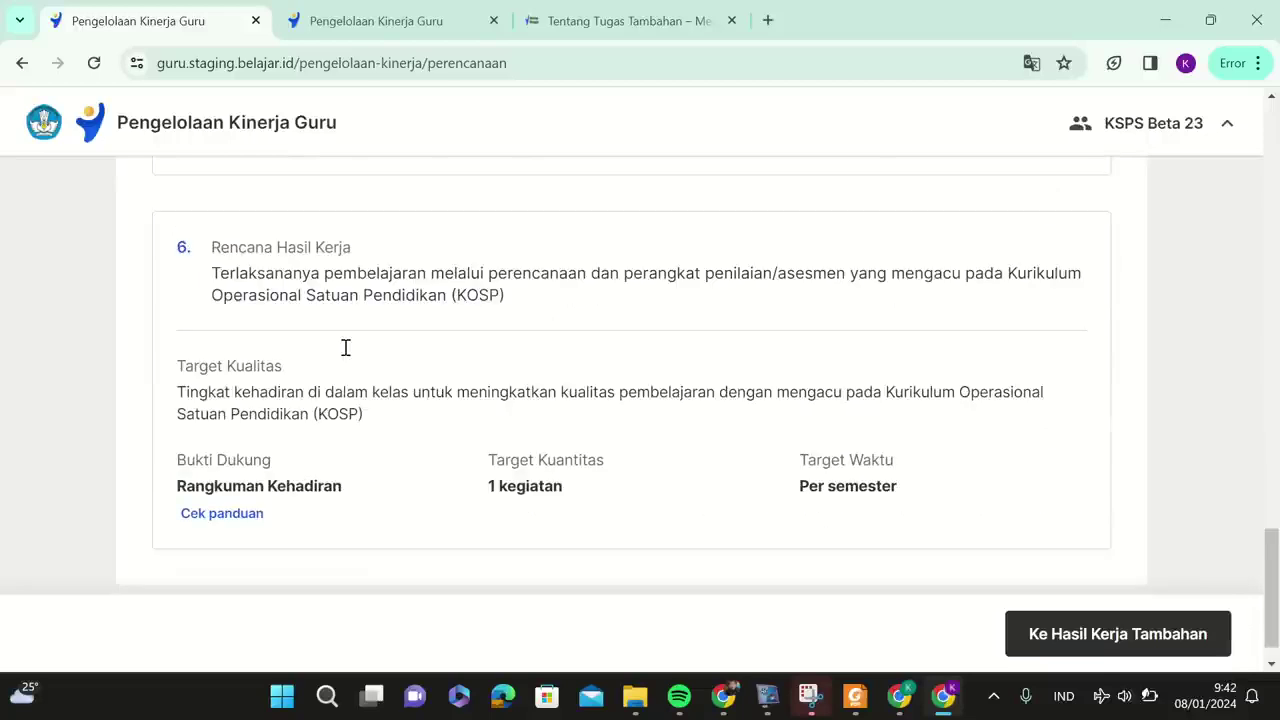
scroll(330, 290, "down", 1)
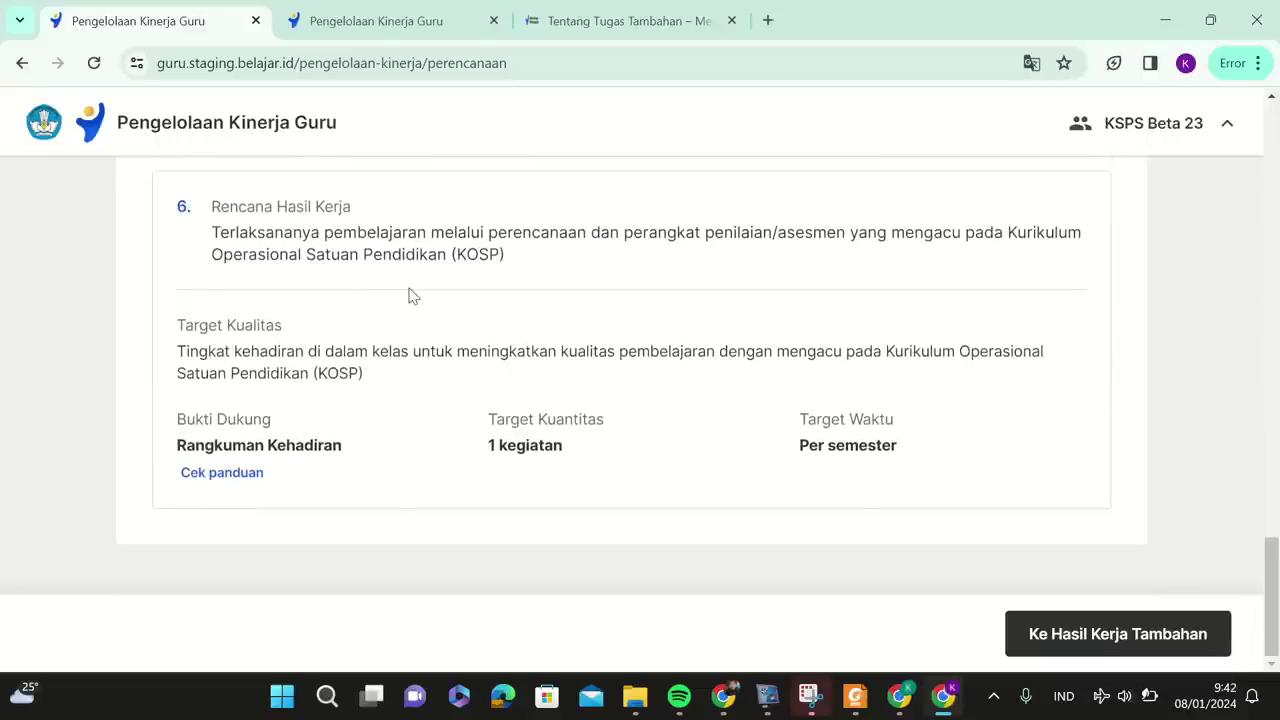
Re-check the seminar, training, Komunitas Belajar and KOSP entries of the submitted Hasil Kerja Utama.
scroll(414, 294, "up", 5)
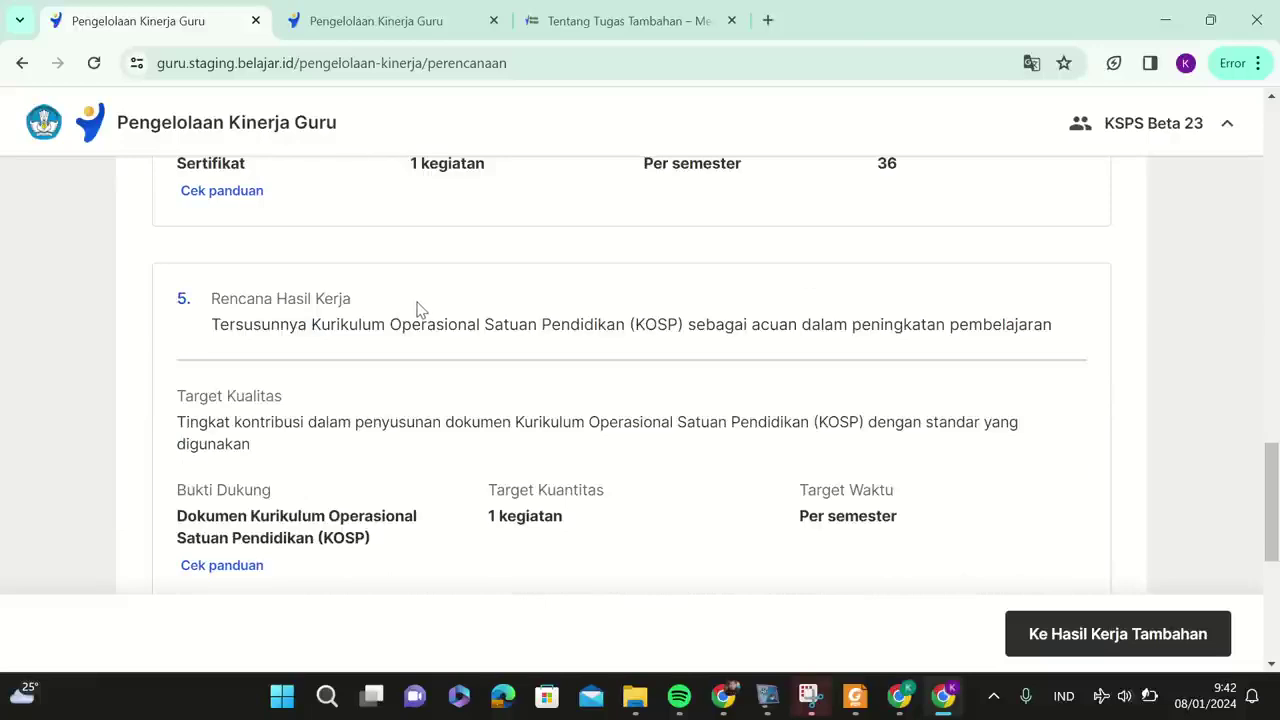
scroll(420, 309, "up", 2)
scroll(420, 309, "up", 2)
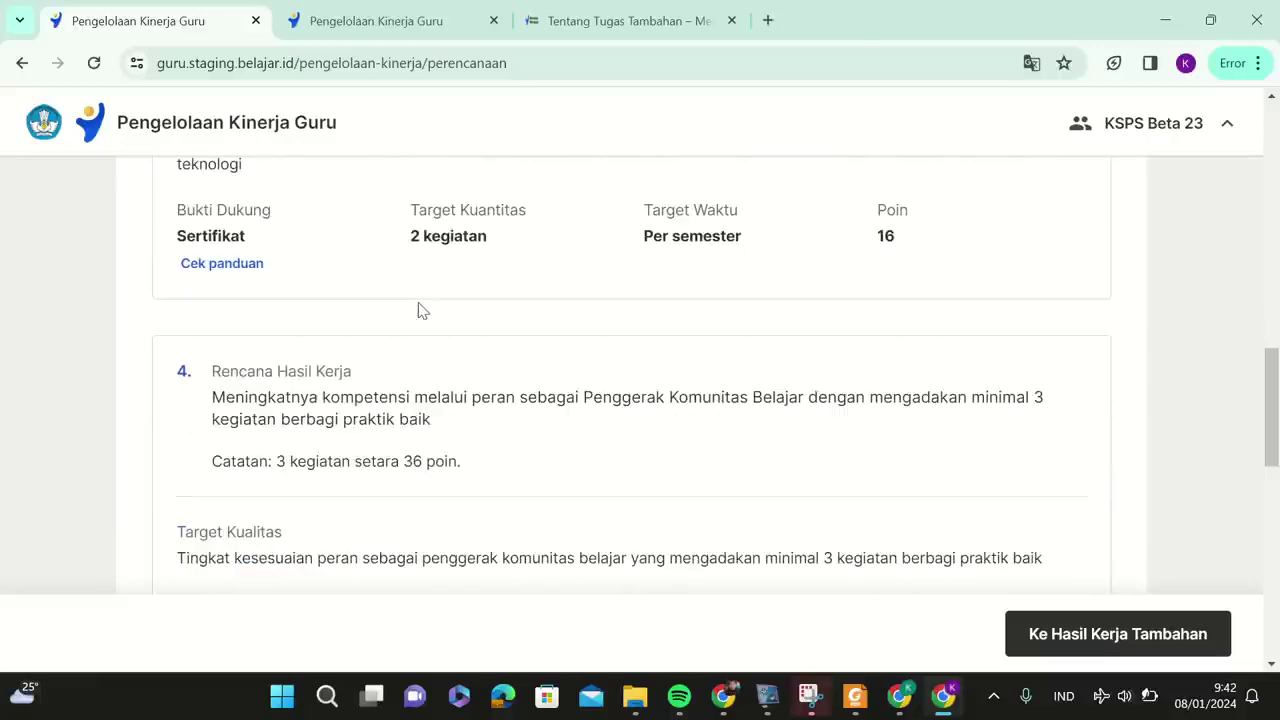
scroll(420, 311, "up", 4)
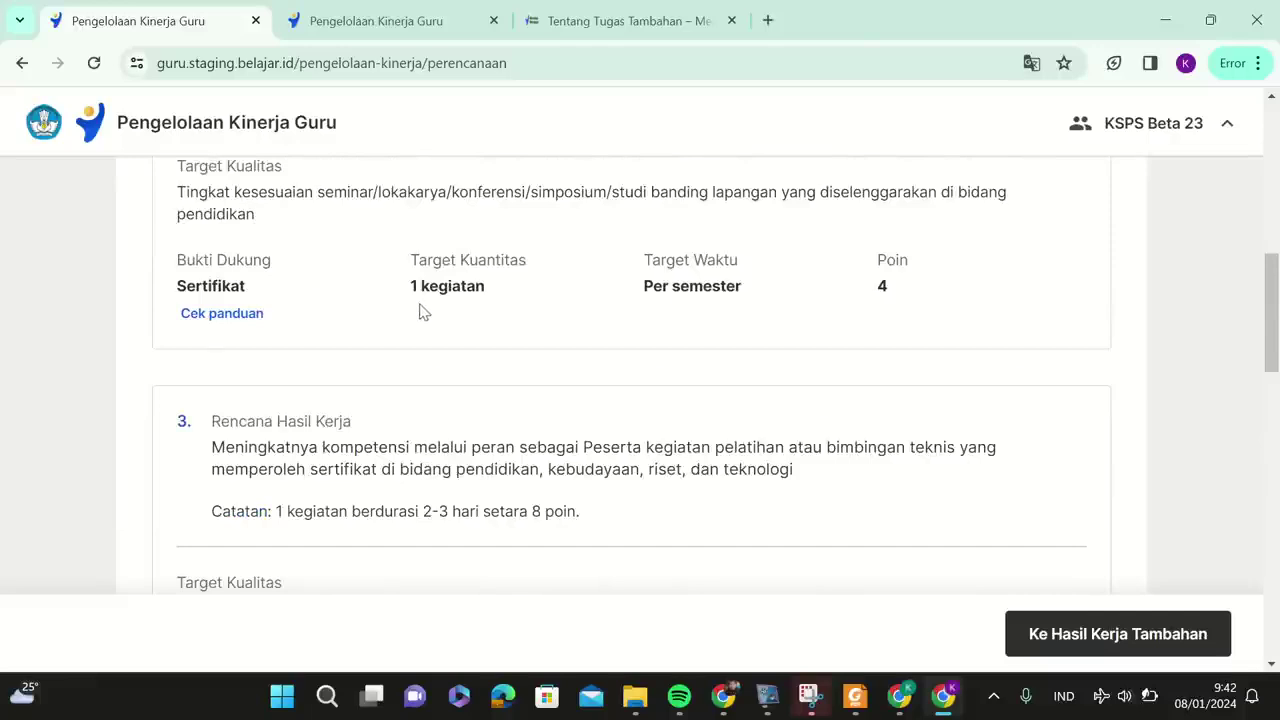
scroll(420, 313, "down", 12)
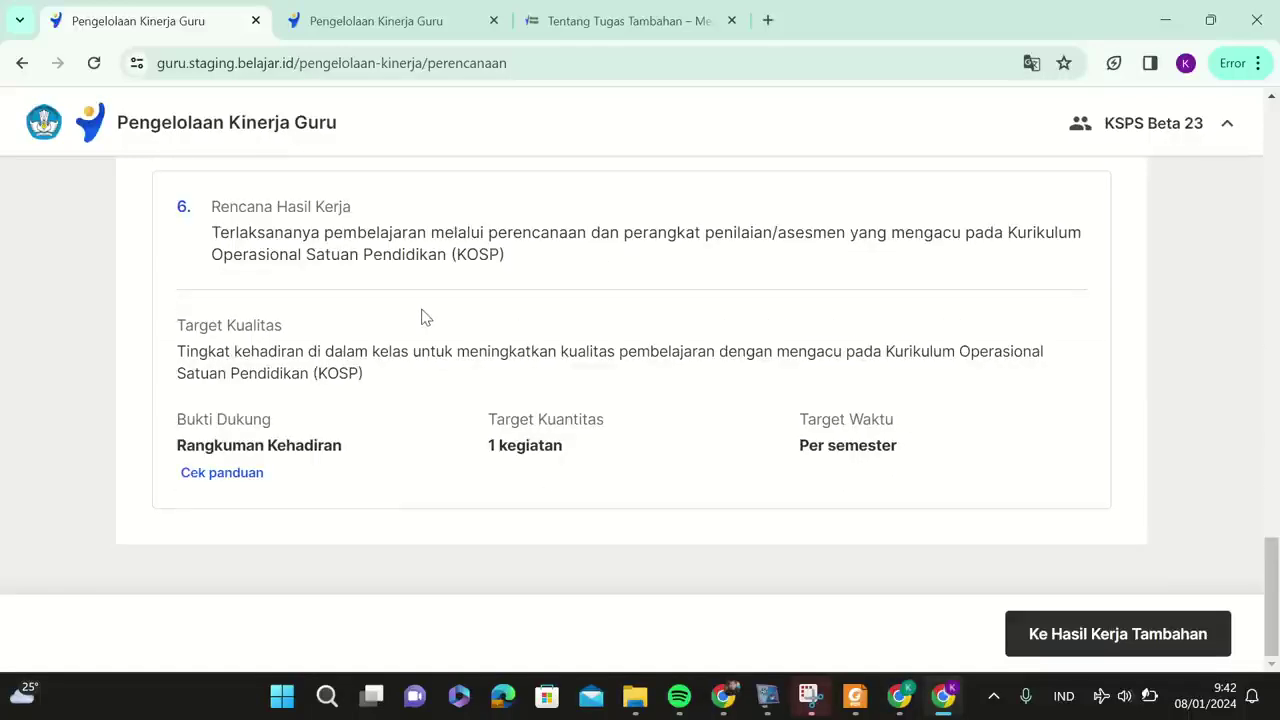
scroll(422, 317, "up", 10)
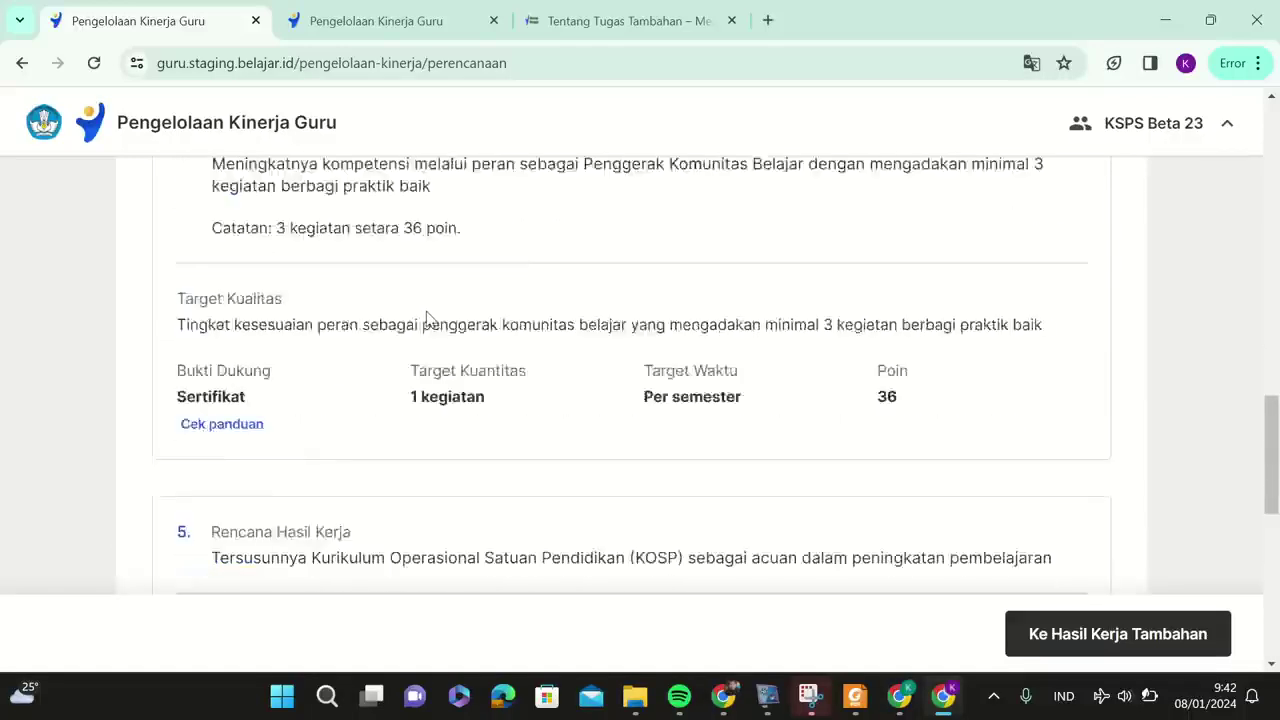
scroll(488, 334, "up", 4)
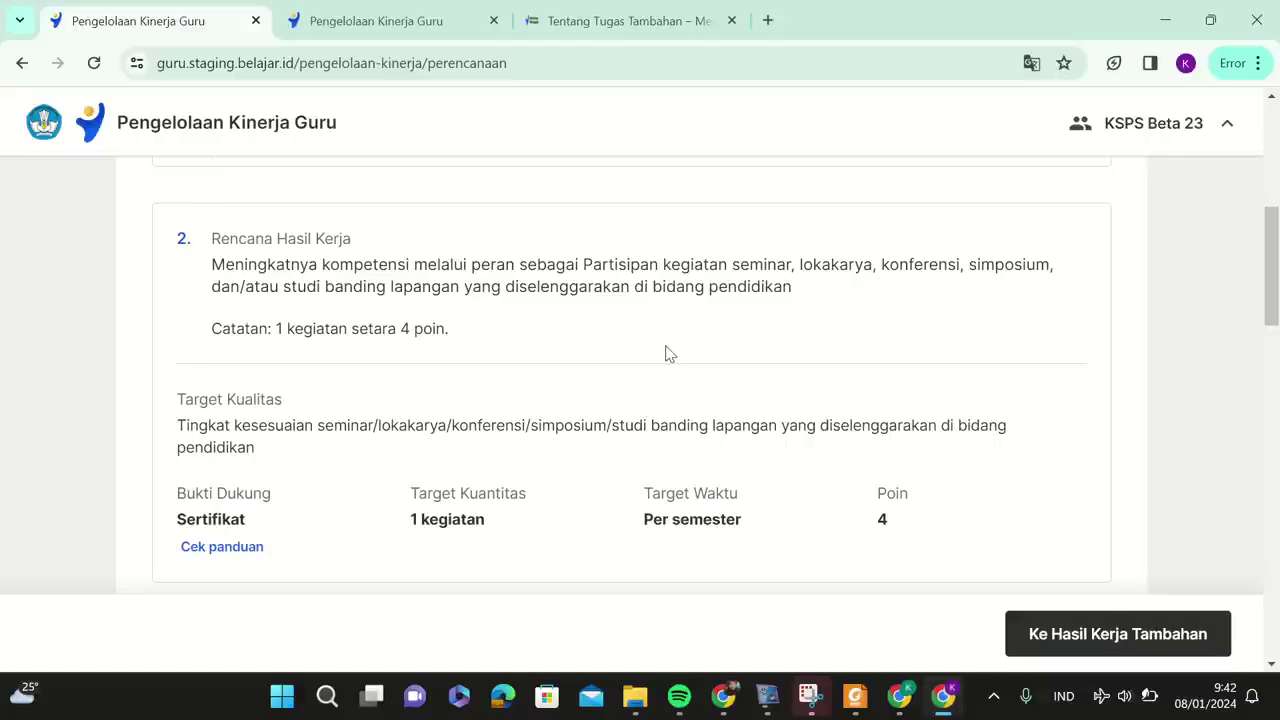
scroll(668, 354, "down", 8)
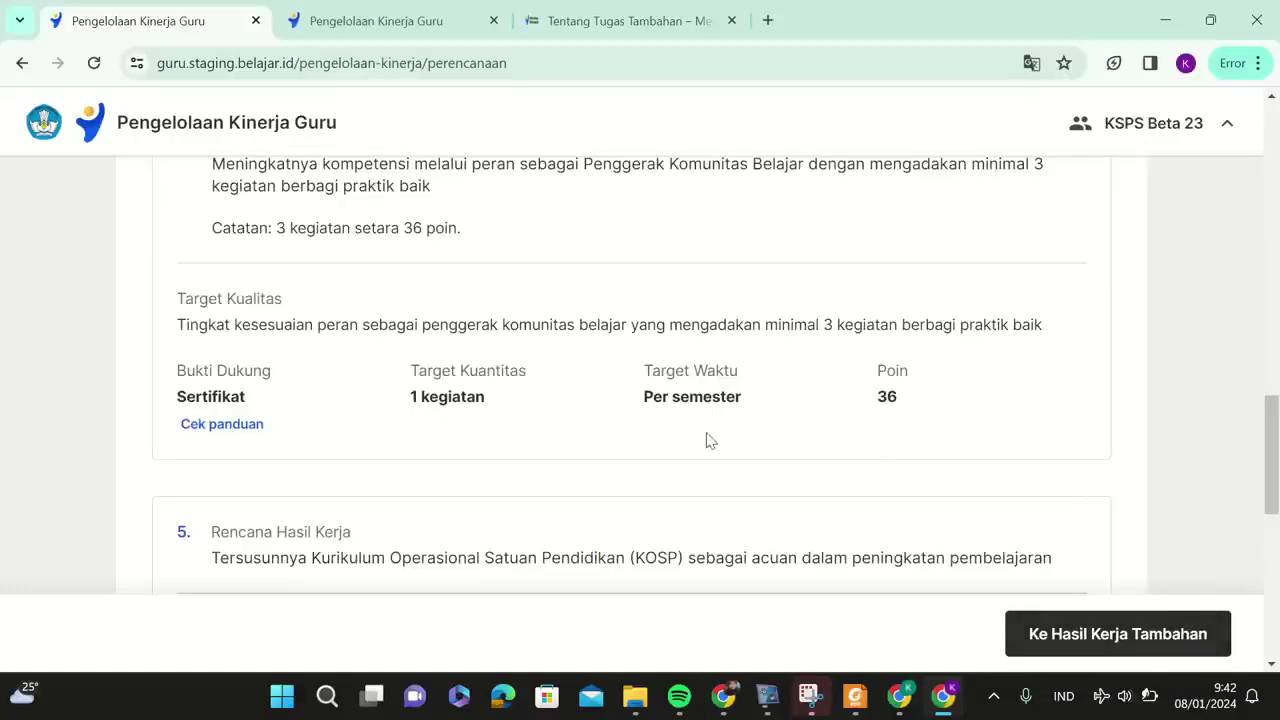
scroll(706, 440, "down", 4)
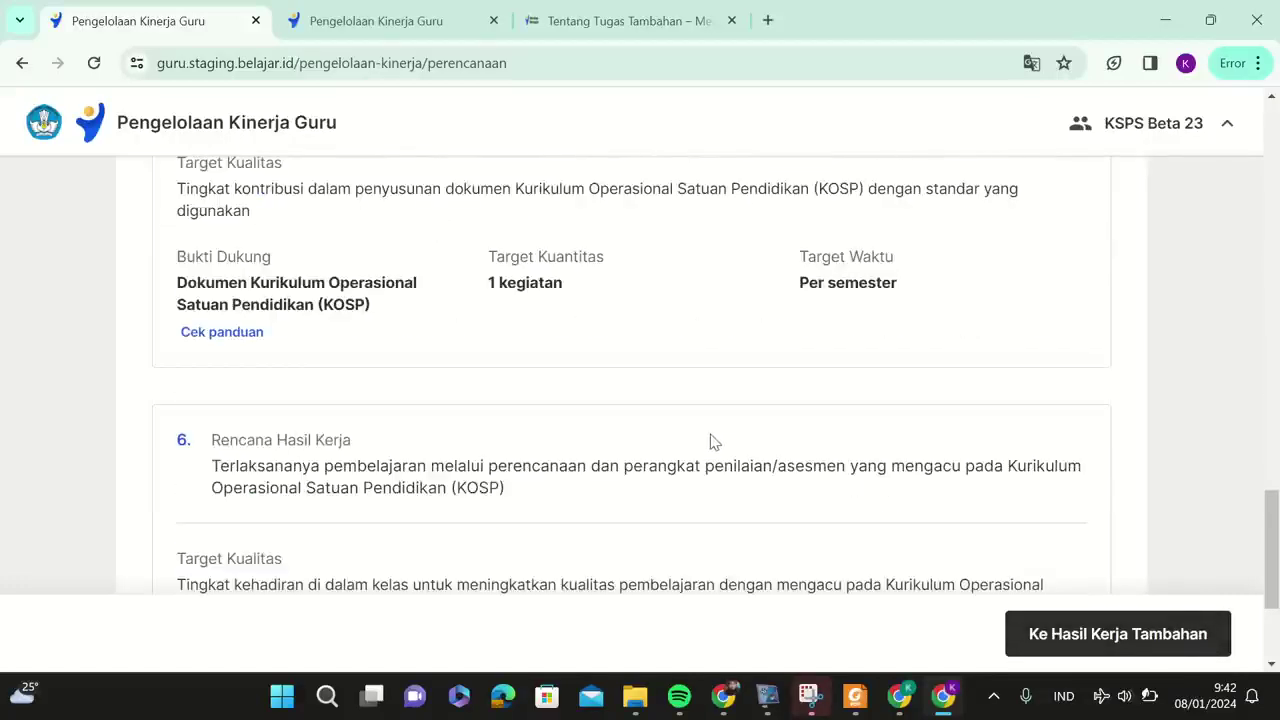
Look through the submitted Hasil Kerja Tambahan and Perilaku Kerja sections, and return to the Beranda.
scroll(711, 442, "down", 2)
left_click(1045, 640)
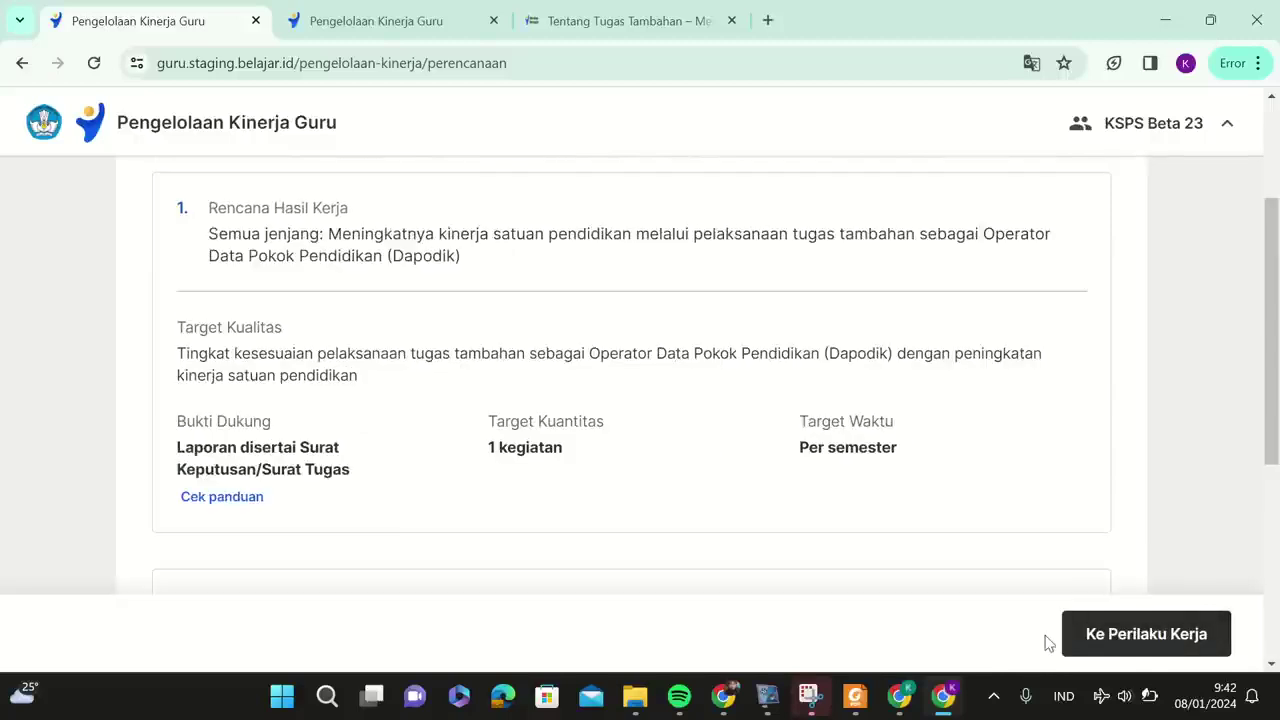
scroll(757, 440, "down", 4)
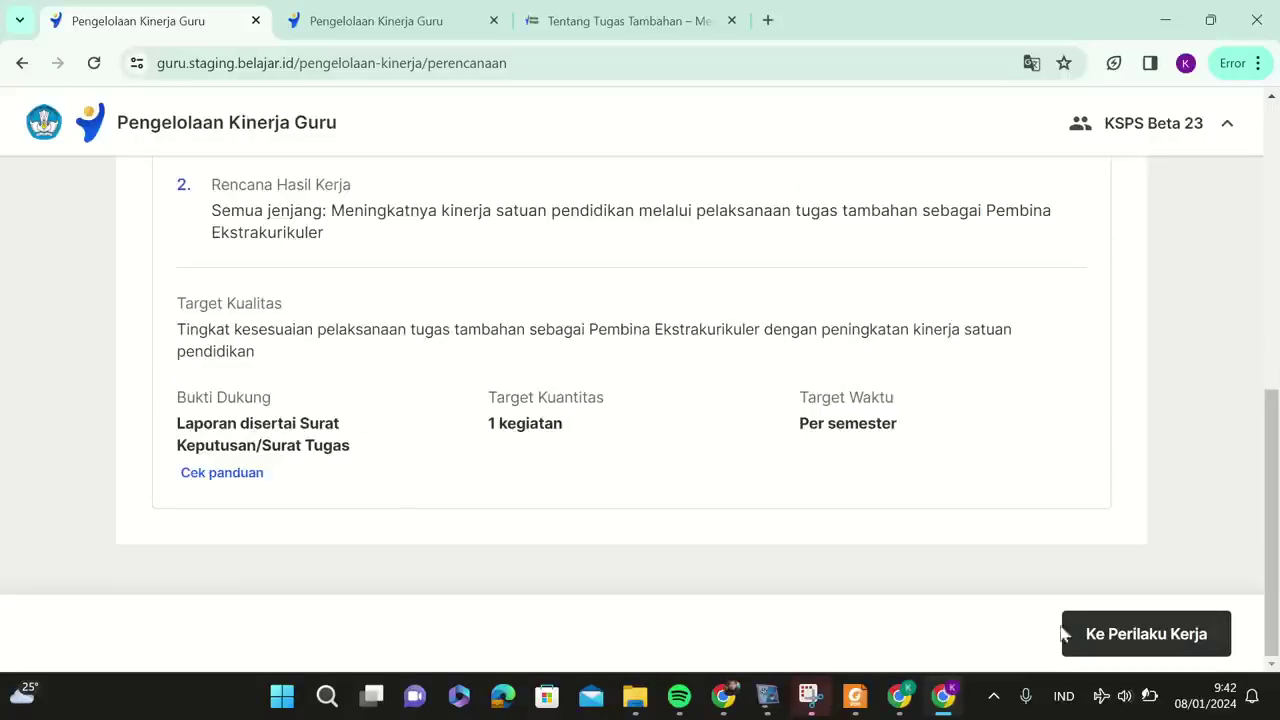
left_click(1063, 634)
scroll(590, 372, "down", 15)
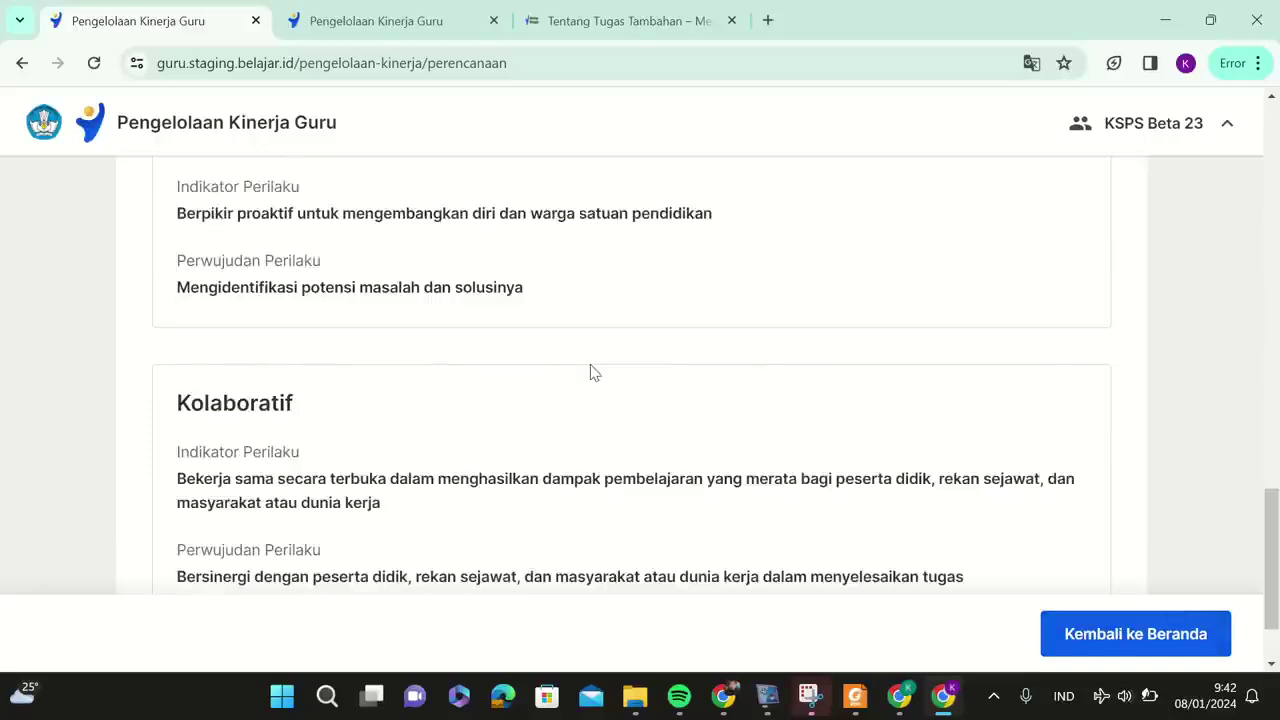
left_click(1108, 636)
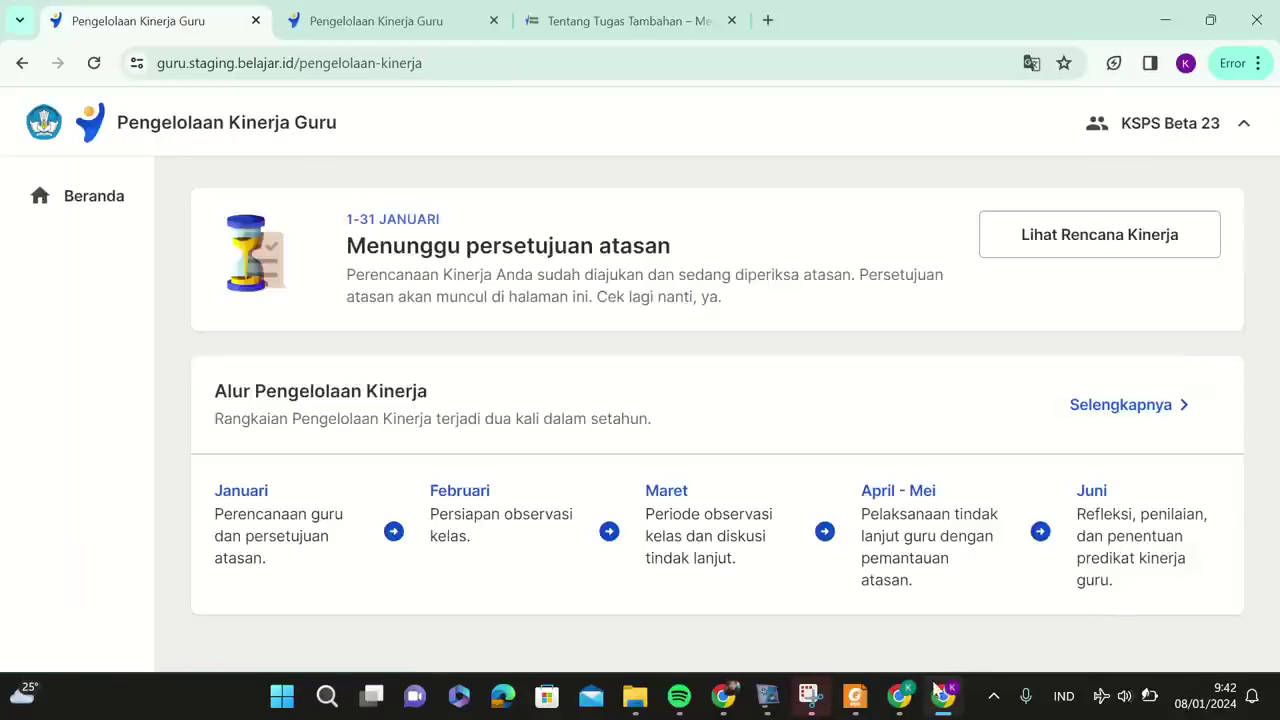
Switch to the principal's Chrome window, enter Platform Merdeka Mengajar, reload its home page and open Pengelolaan Kinerja.
mouse_move(903, 706)
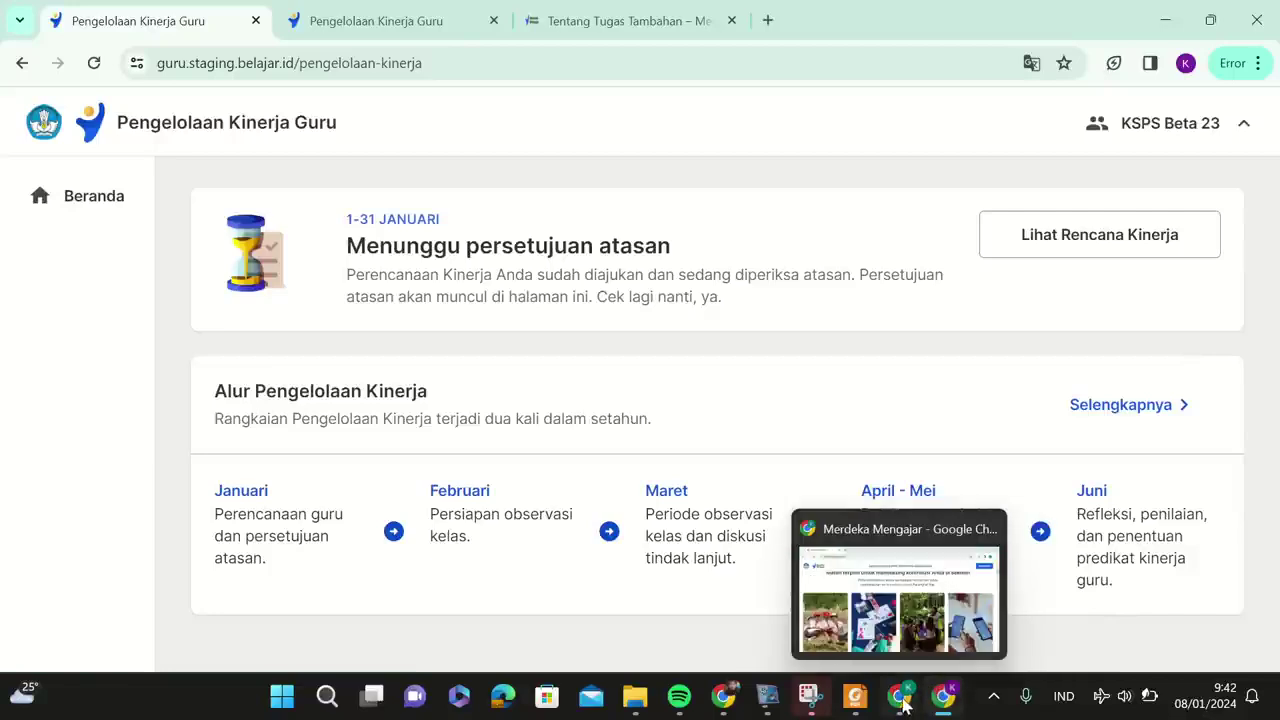
left_click(903, 703)
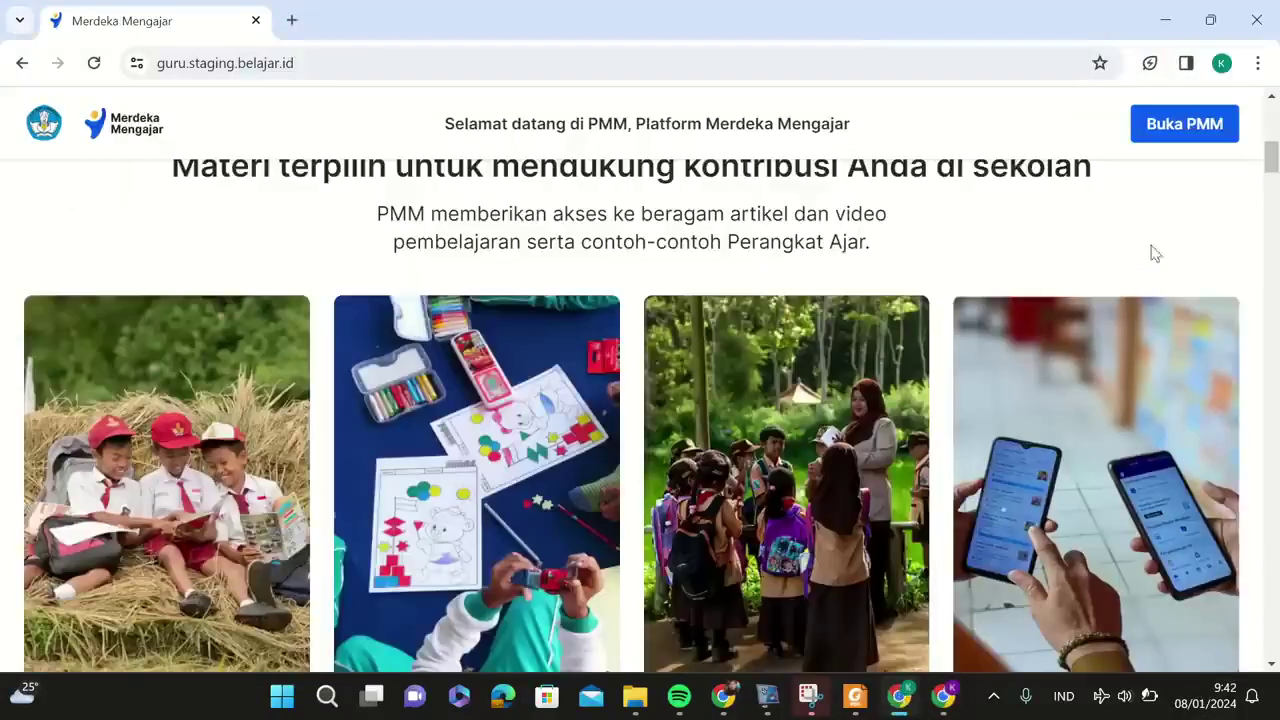
left_click(1163, 141)
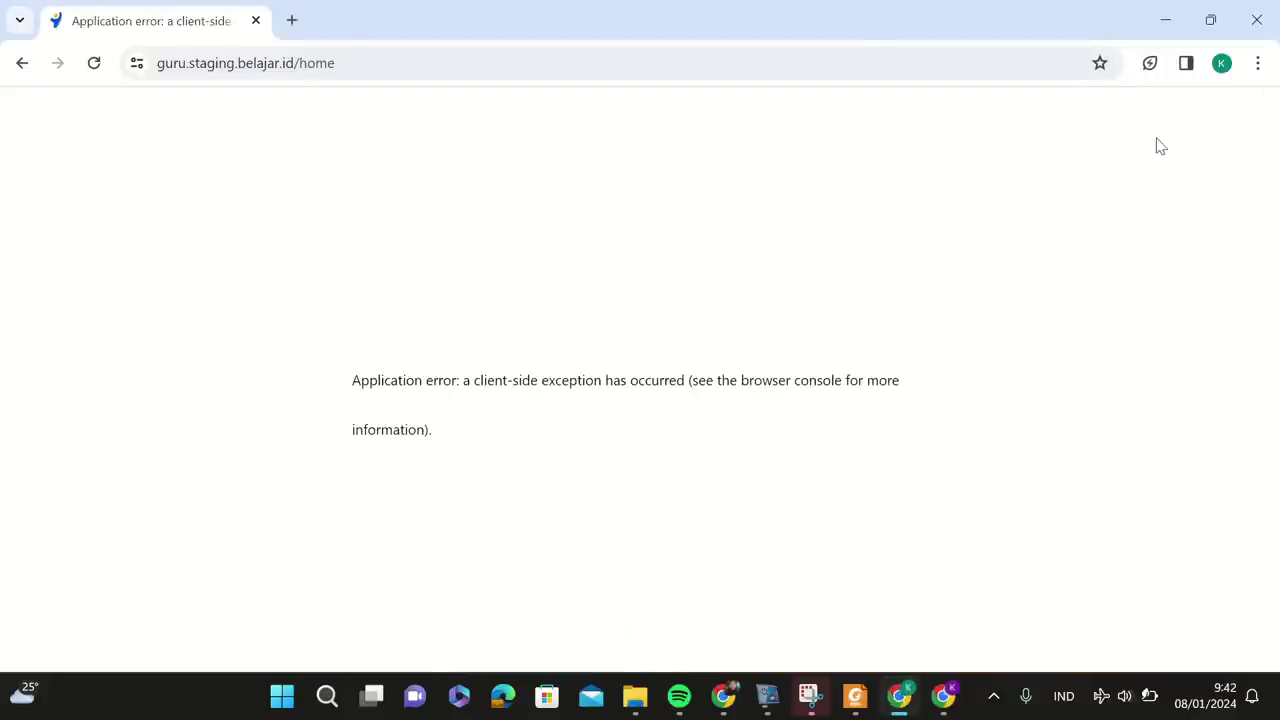
left_click(94, 68)
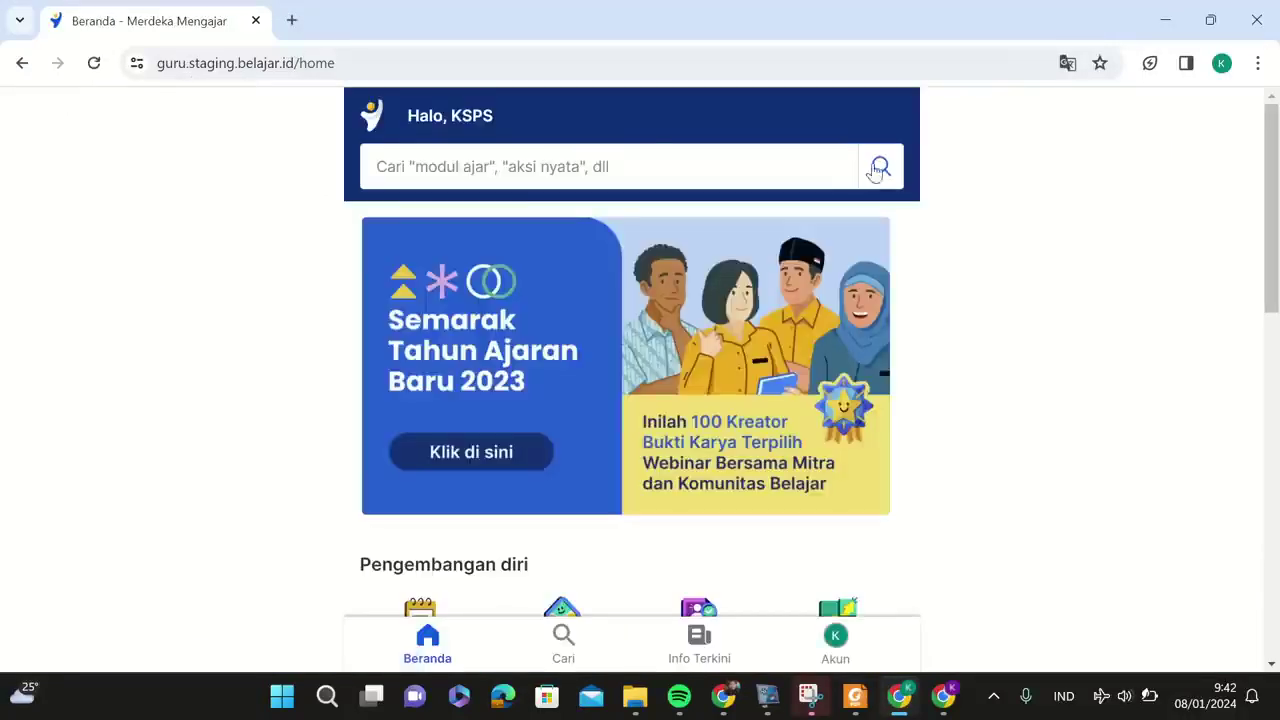
scroll(800, 330, "down", 5)
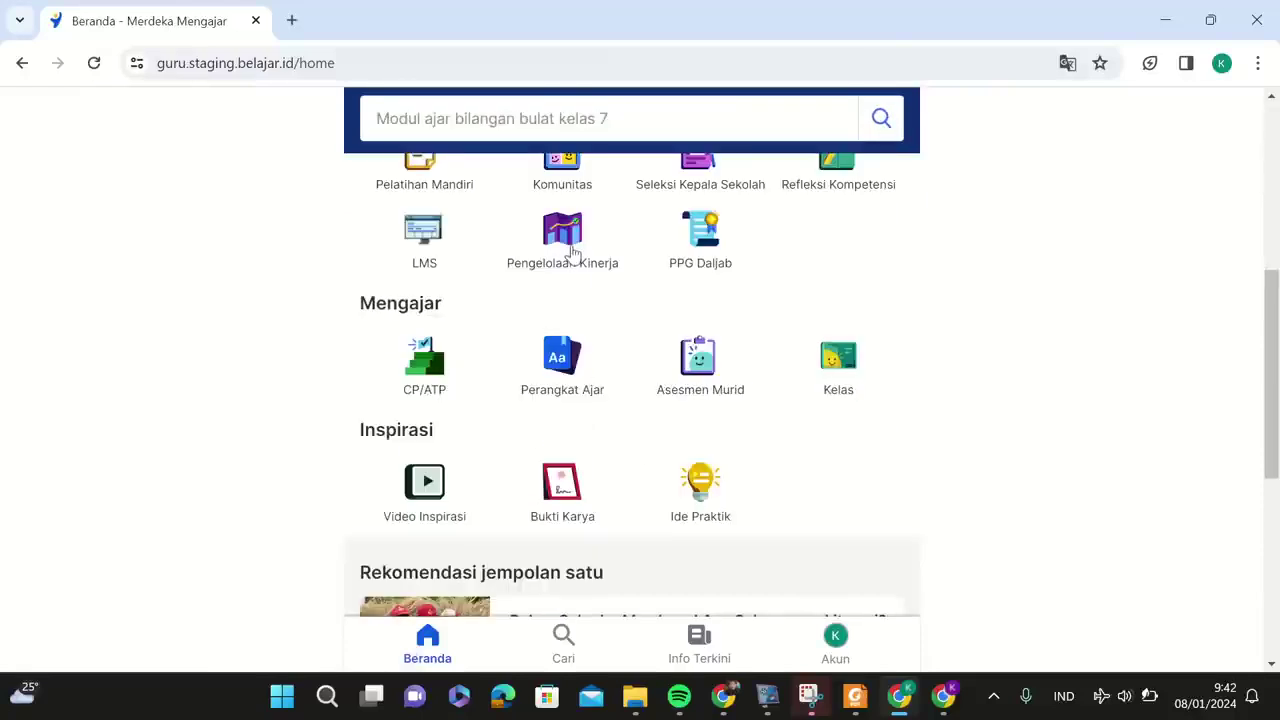
left_click(571, 251)
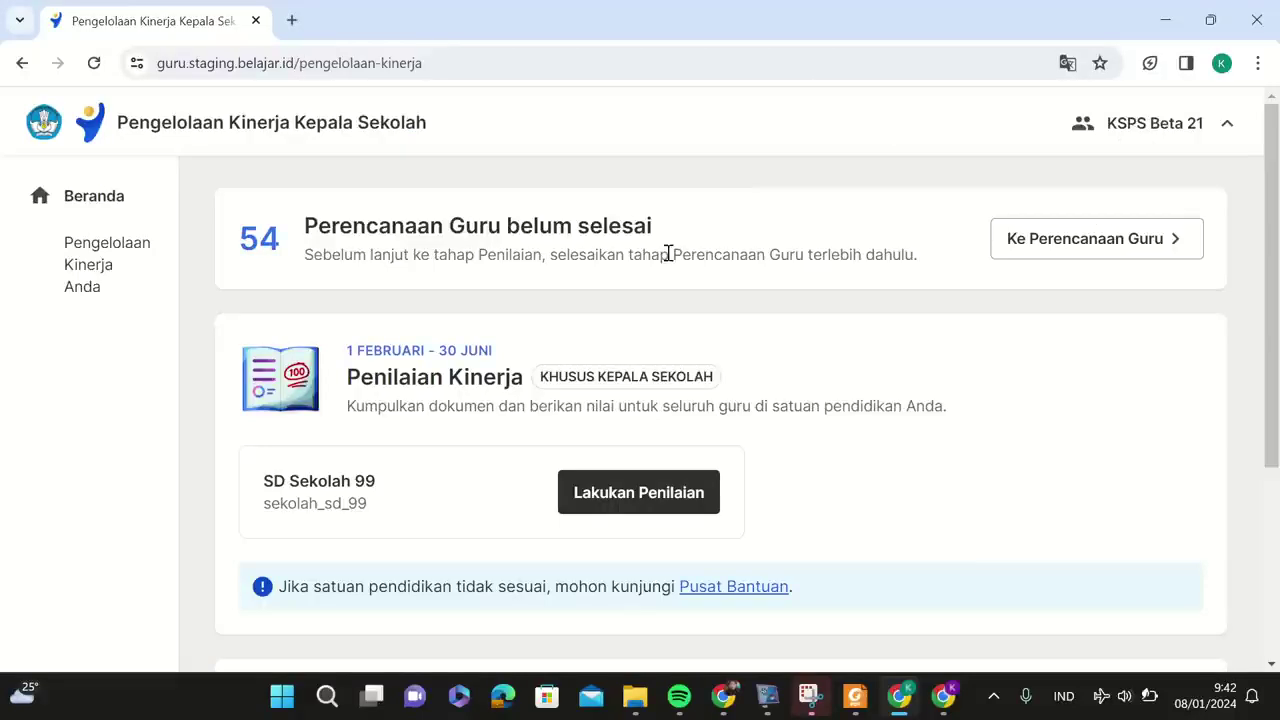
Open the Perencanaan Guru list for SD Sekolah 99 and look through the teachers' submission statuses.
left_click(1074, 252)
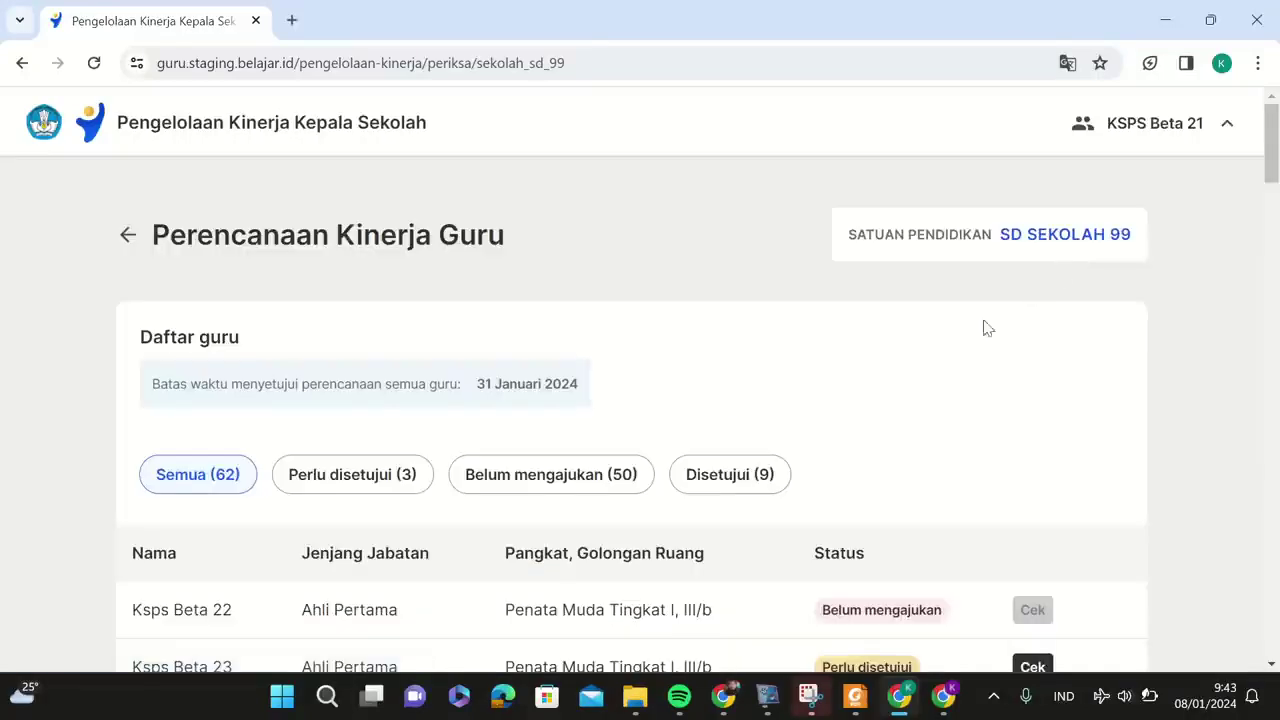
scroll(960, 335, "down", 2)
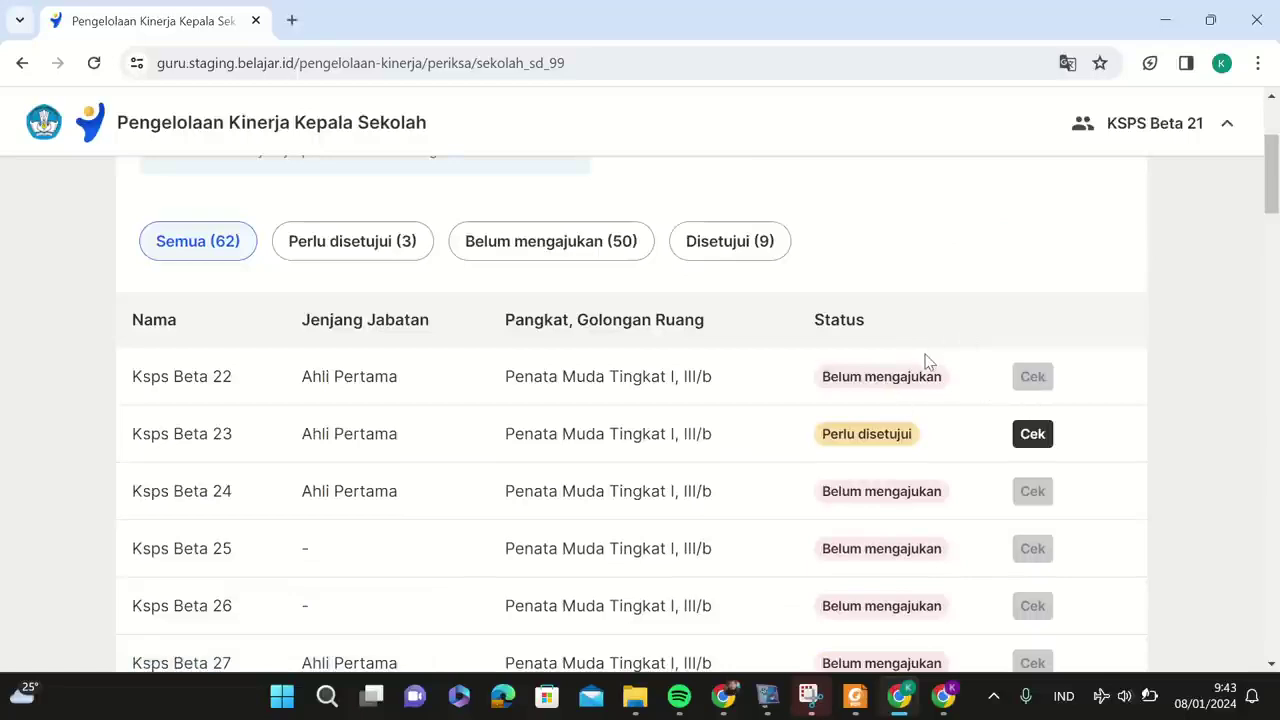
scroll(923, 363, "down", 8)
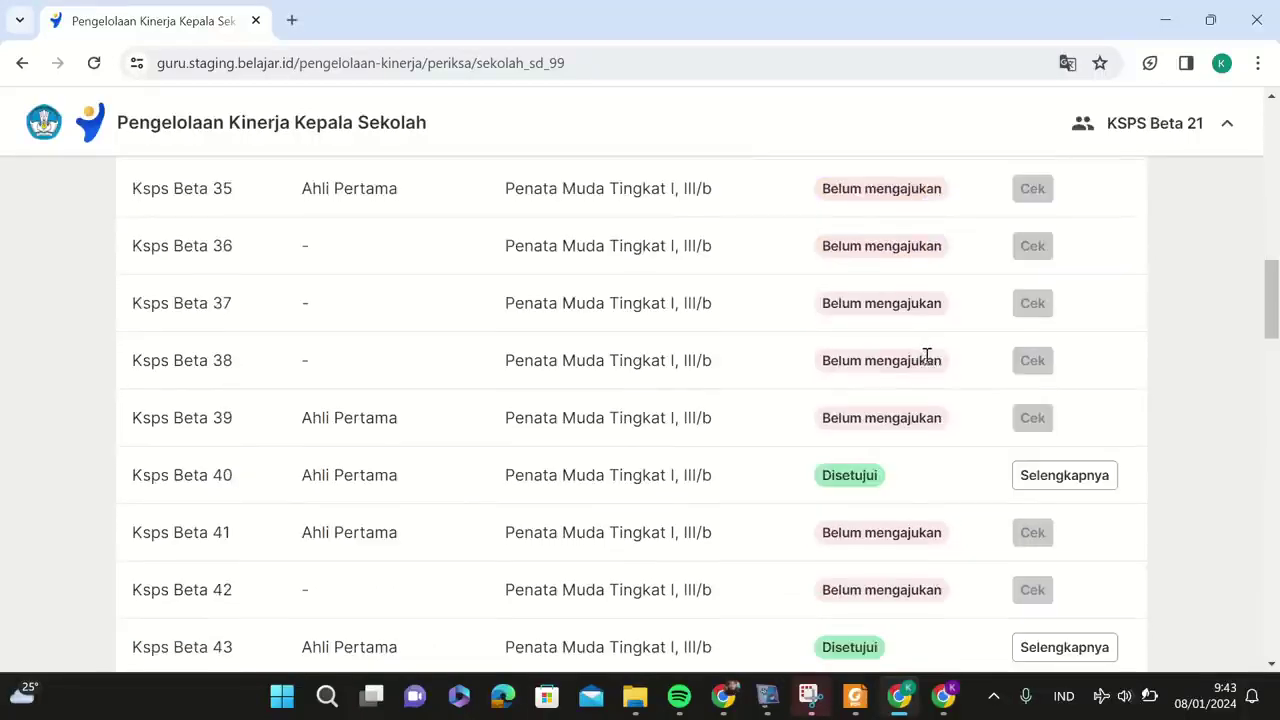
scroll(928, 355, "up", 8)
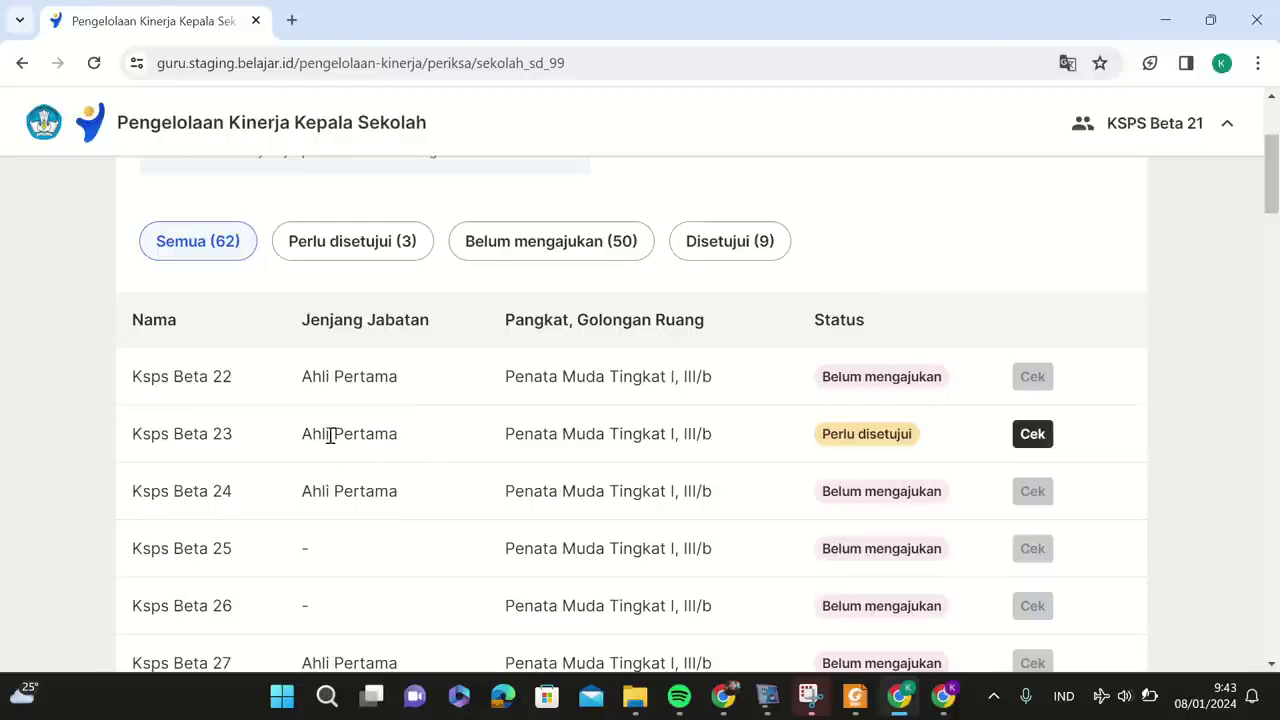
Compare with the teacher's own status page, and open that teacher's plan marked Perlu disetujui in the principal's list for checking.
left_click(948, 696)
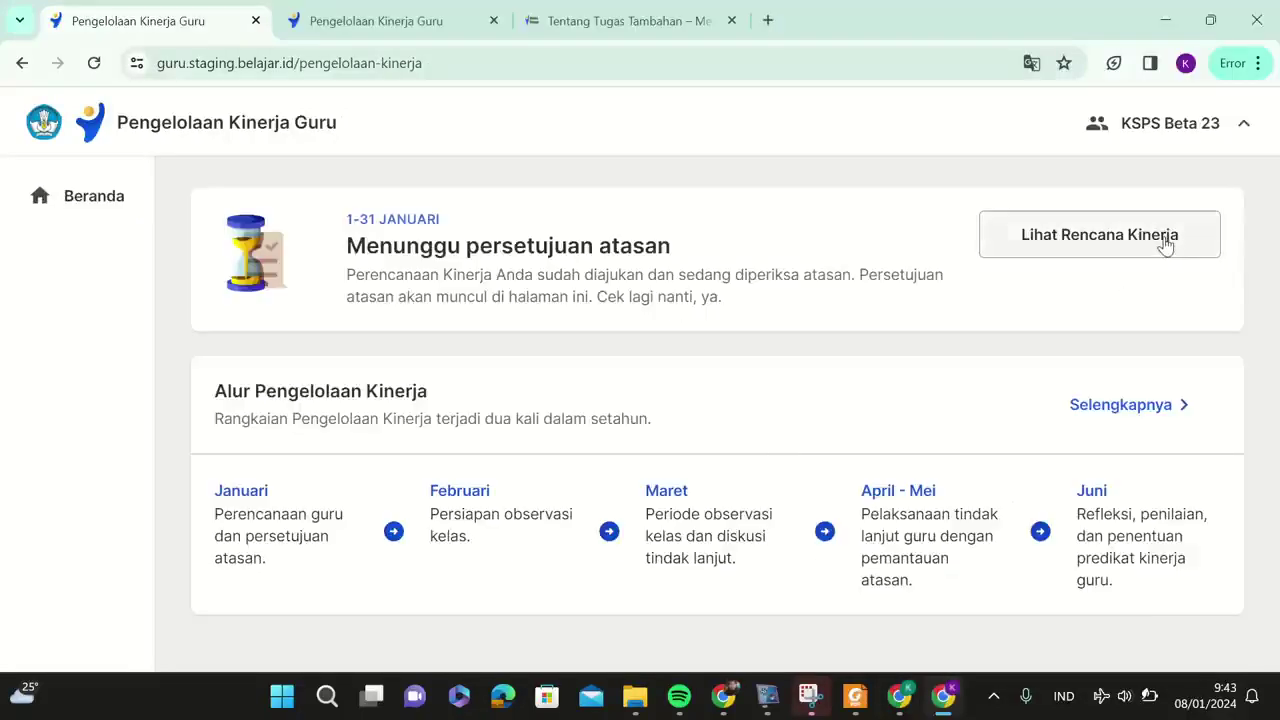
left_click(916, 692)
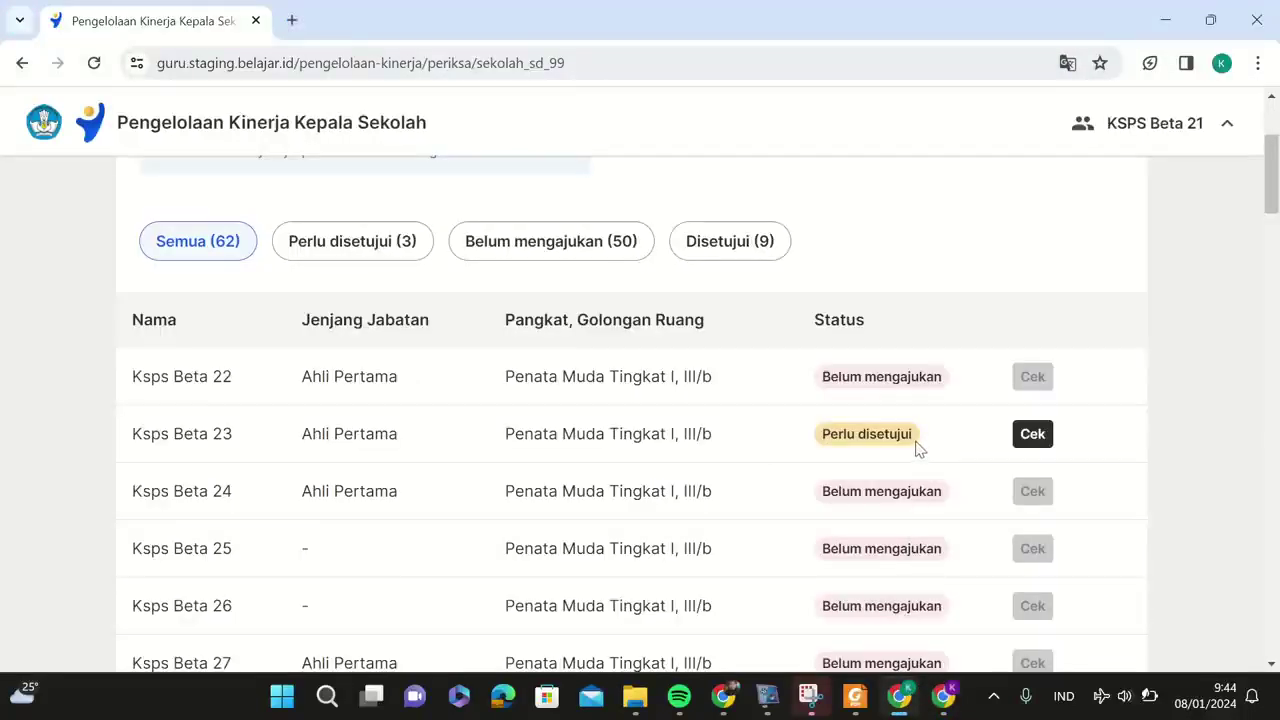
left_click(1032, 446)
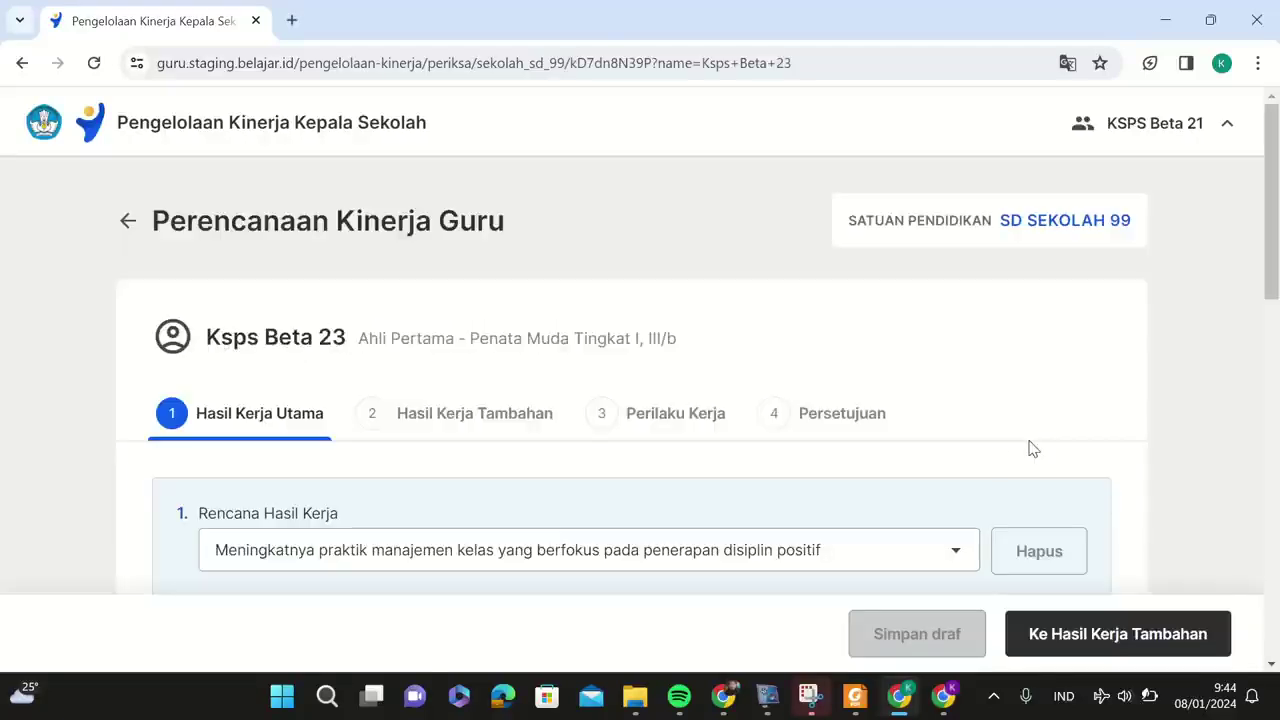
scroll(754, 471, "down", 5)
scroll(757, 471, "up", 3)
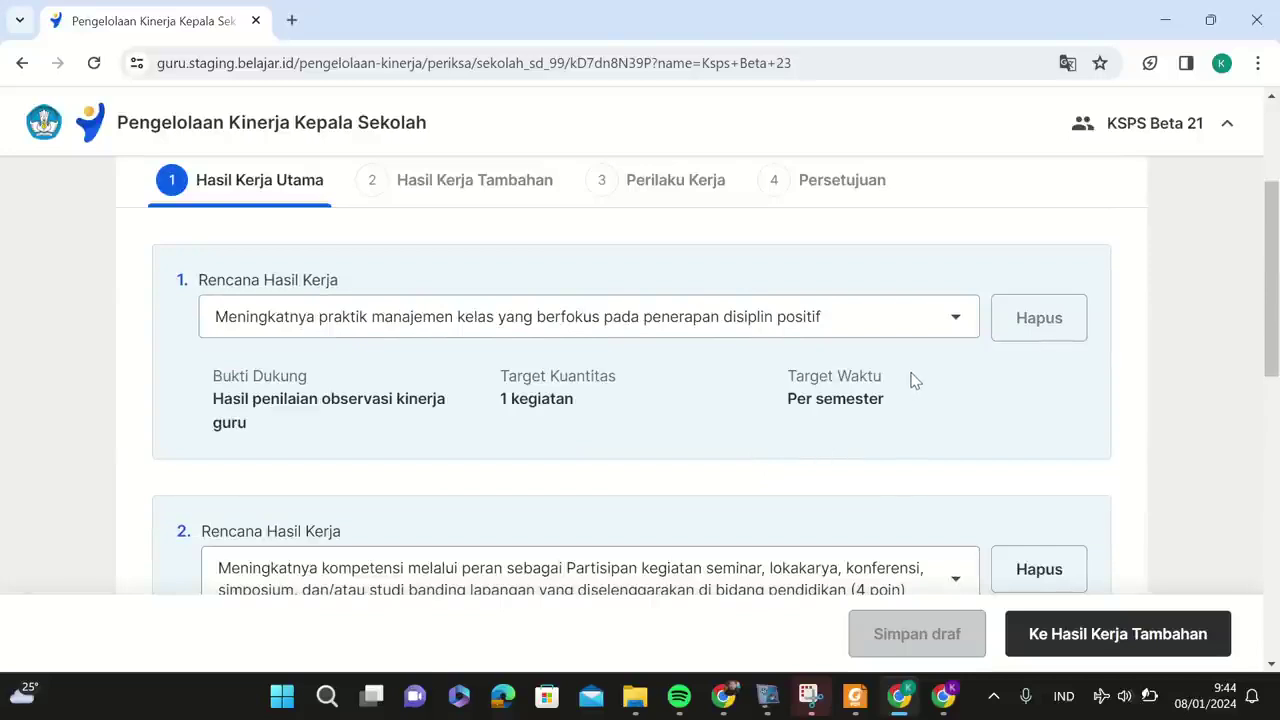
Delete the second Rencana Hasil Kerja, the seminar and lokakarya participation entry, from the teacher's Hasil Kerja Utama.
scroll(912, 380, "down", 2)
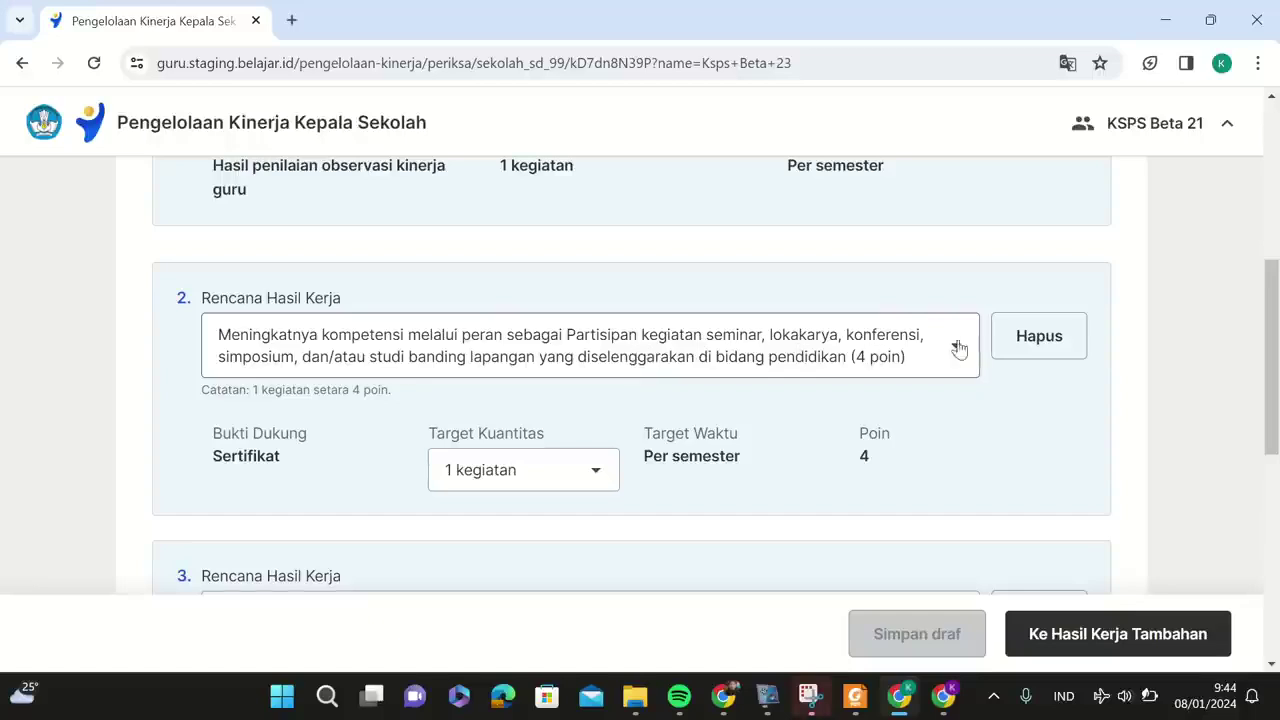
left_click(1020, 340)
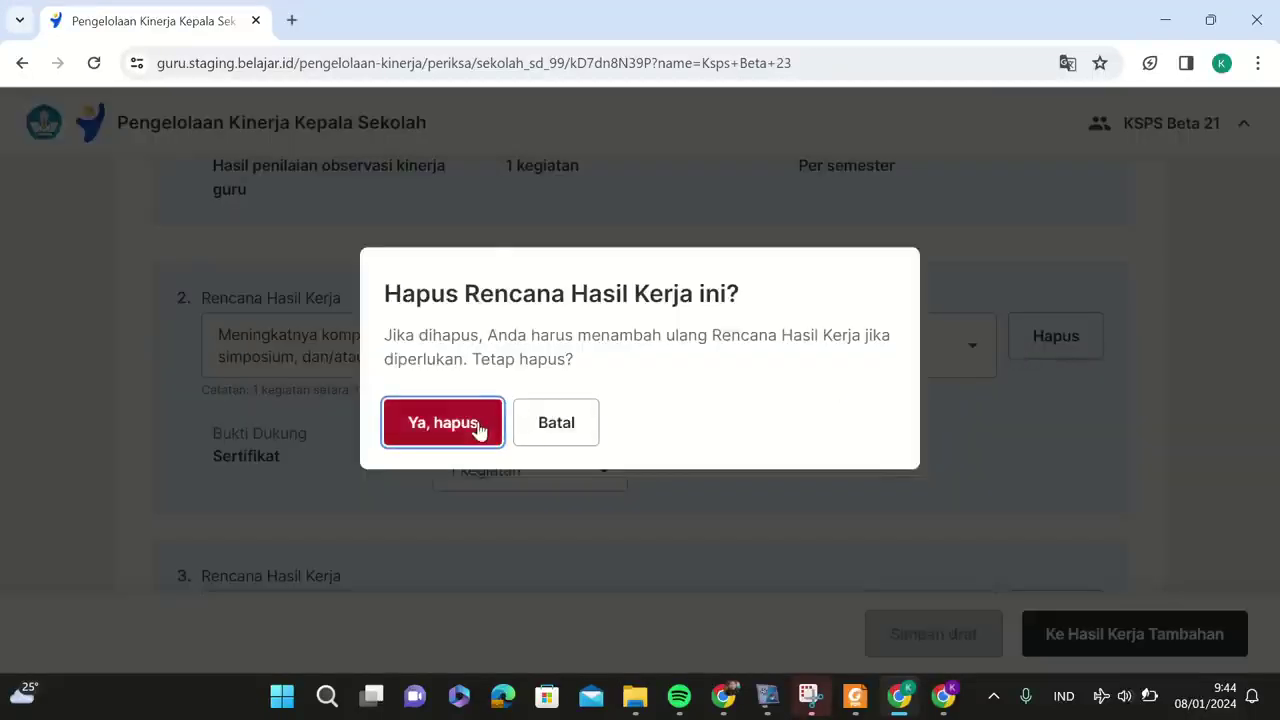
left_click(443, 423)
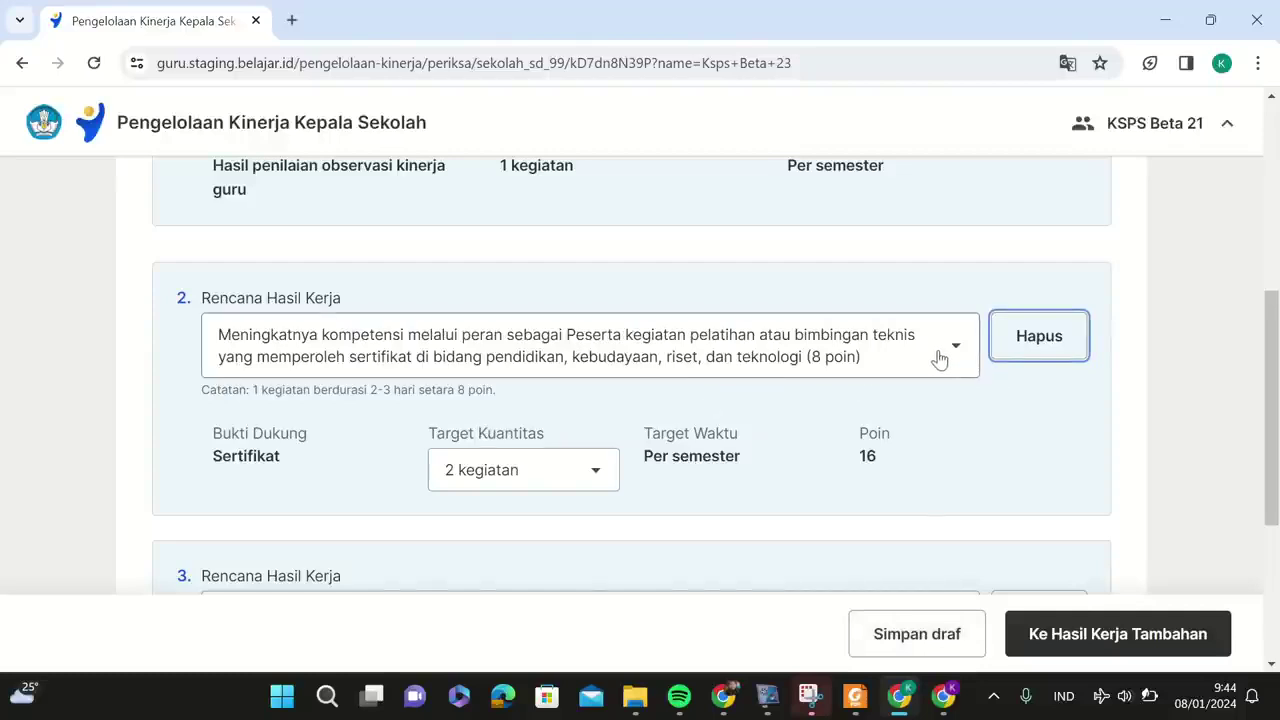
Review the remaining Hasil Kerja Utama entries and set the pelatihan or bimbingan teknis entry's Target Kuantitas to 1 kegiatan.
scroll(935, 358, "up", 5)
scroll(834, 363, "down", 2)
scroll(836, 364, "up", 2)
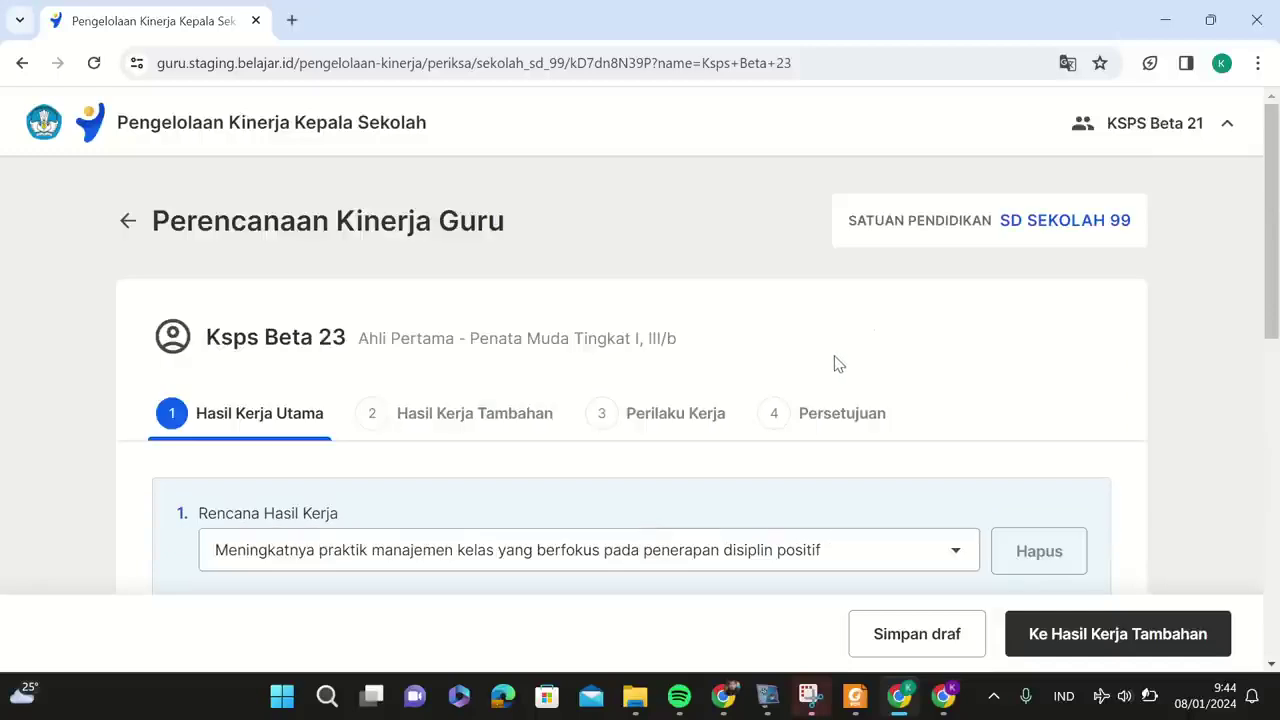
scroll(836, 366, "down", 5)
scroll(834, 368, "down", 3)
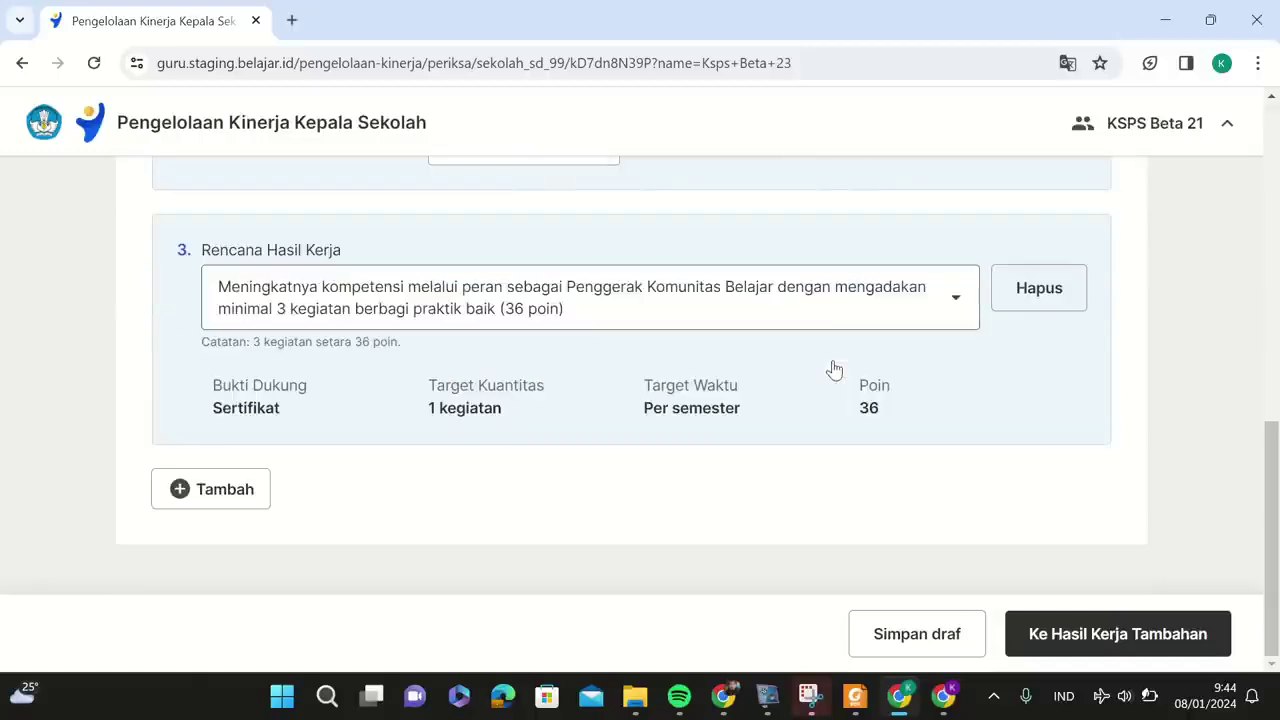
scroll(834, 370, "up", 4)
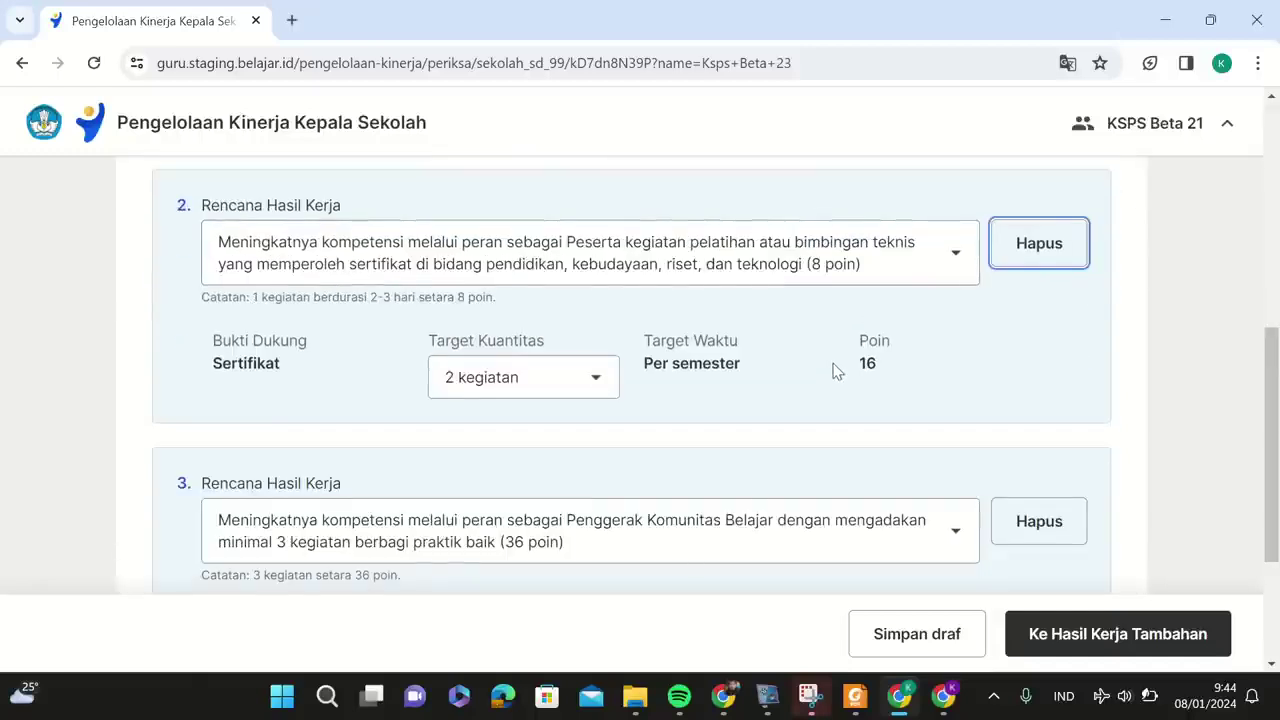
scroll(834, 370, "down", 2)
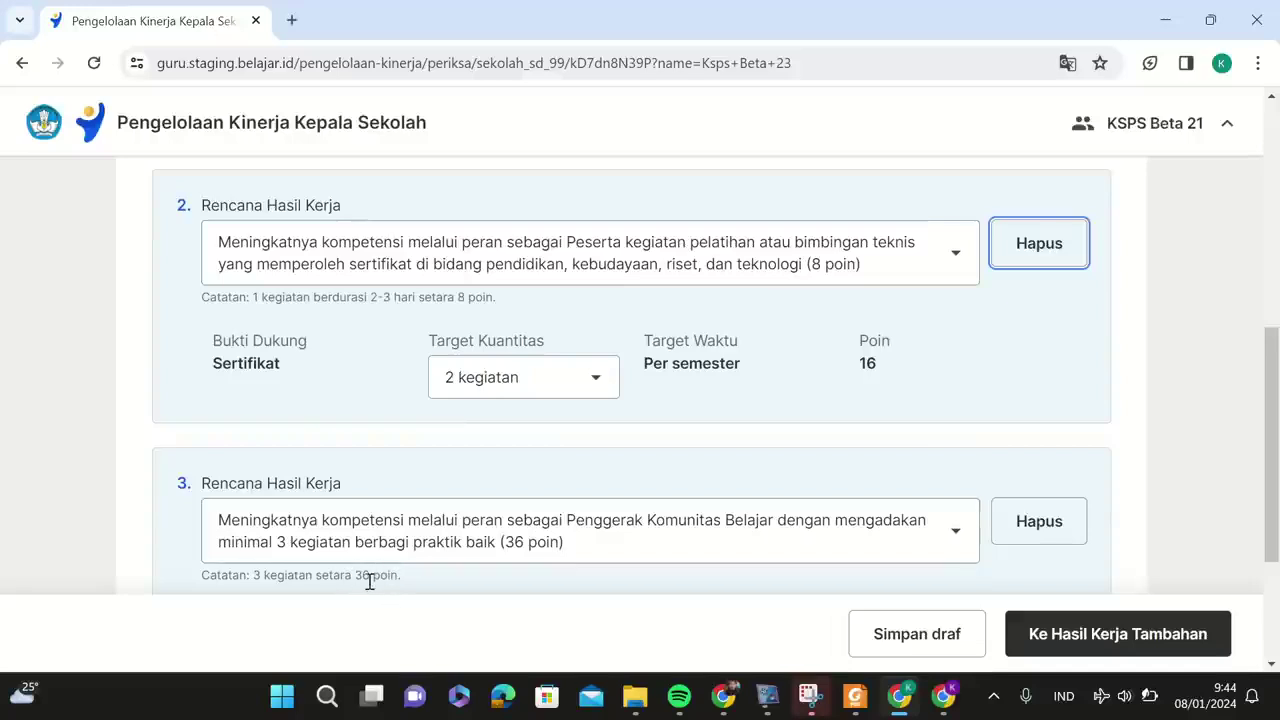
left_click(555, 395)
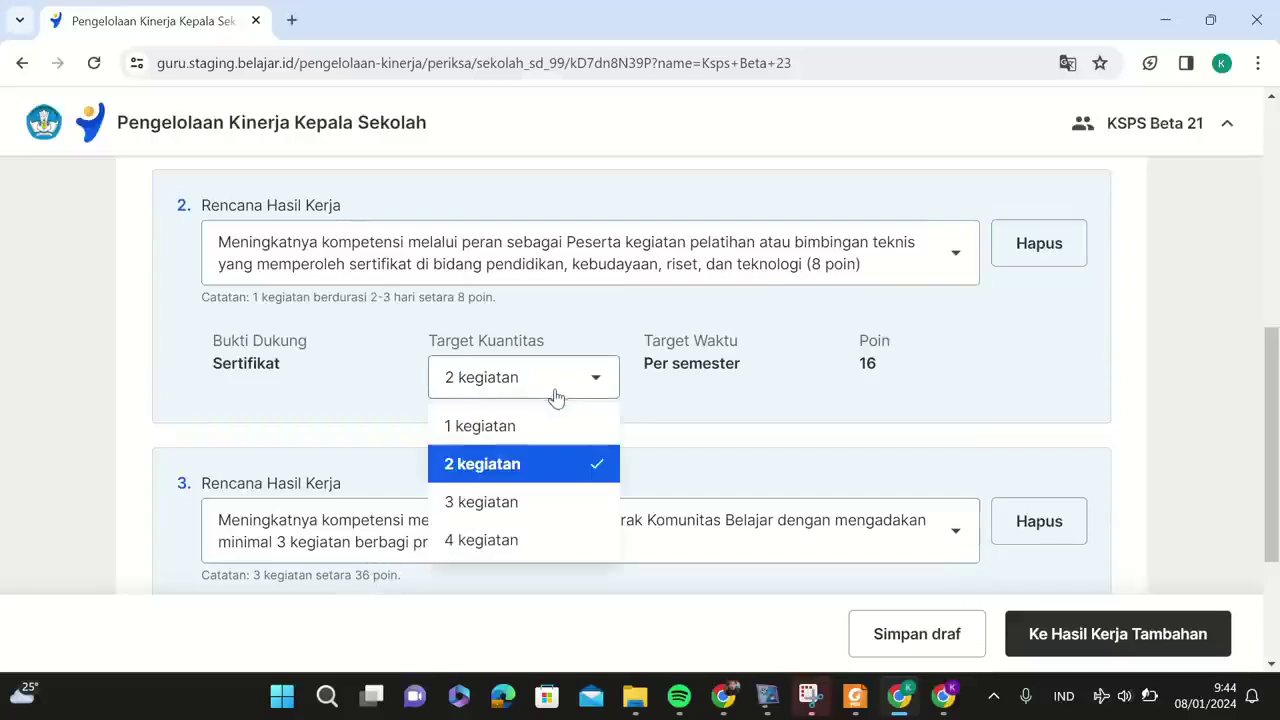
left_click(533, 436)
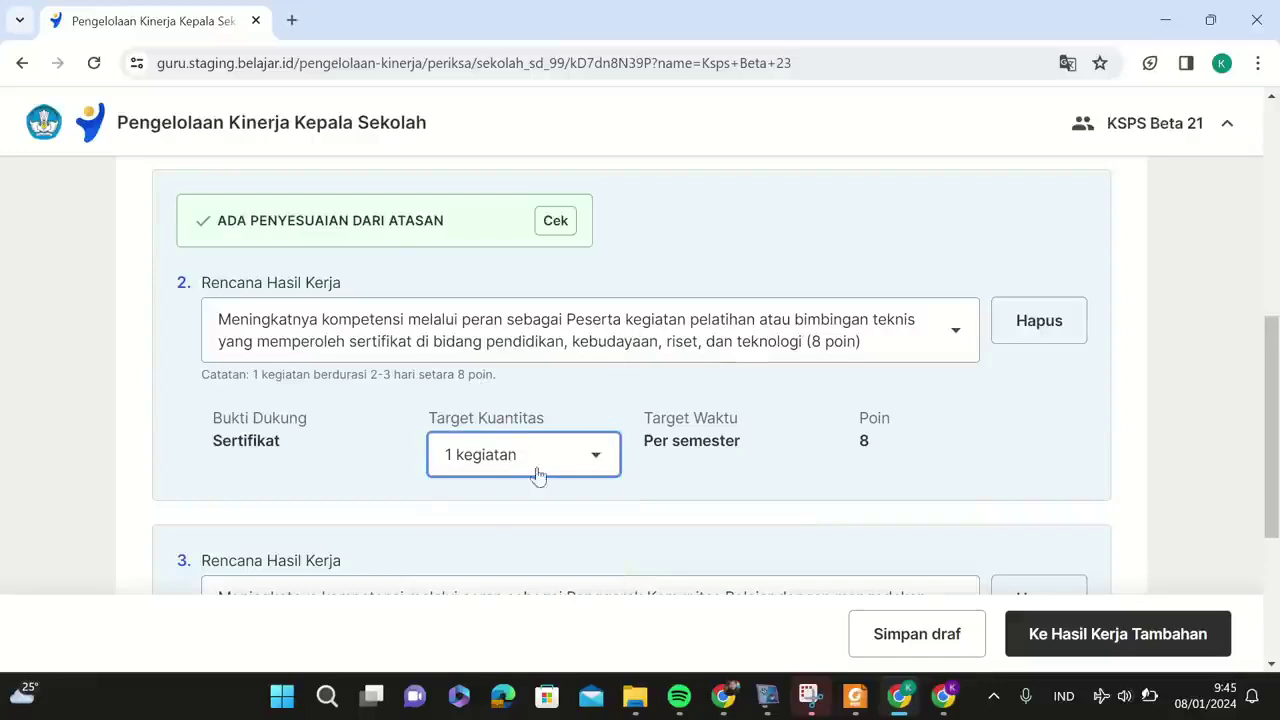
Save the adjusted plan as a draft and resume it from the teacher list at the adjusted second Rencana Hasil Kerja.
scroll(481, 464, "down", 3)
scroll(491, 435, "up", 2)
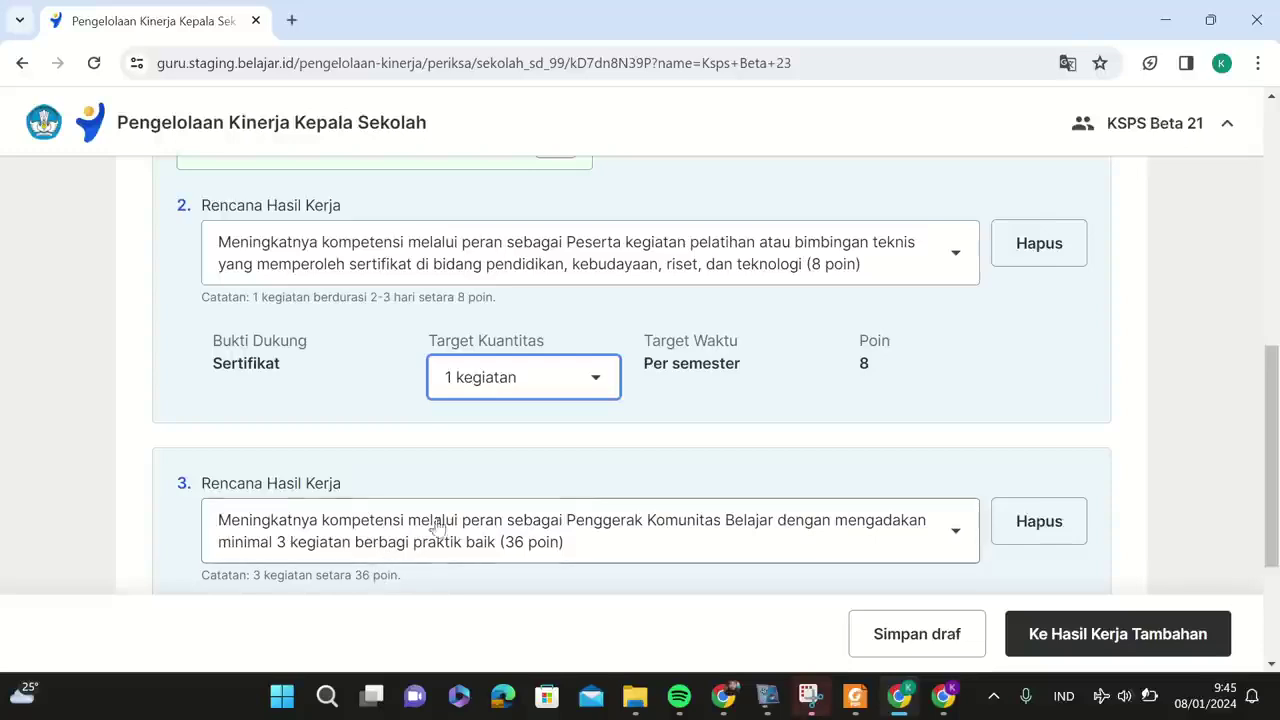
left_click(905, 645)
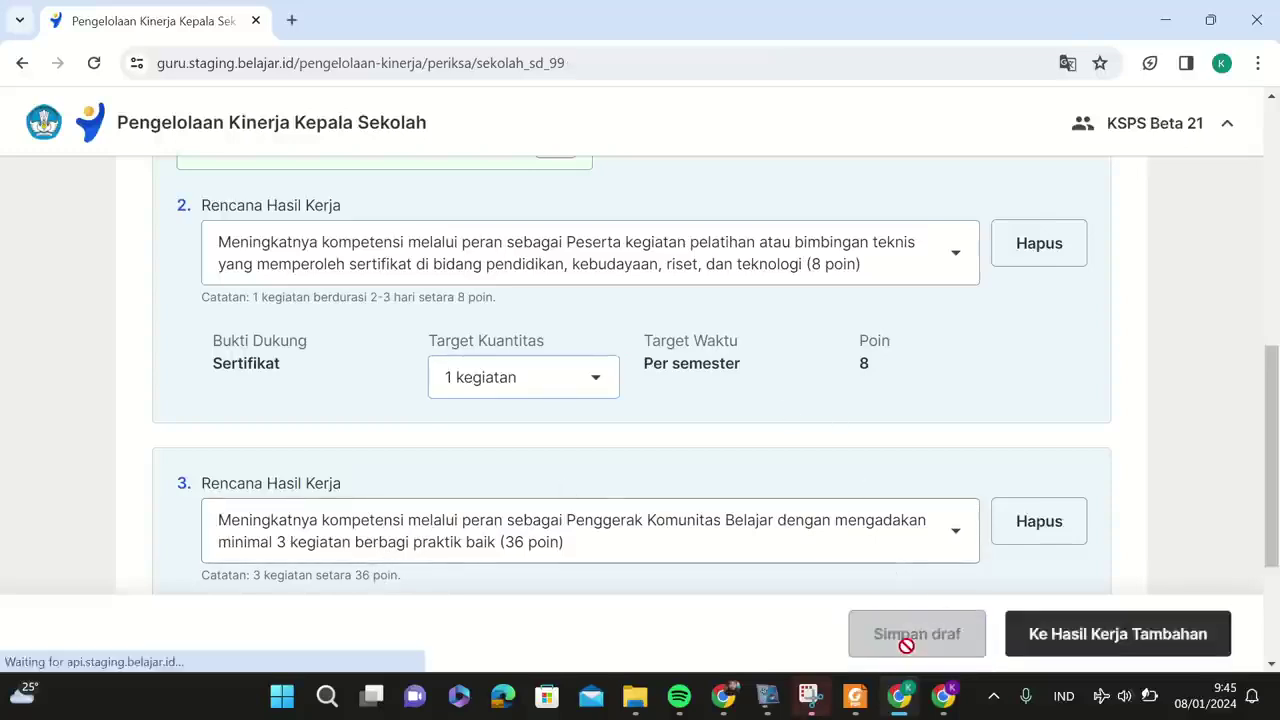
scroll(895, 520, "down", 5)
scroll(882, 477, "up", 2)
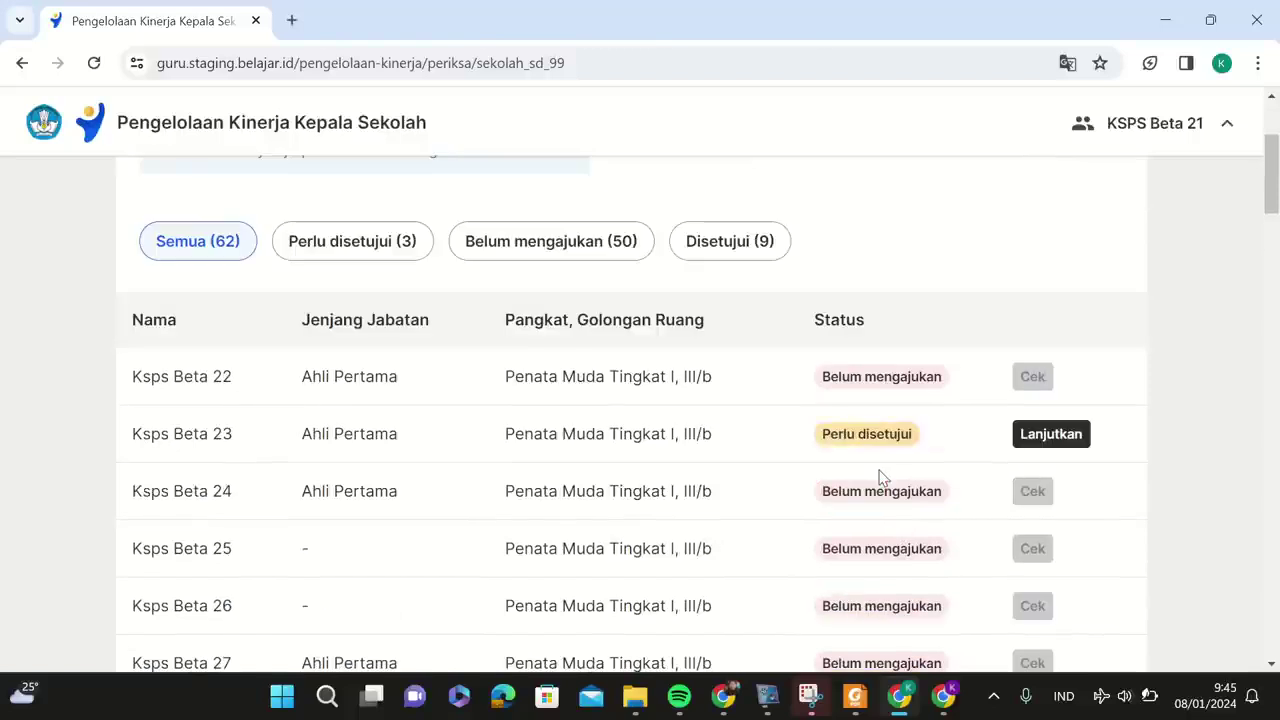
left_click(1040, 440)
scroll(1043, 449, "down", 2)
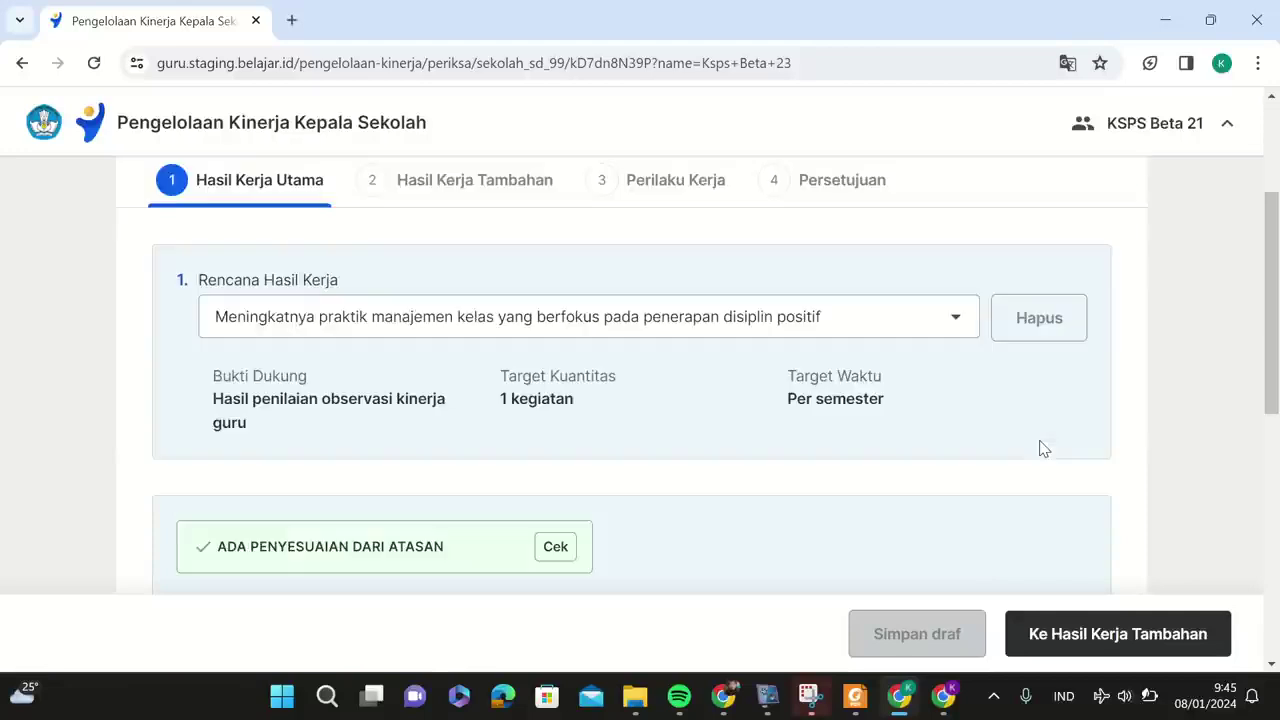
scroll(543, 392, "down", 3)
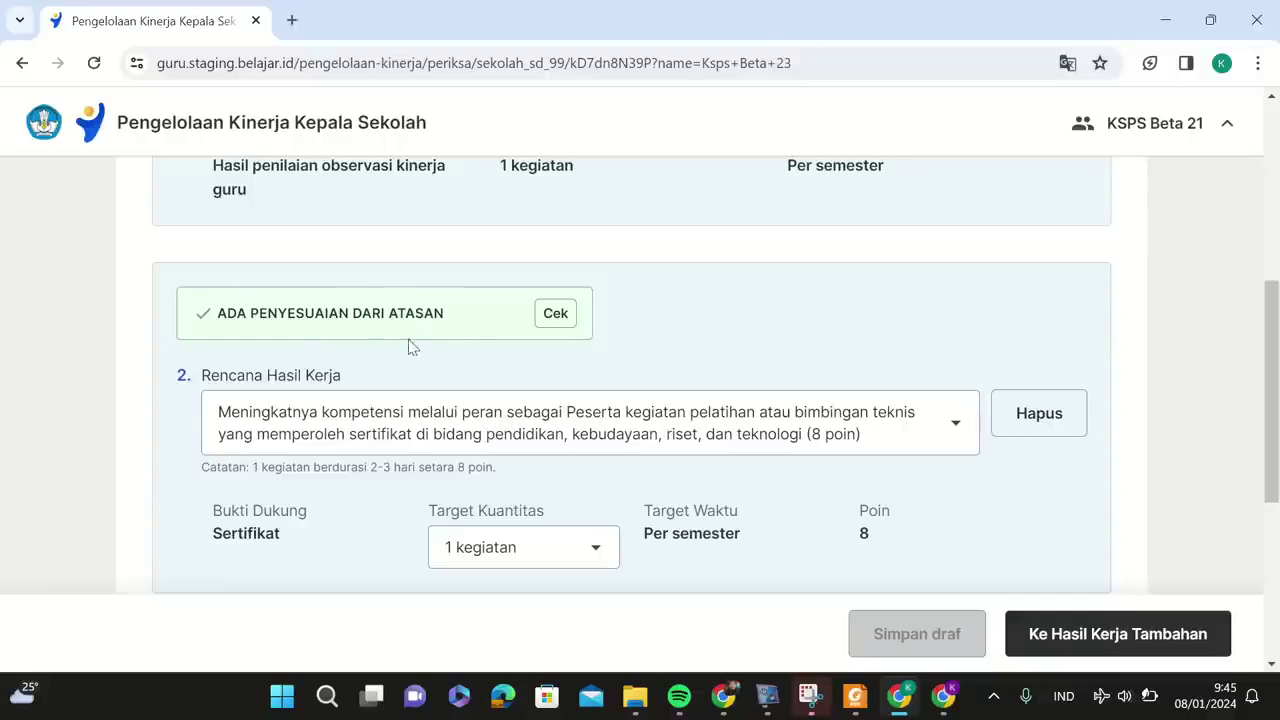
Change the second Rencana Hasil Kerja to Peserta Pelatihan Mandiri sesuai model kompetensi Guru, Kepala Sekolah, dan/atau Pengawas Sekolah (8 poin).
left_click(946, 430)
scroll(860, 510, "down", 5)
scroll(855, 520, "down", 1)
scroll(760, 515, "up", 3)
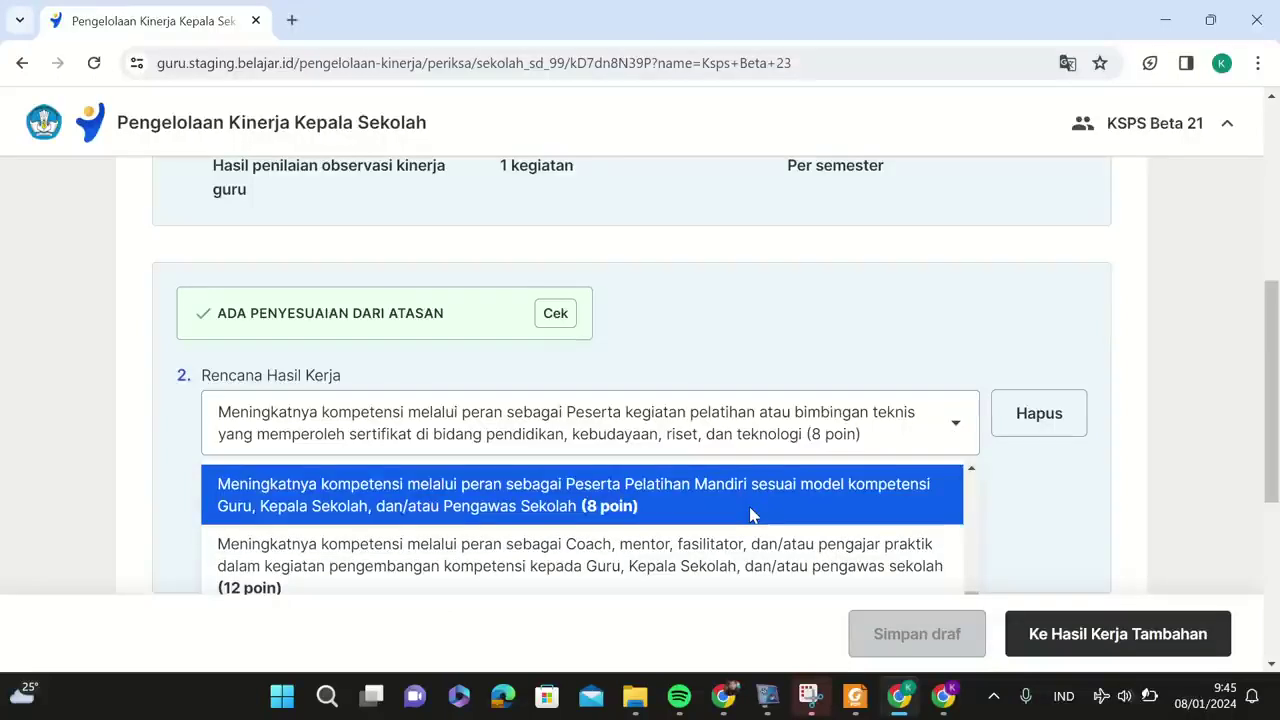
left_click(625, 508)
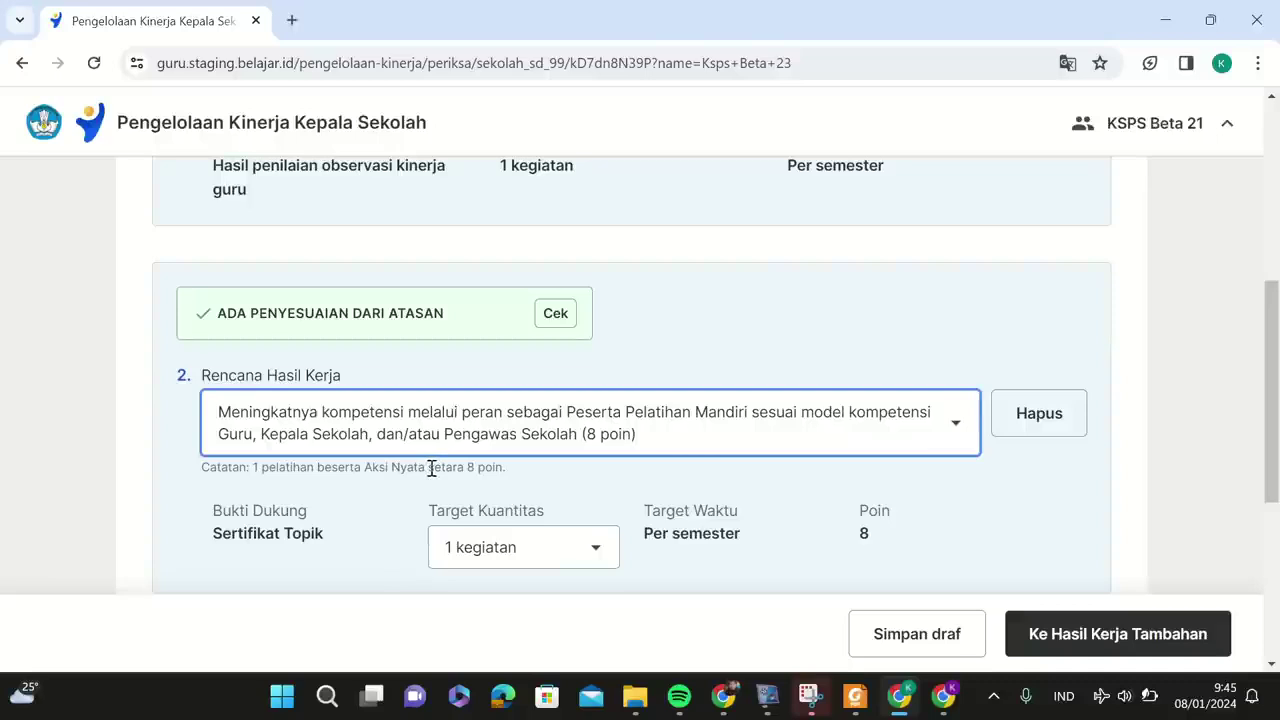
left_click(843, 426)
left_click(720, 505)
Continue to the Hasil Kerja Tambahan section and review the teacher's additional-duty entries.
left_click(1070, 643)
scroll(790, 450, "down", 3)
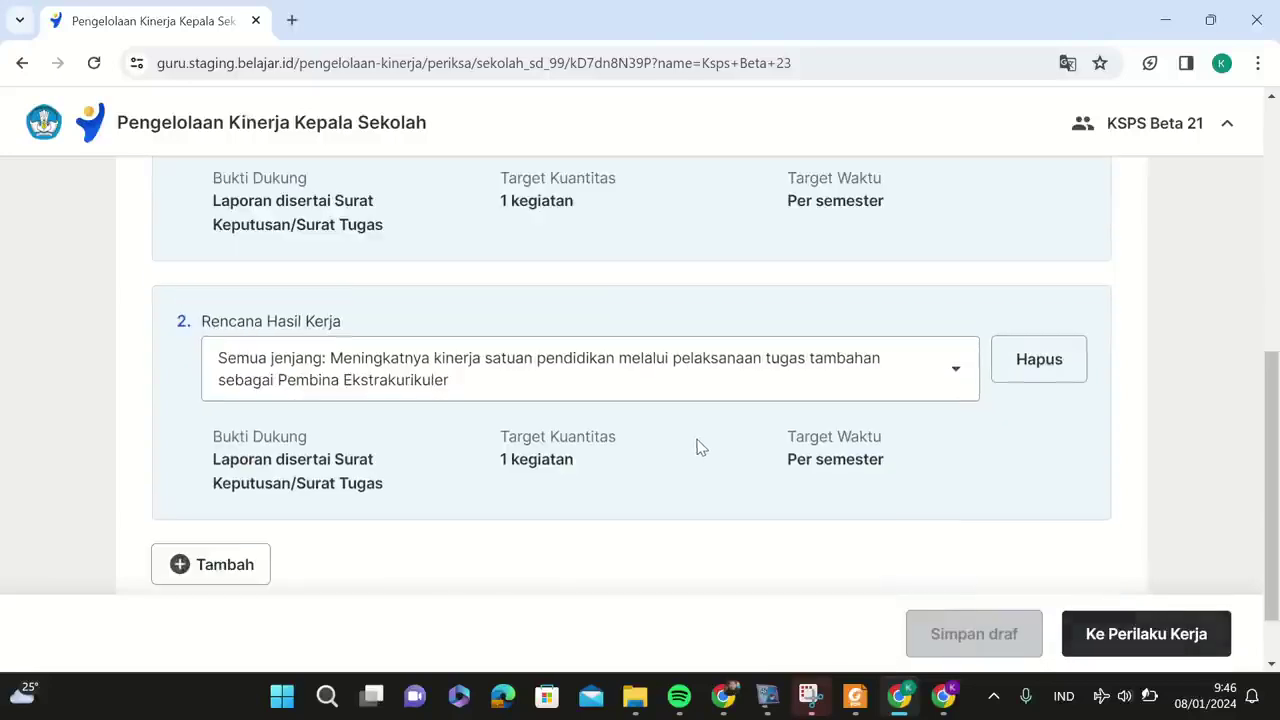
Add a third Rencana Hasil Kerja for the additional duty Bendahara Sekolah/Pengelola Bantuan Operasional Sekolah (BOS) for all school levels.
left_click(226, 566)
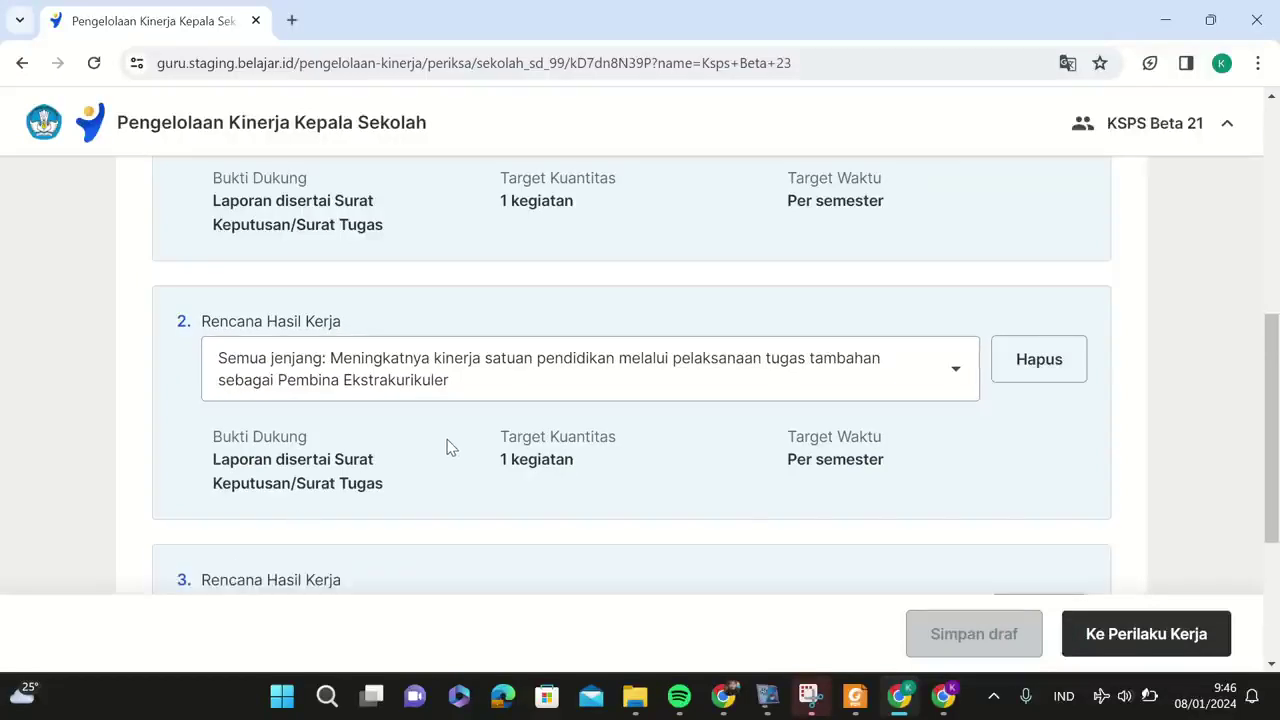
scroll(448, 447, "down", 3)
left_click(503, 389)
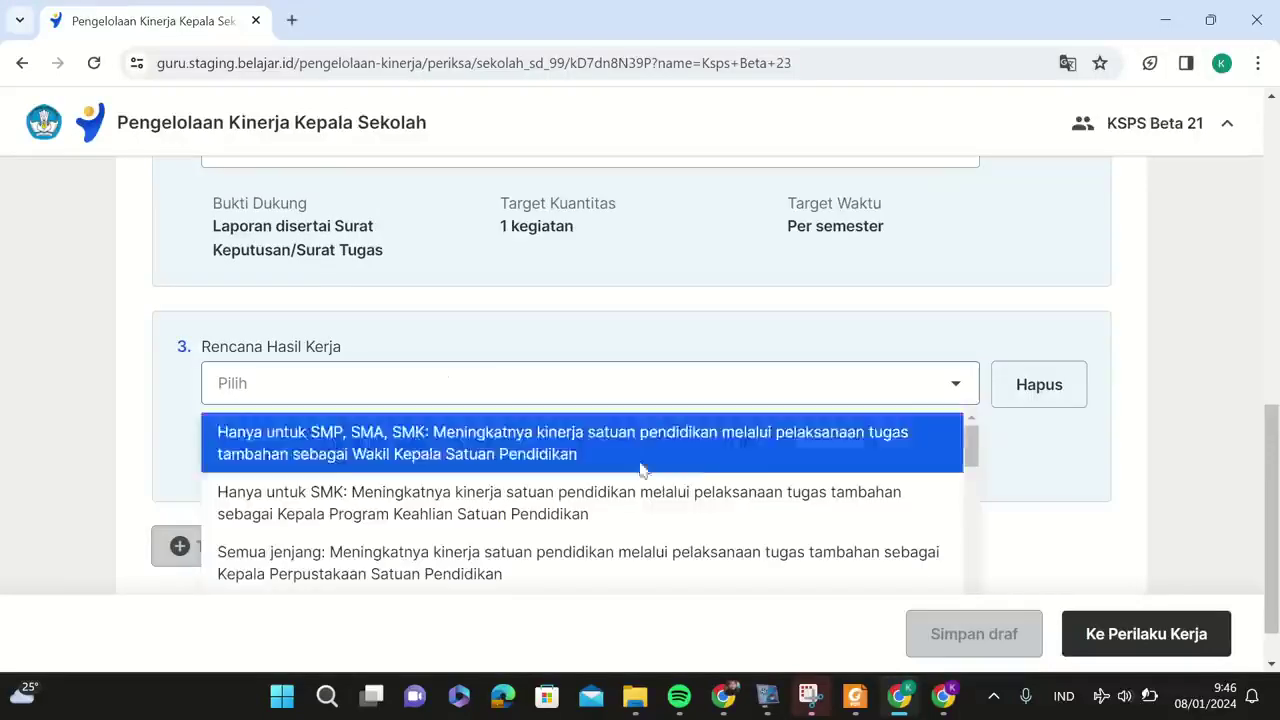
scroll(677, 519, "down", 3)
scroll(677, 519, "down", 5)
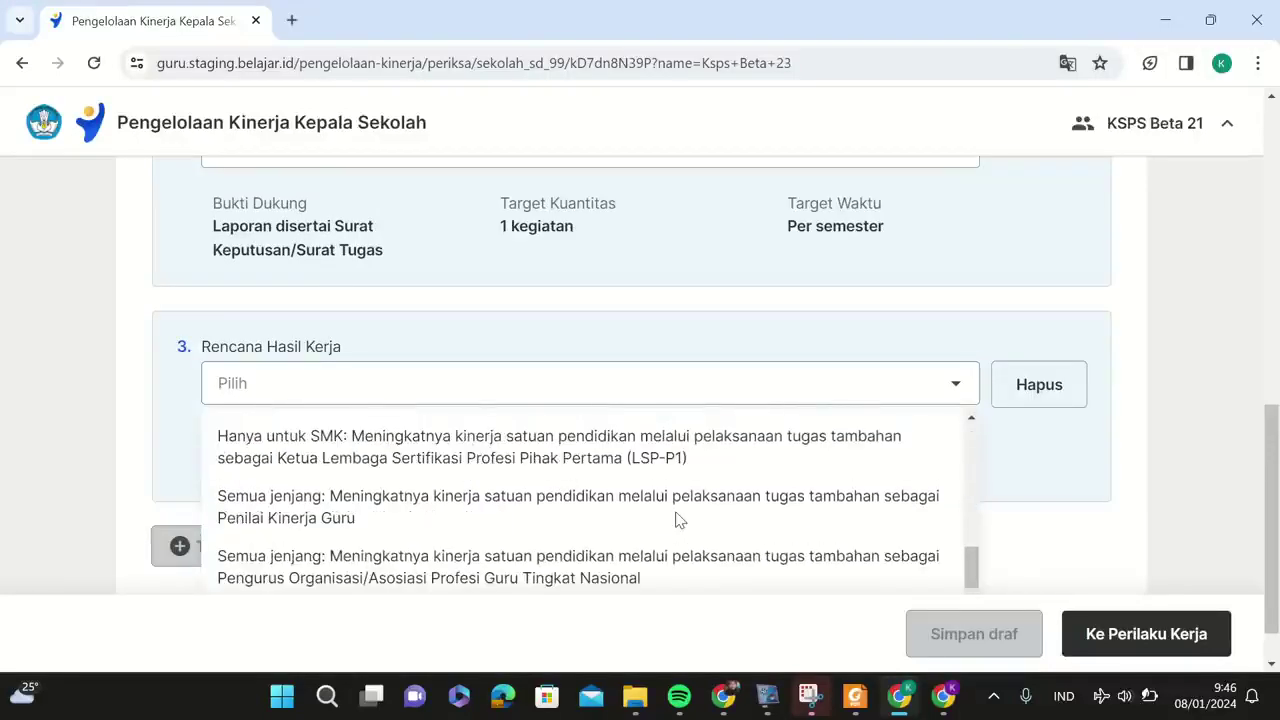
scroll(782, 505, "down", 1)
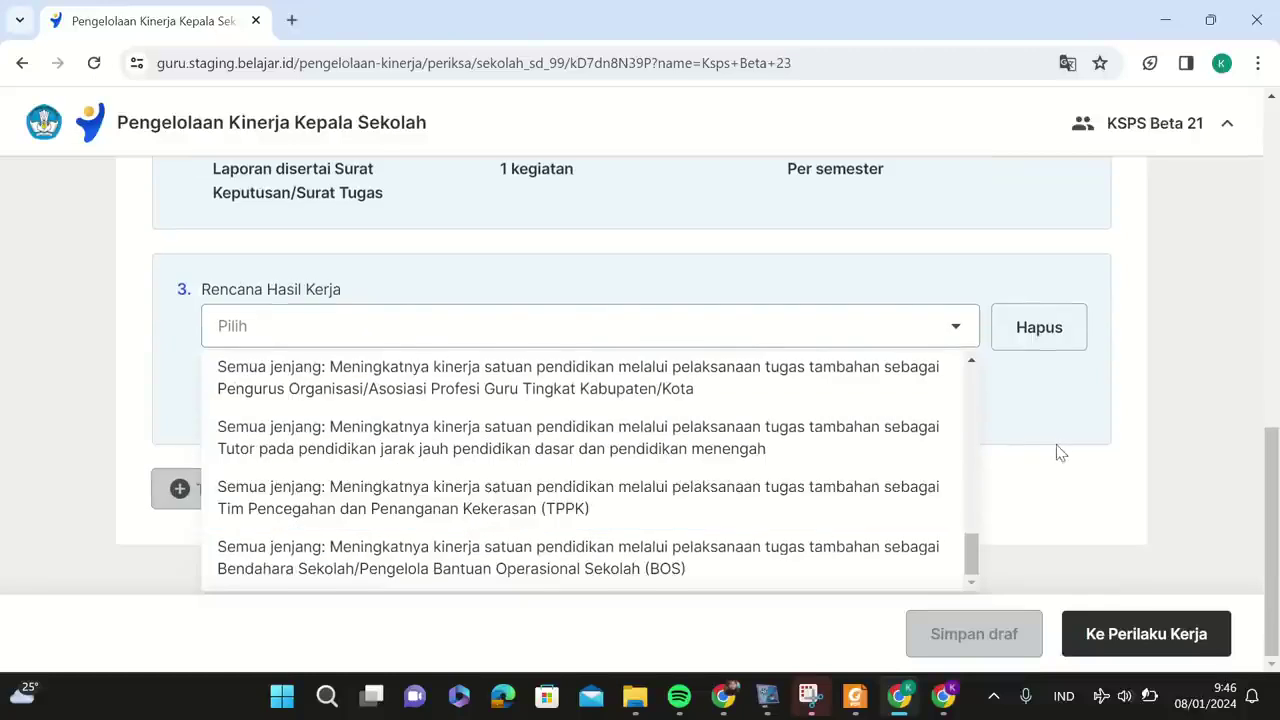
left_click(707, 568)
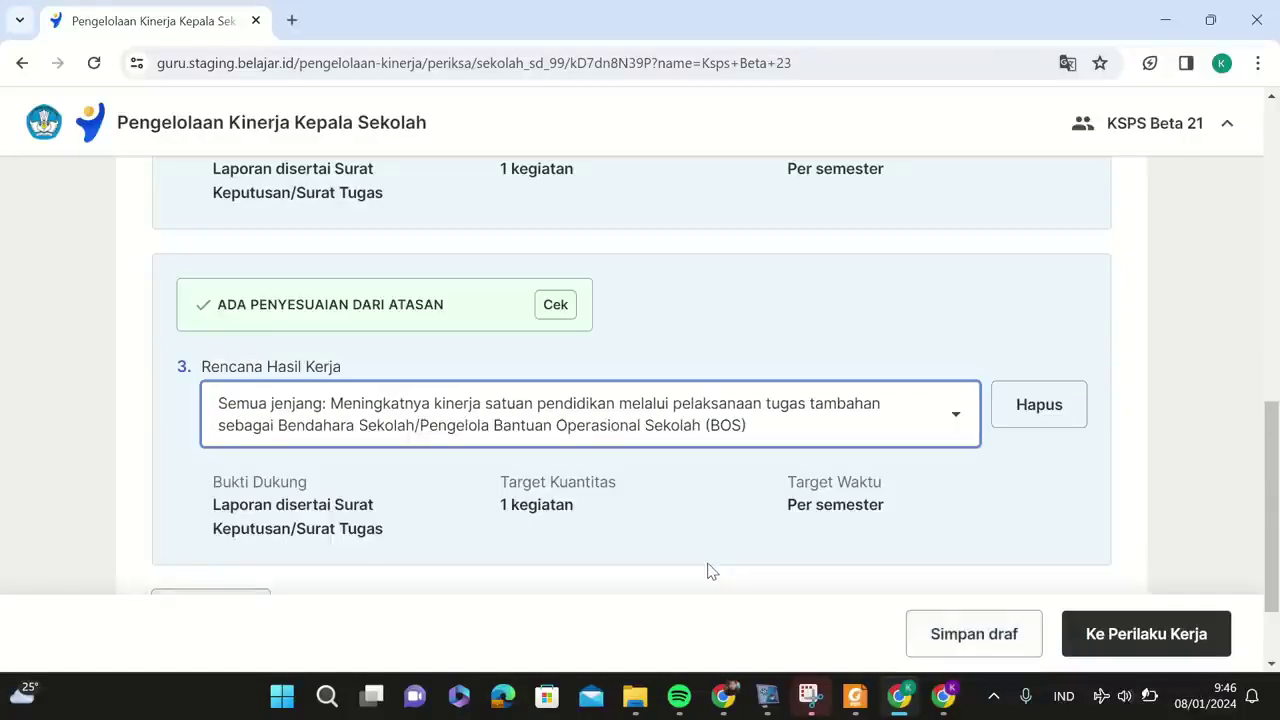
Save the plan with the added duty as a draft and resume the same teacher's plan from the teacher list.
scroll(660, 490, "down", 1)
left_click(1022, 648)
scroll(1017, 532, "down", 2)
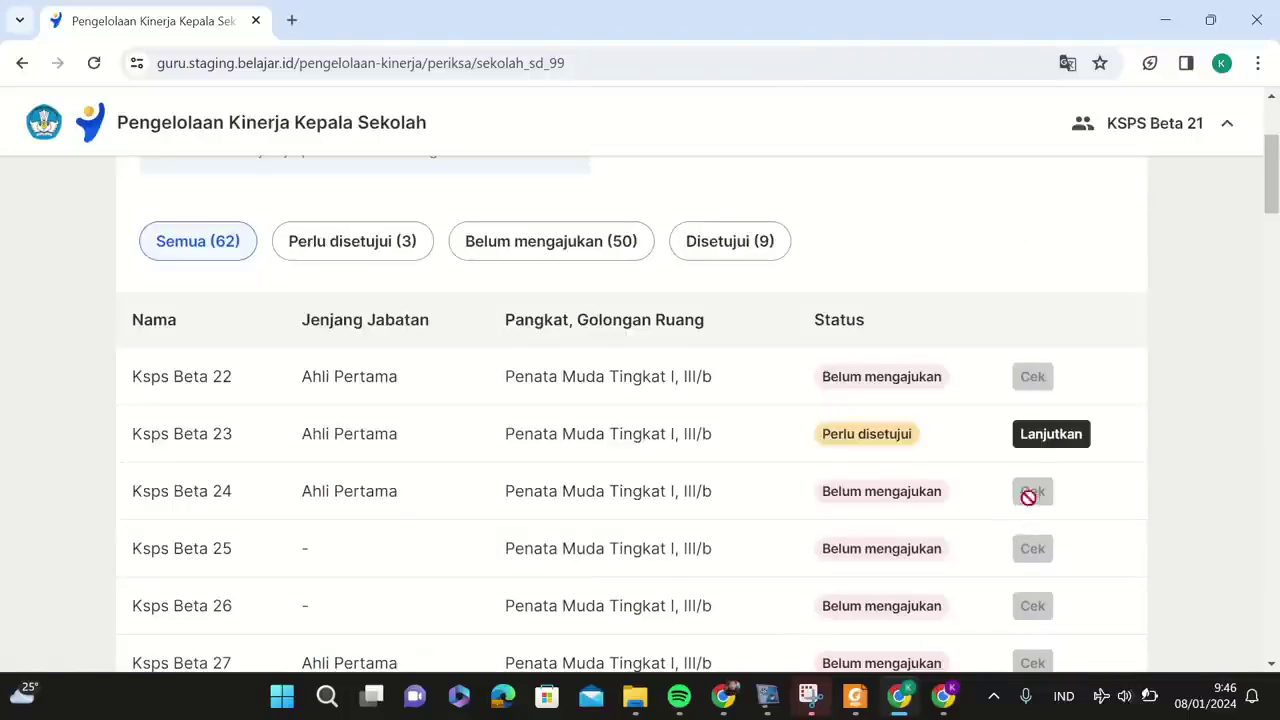
left_click(1034, 440)
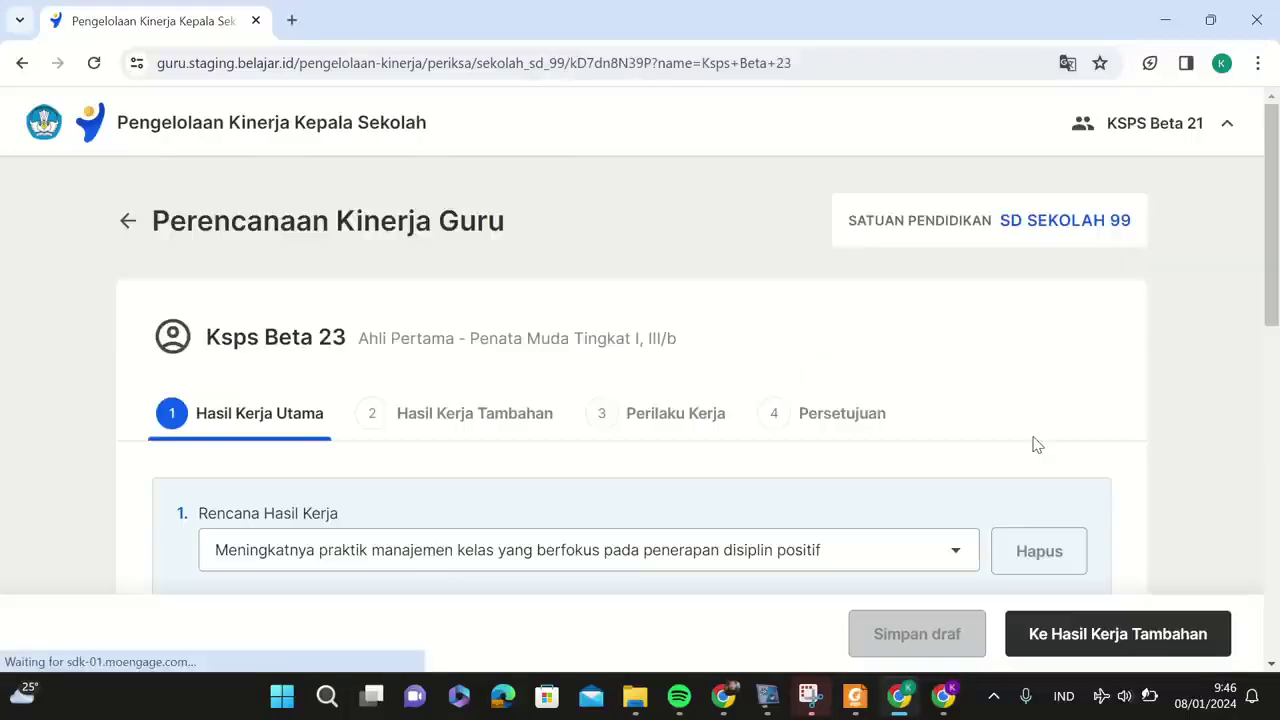
Proceed through Hasil Kerja Tambahan to Perilaku Kerja and review the indicator and application chosen for each behaviour aspect.
left_click(1097, 643)
left_click(1100, 655)
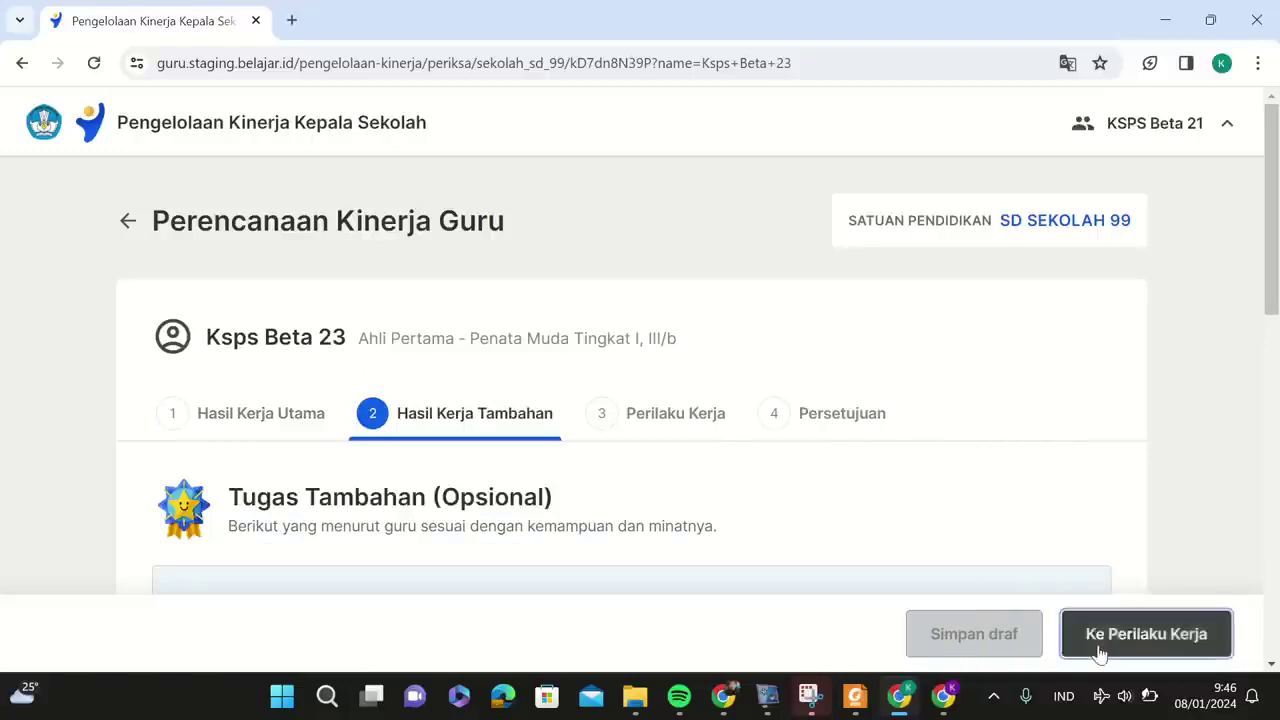
scroll(880, 540, "down", 5)
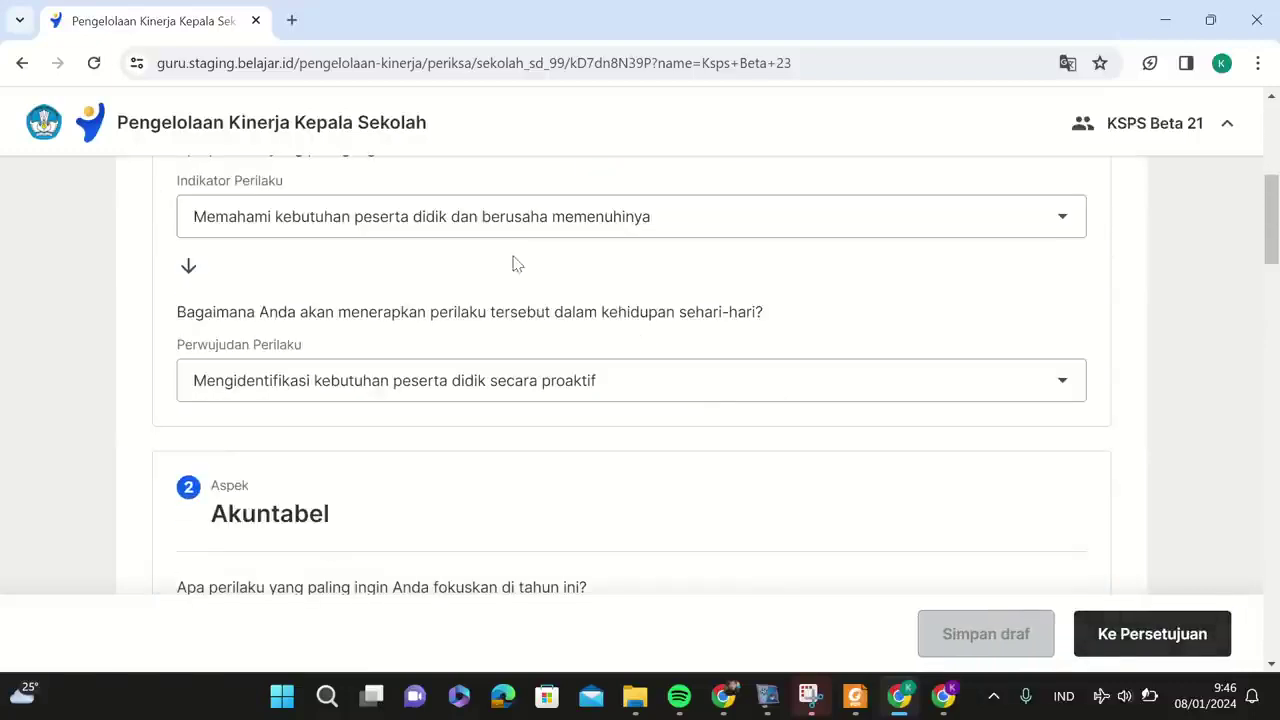
scroll(505, 250, "down", 2)
scroll(500, 243, "down", 8)
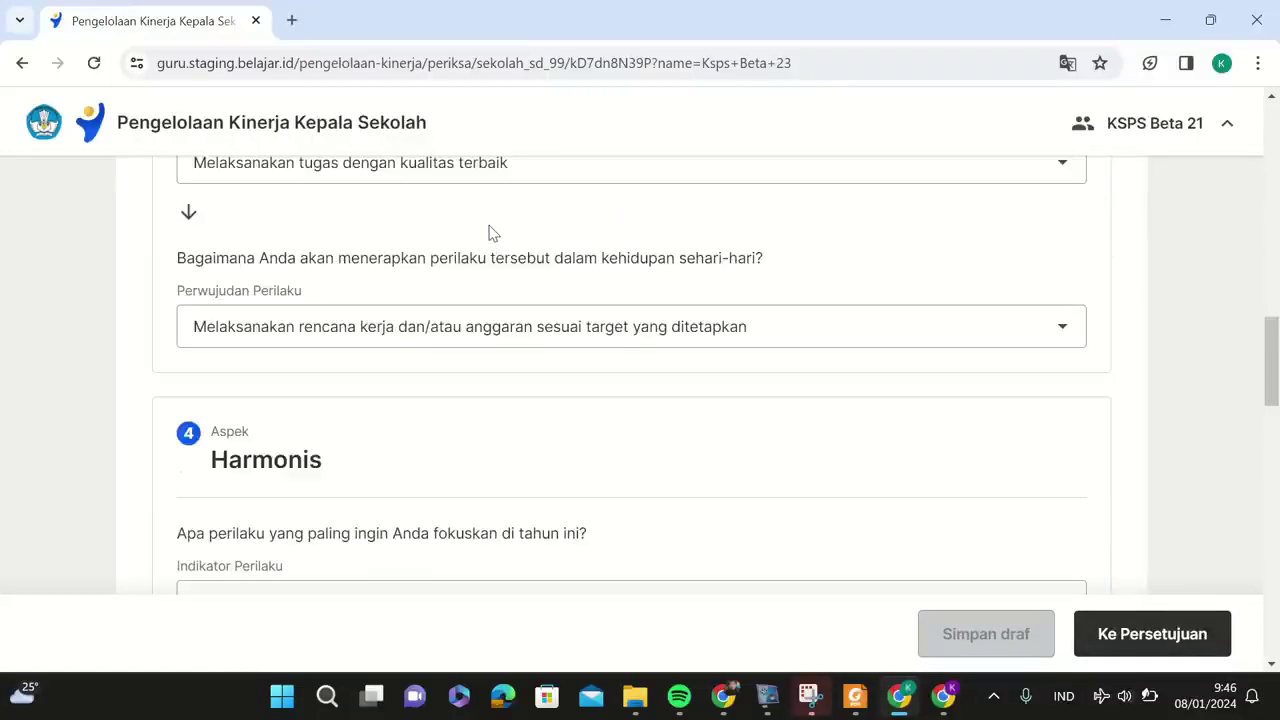
scroll(493, 233, "down", 8)
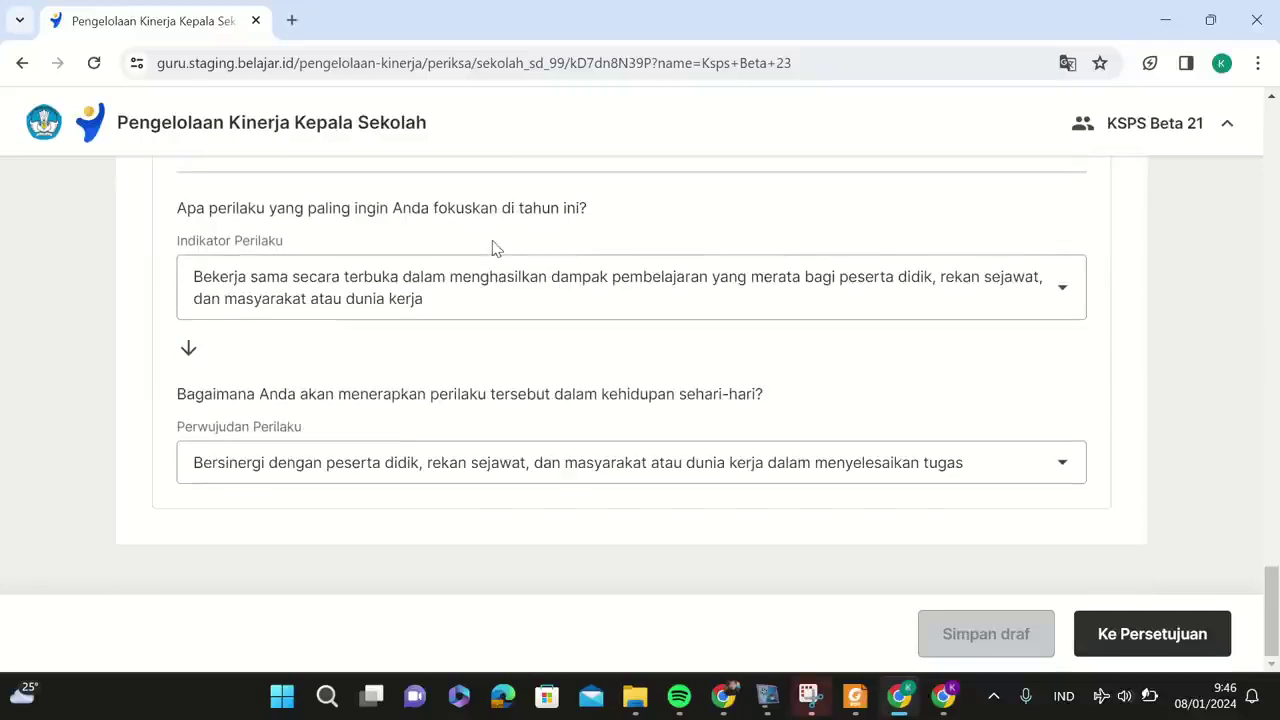
Continue to the Persetujuan stage and examine the adjustment summary, including the Hasil Kerja Utama entries and their targets.
left_click(1135, 636)
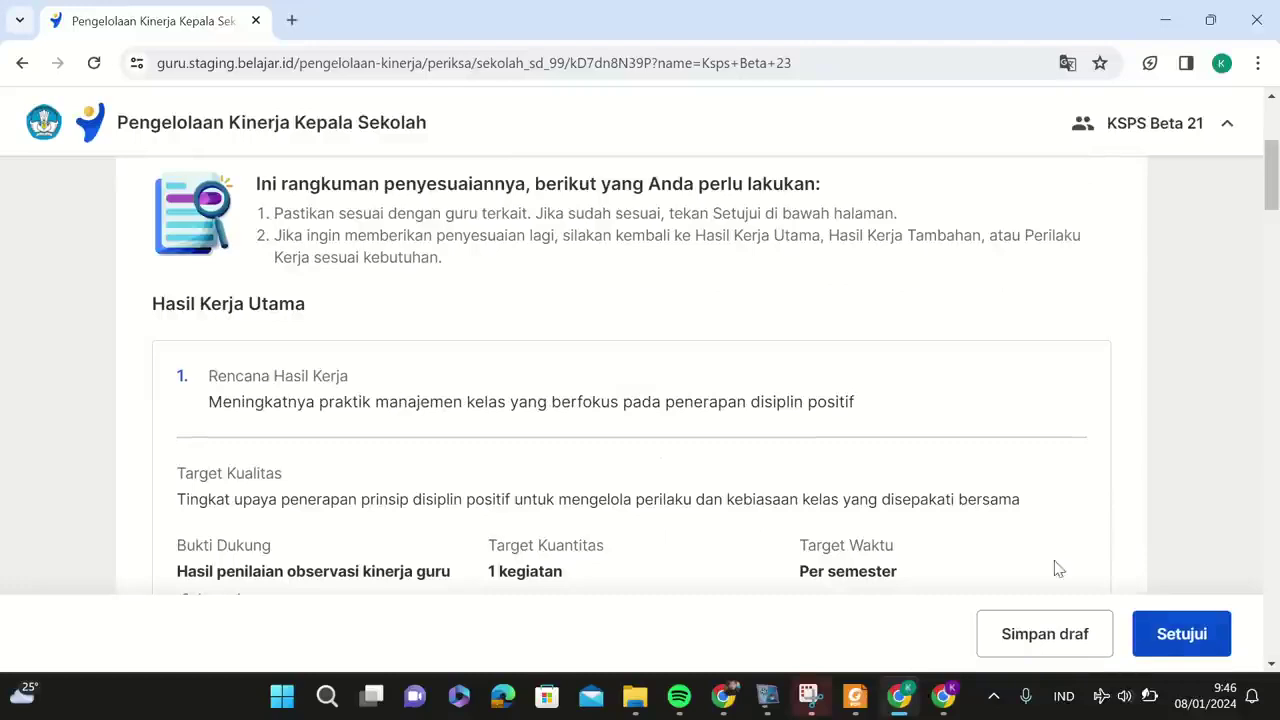
scroll(823, 423, "down", 12)
scroll(823, 427, "down", 10)
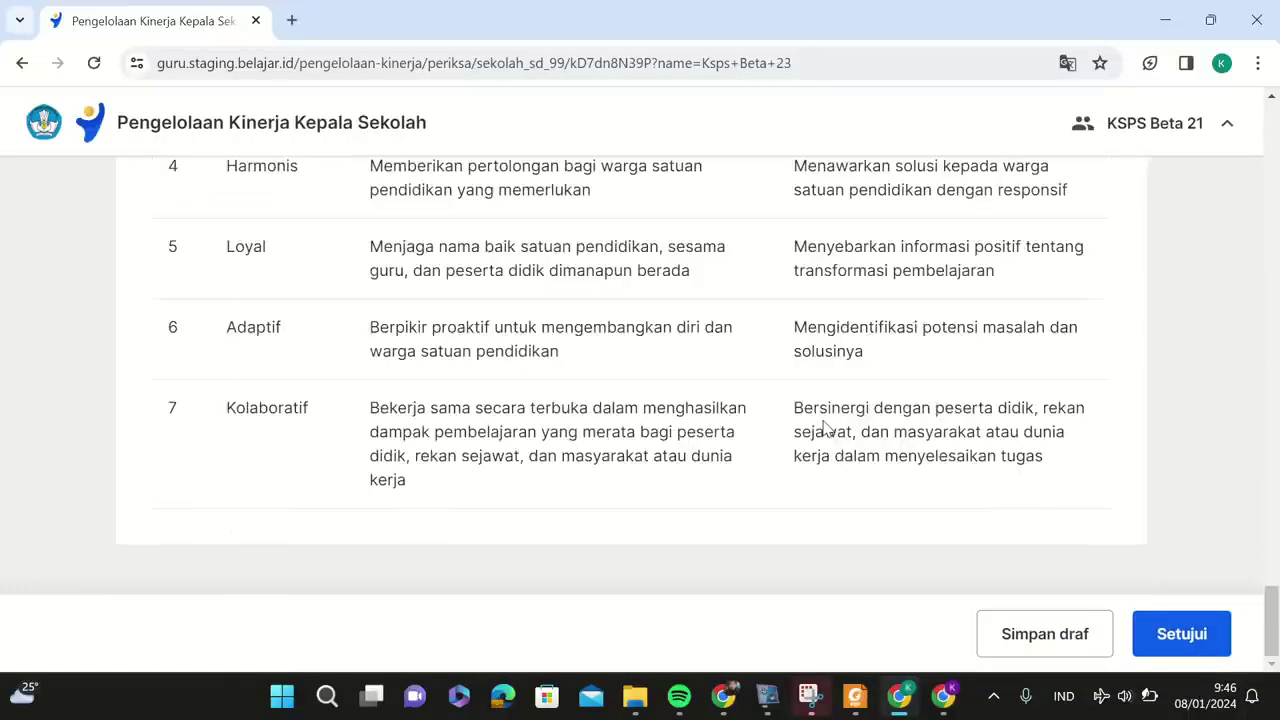
scroll(823, 427, "up", 20)
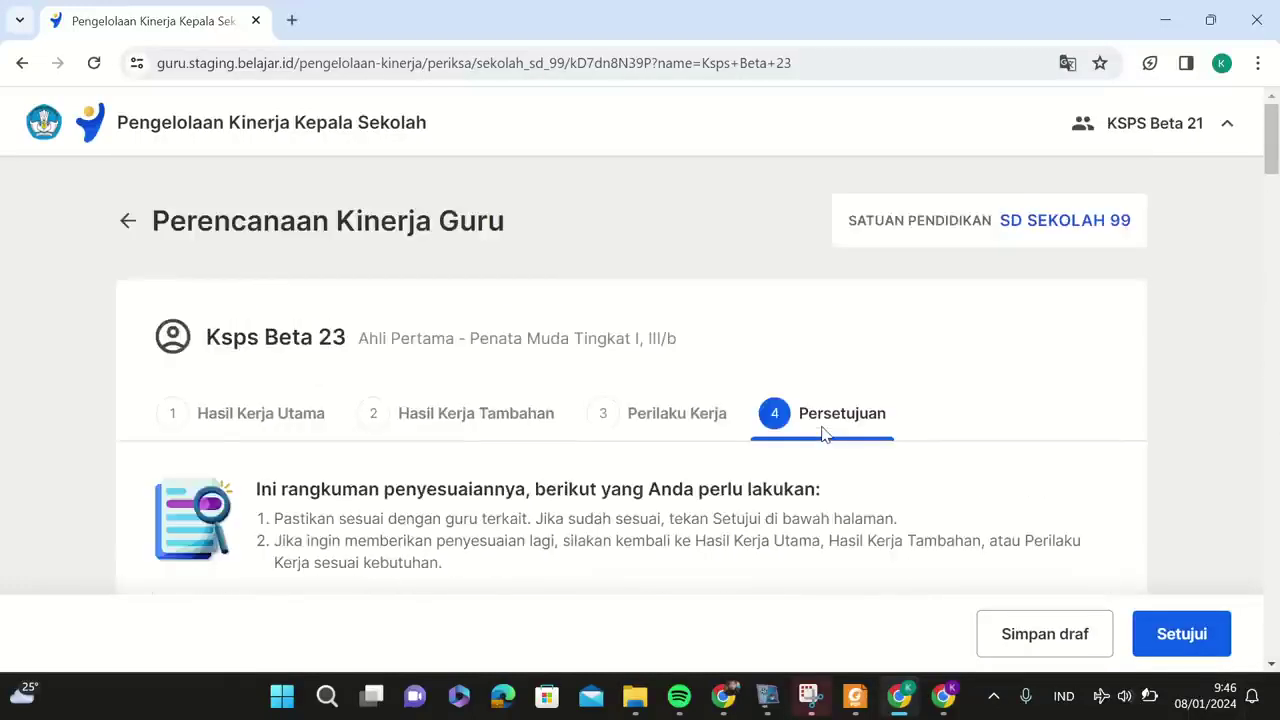
scroll(825, 434, "down", 6)
scroll(825, 434, "up", 6)
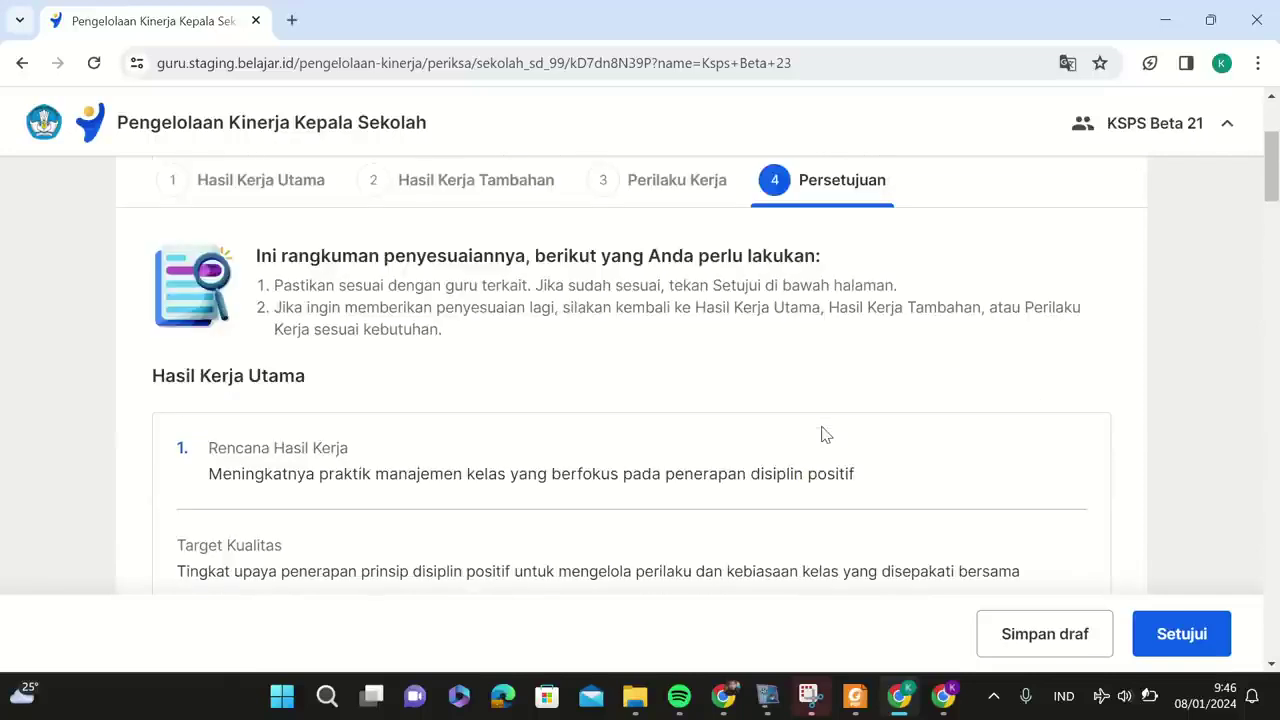
scroll(825, 434, "down", 8)
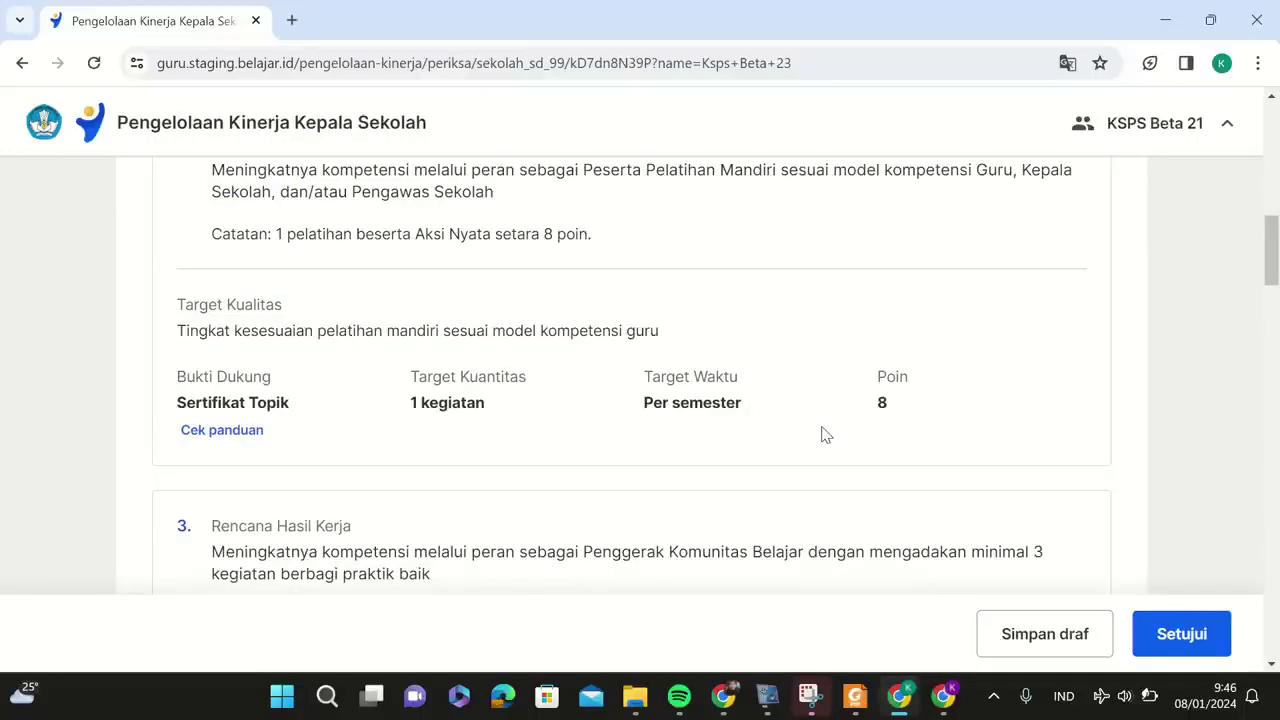
scroll(825, 434, "down", 10)
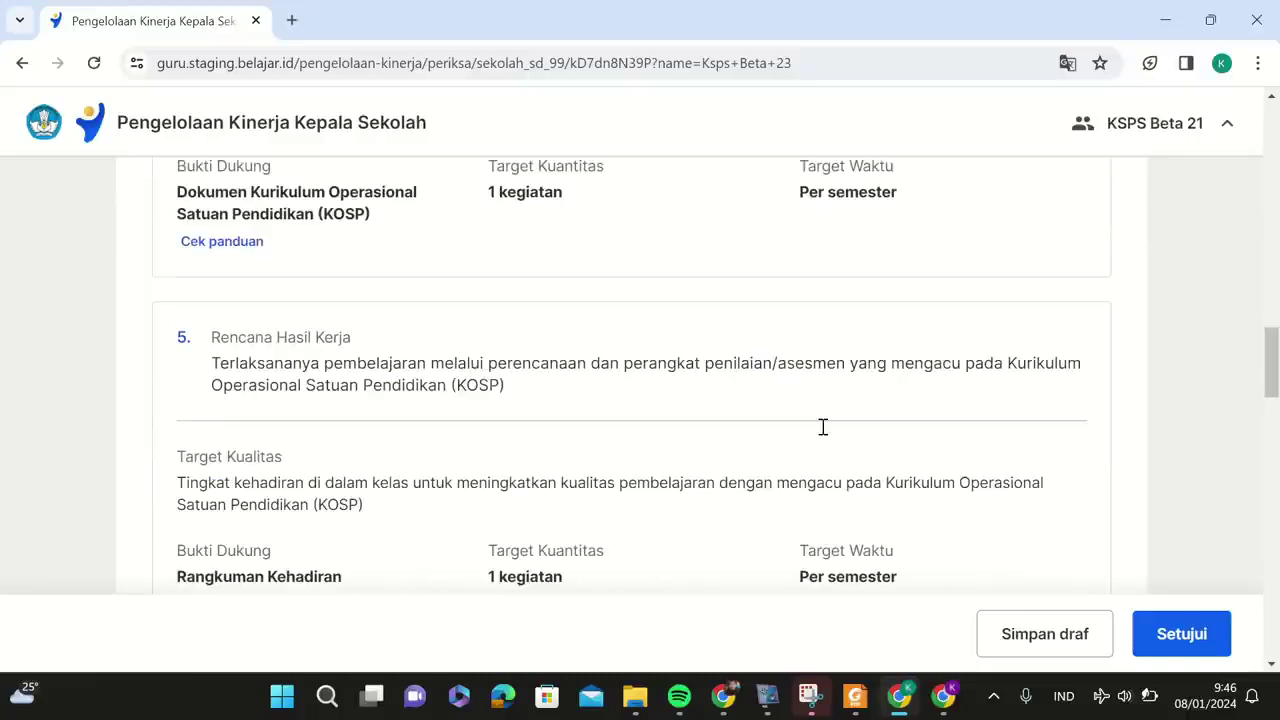
scroll(825, 434, "down", 2)
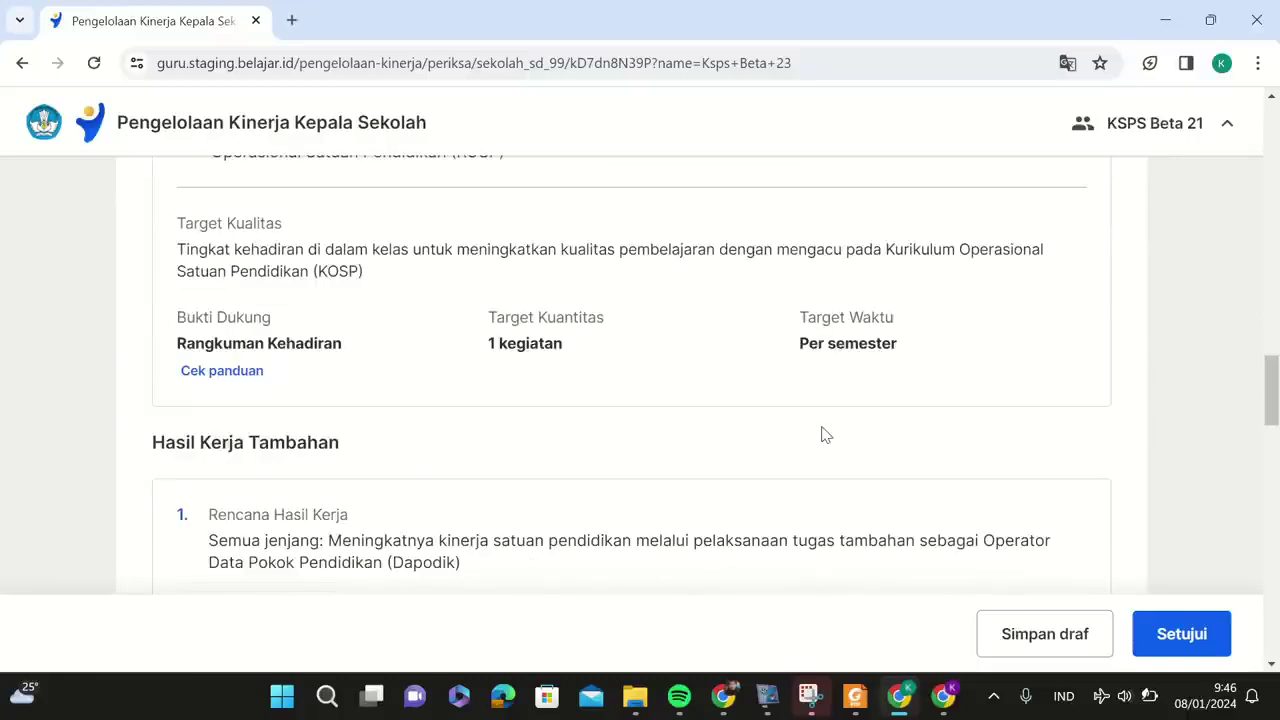
scroll(825, 434, "up", 2)
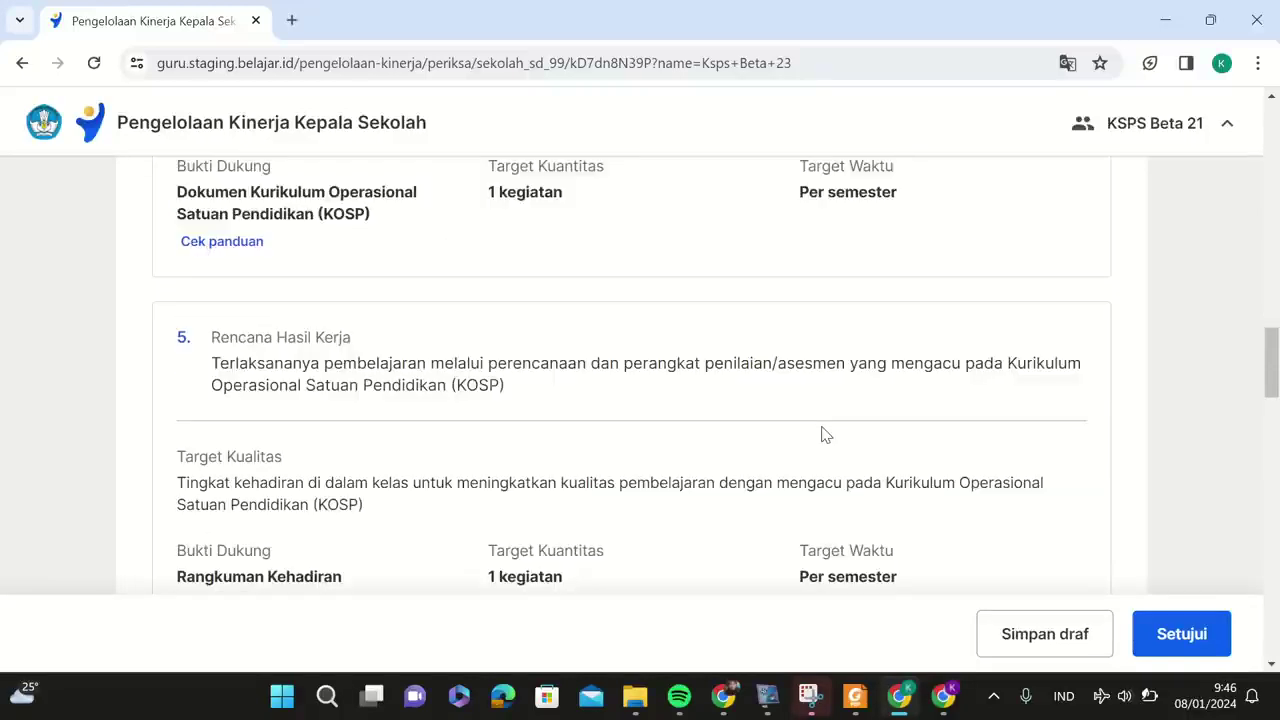
scroll(415, 387, "down", 2)
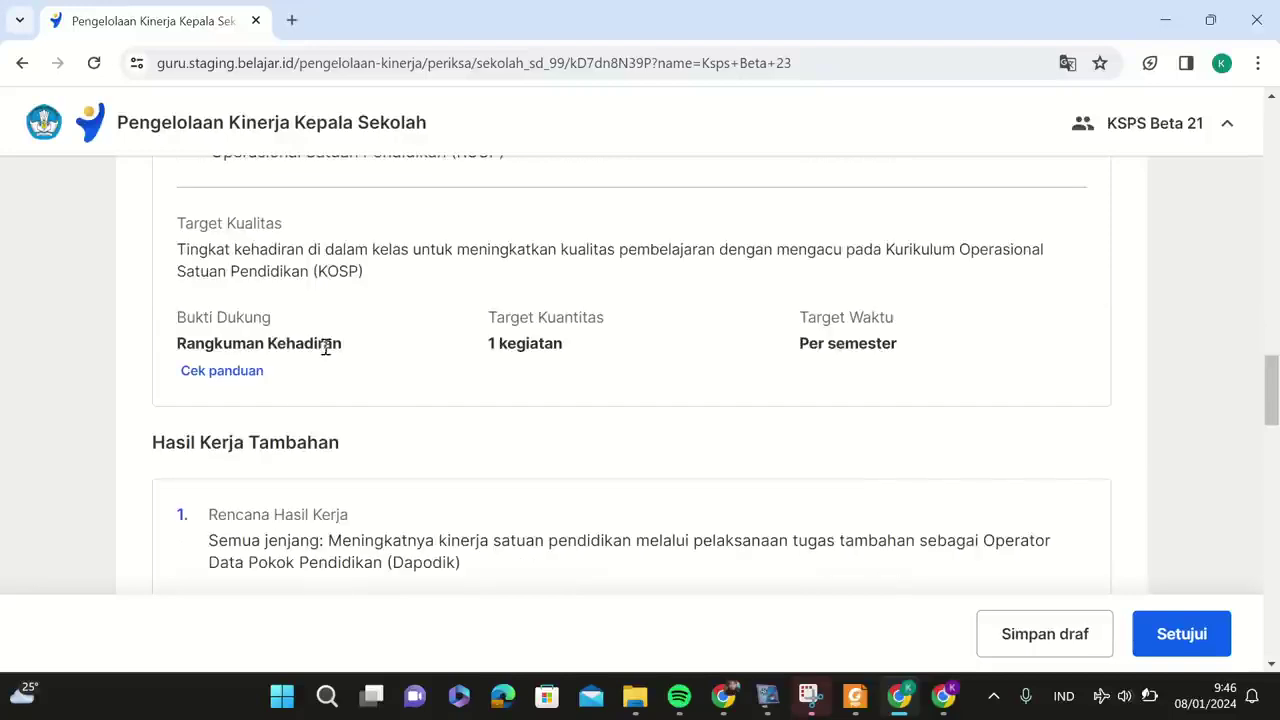
scroll(325, 347, "up", 2)
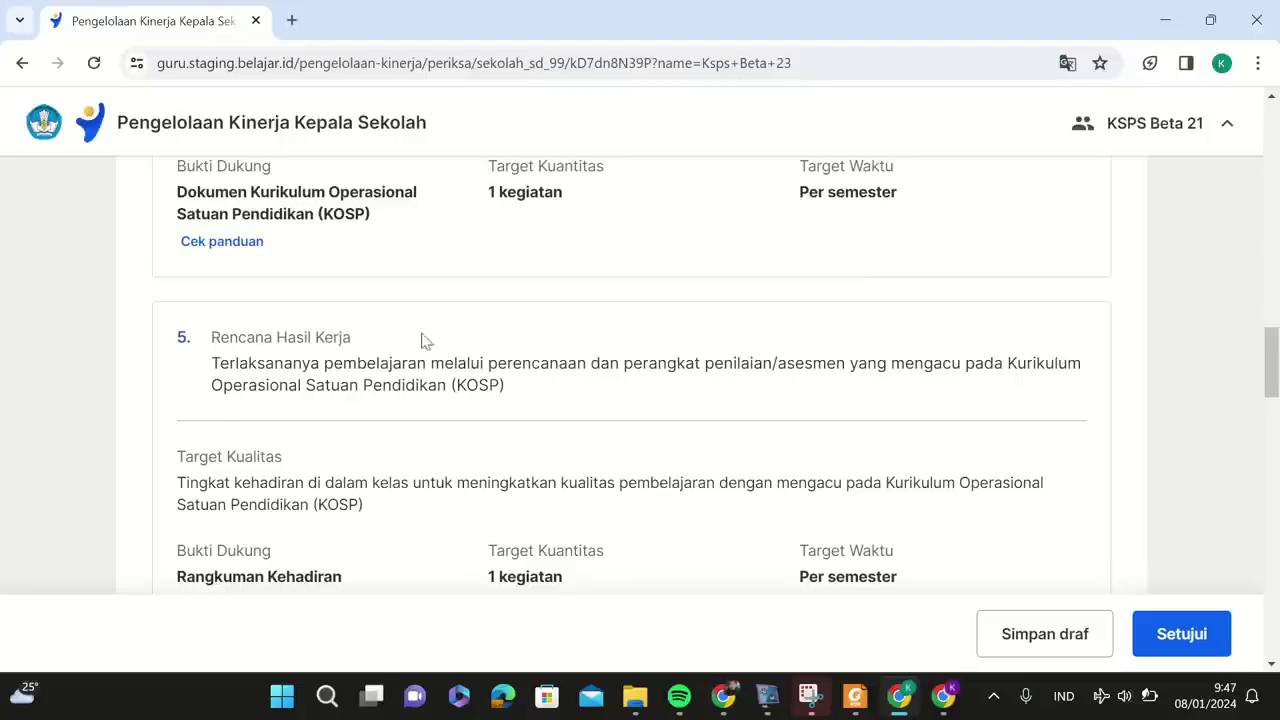
scroll(590, 428, "down", 2)
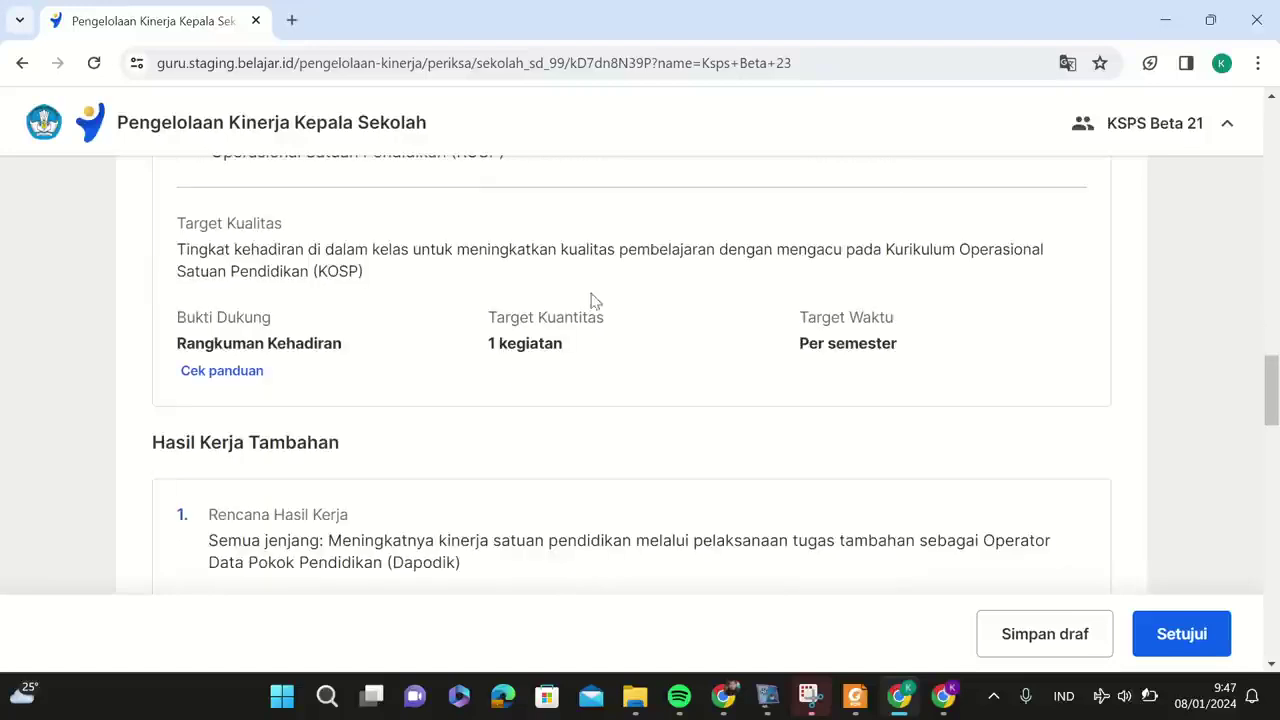
Approve the teacher's Perencanaan Kinerja, confirm the approval, and check the teacher's status in the list.
left_click(1157, 640)
left_click(555, 566)
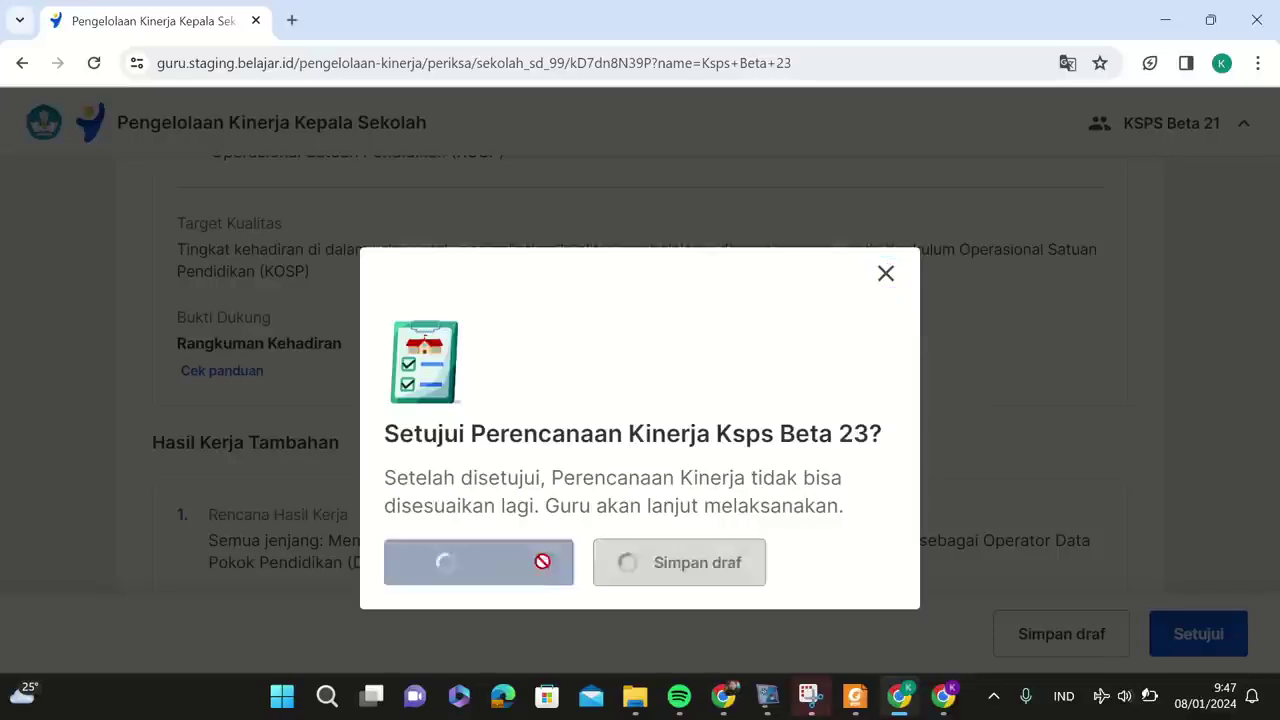
scroll(849, 432, "down", 2)
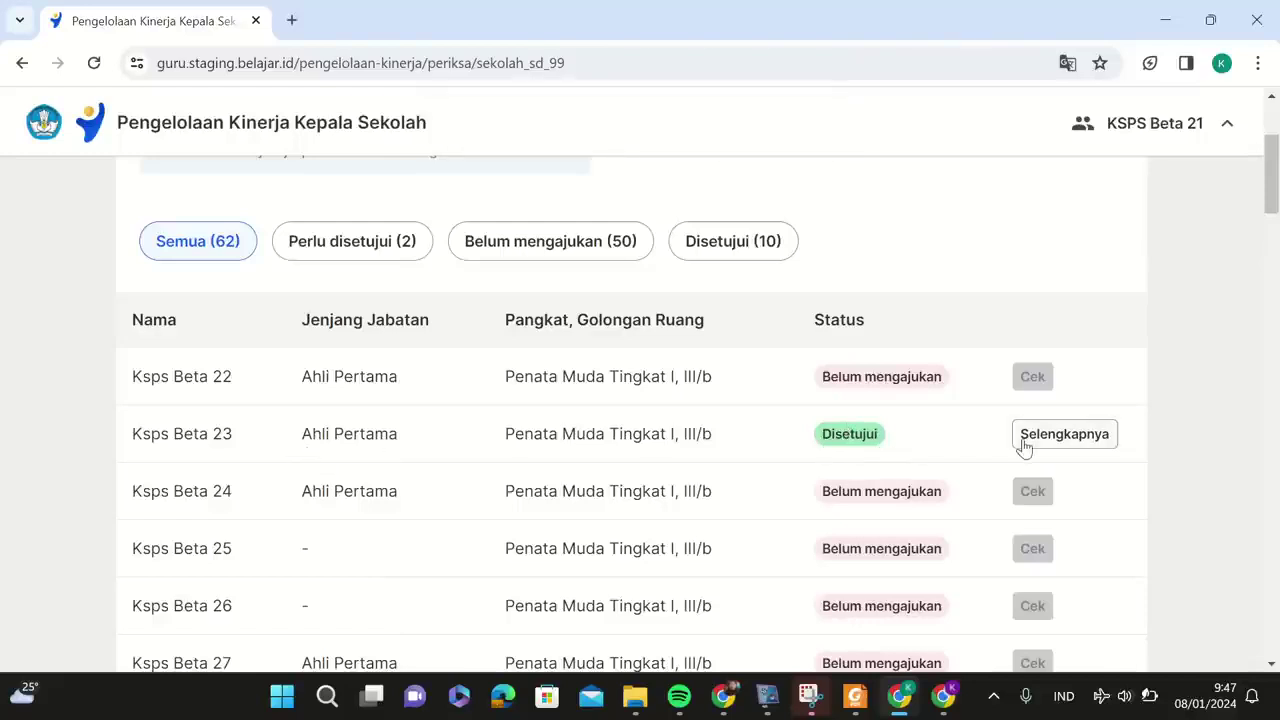
Switch to the teacher's browser window, refresh the Pengelolaan Kinerja home page, and open the approved plan for agreement.
left_click(944, 698)
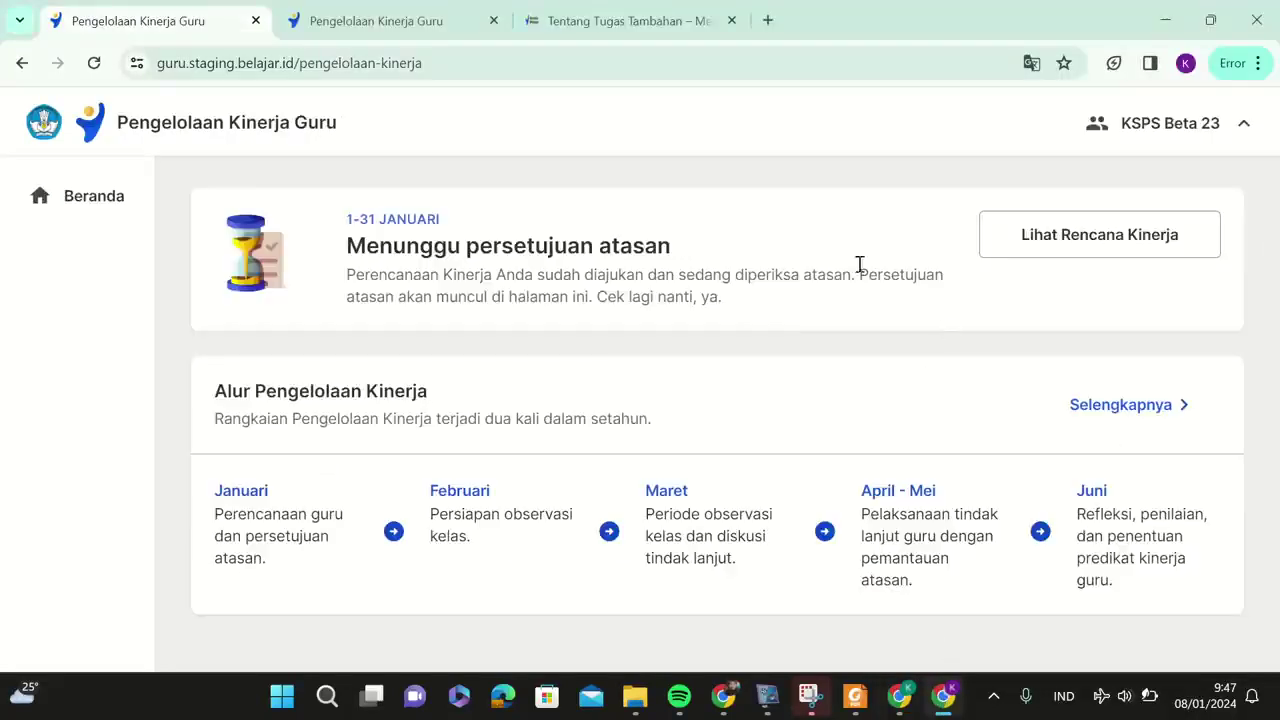
left_click(94, 63)
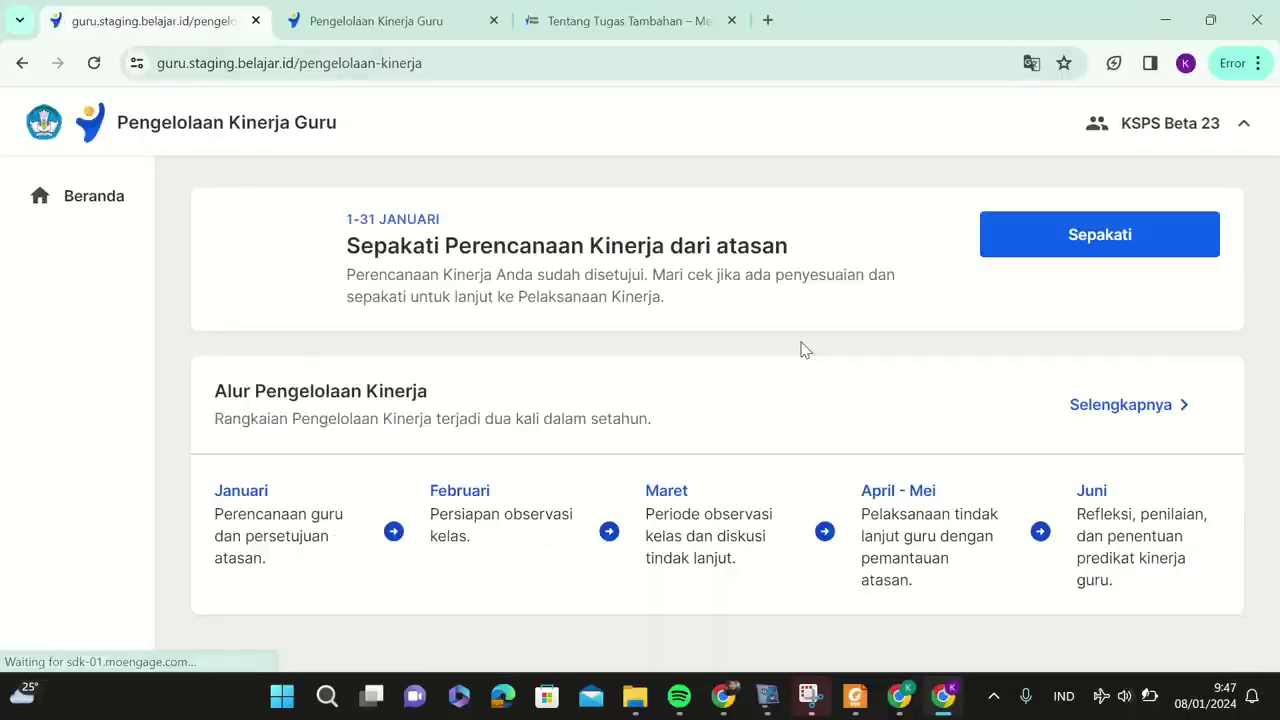
left_click(1047, 248)
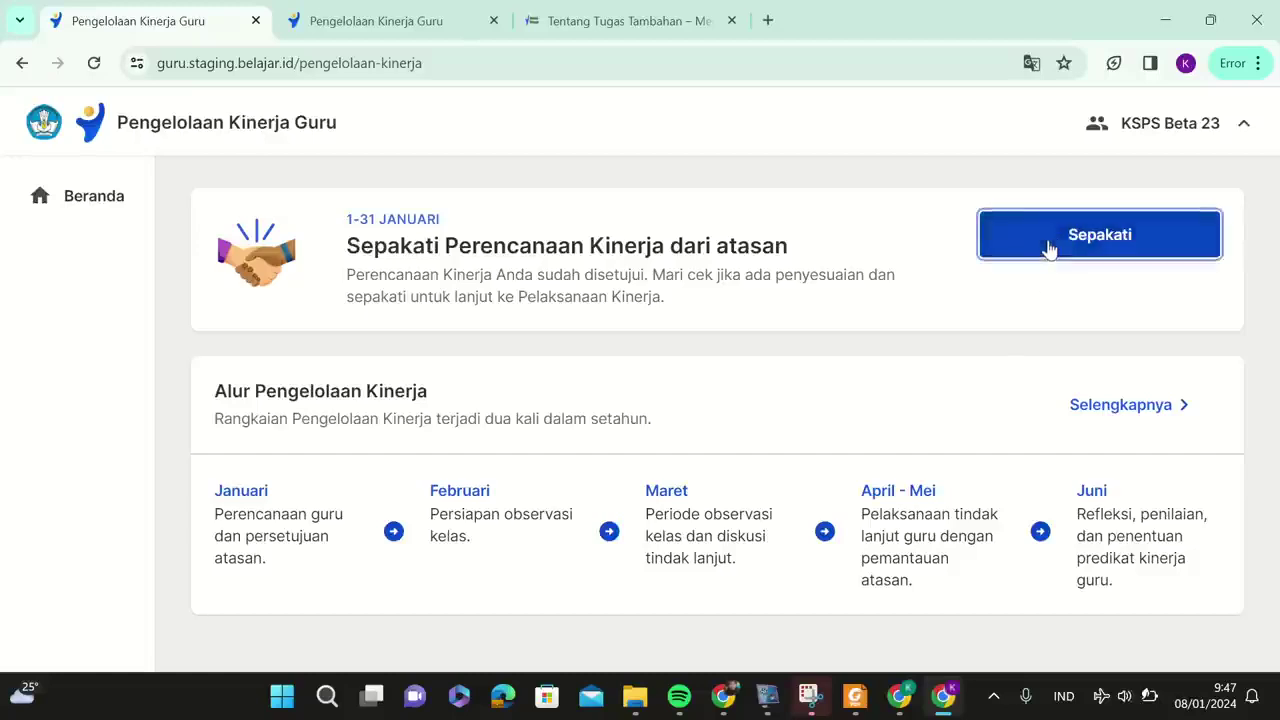
Review the approved Hasil Kerja Utama and Hasil Kerja Tambahan entries for adjustments made by the principal.
scroll(930, 325, "down", 10)
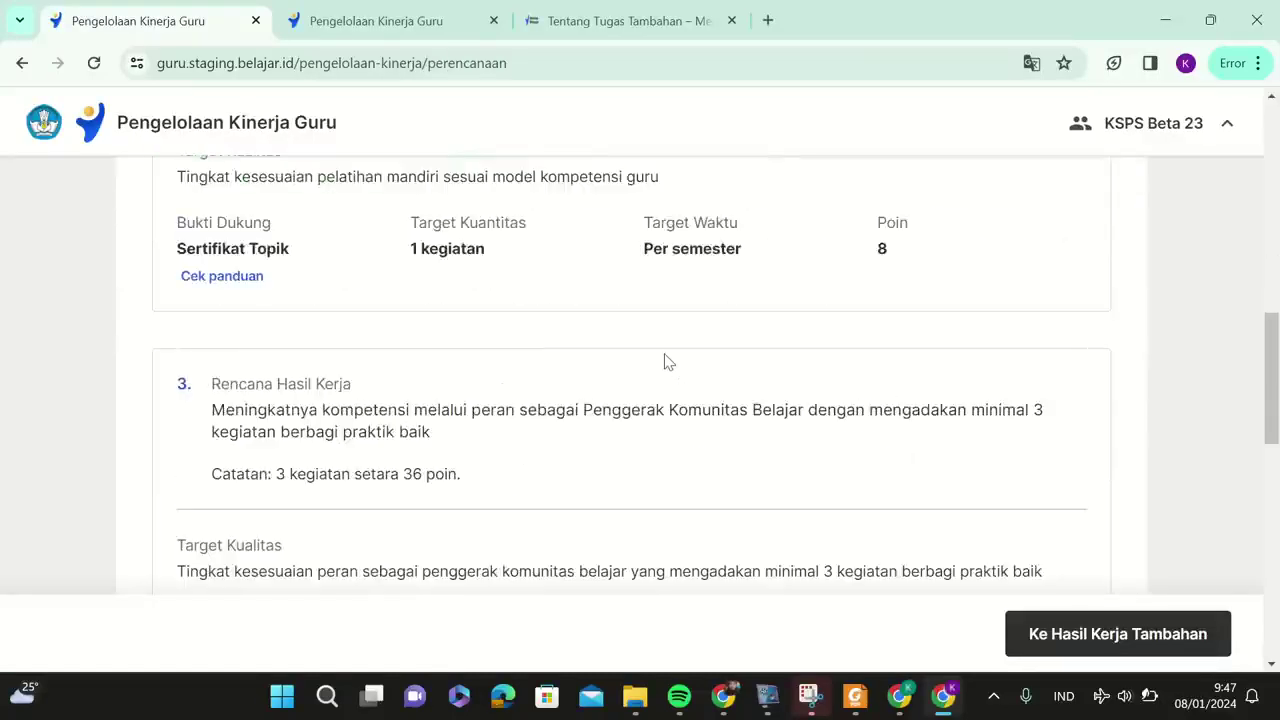
scroll(665, 357, "down", 9)
scroll(668, 360, "up", 14)
scroll(672, 361, "down", 11)
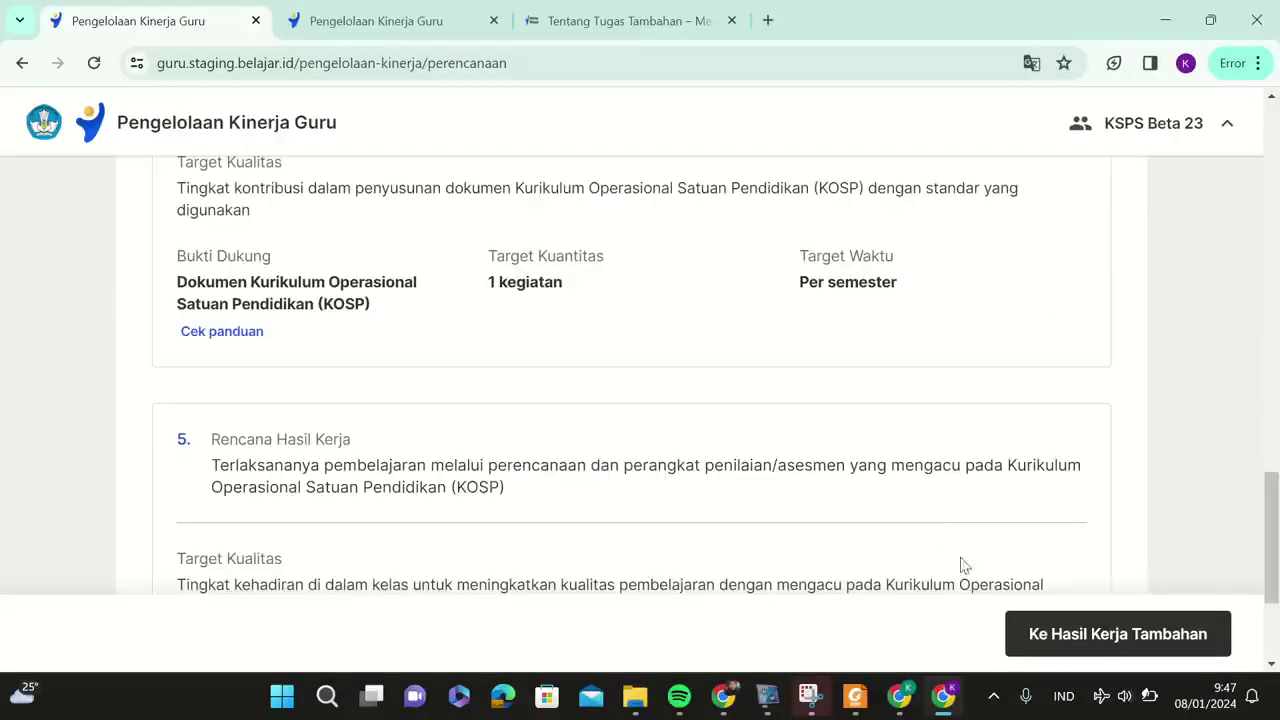
left_click(1032, 630)
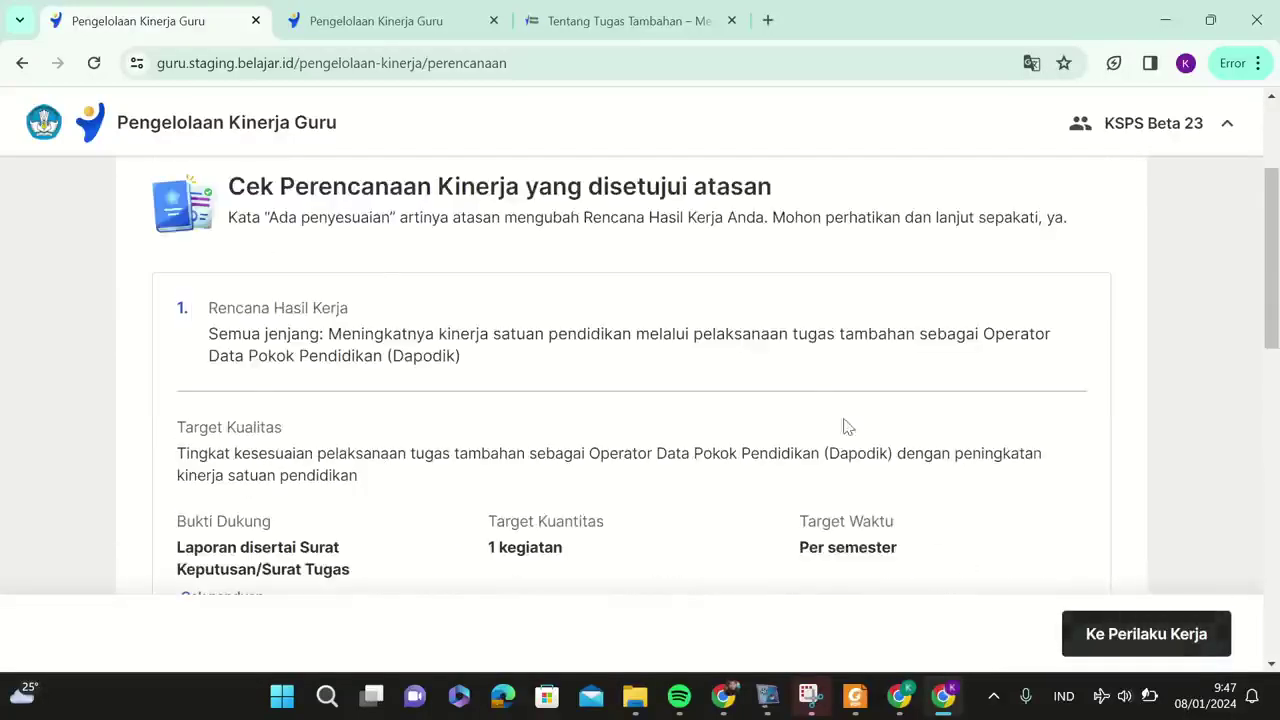
scroll(574, 317, "down", 5)
scroll(503, 276, "up", 6)
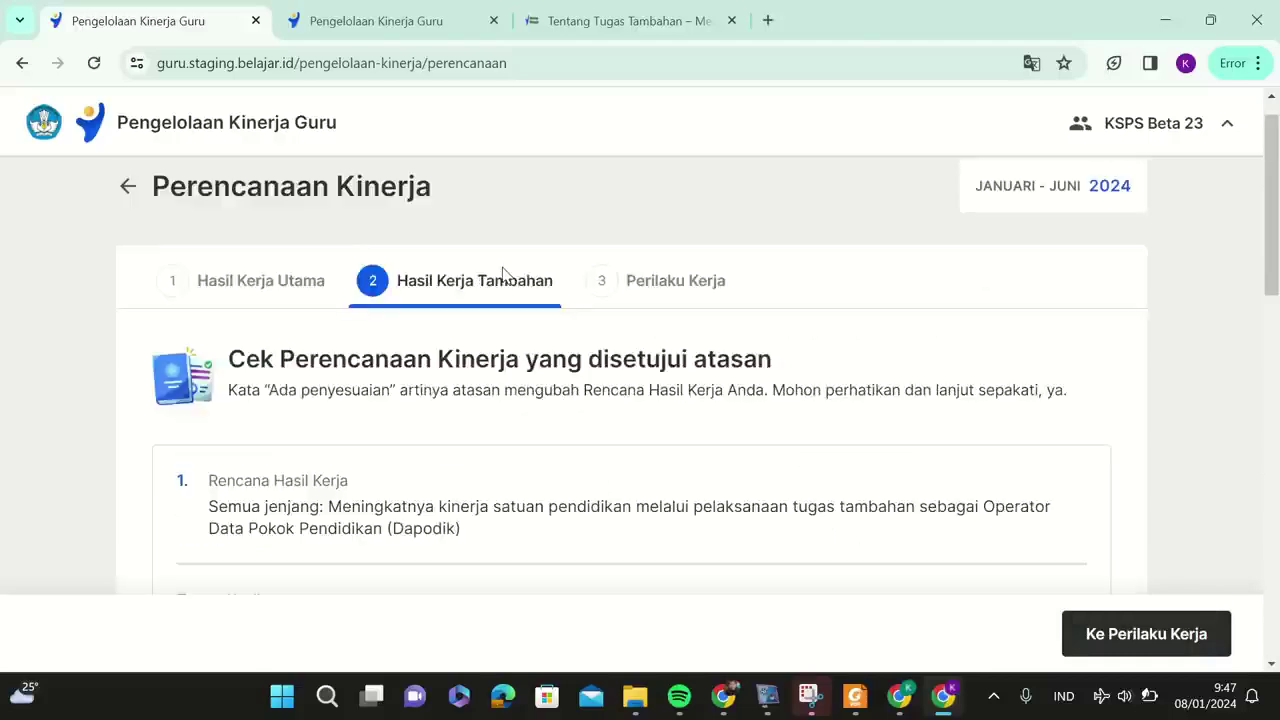
scroll(503, 274, "down", 6)
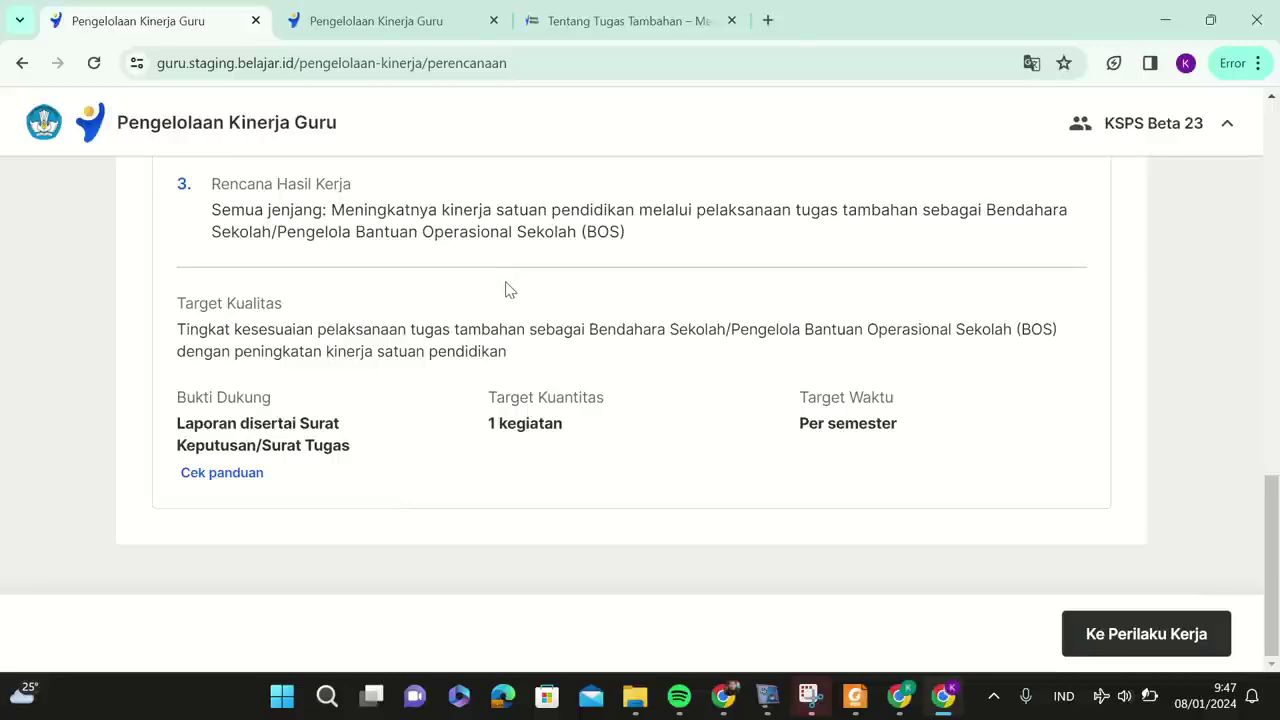
Continue to Perilaku Kerja and agree to the Perencanaan Kinerja, ticking the statement of agreement with the superior-approved plan.
left_click(1154, 641)
left_click(1170, 640)
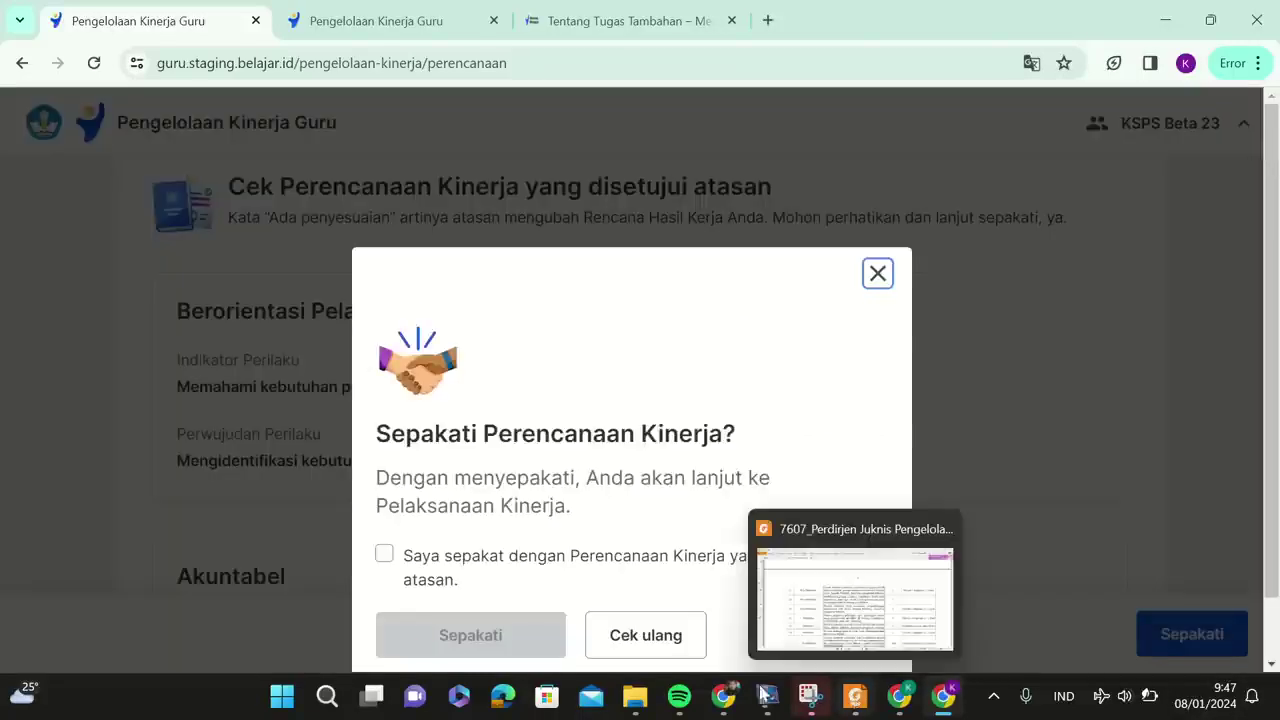
left_click(388, 556)
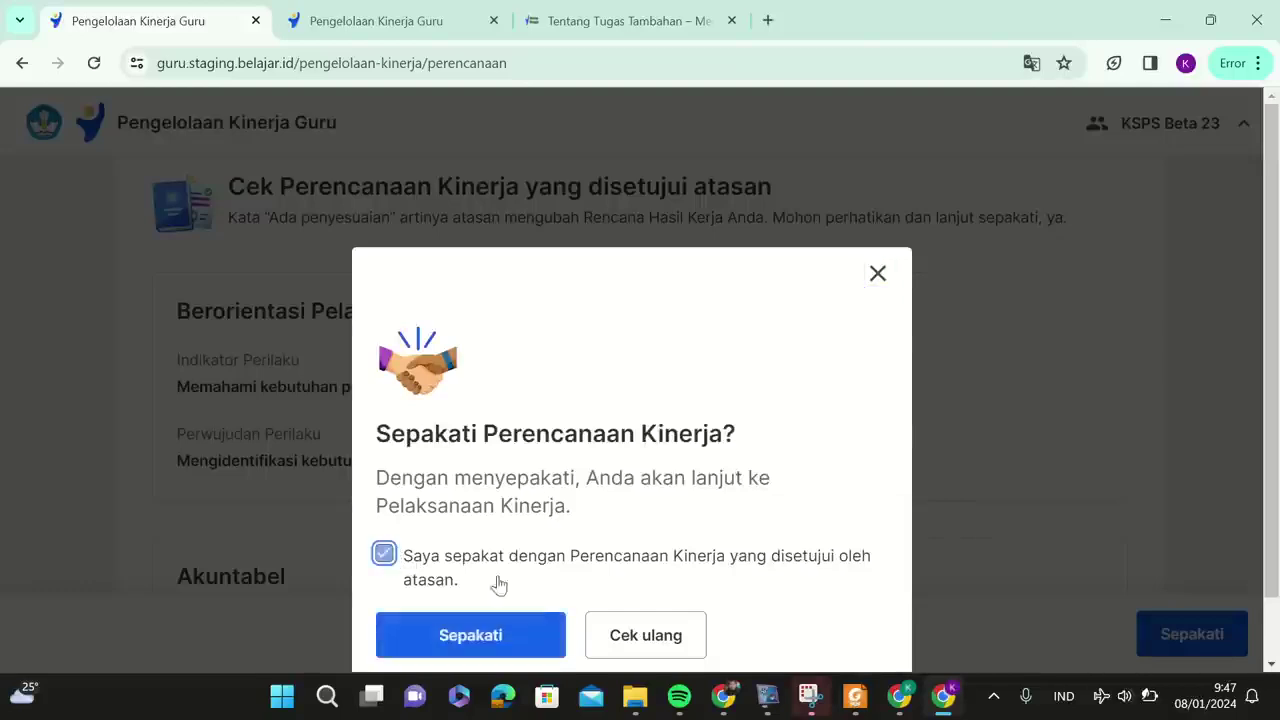
left_click(526, 633)
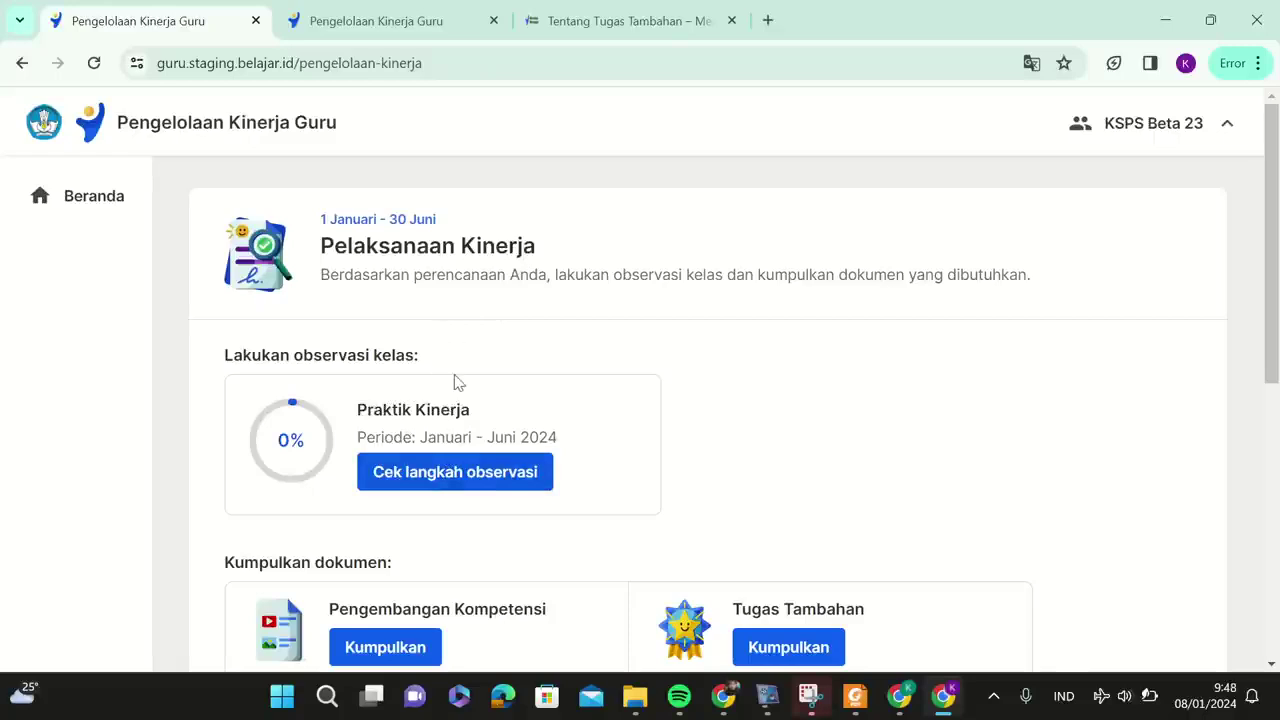
Review the Pelaksanaan Kinerja sections on the teacher's home page, from class observation to the other documents.
scroll(454, 376, "down", 2)
scroll(421, 466, "down", 2)
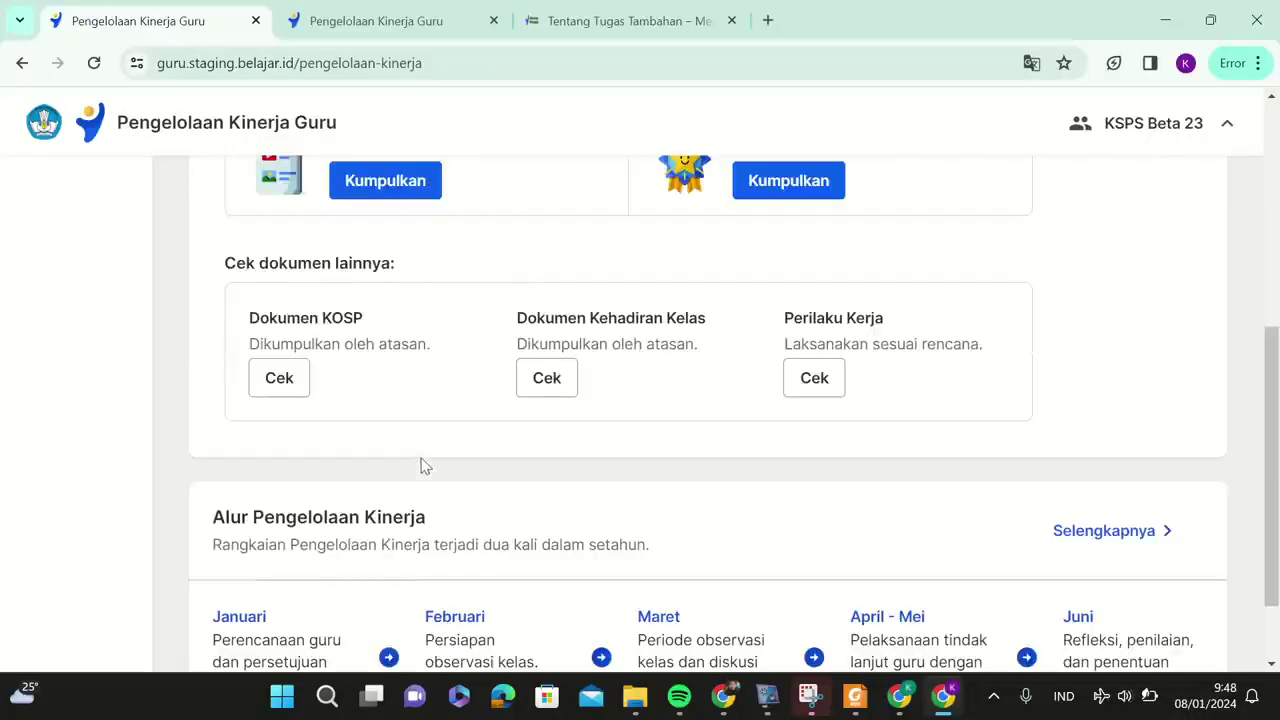
scroll(421, 466, "down", 1)
scroll(425, 470, "up", 5)
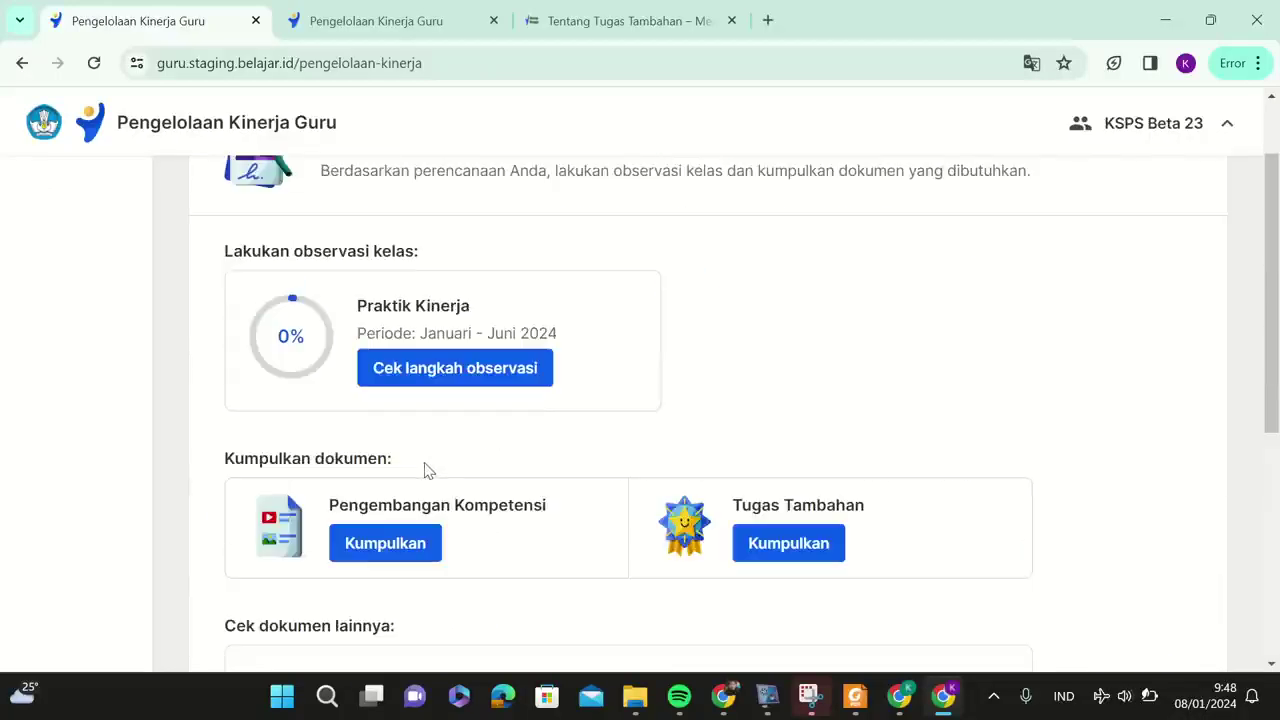
Open the observation steps for Praktik Kinerja and review the Pelaksanaan observasi and Tindak lanjut observasi stages.
left_click(413, 388)
scroll(470, 390, "down", 2)
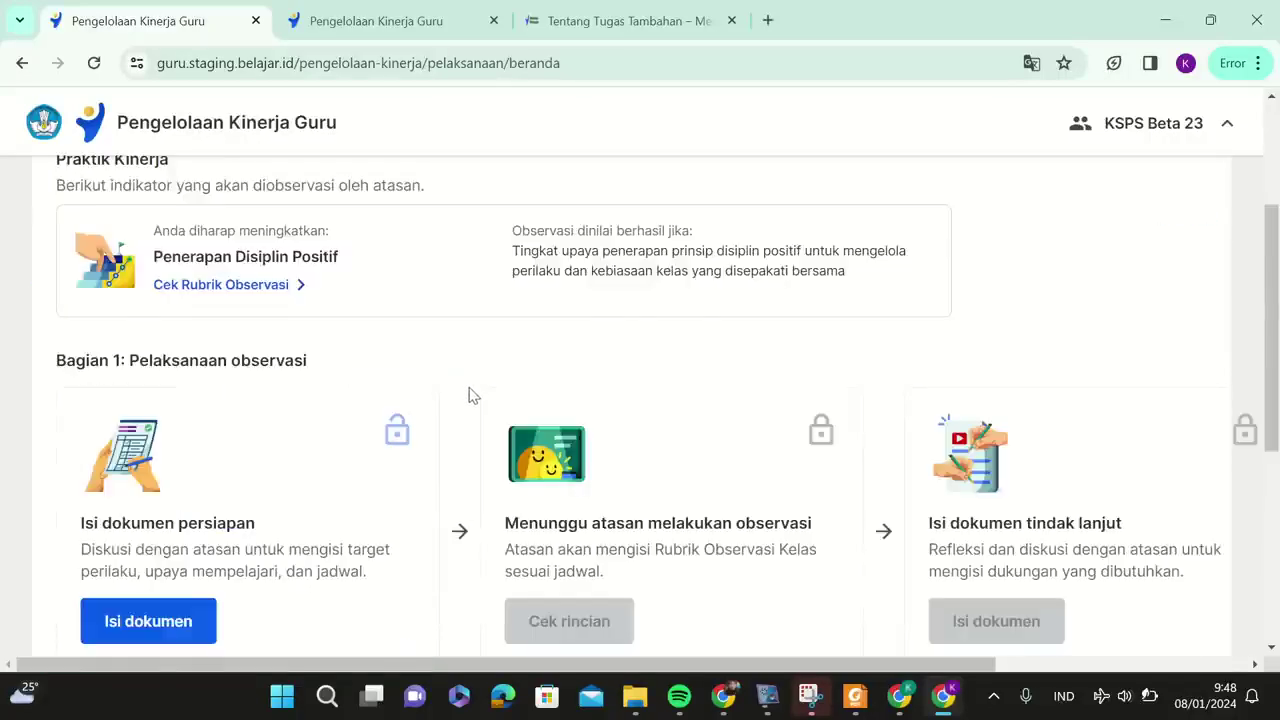
scroll(473, 395, "down", 2)
scroll(475, 396, "up", 2)
scroll(475, 396, "down", 2)
scroll(475, 397, "down", 2)
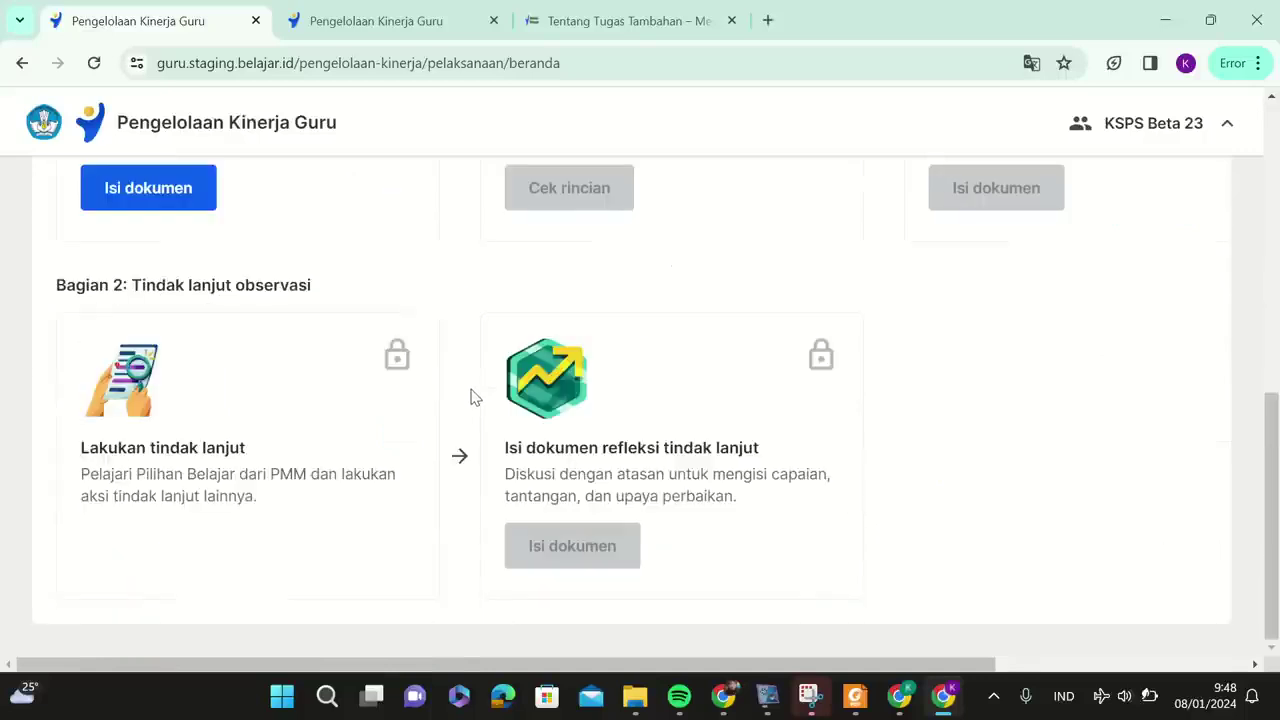
scroll(474, 397, "up", 2)
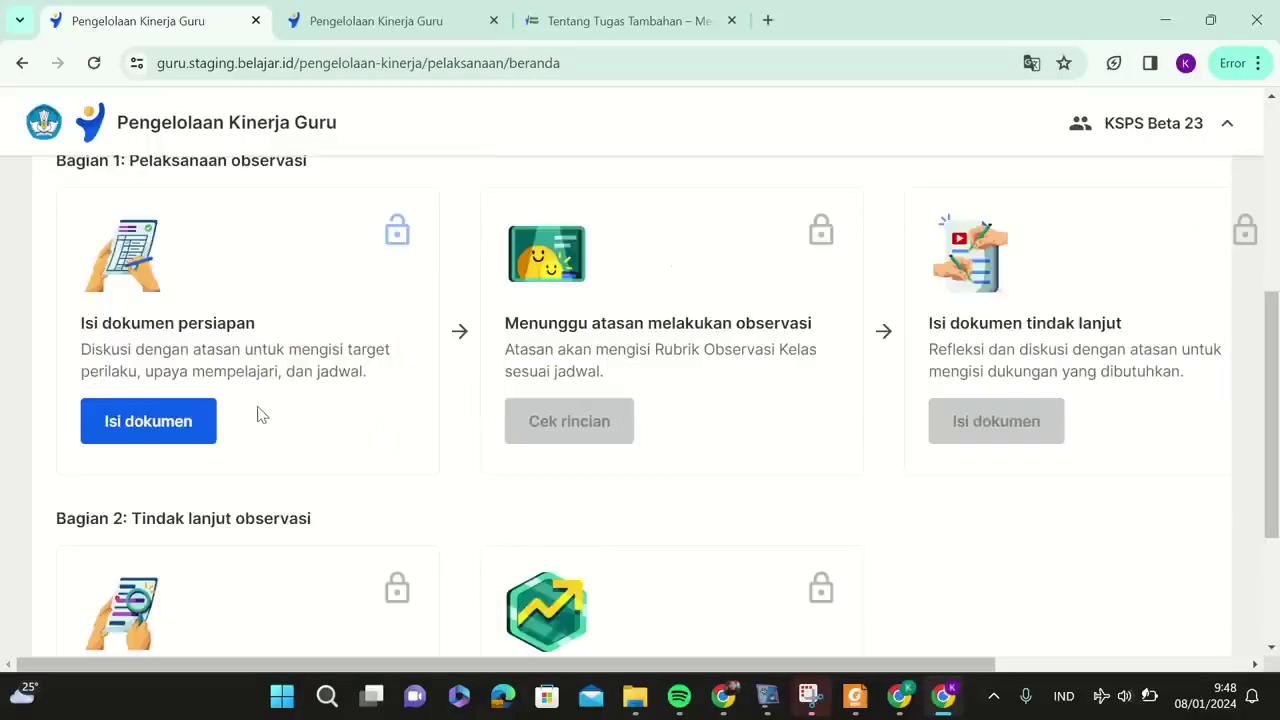
Open the Dokumen Persiapan form and review its Target Perilaku, Upaya Mempelajari, Jadwal Observasi, and document upload sections.
left_click(185, 430)
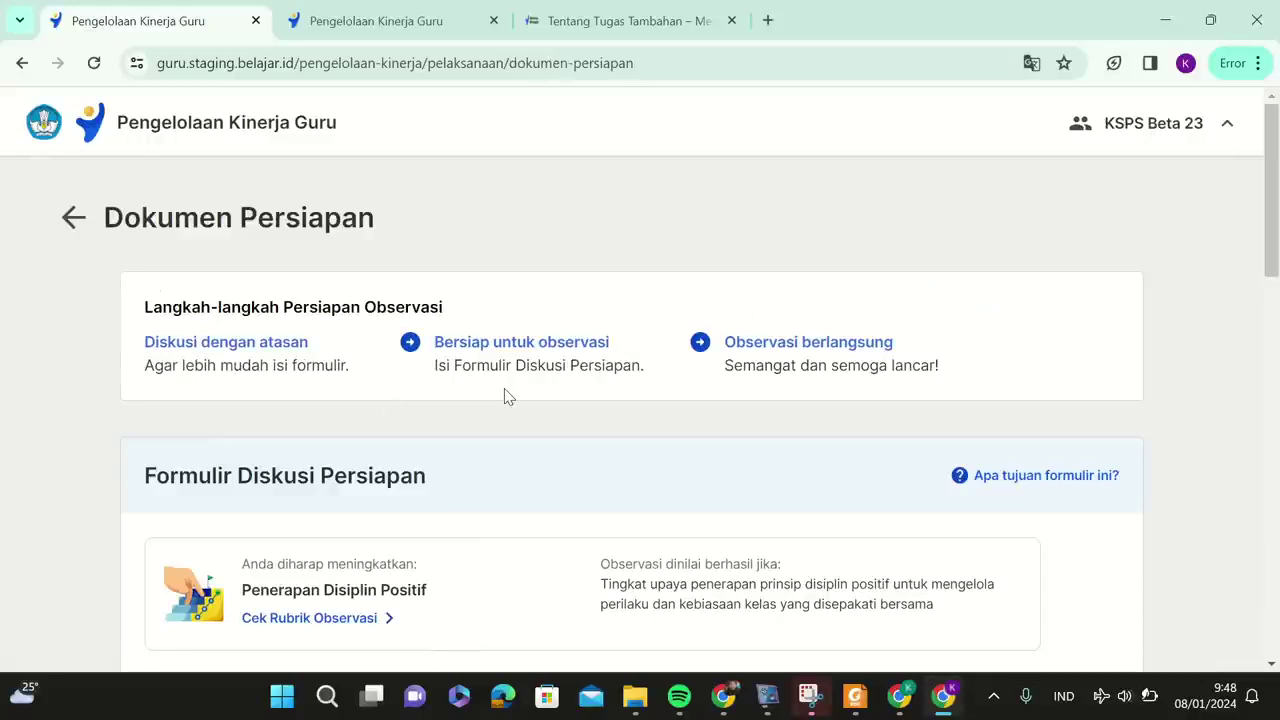
scroll(506, 394, "down", 5)
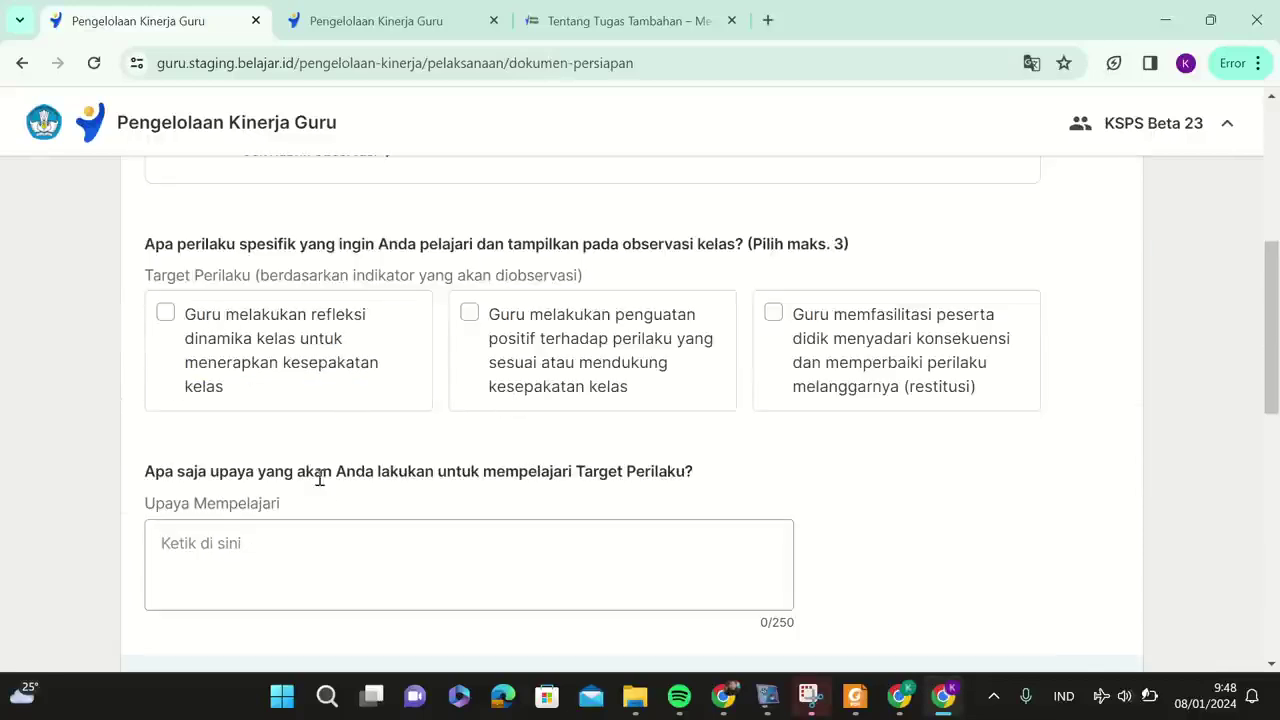
scroll(320, 480, "down", 5)
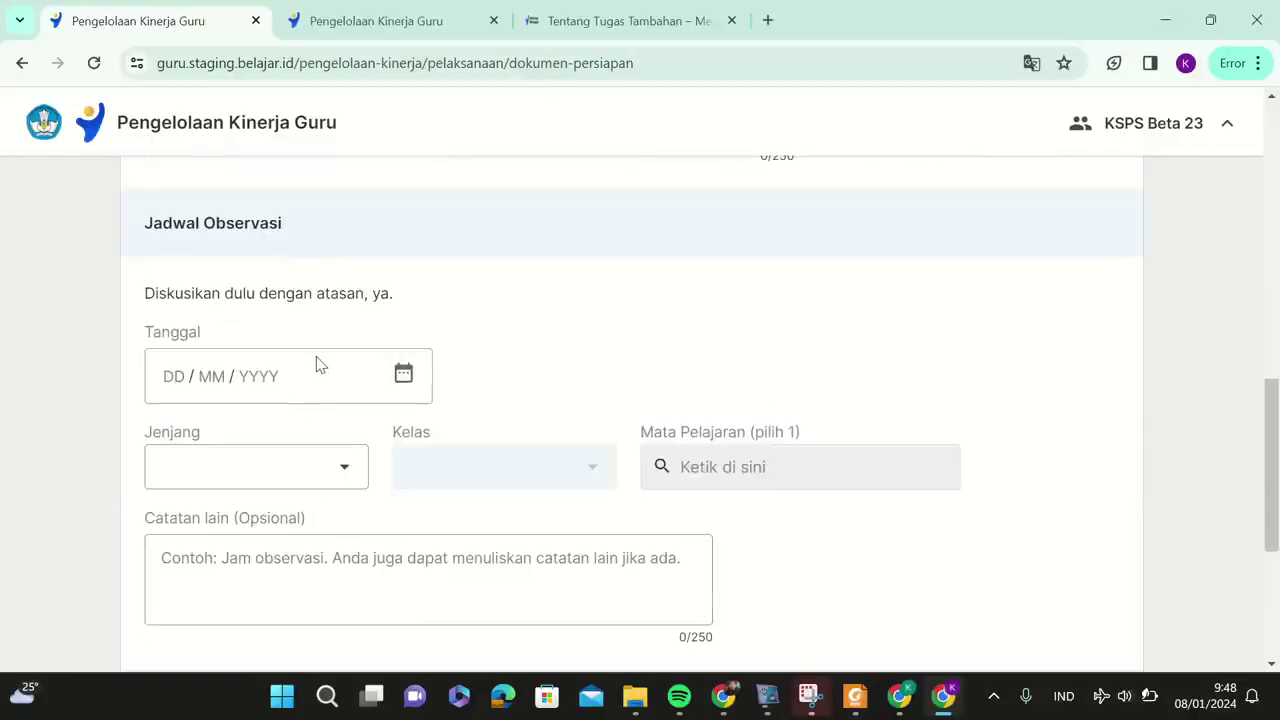
scroll(316, 362, "down", 4)
scroll(319, 359, "up", 14)
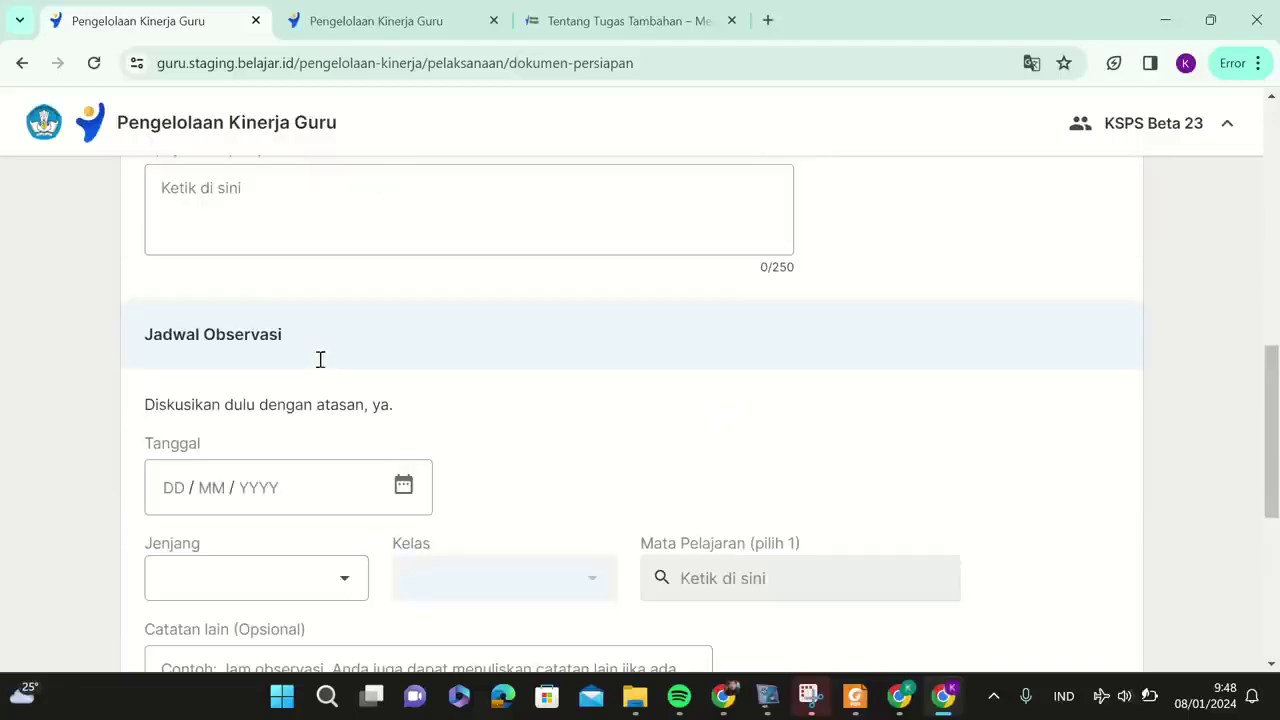
scroll(322, 350, "down", 2)
scroll(322, 350, "down", 12)
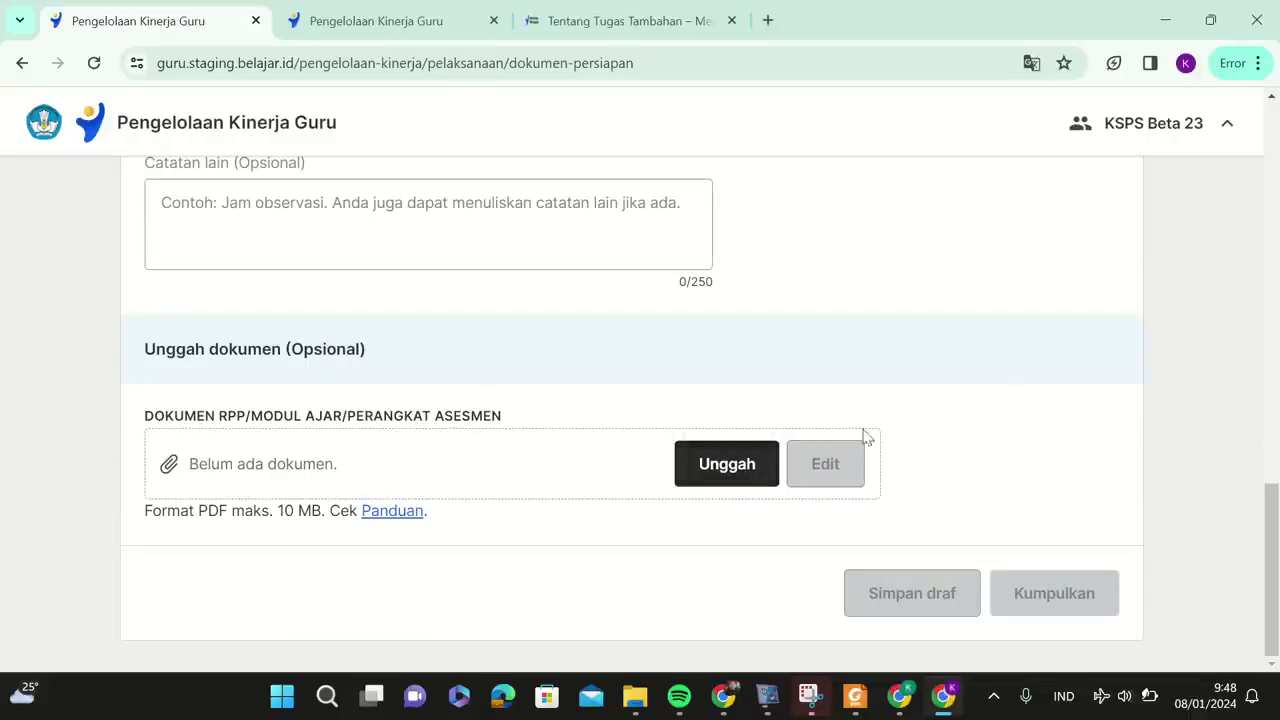
scroll(980, 366, "up", 12)
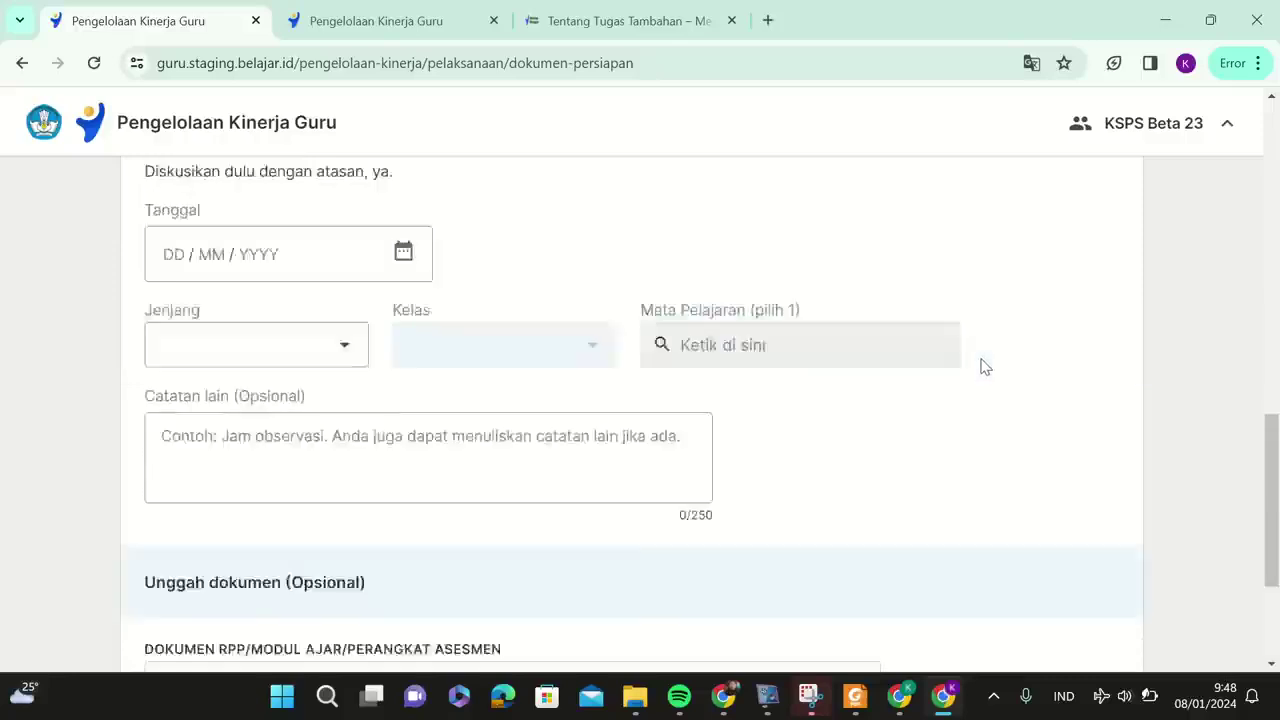
Return to the teacher's home page and open the document collection progress for Pengembangan Kompetensi.
left_click(74, 218)
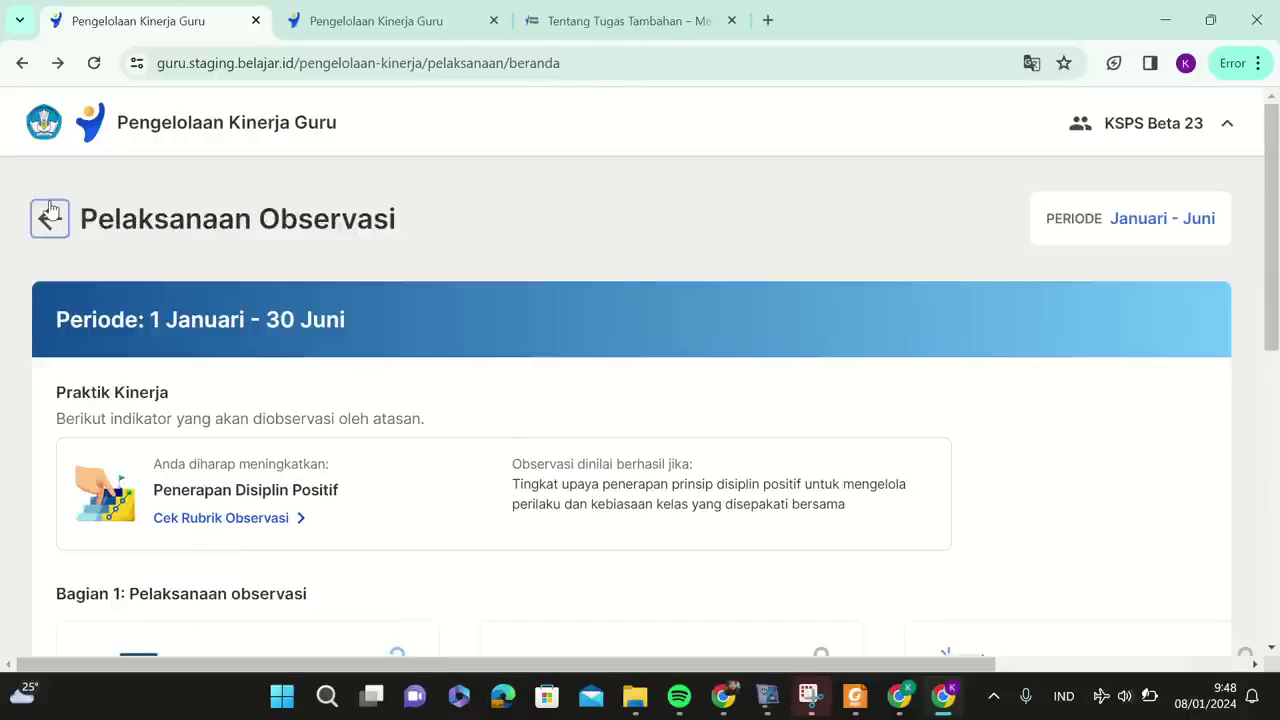
left_click(49, 218)
left_click(437, 645)
scroll(820, 452, "down", 2)
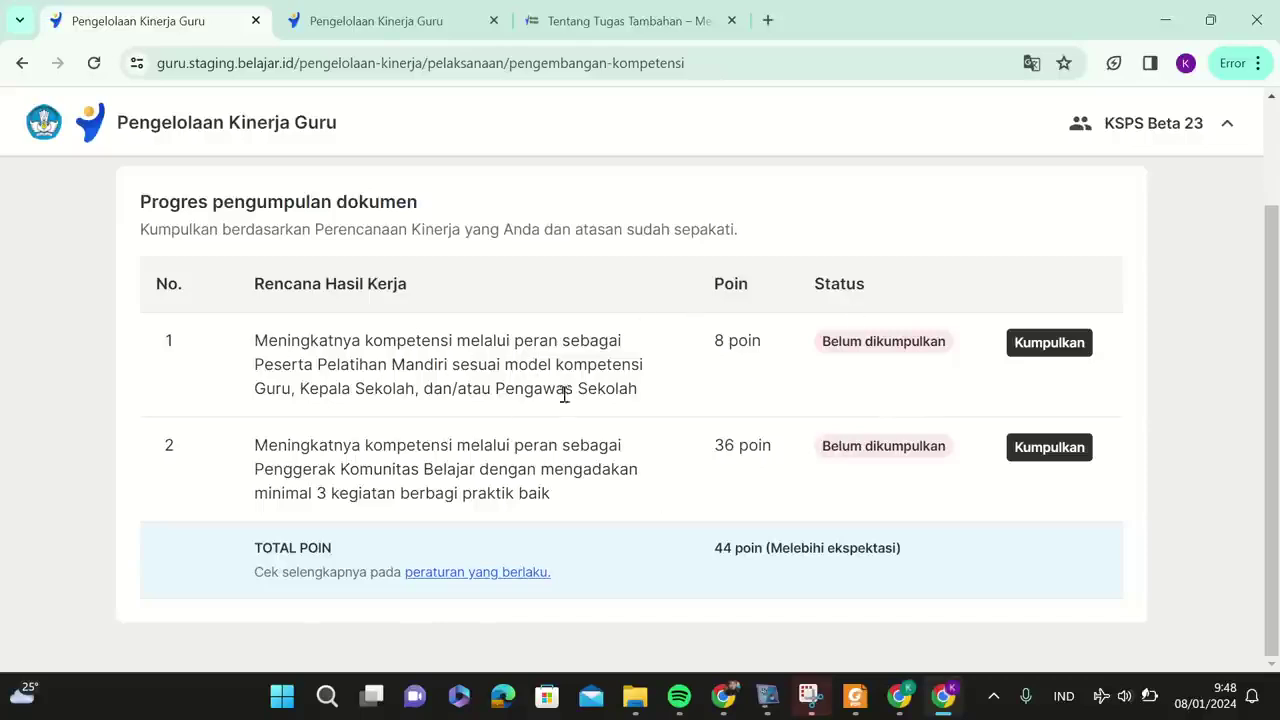
Check the Sertifikat Topik upload page and its Panduan for the Peserta Pelatihan Mandiri item, and return to the Pengembangan Kompetensi list.
left_click(1030, 350)
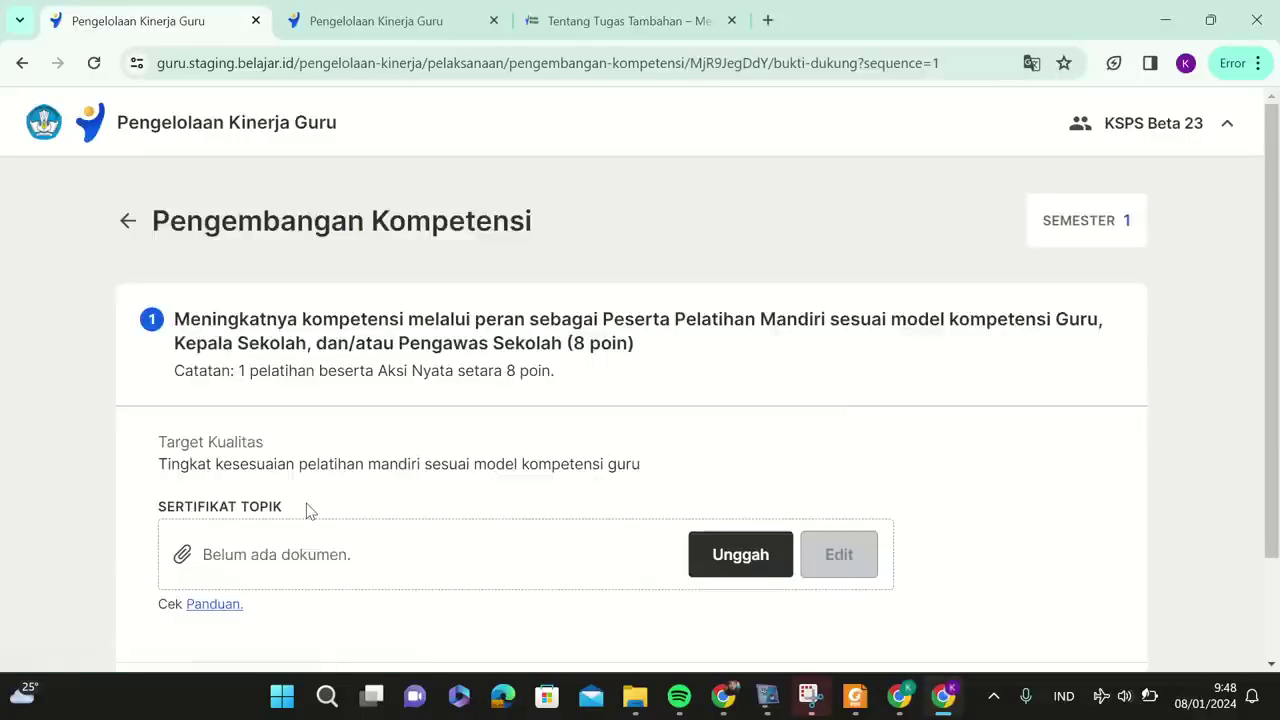
scroll(312, 490, "down", 2)
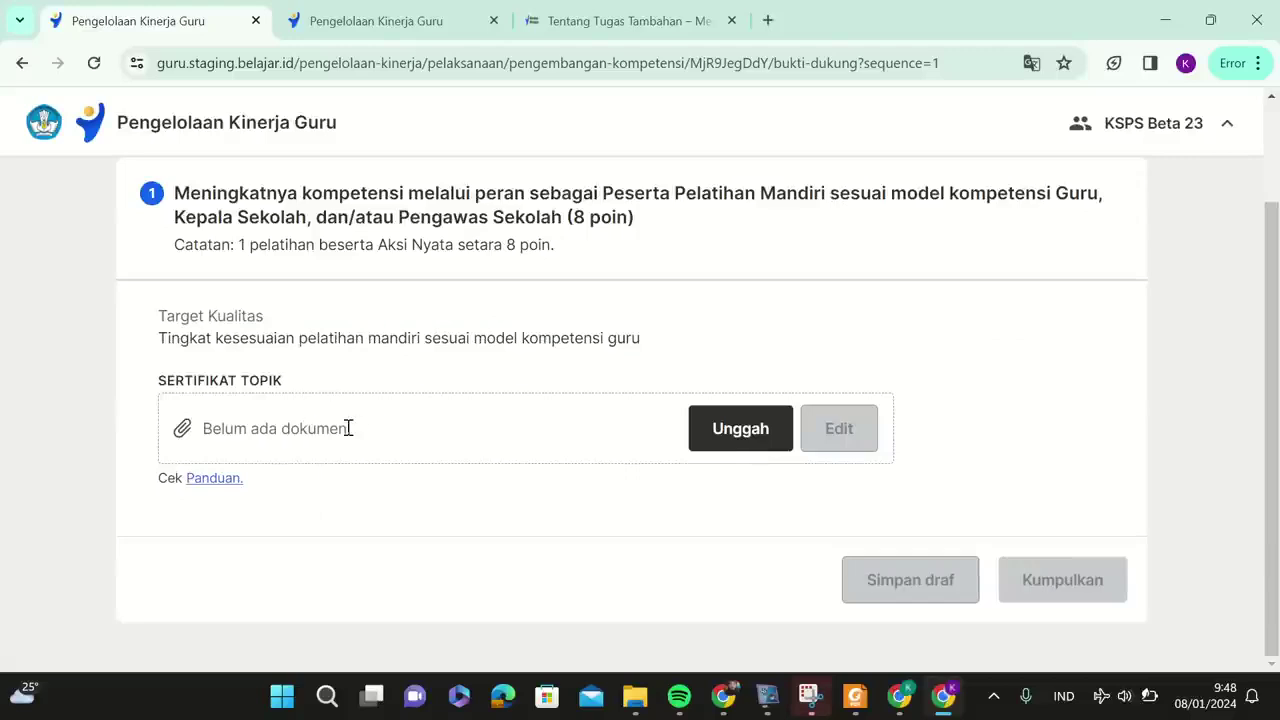
left_click(224, 480)
left_click(22, 63)
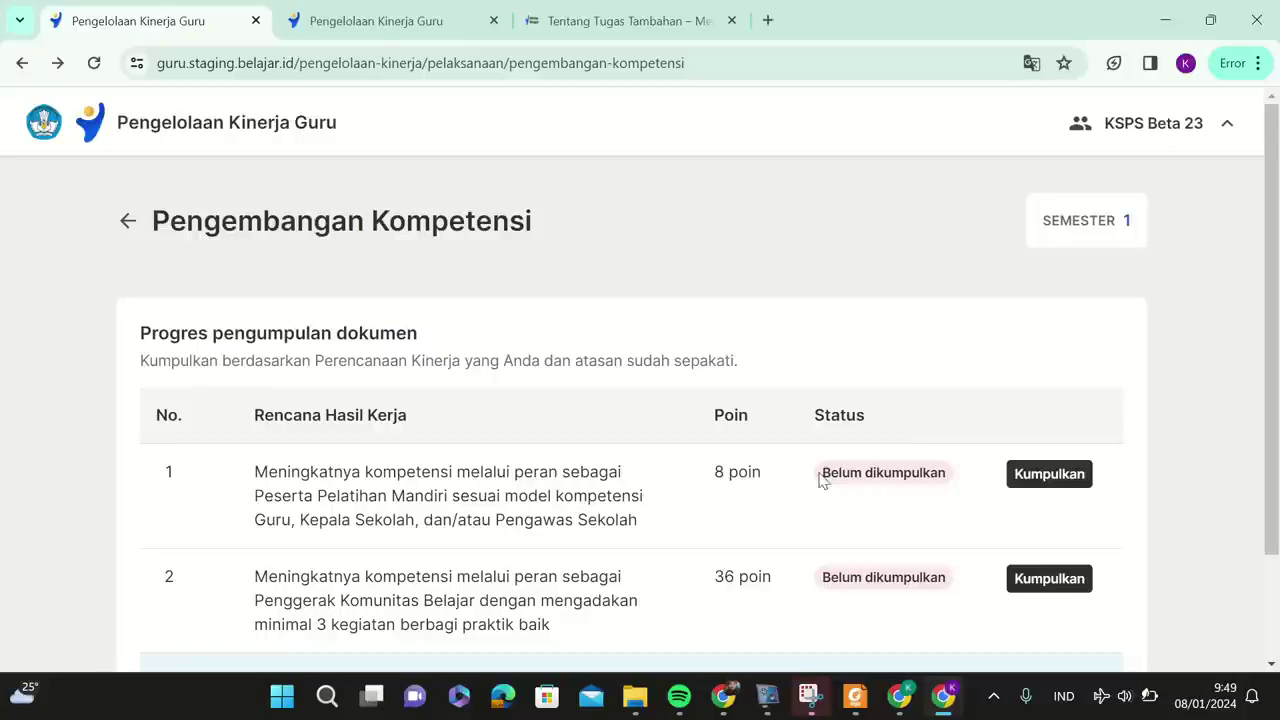
Switch to the principal's browser window, refresh the Perencanaan Kinerja Guru list, and return to Beranda to view the Penilaian Kinerja section.
left_click(944, 698)
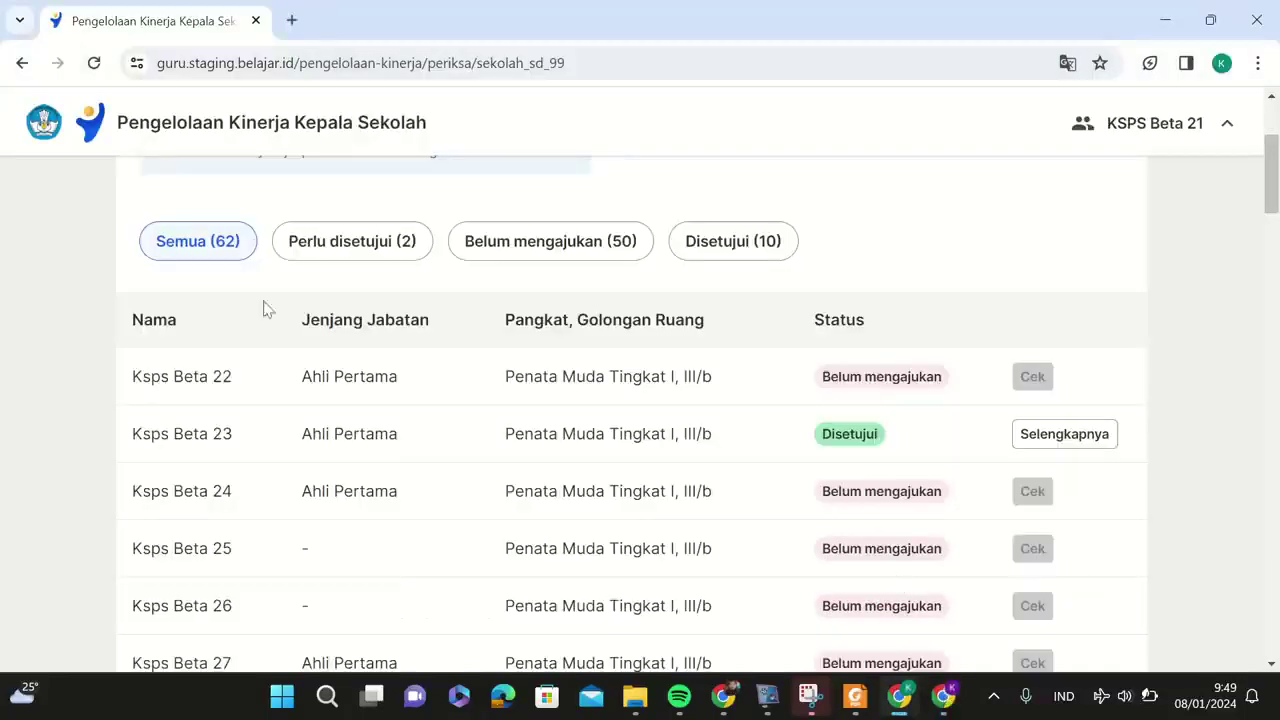
left_click(94, 63)
scroll(876, 436, "up", 3)
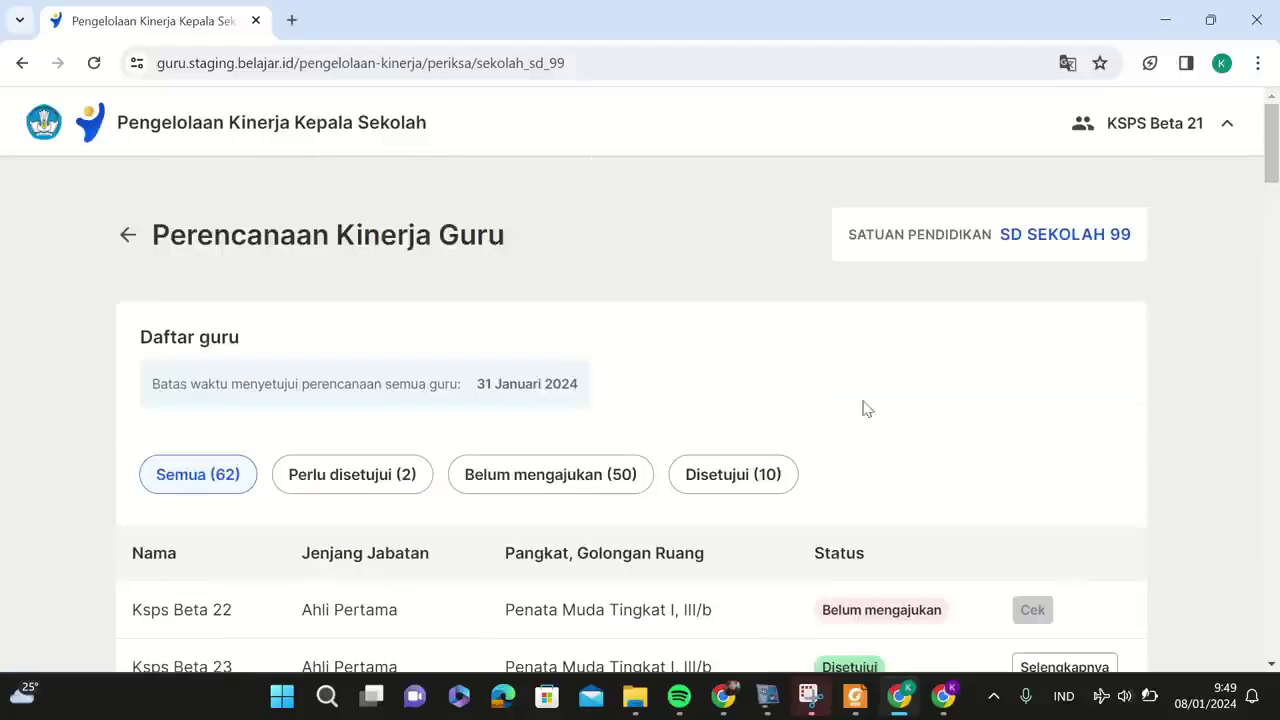
left_click(131, 238)
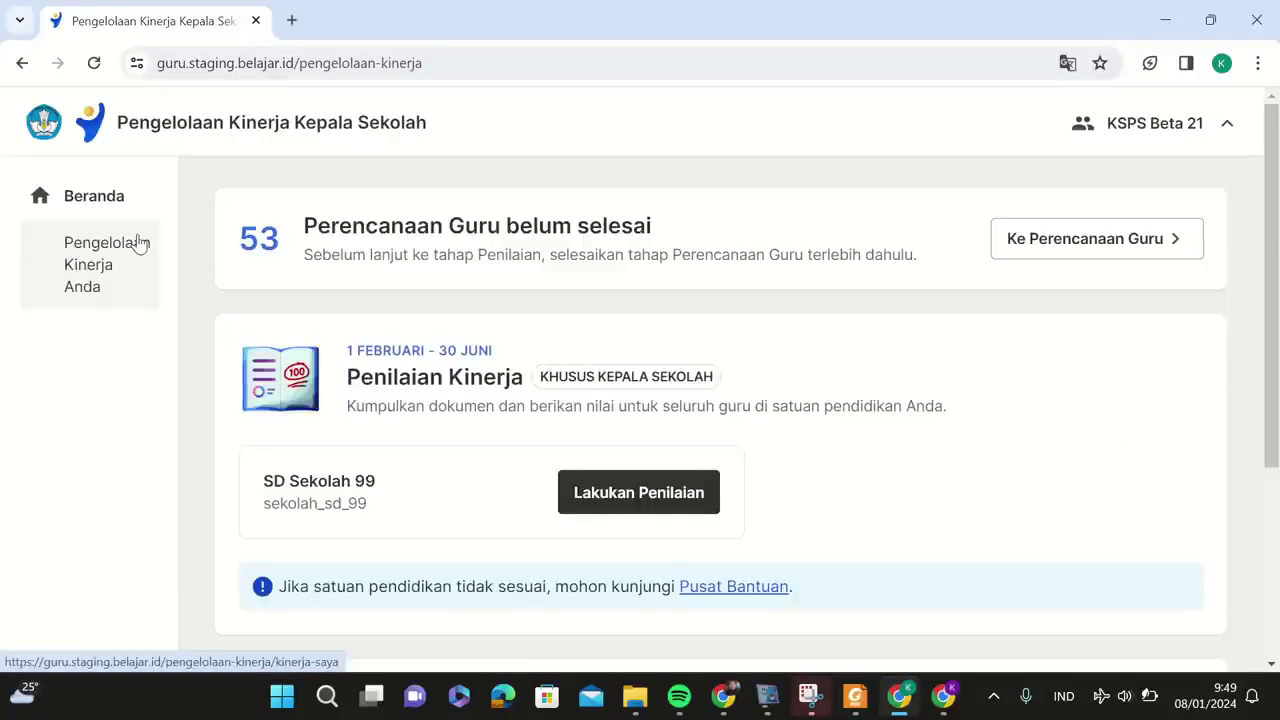
left_click(120, 211)
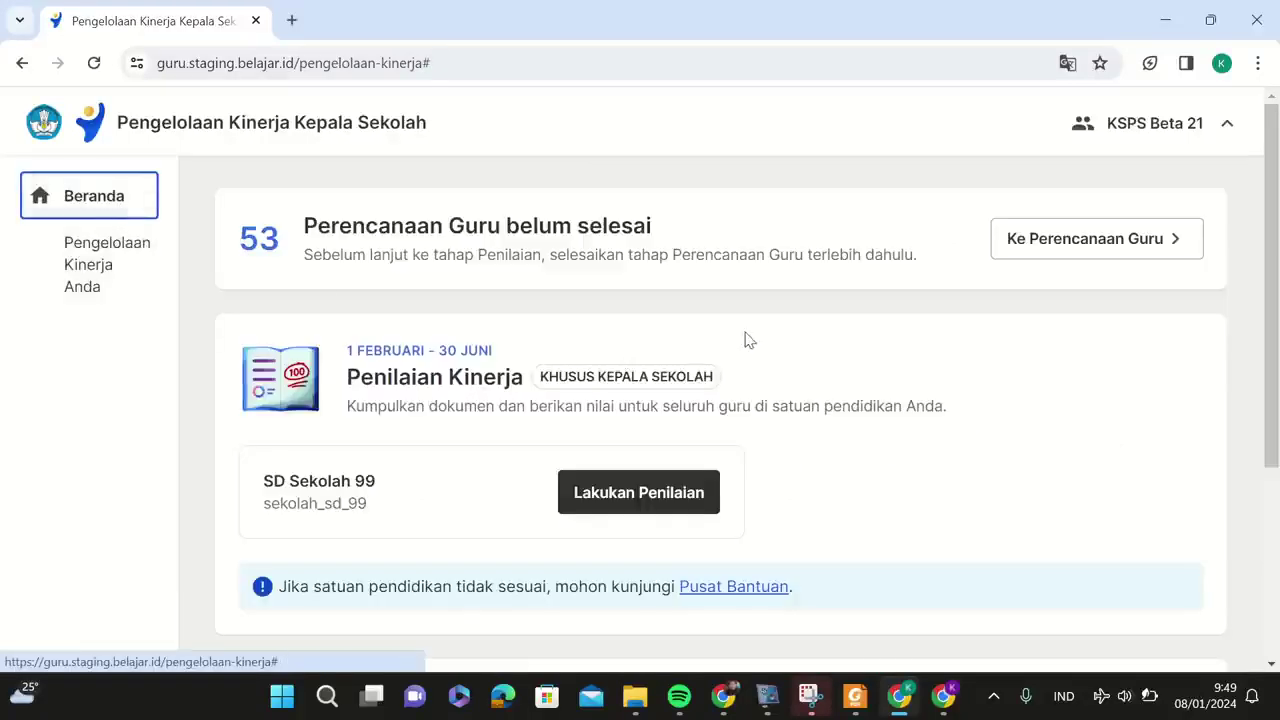
scroll(749, 340, "down", 3)
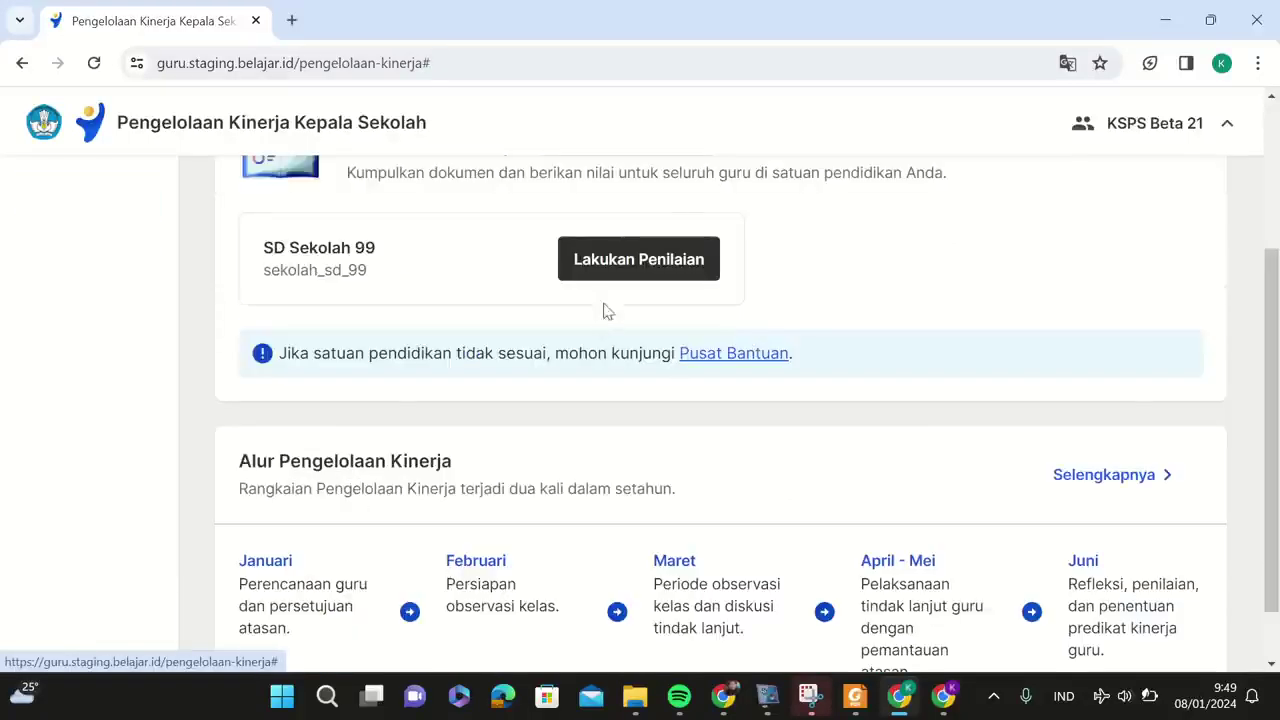
Open Penilaian Kinerja for SD Sekolah 99, try to open the teacher list, and review the assessment and document collection sections.
left_click(611, 272)
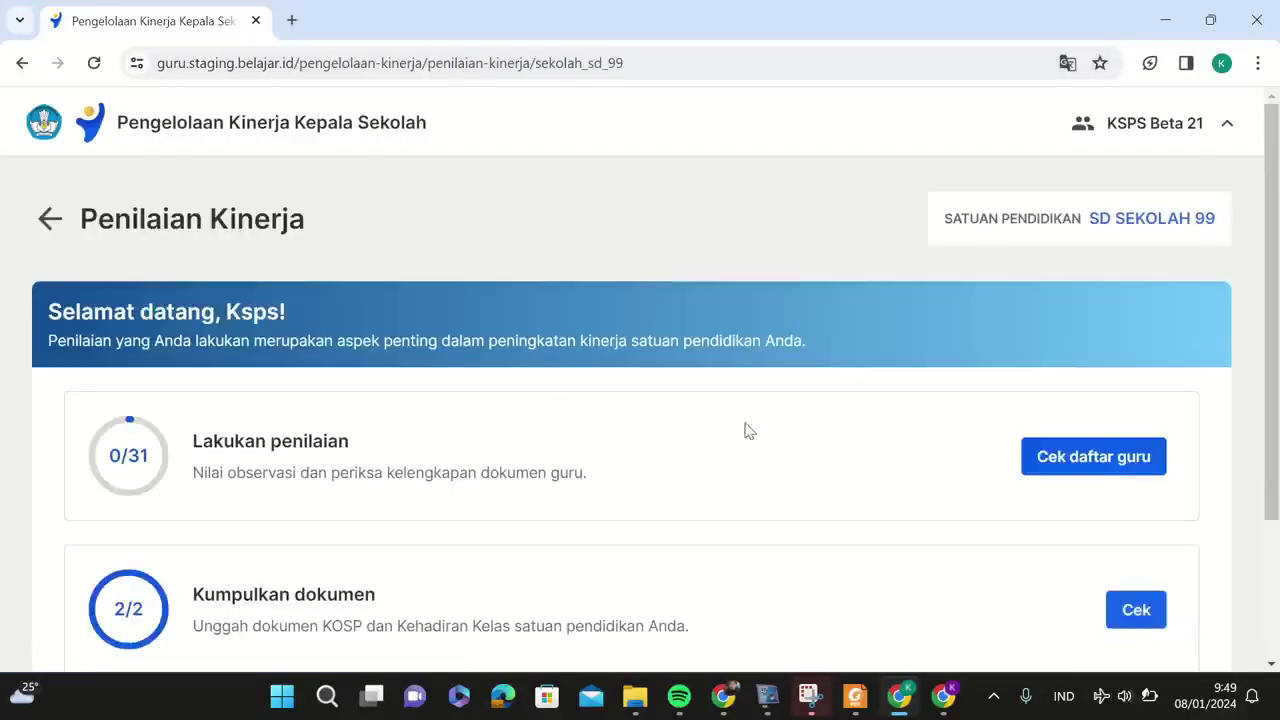
left_click(1035, 470)
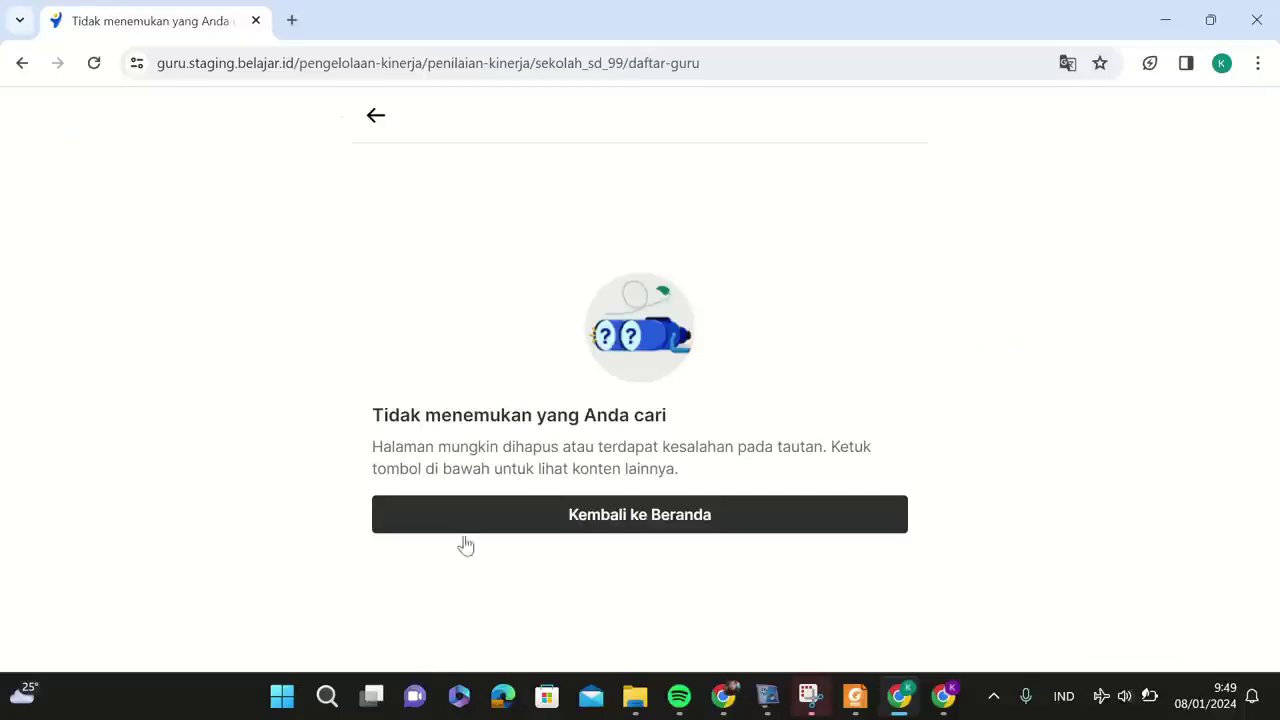
left_click(376, 118)
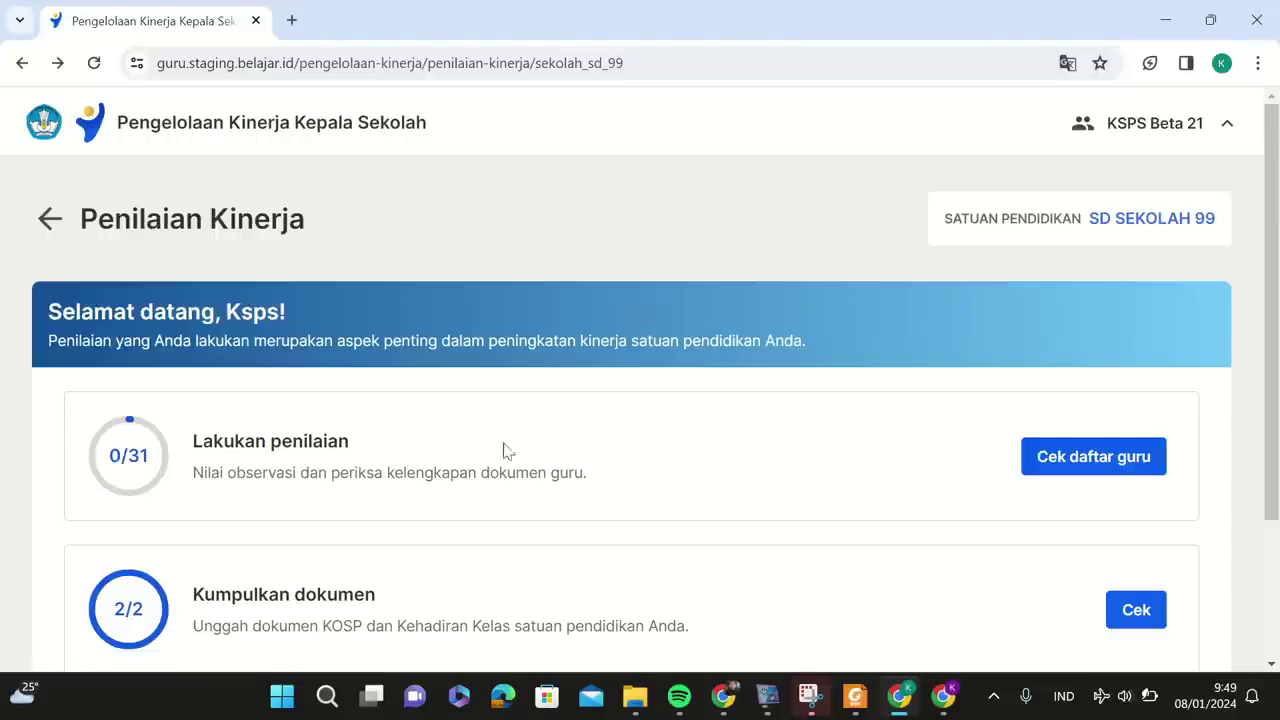
scroll(533, 471, "down", 2)
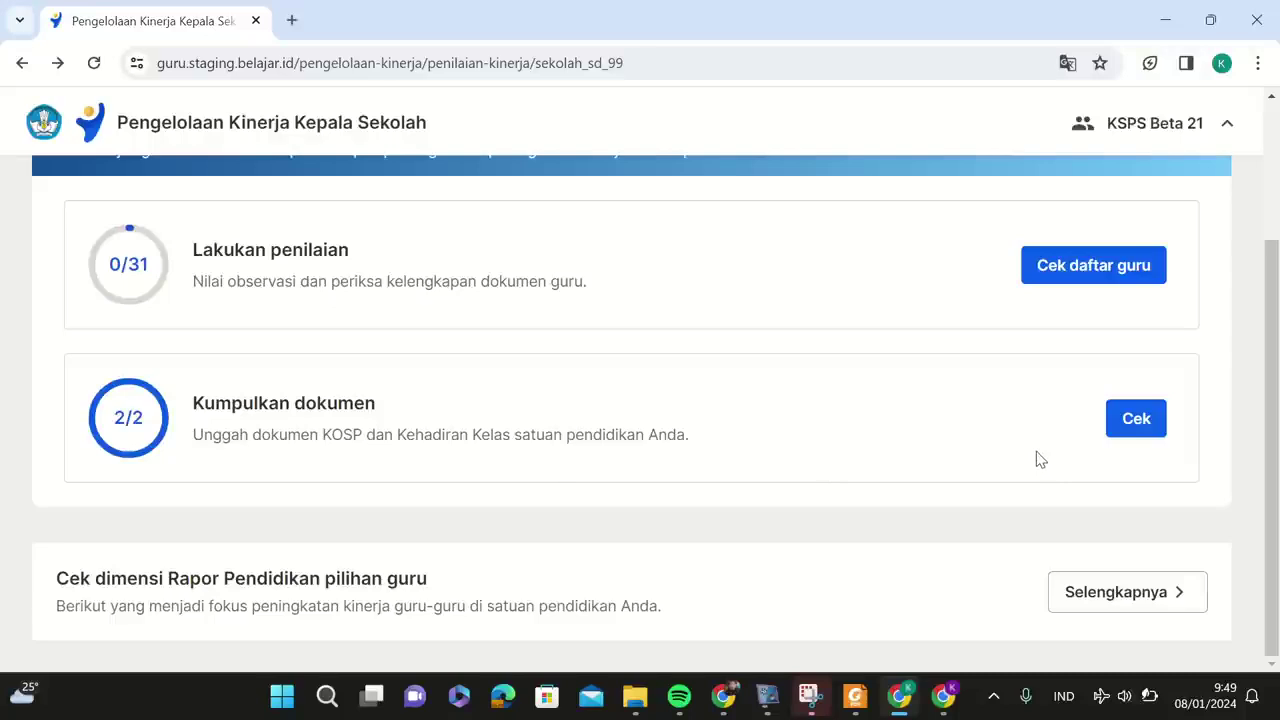
scroll(1040, 459, "up", 2)
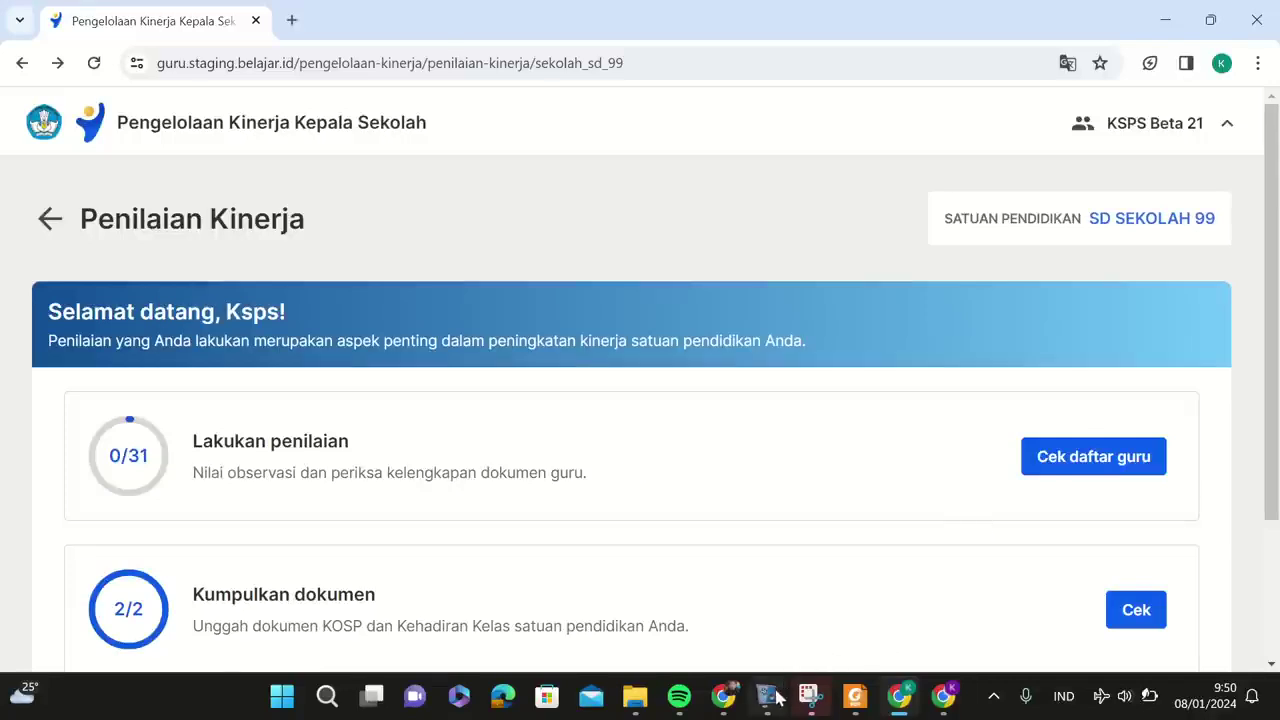
mouse_move(768, 697)
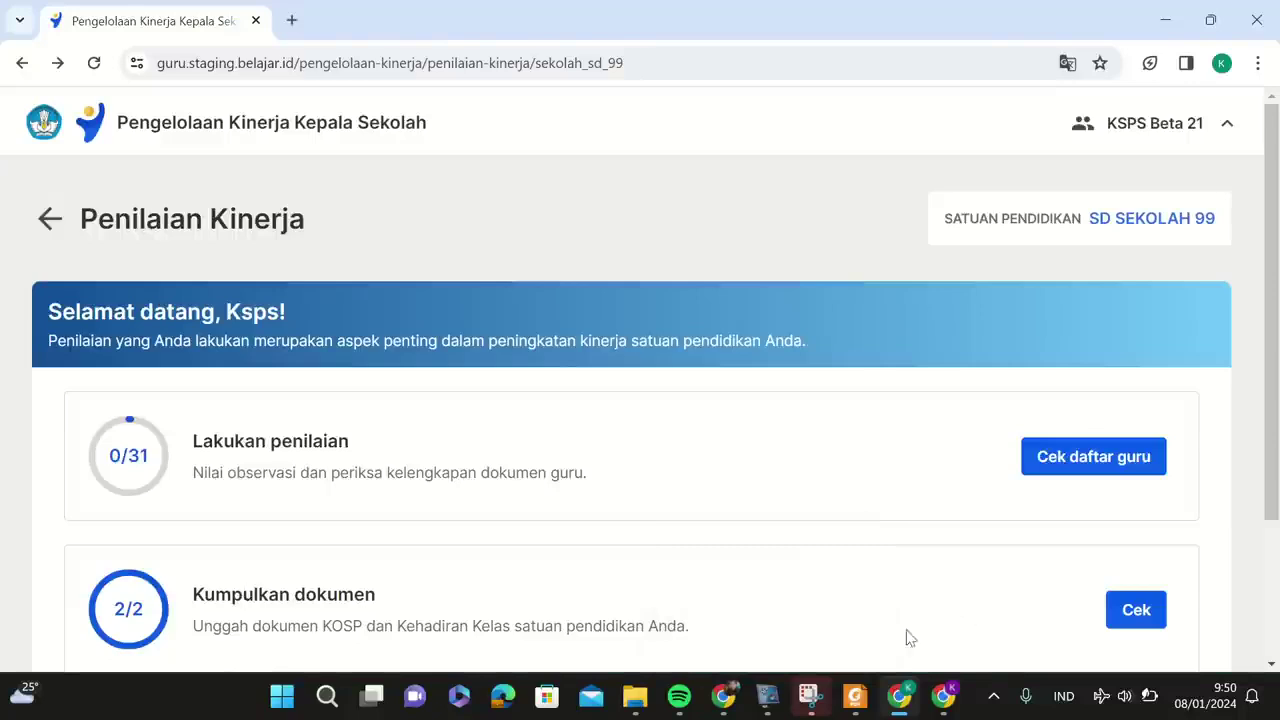
left_click(770, 697)
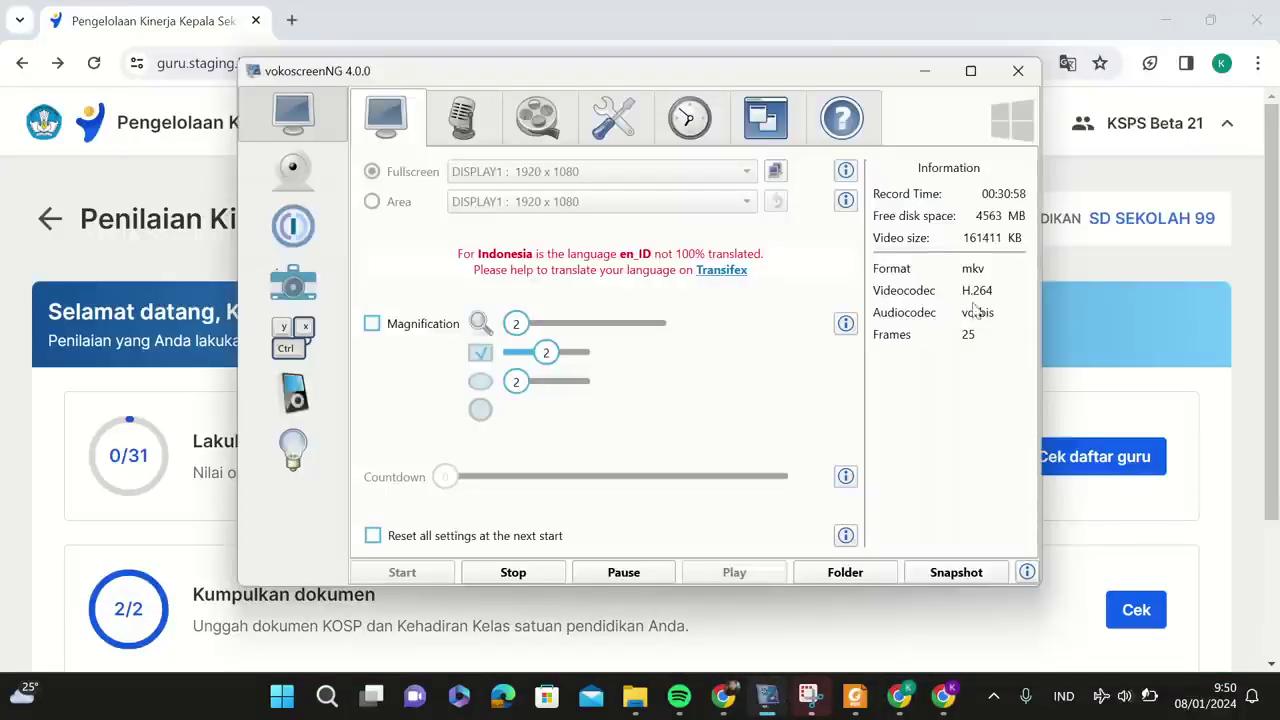
left_click(925, 71)
left_click(768, 697)
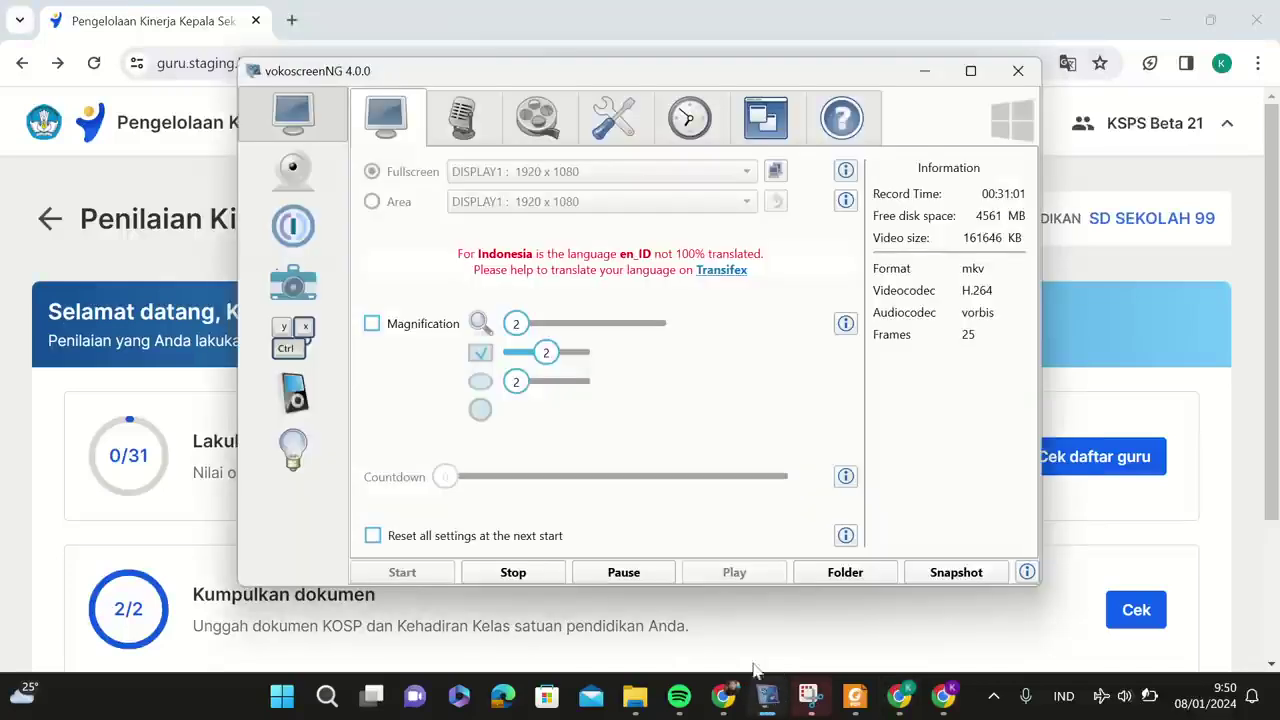